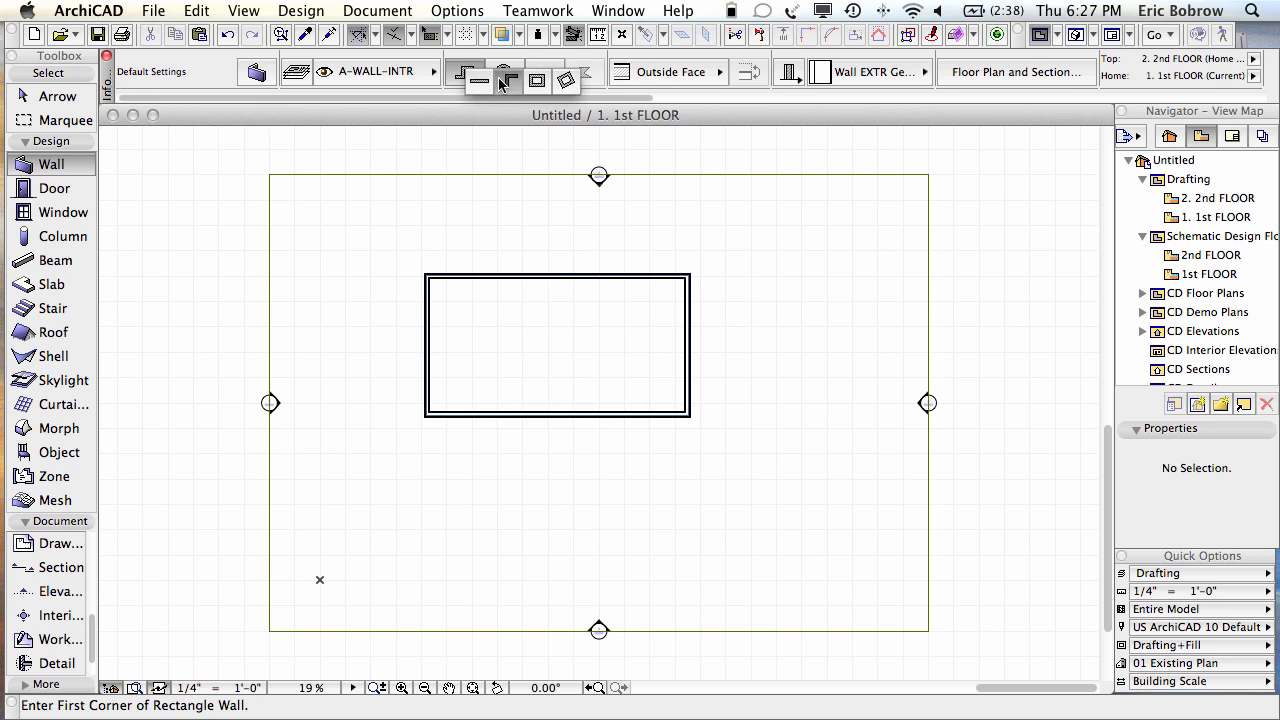
# Step: Draw an L-shaped Wall Stl 2x4 - 1hr UL W403 polywall from the top wall to the right wall
pyautogui.click(501, 80)
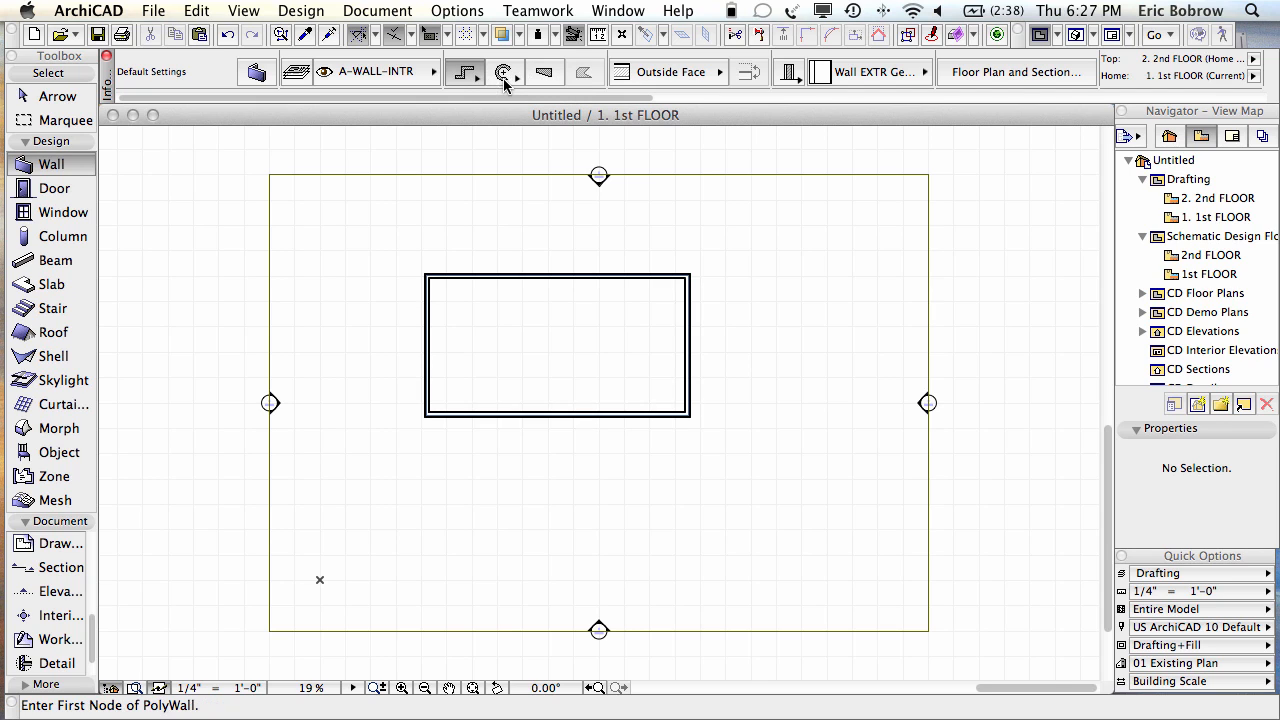
pyautogui.click(830, 73)
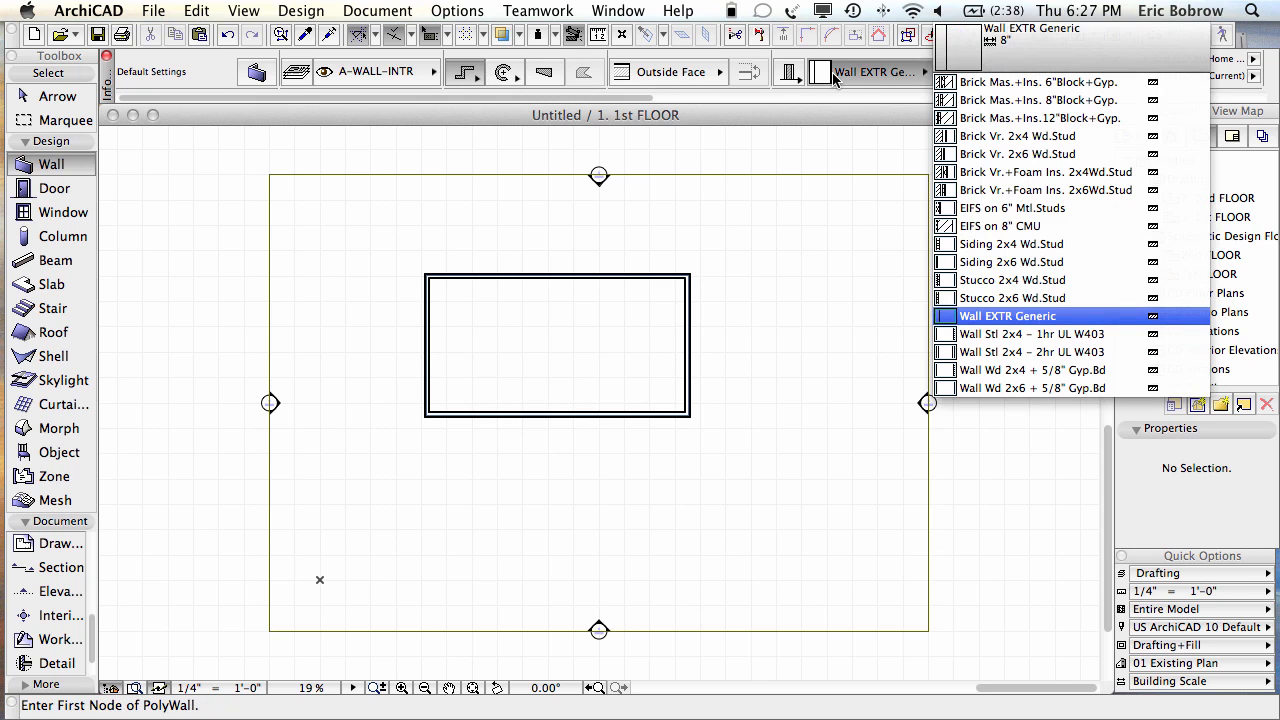
pyautogui.click(999, 338)
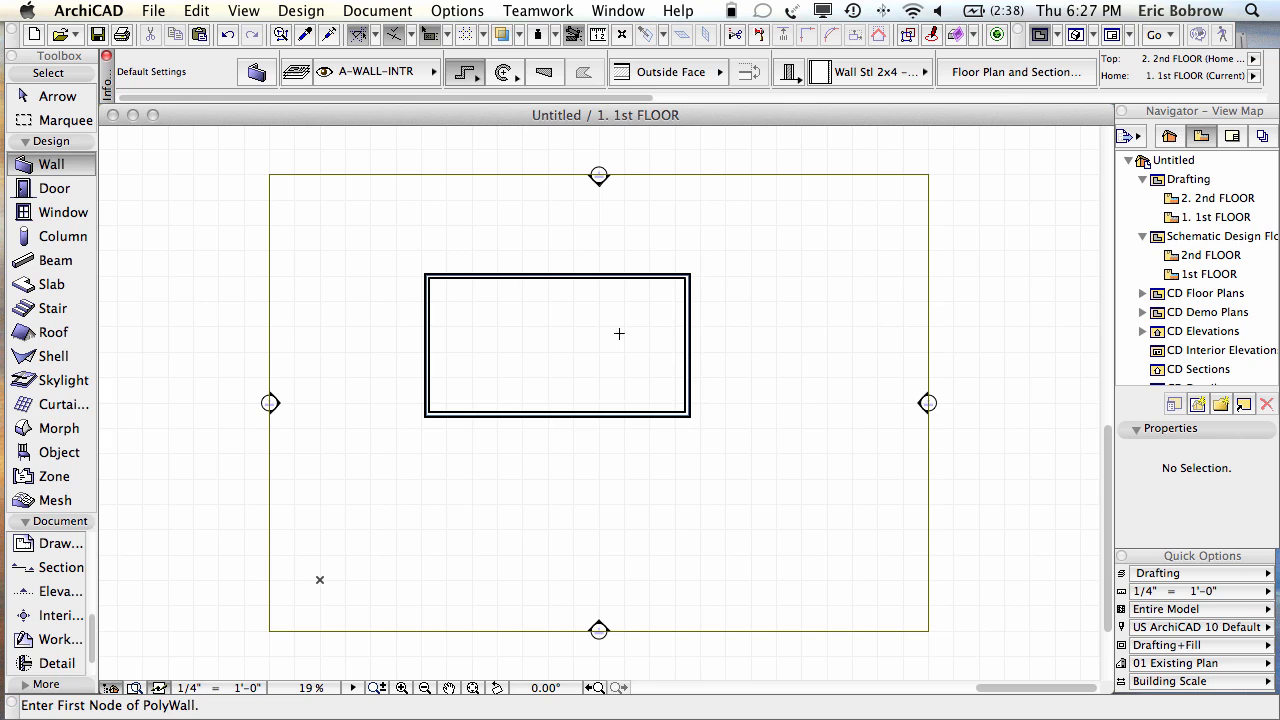
pyautogui.click(540, 277)
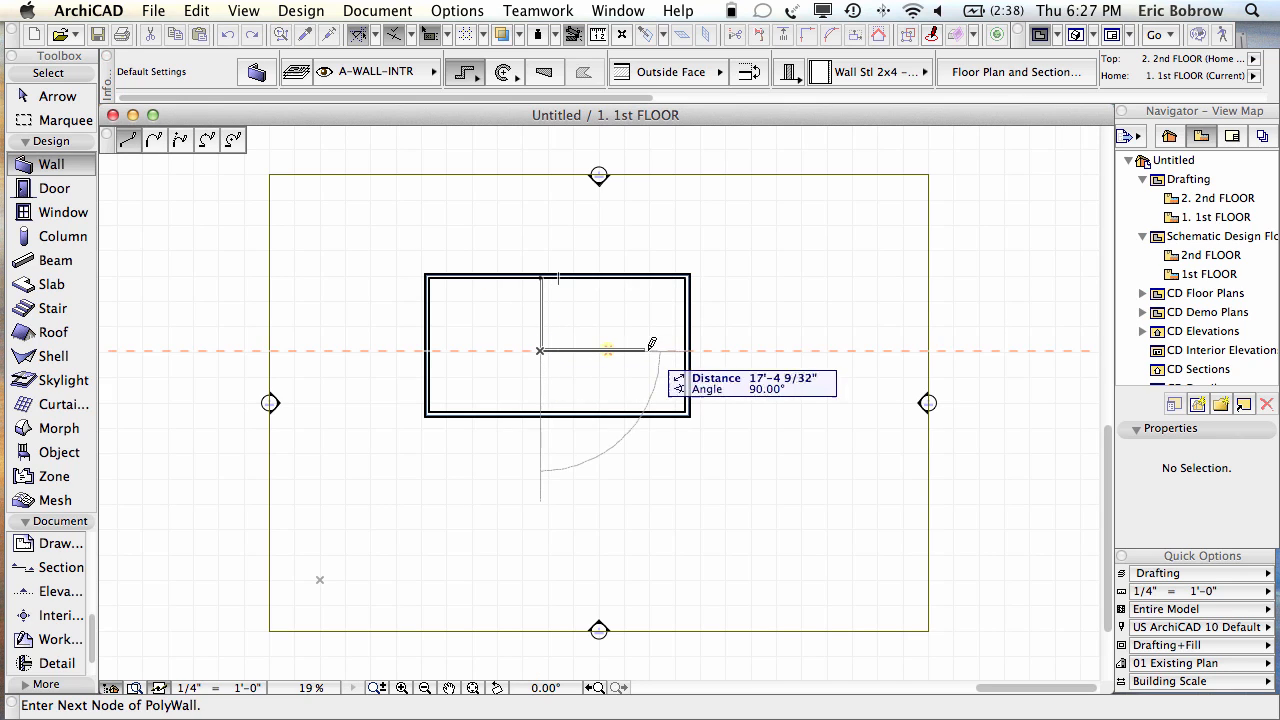
pyautogui.click(686, 348)
pyautogui.click(686, 348)
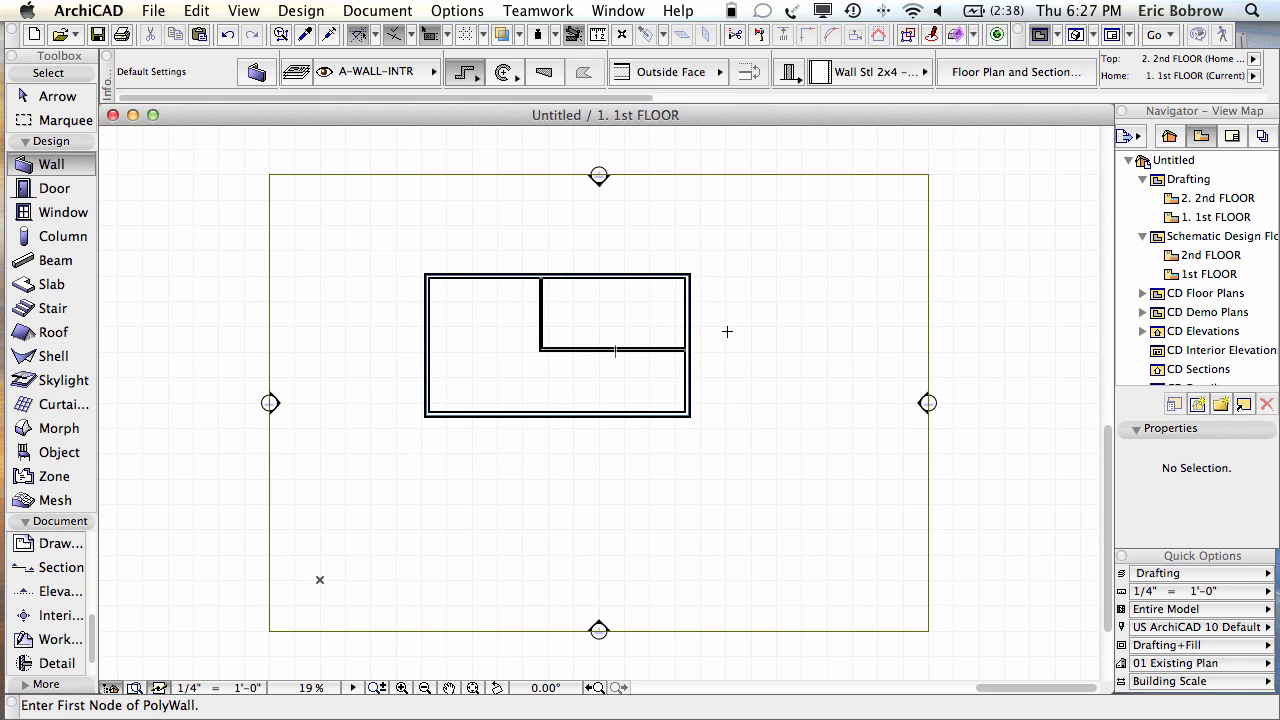
pyautogui.press('F3')
pyautogui.keyDown('shift'); pyautogui.moveTo(797, 320); pyautogui.dragTo(606, 526, button='middle'); pyautogui.keyUp('shift')
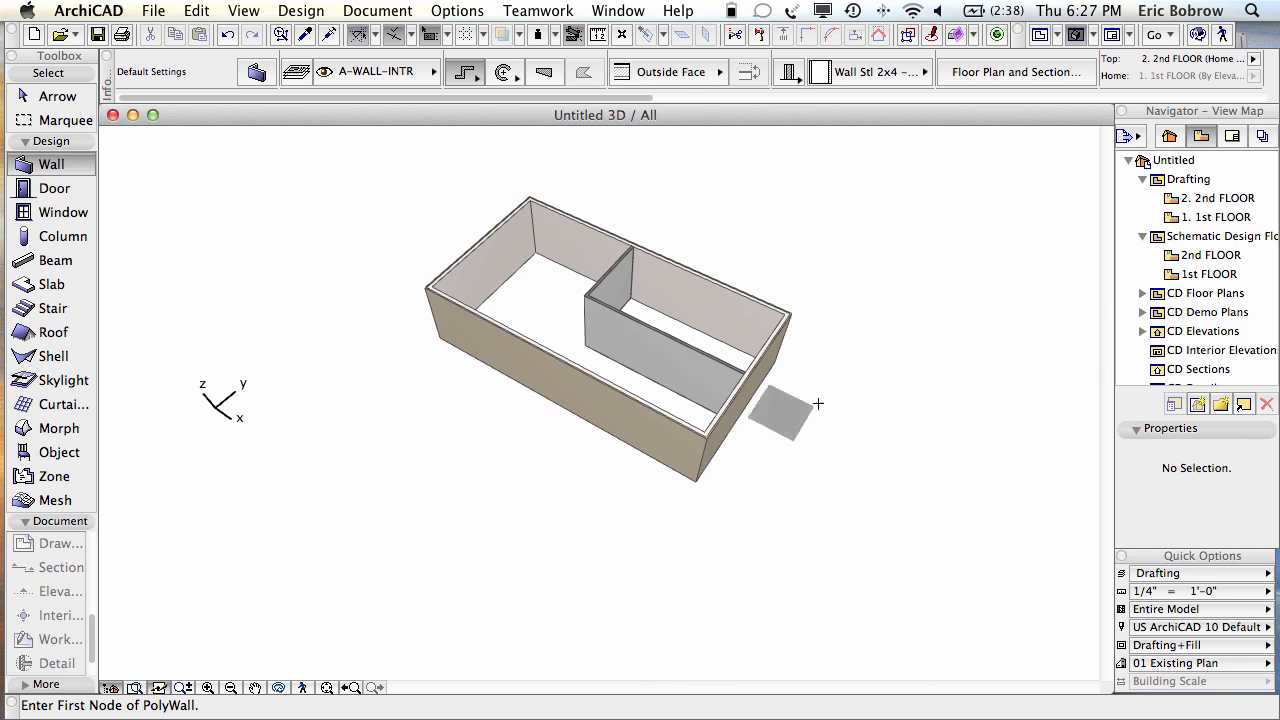
pyautogui.scroll(6, 771, 378)
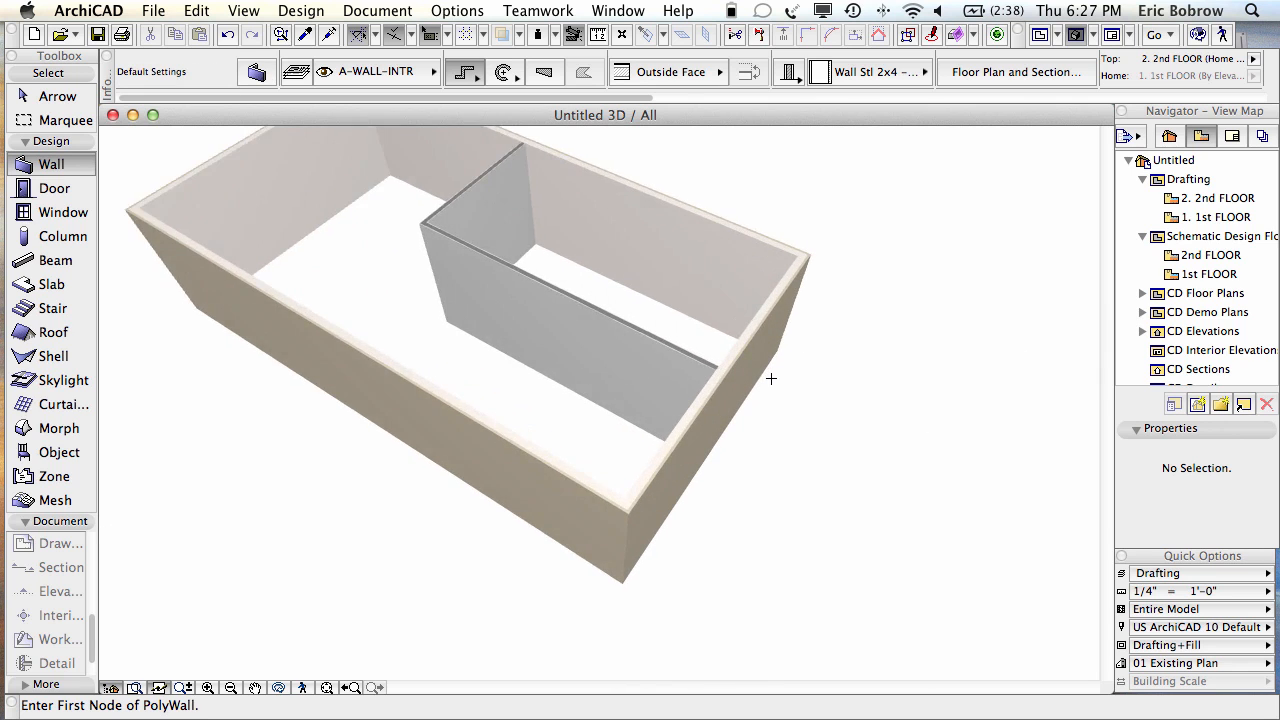
pyautogui.scroll(1, 771, 378)
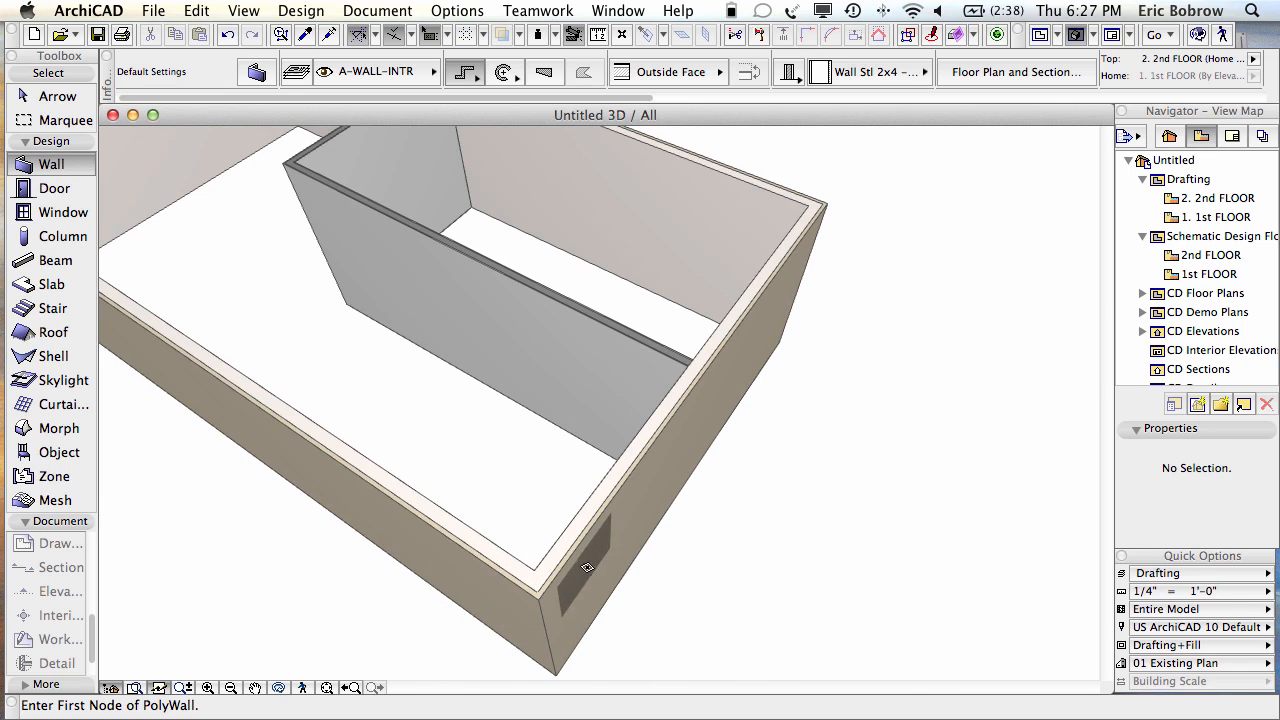
pyautogui.scroll(5, 740, 385)
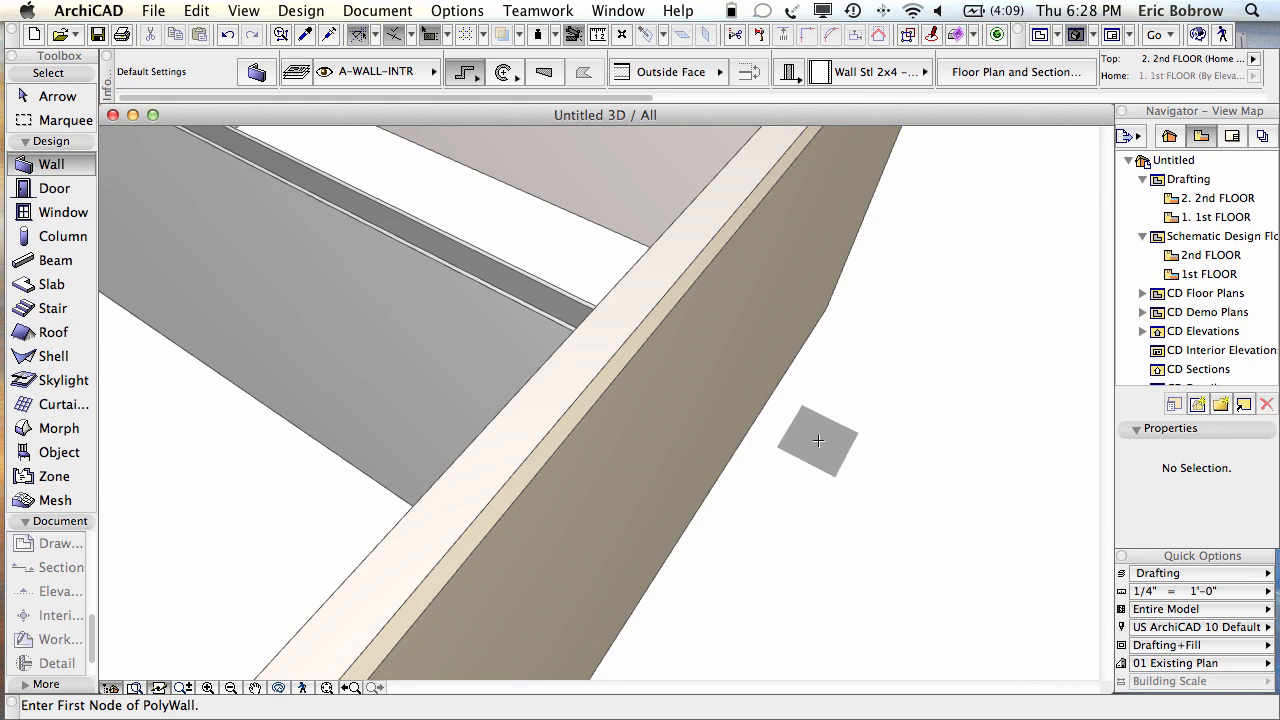
pyautogui.scroll(-6, 818, 440)
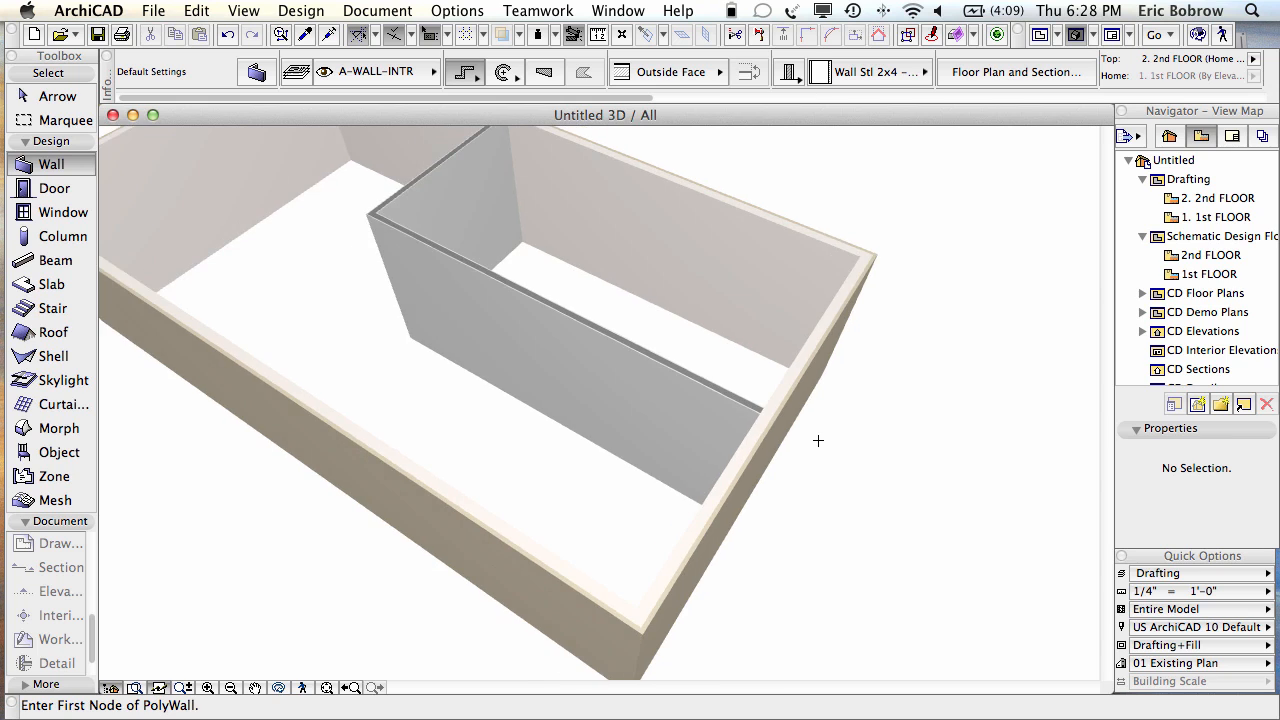
pyautogui.press('F2')
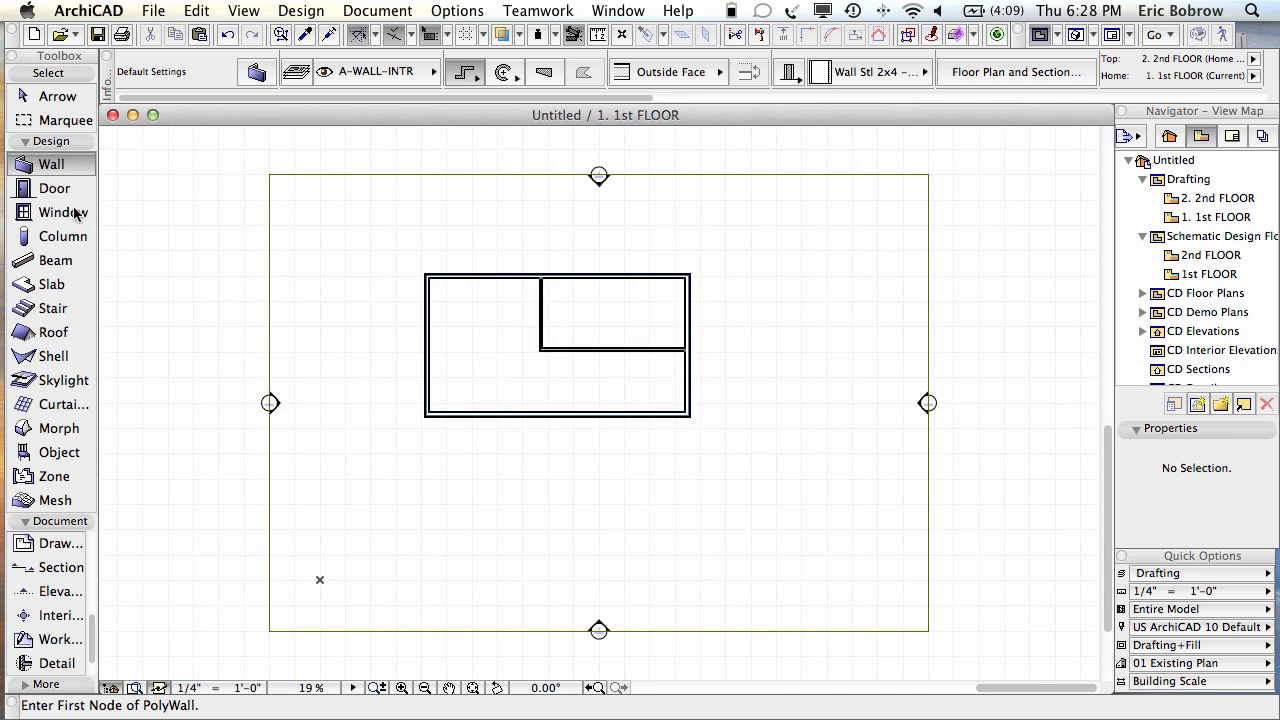
# Step: Draw a rectangular floor slab from the building's top-left corner to its bottom-right corner
pyautogui.click(58, 284)
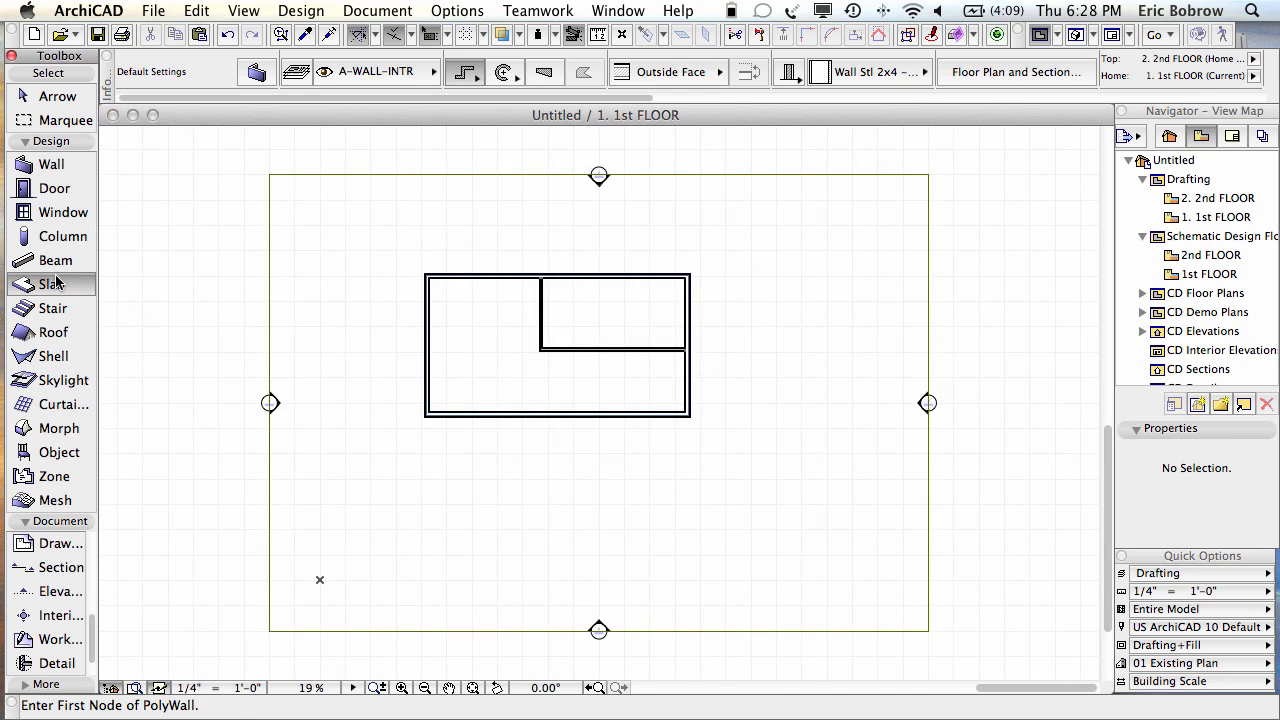
pyautogui.click(425, 274)
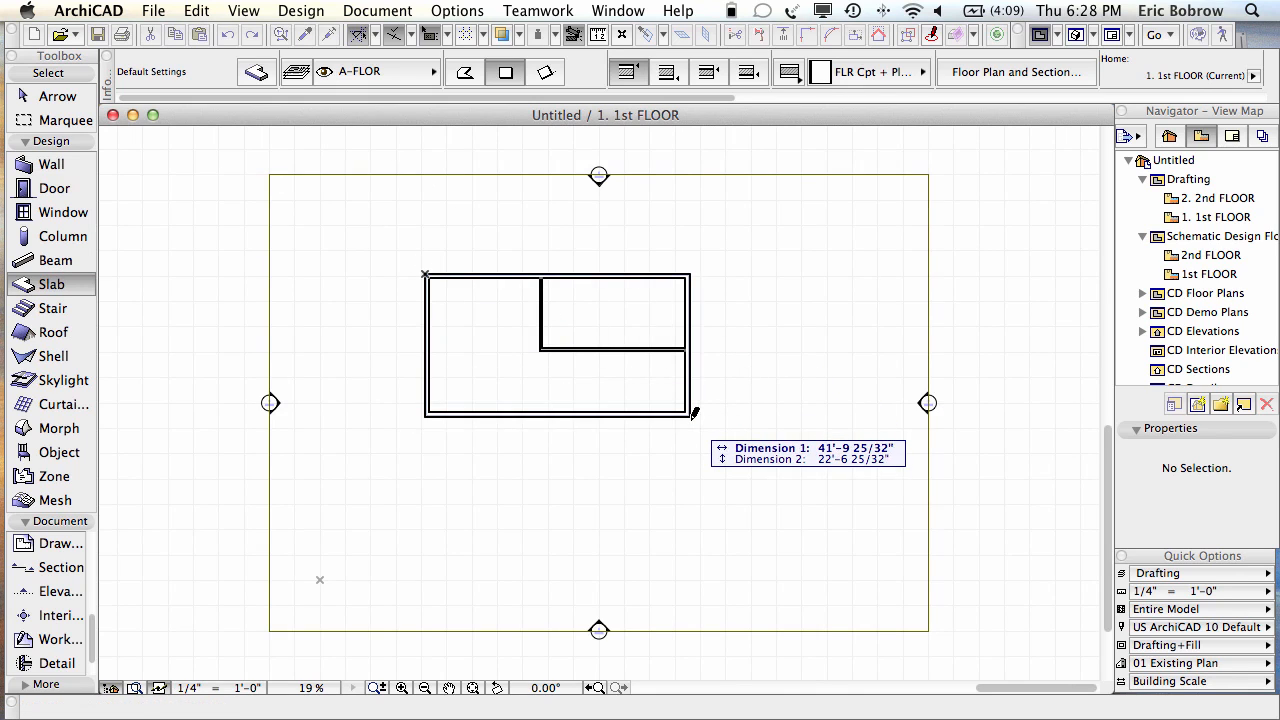
pyautogui.click(691, 418)
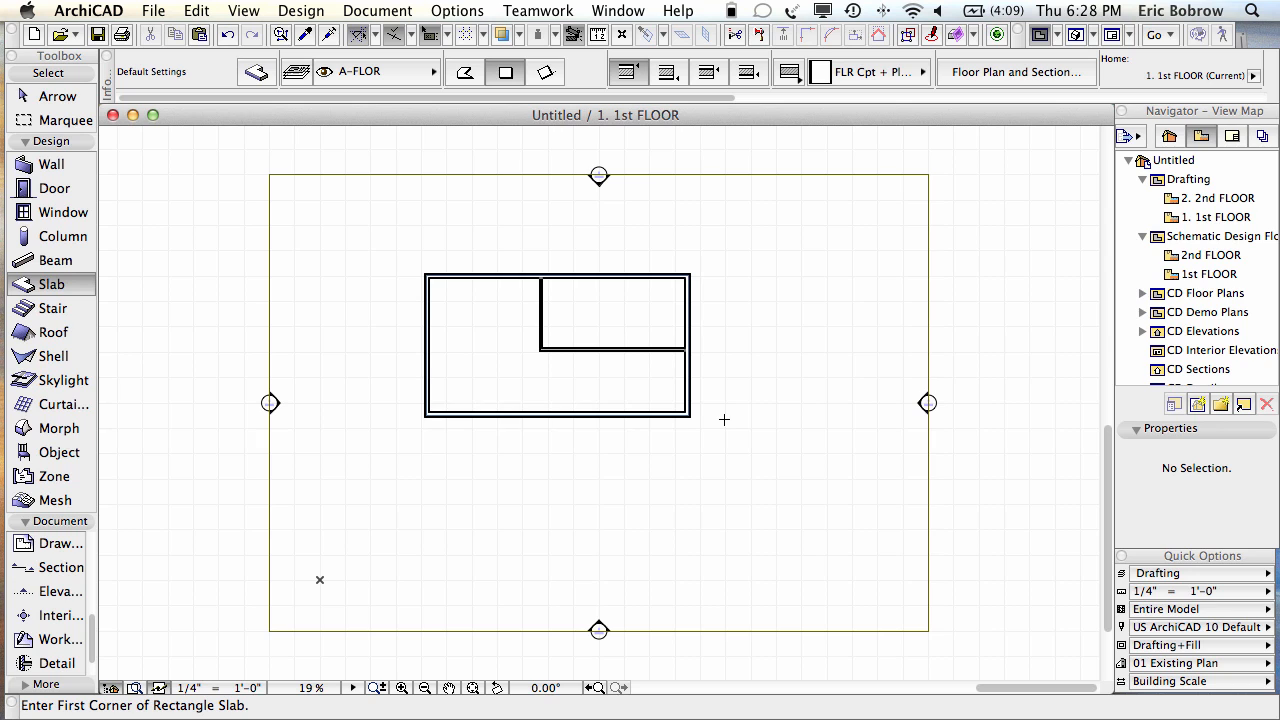
# Step: Check the slab in 3D, looking at the building's outside corner and slab edge
pyautogui.press('F3')
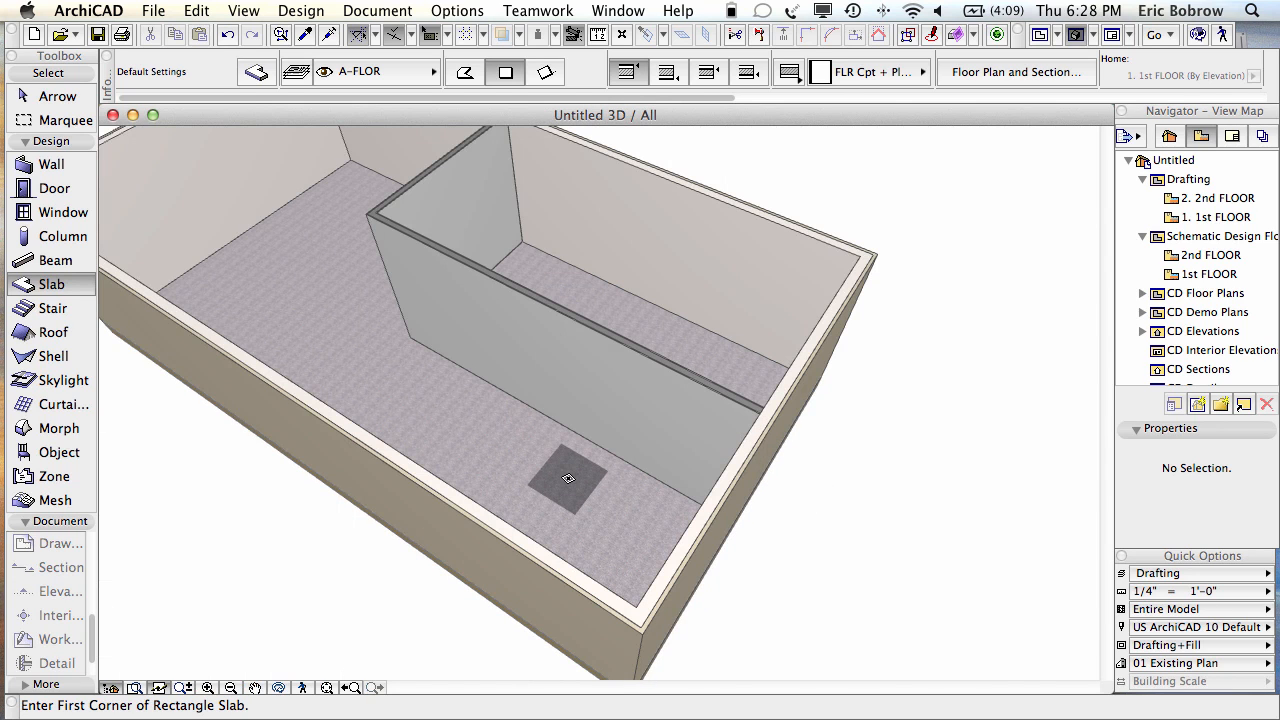
pyautogui.scroll(5, 564, 478)
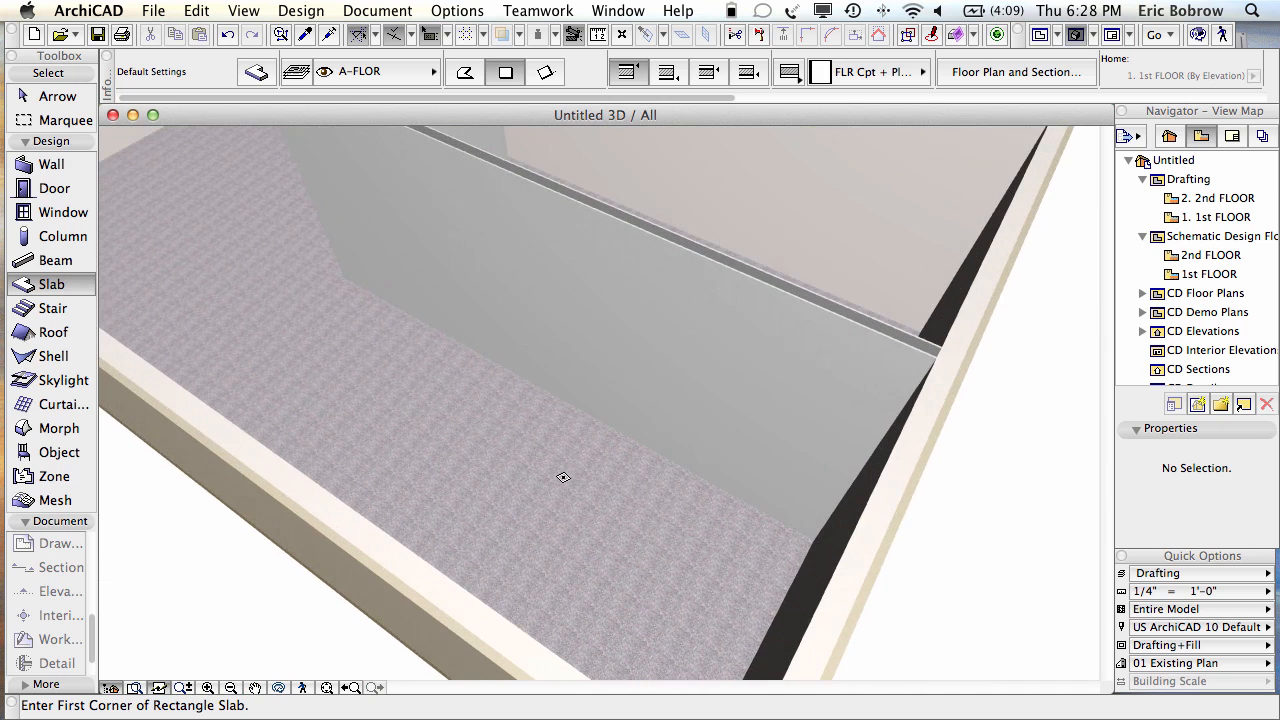
pyautogui.keyDown('shift'); pyautogui.moveTo(1003, 559); pyautogui.dragTo(998, 413, button='middle'); pyautogui.keyUp('shift')
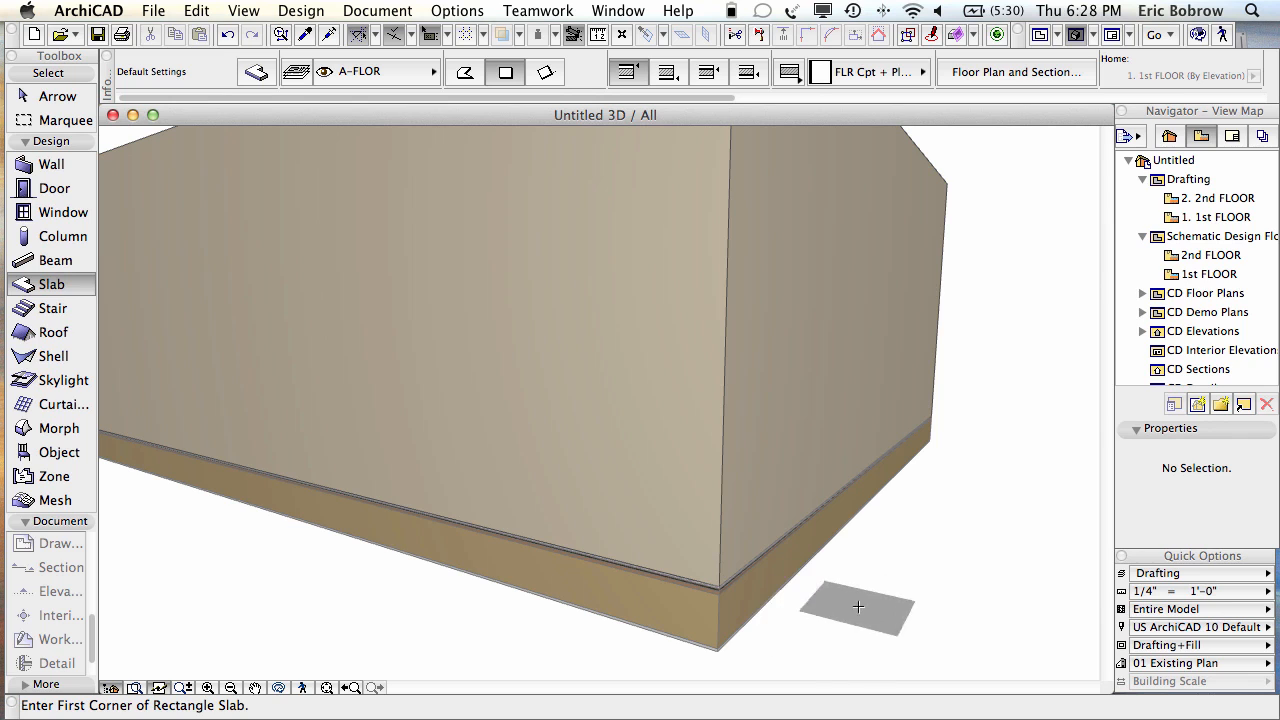
pyautogui.scroll(5, 742, 636)
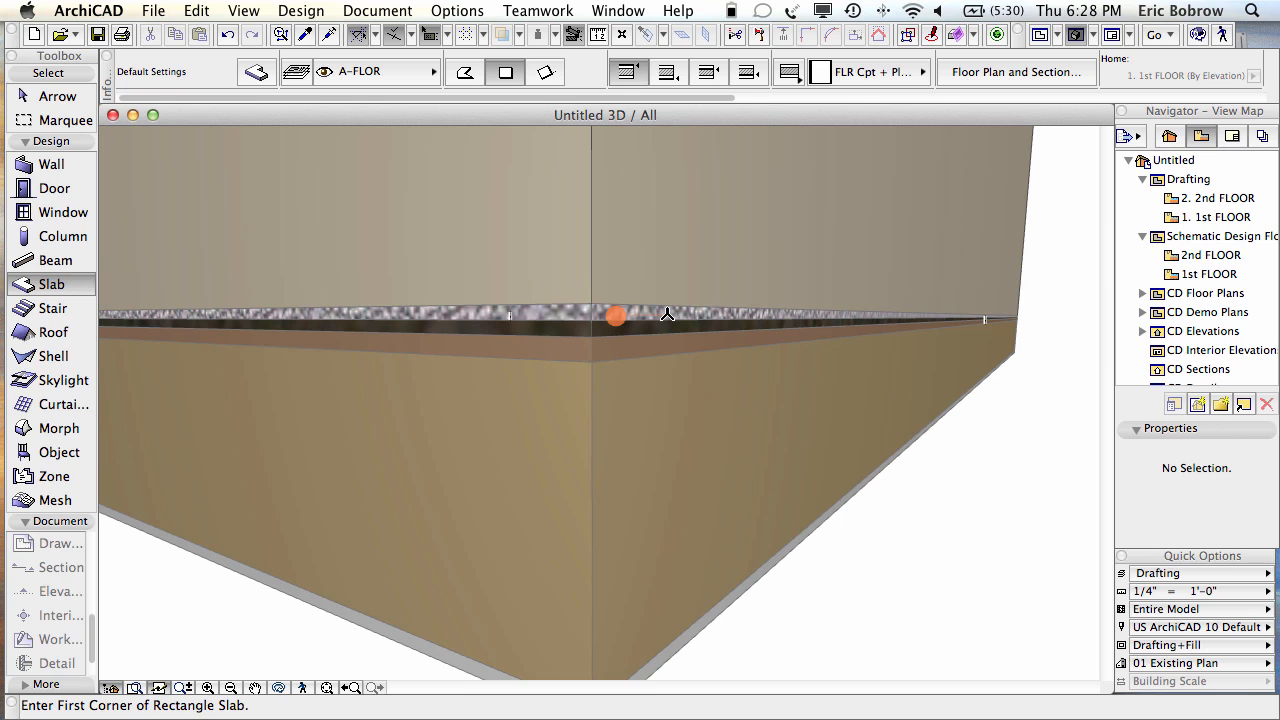
pyautogui.scroll(2, 667, 314)
pyautogui.scroll(-5, 667, 314)
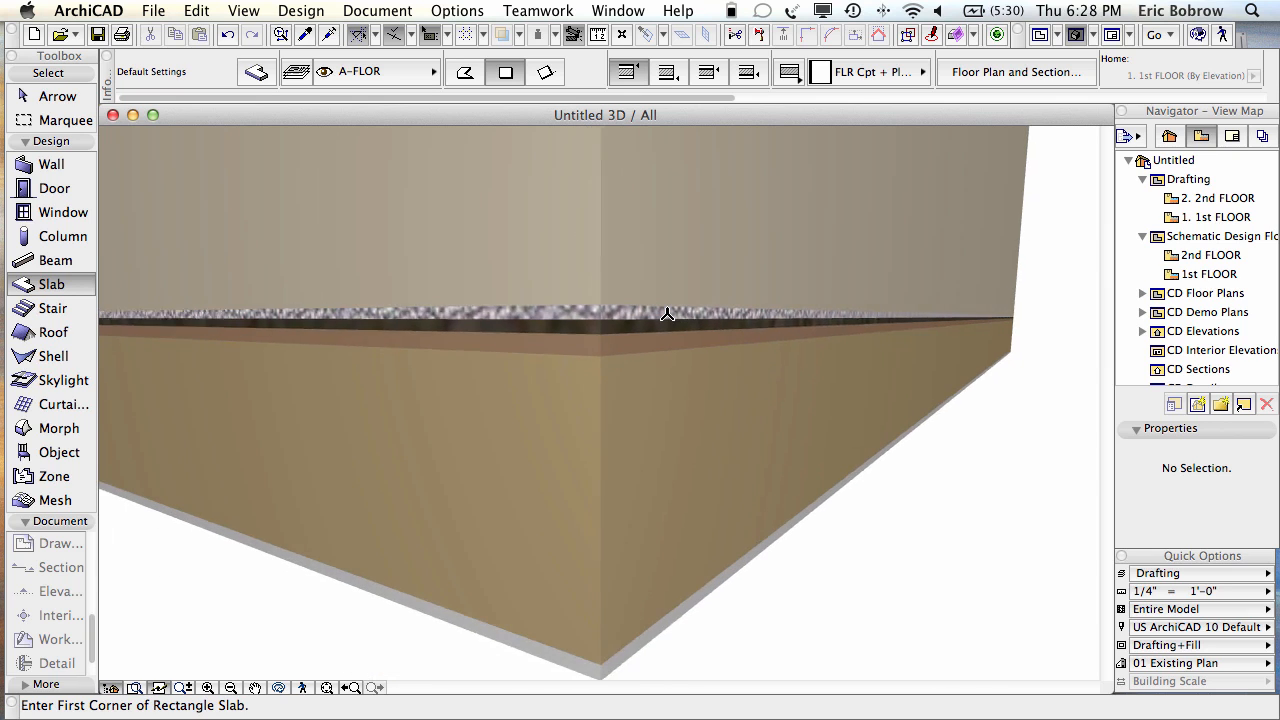
pyautogui.scroll(-5, 667, 314)
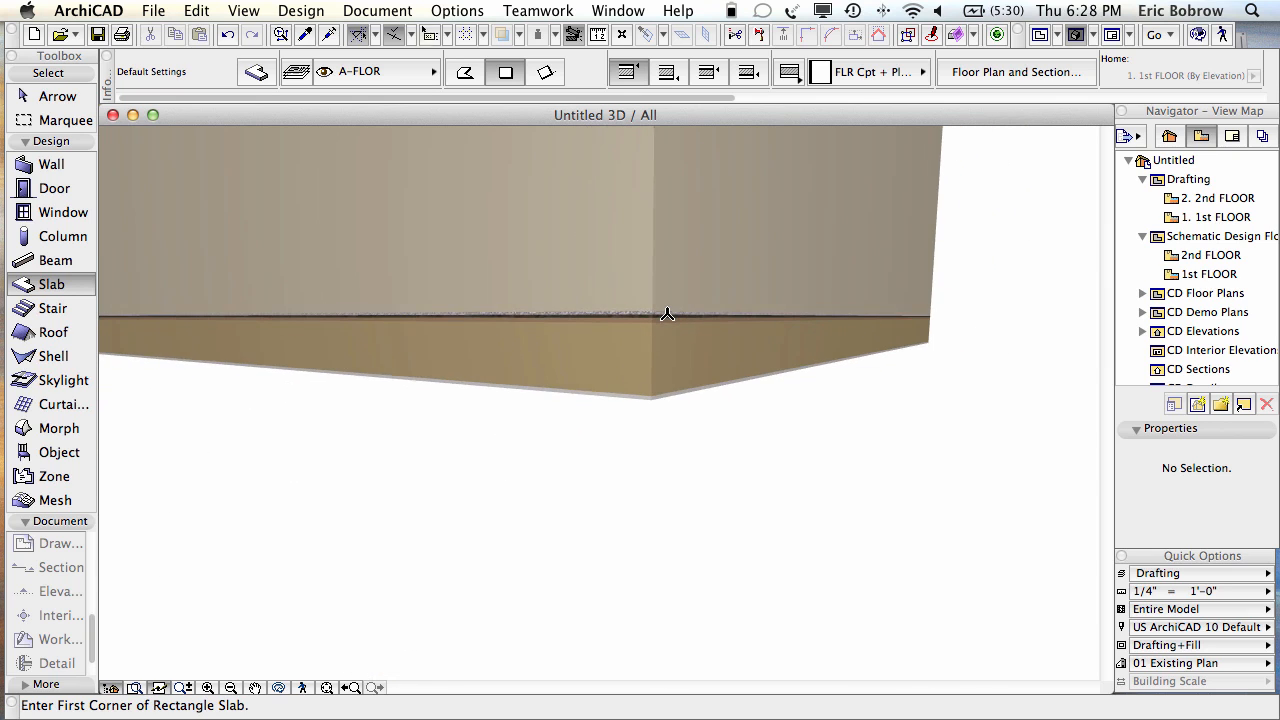
pyautogui.moveTo(667, 314); pyautogui.dragTo(652, 537, button='middle')
pyautogui.scroll(-5, 652, 537)
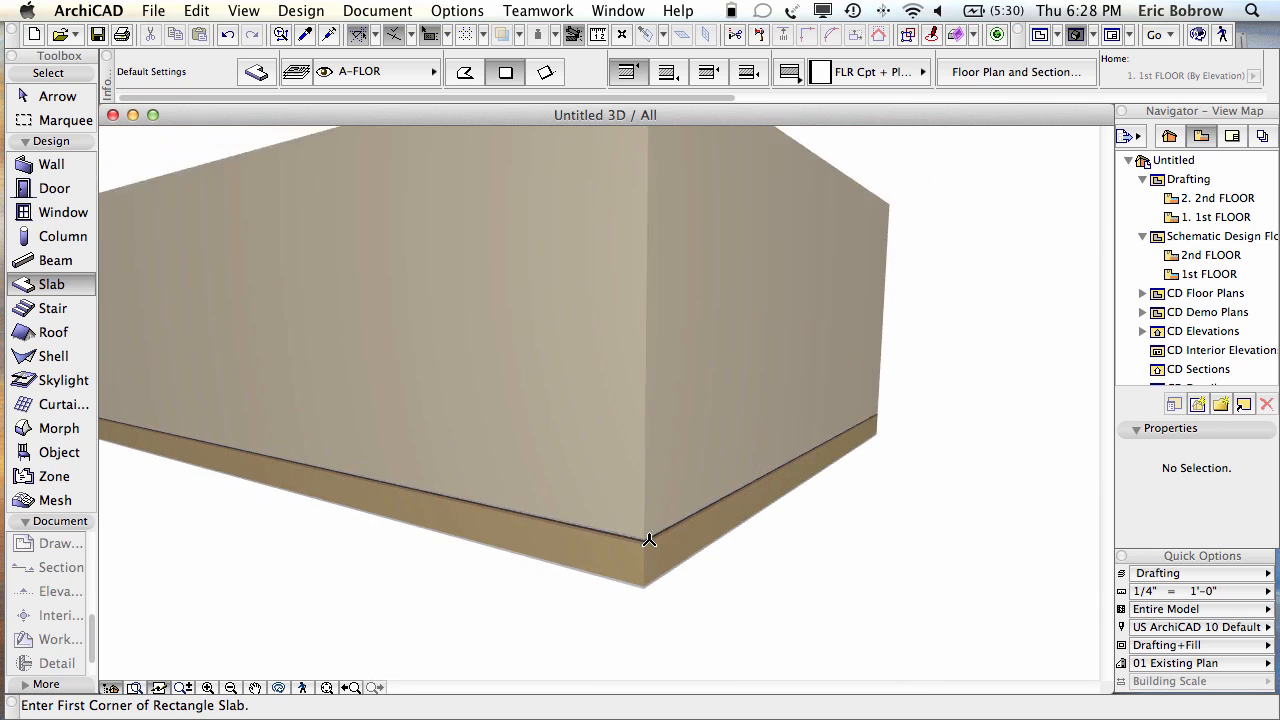
# Step: On the 1st floor plan, draw a vertical section line across the building and set its depth
pyautogui.press('F2')
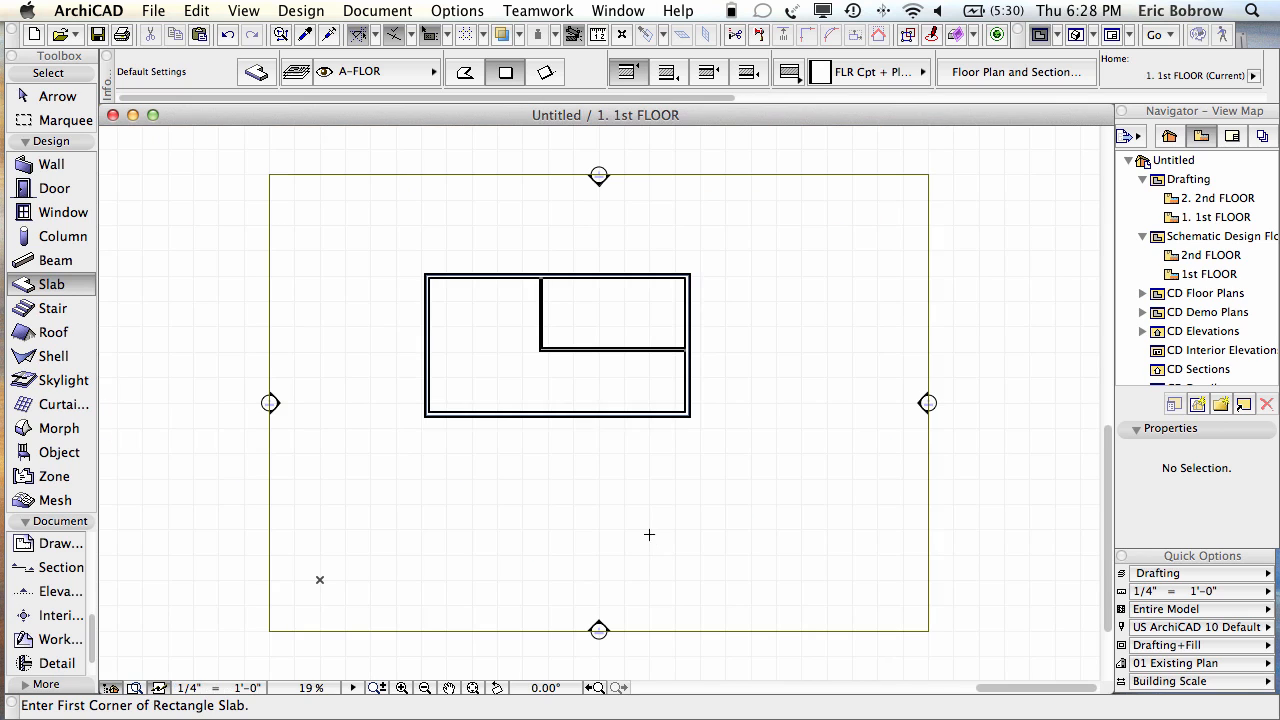
pyautogui.click(60, 562)
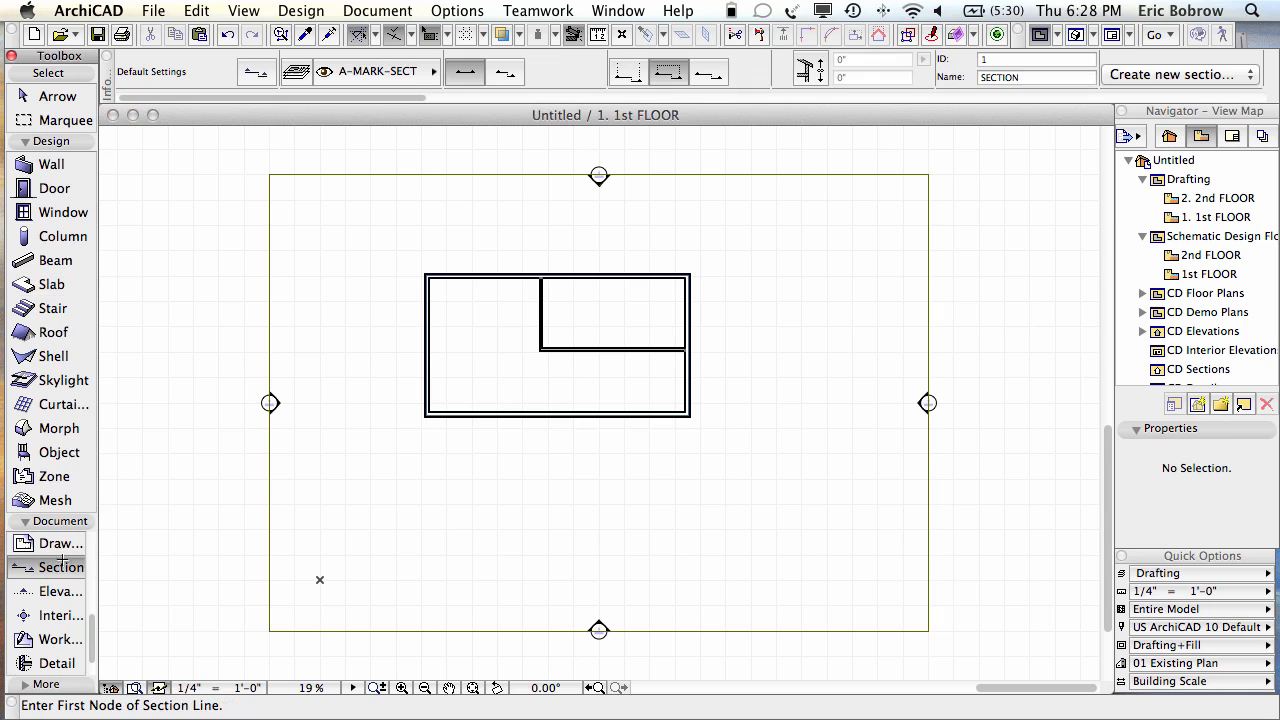
pyautogui.click(568, 250)
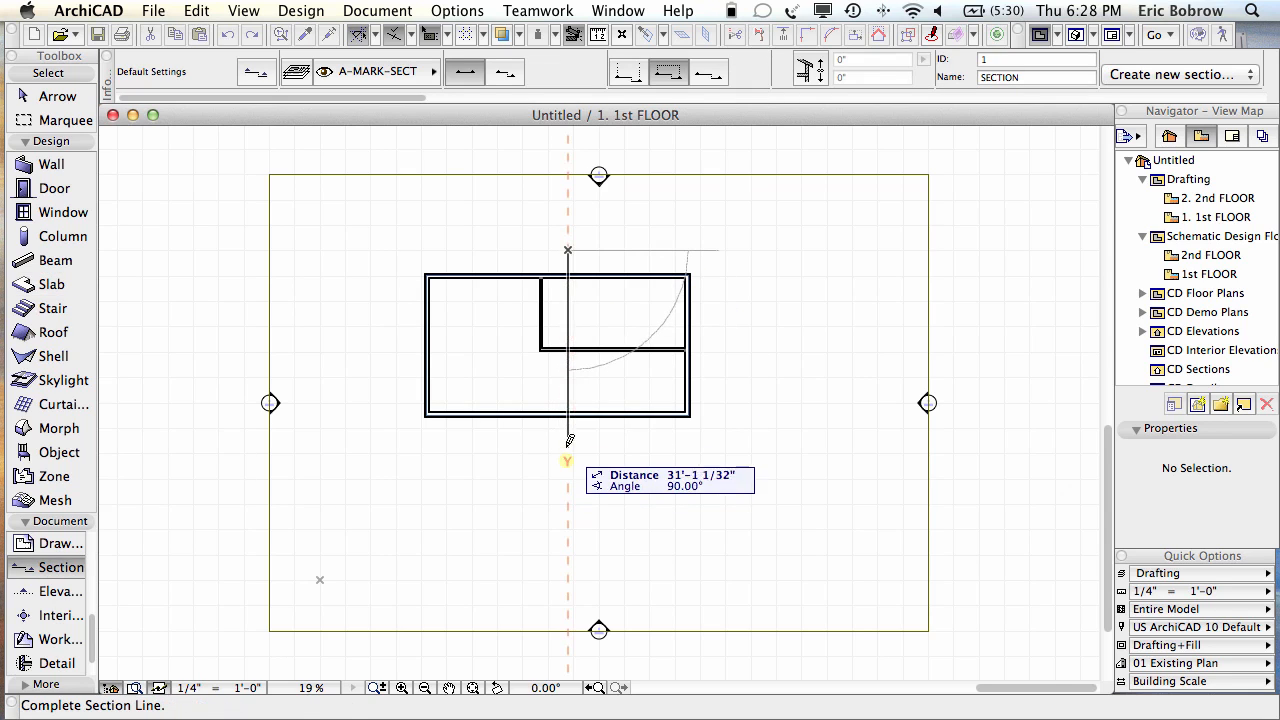
pyautogui.click(568, 447)
pyautogui.click(383, 426)
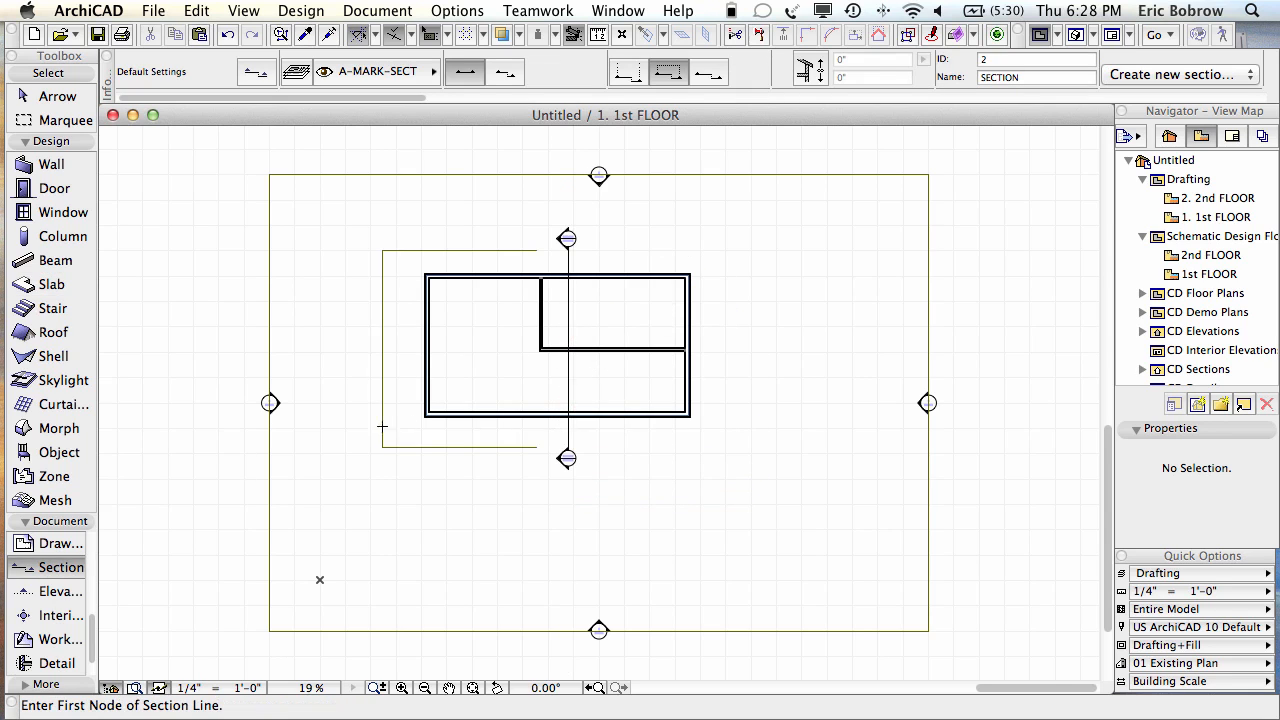
# Step: Open the new section line's 1 SECTION view
pyautogui.rightClick(567, 390)
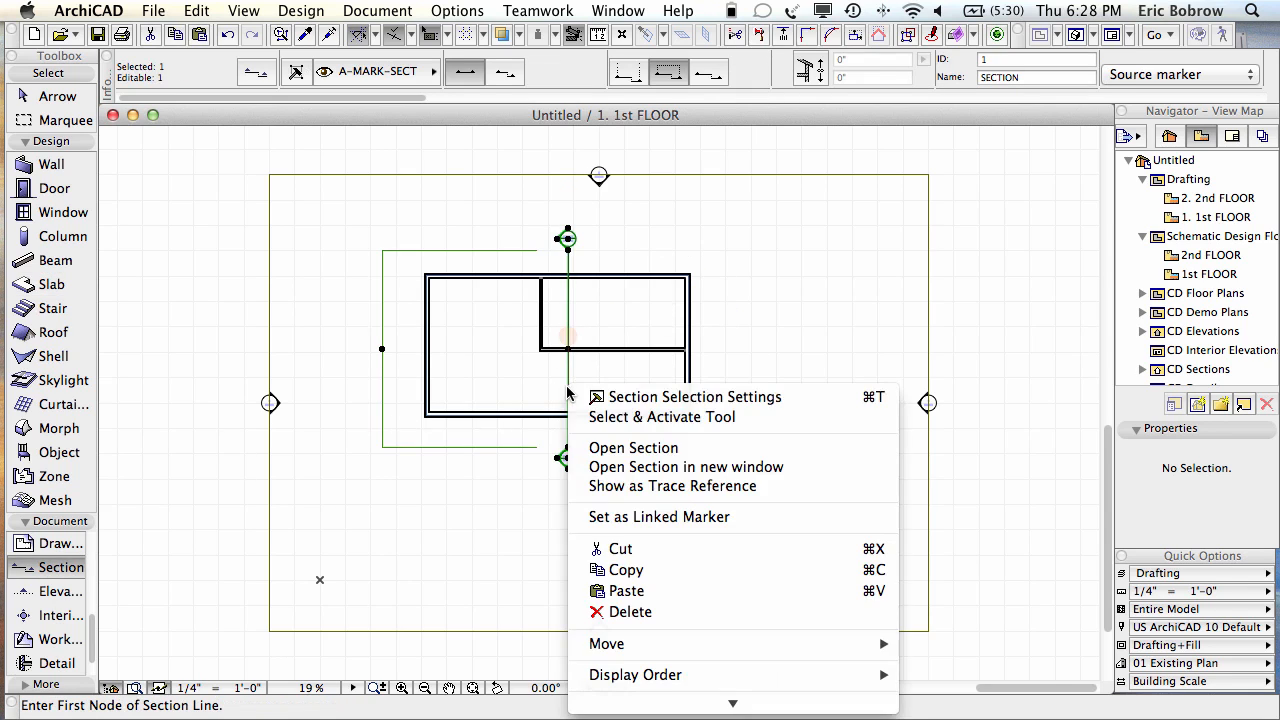
pyautogui.click(647, 450)
pyautogui.scroll(10, 370, 500)
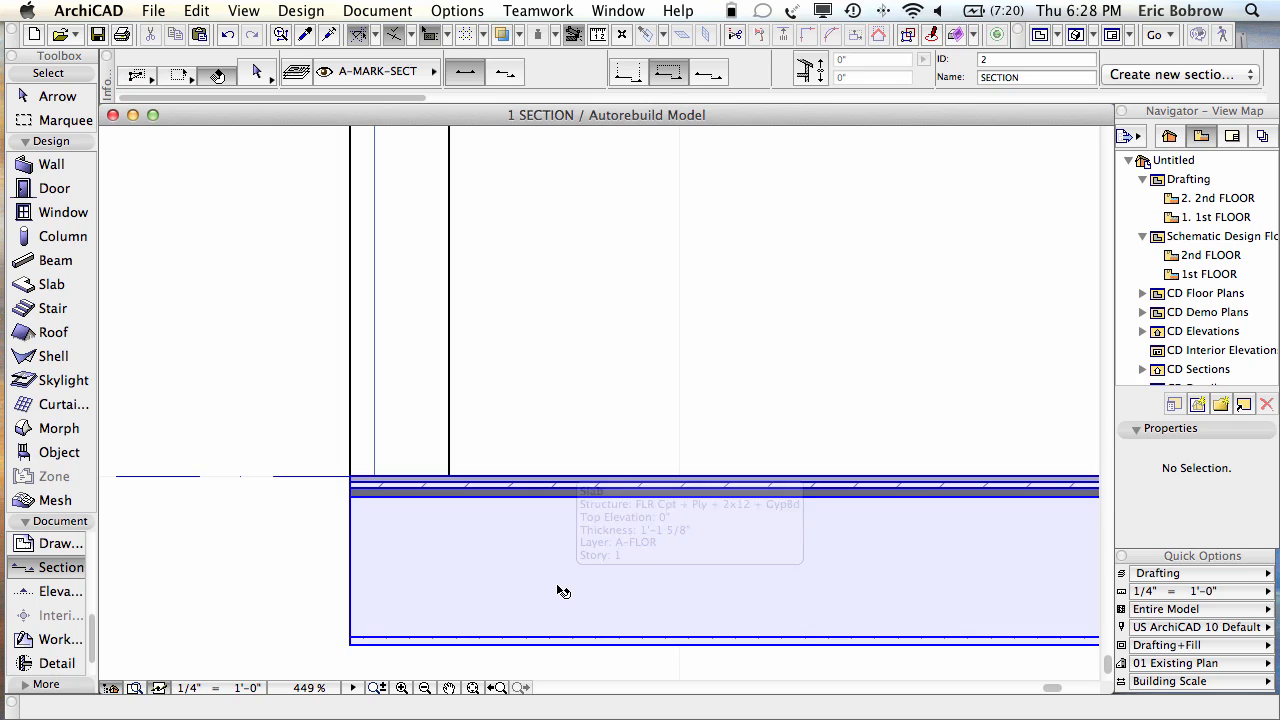
# Step: Set the floor slab's Reference Plane Location to Core Top in the section, then deselect it
pyautogui.click(550, 593)
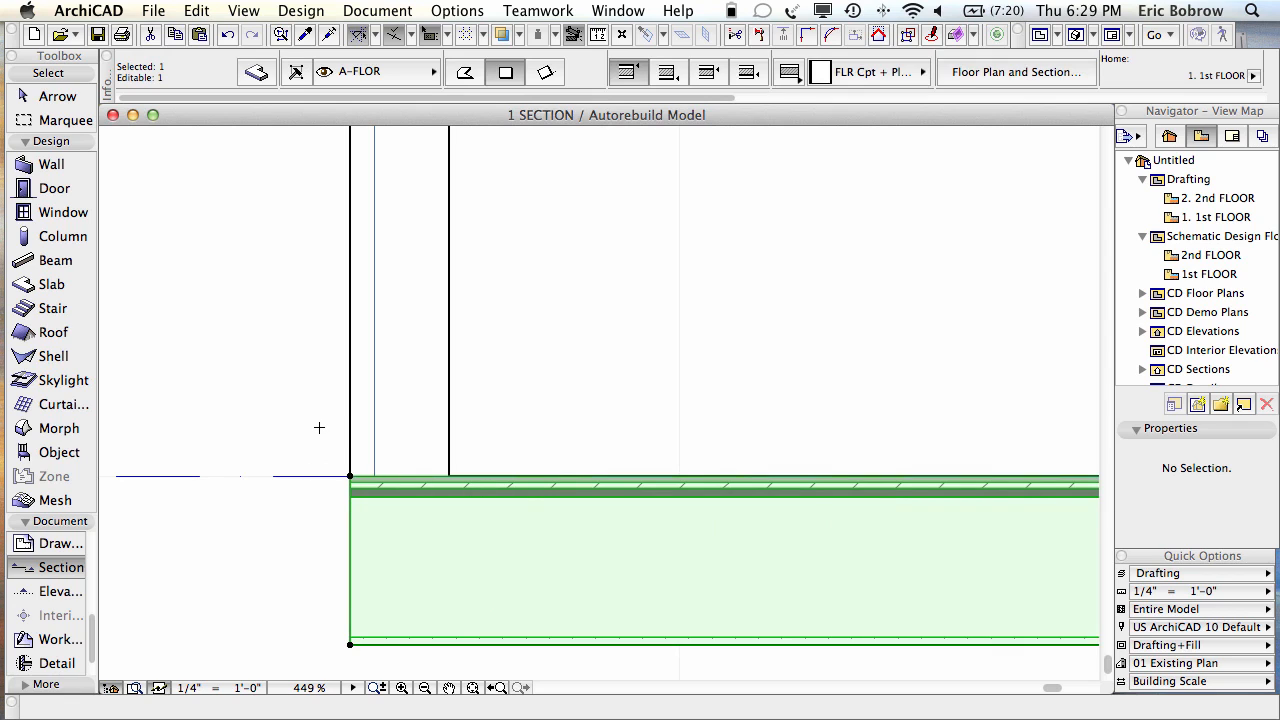
pyautogui.press('Escape')
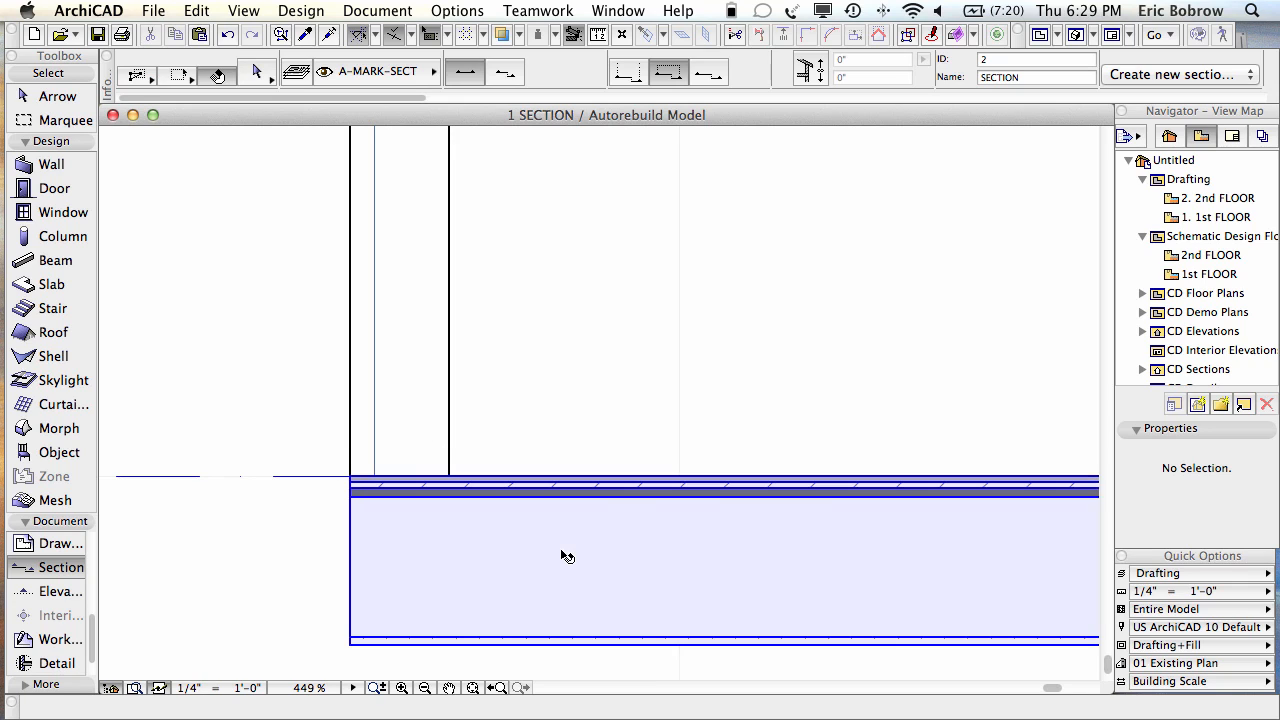
pyautogui.click(565, 555)
pyautogui.click(565, 555)
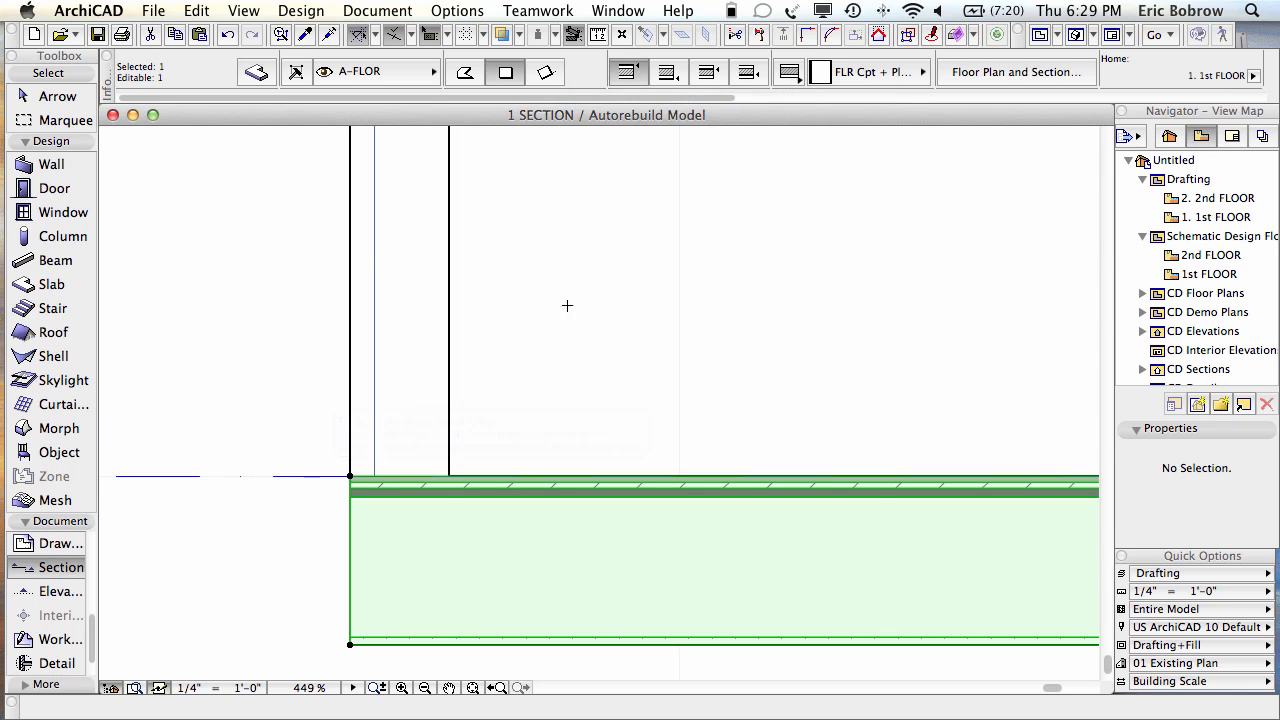
pyautogui.click(707, 73)
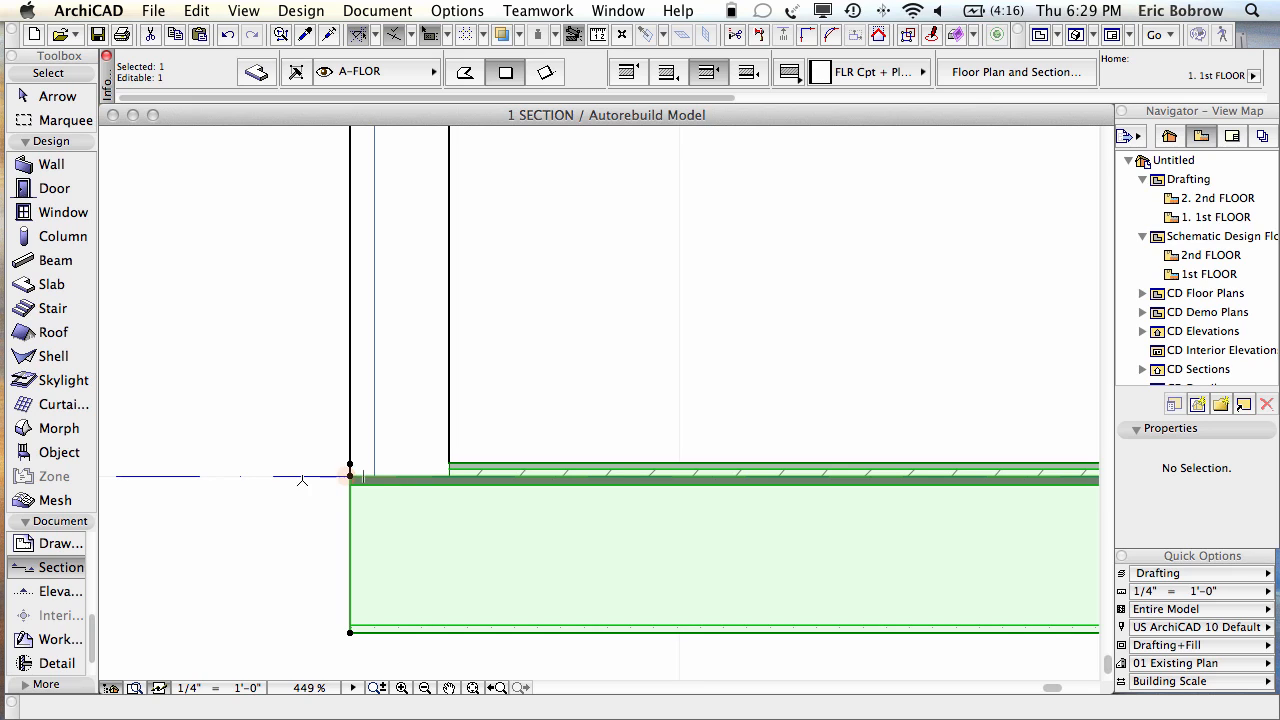
pyautogui.press('Escape')
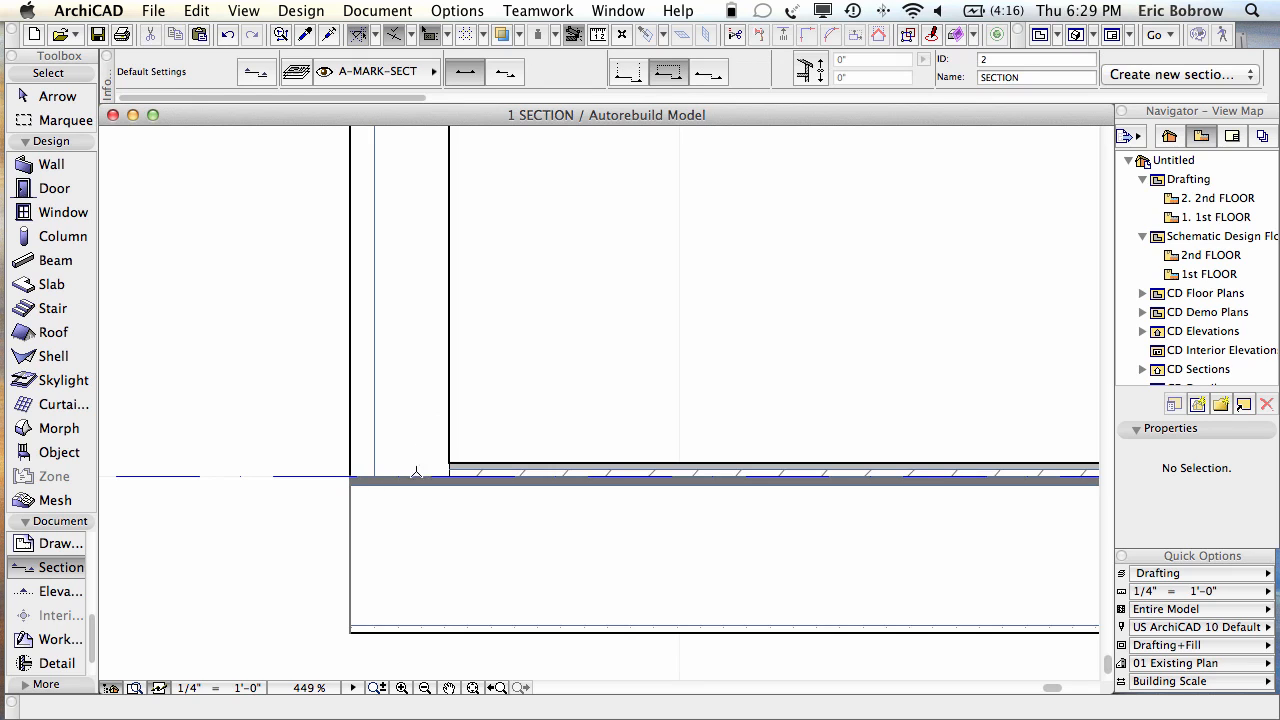
pyautogui.keyDown('shift'); pyautogui.click(517, 536); pyautogui.keyUp('shift')
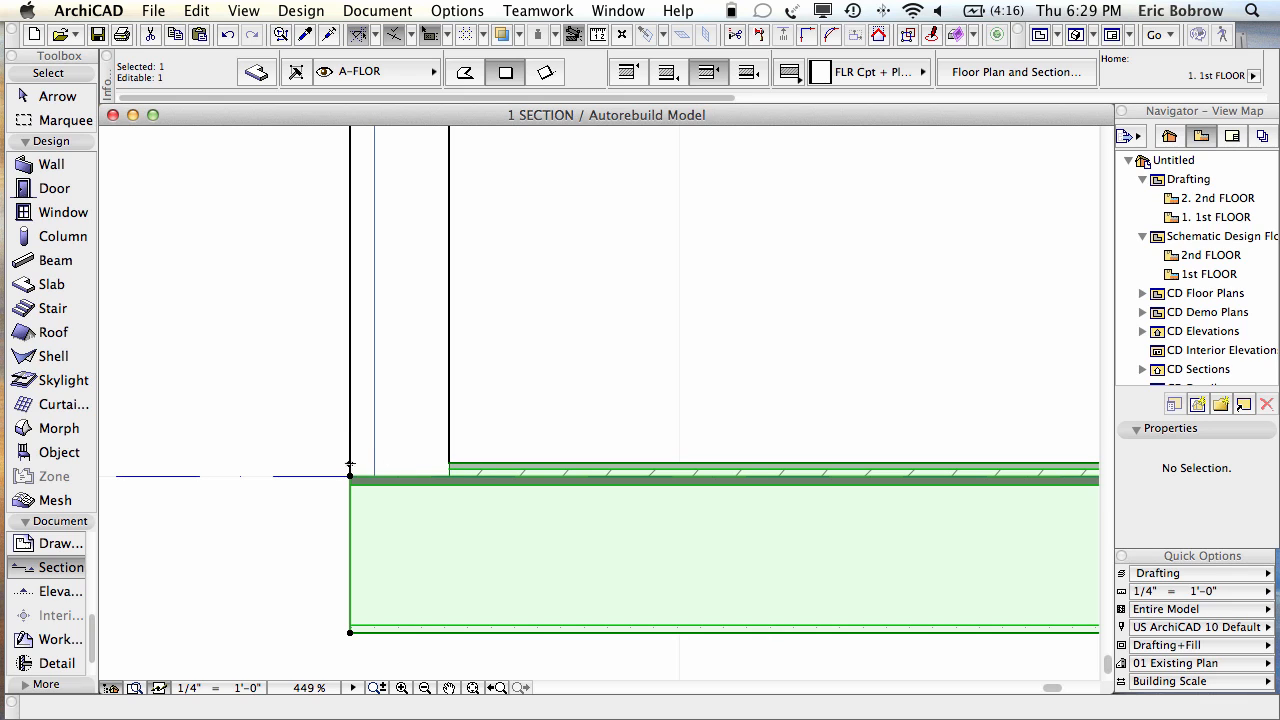
pyautogui.press('Escape')
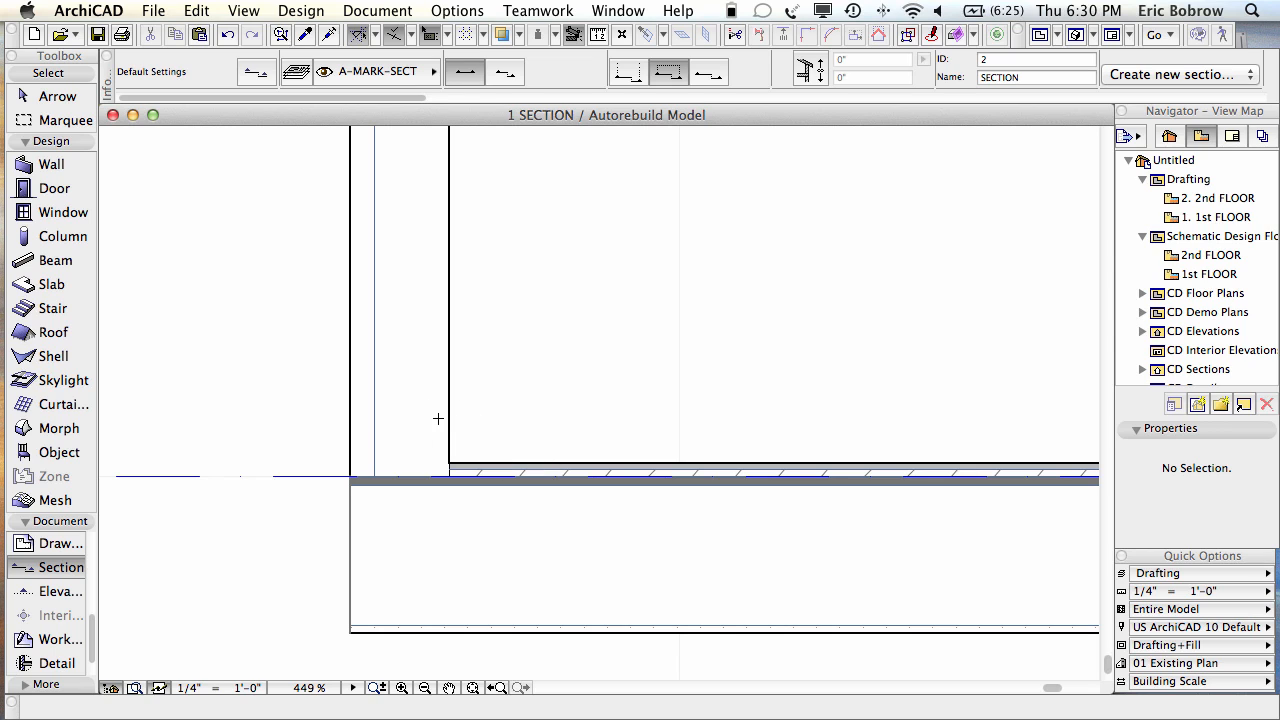
# Step: In the 3D window, zoom in on the slab edge and select the floor slab
pyautogui.press('F3')
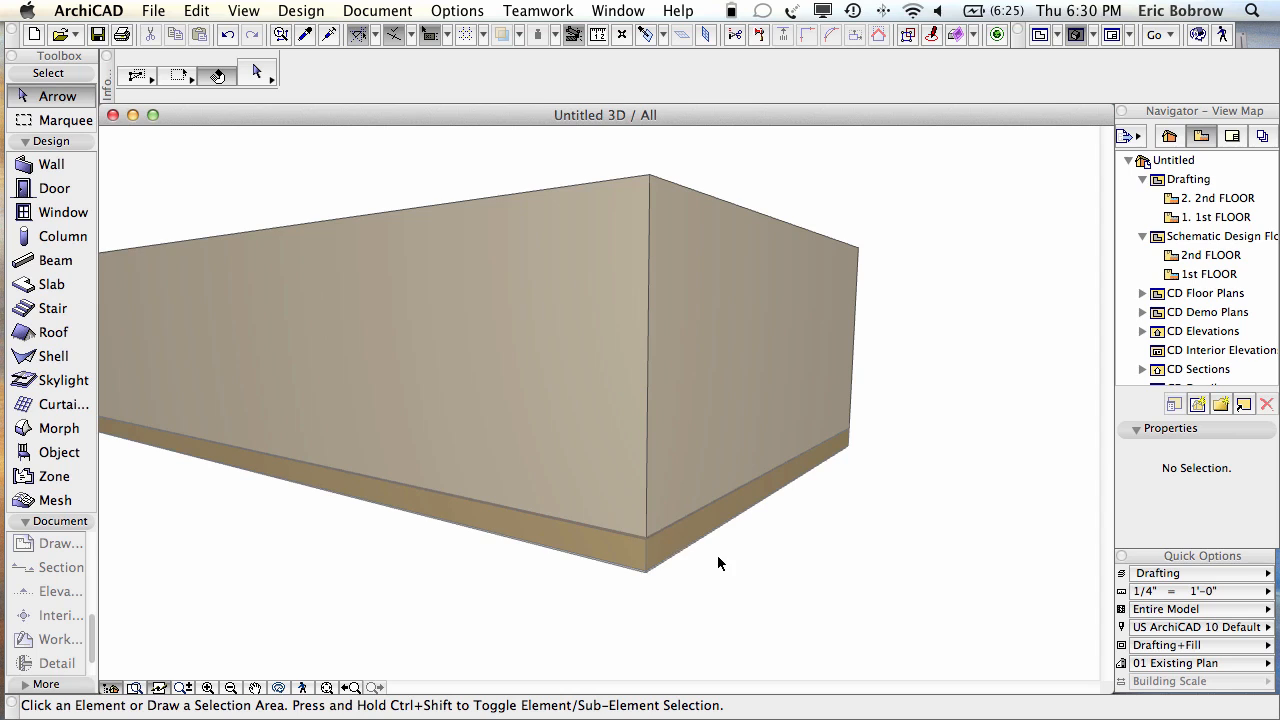
pyautogui.scroll(5, 714, 560)
pyautogui.scroll(2, 715, 558)
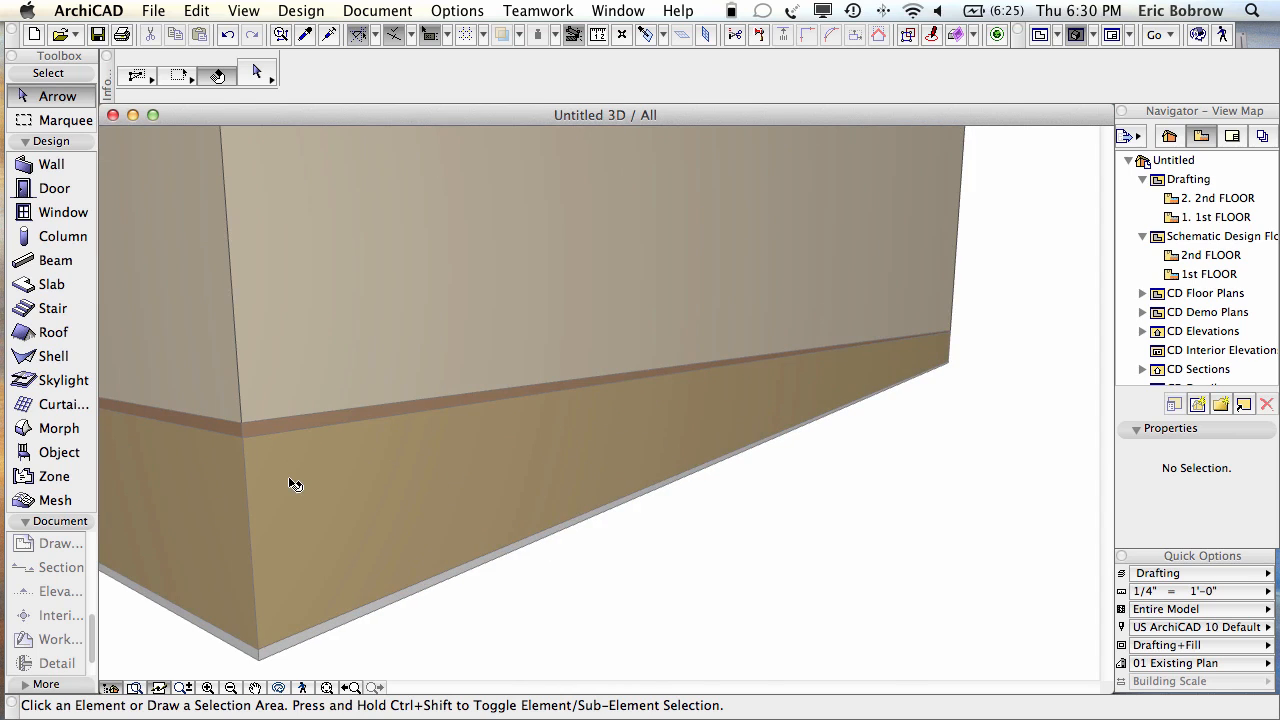
pyautogui.moveTo(297, 429)
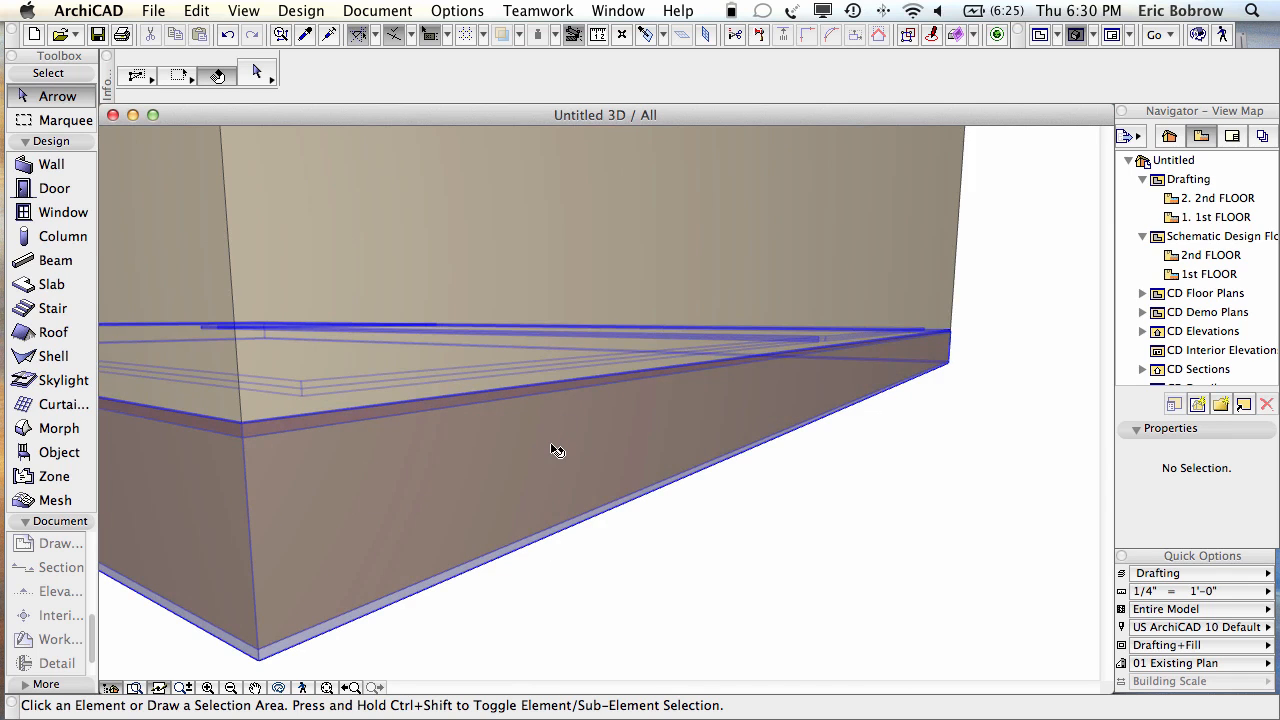
pyautogui.click(557, 450)
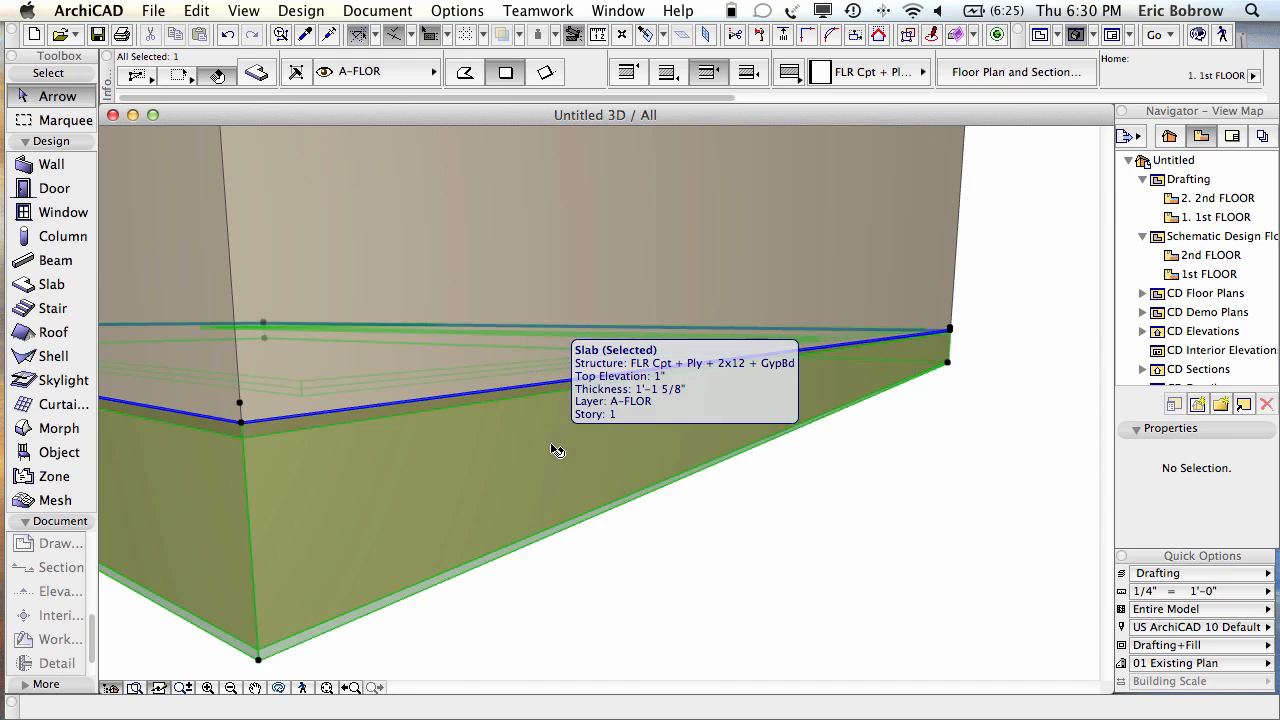
pyautogui.moveTo(721, 95); pyautogui.dragTo(1128, 99)
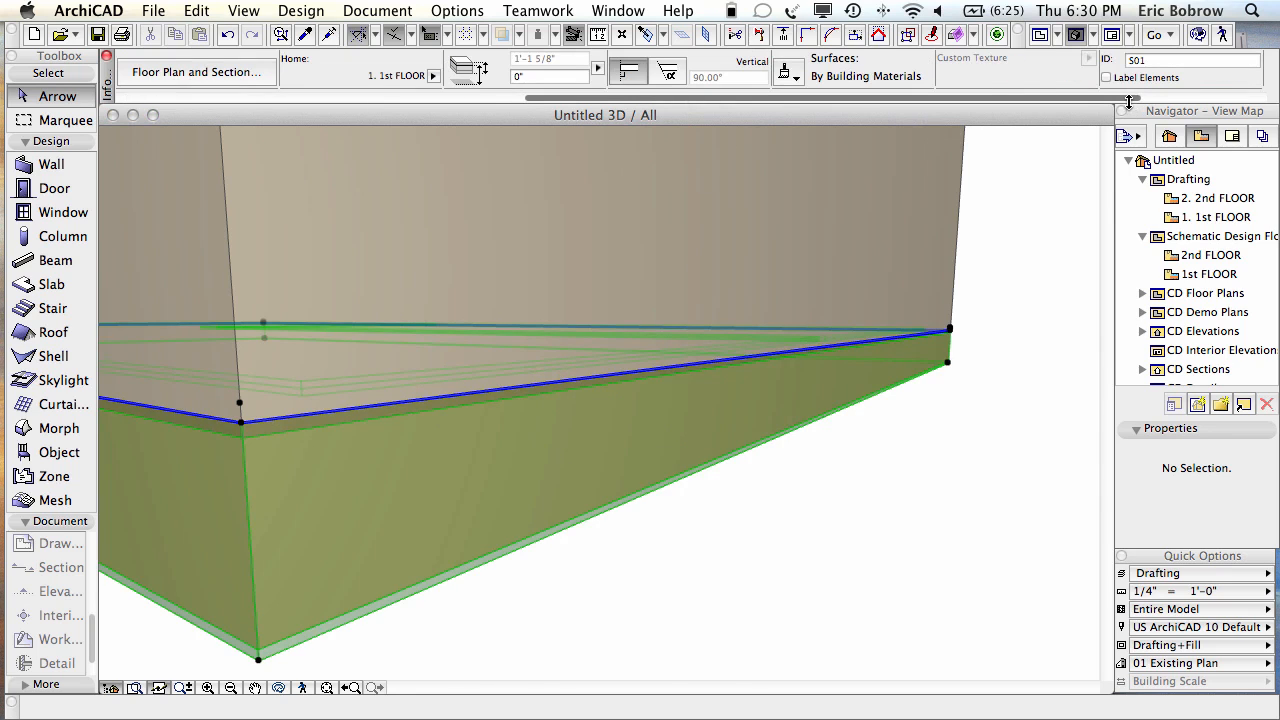
# Step: Override the slab's edge surface with 00 | Default Walls-Ext, then deselect
pyautogui.click(797, 78)
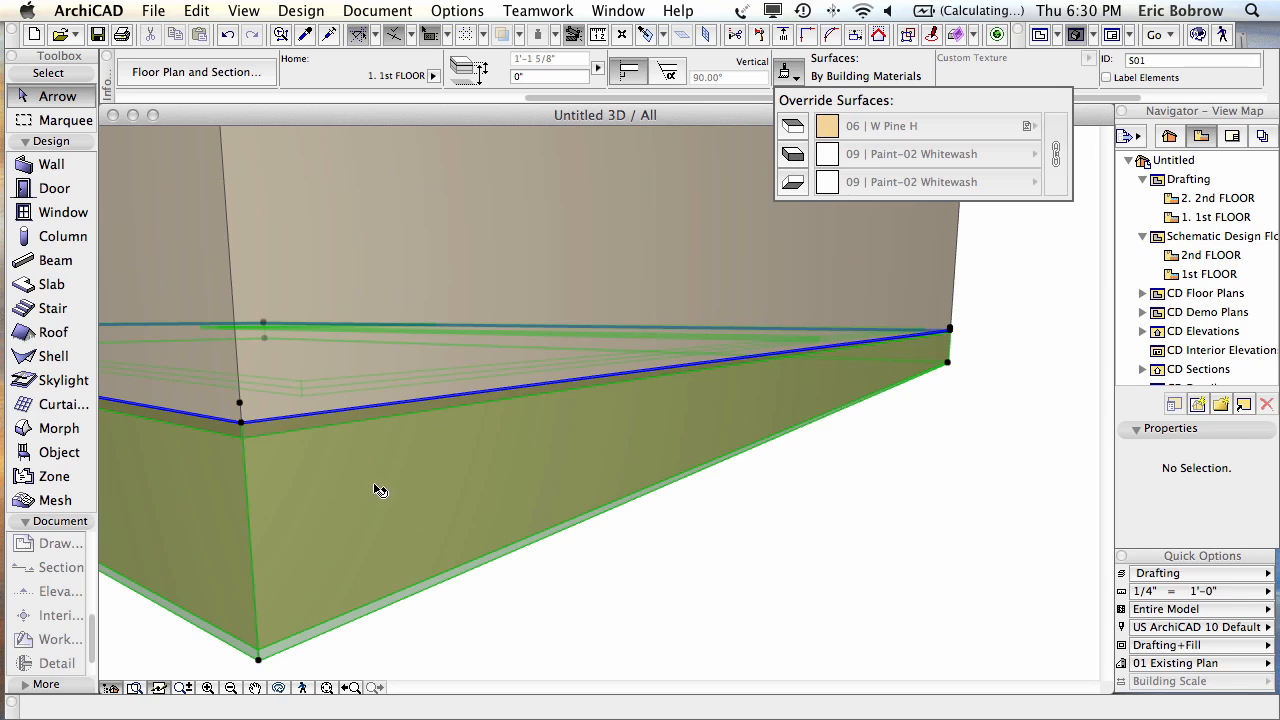
pyautogui.click(795, 155)
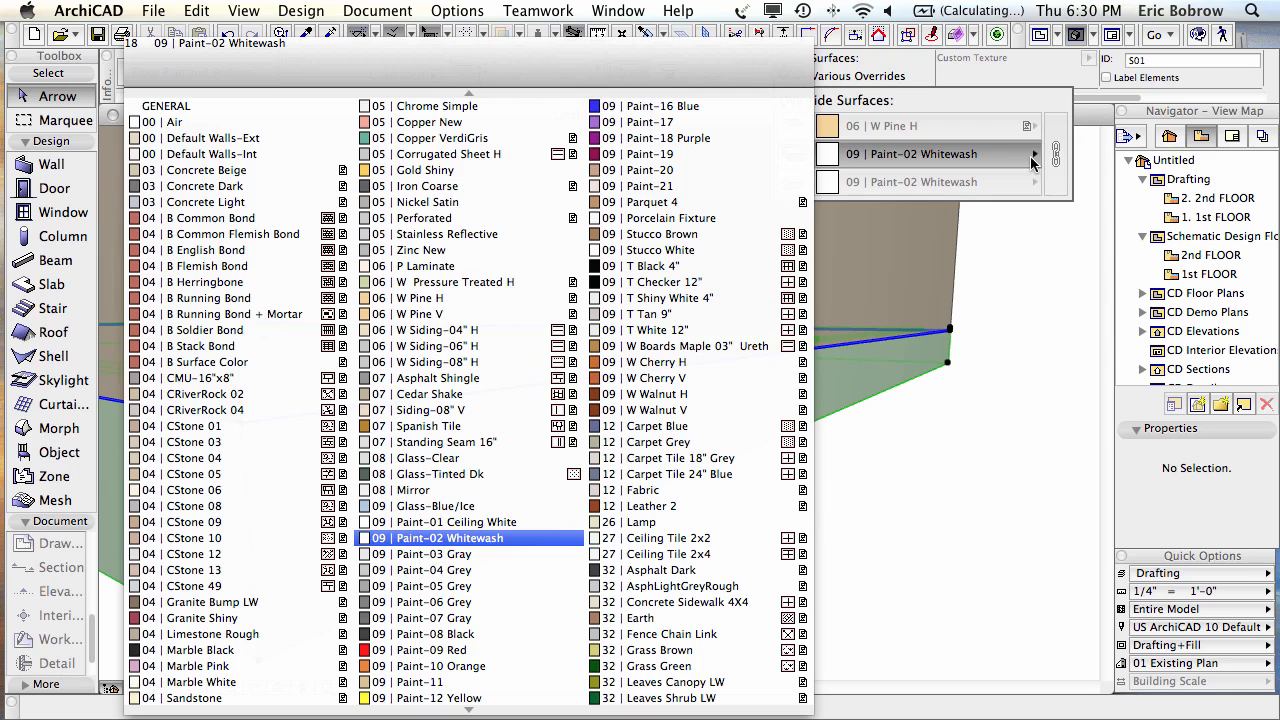
pyautogui.click(249, 140)
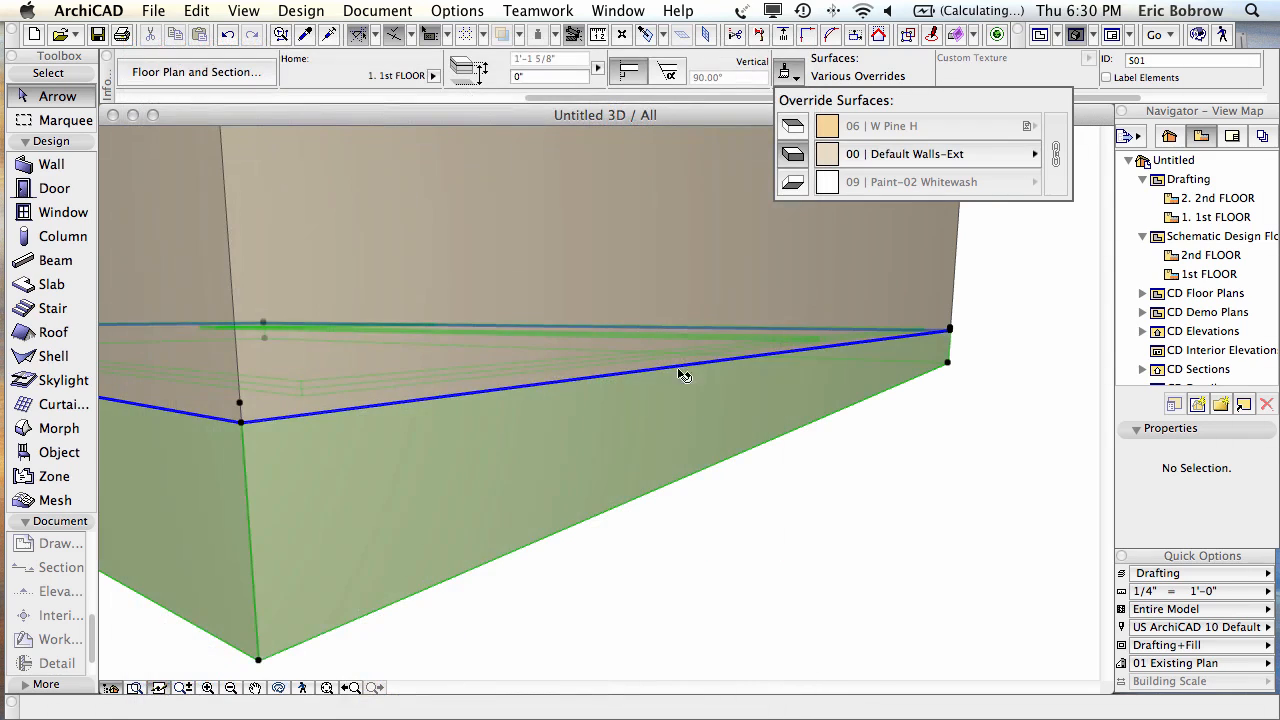
pyautogui.click(753, 512)
pyautogui.click(929, 449)
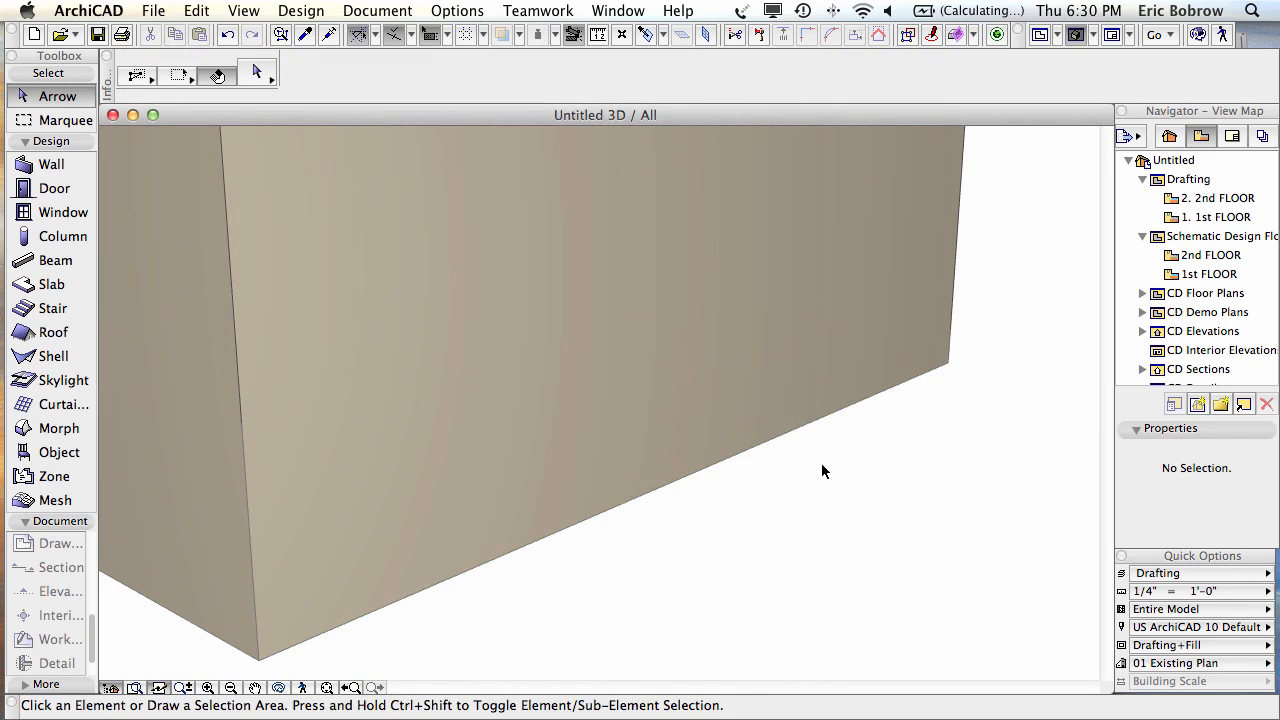
# Step: Undo the slab edge surface override to restore the wood finish, ending on 1 SECTION / Autorebuild Model
pyautogui.click(618, 11)
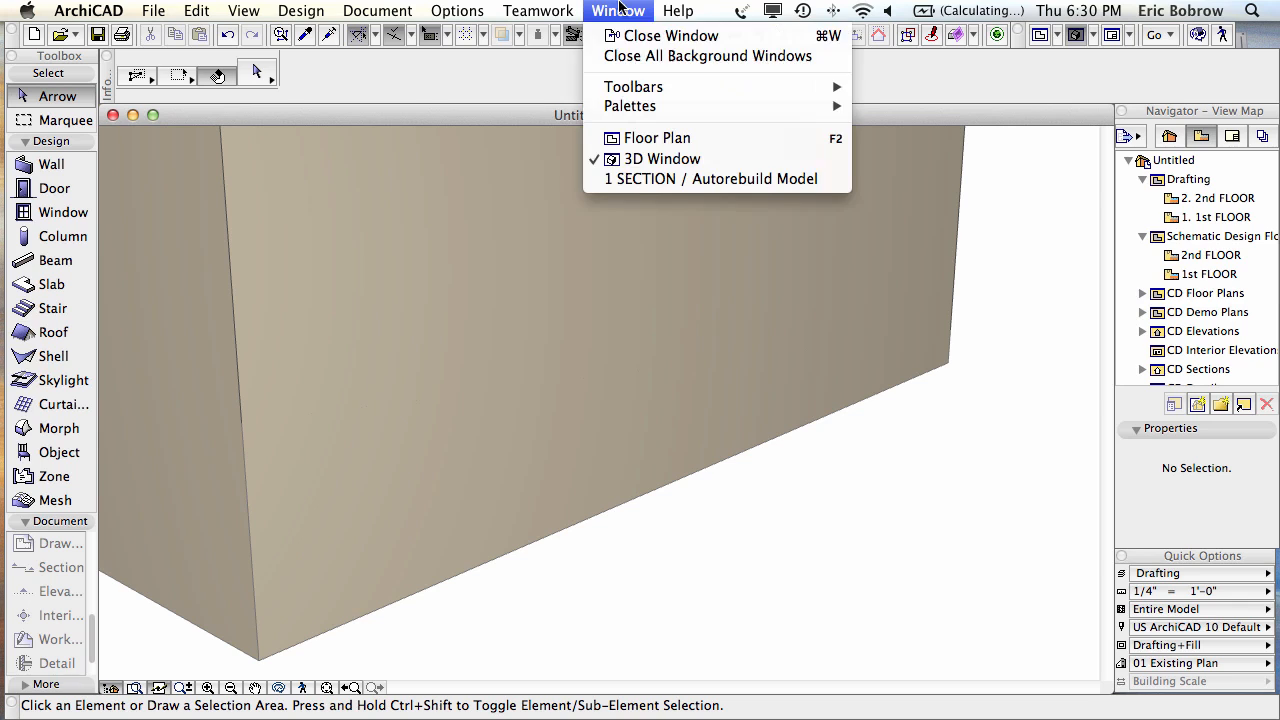
pyautogui.click(637, 180)
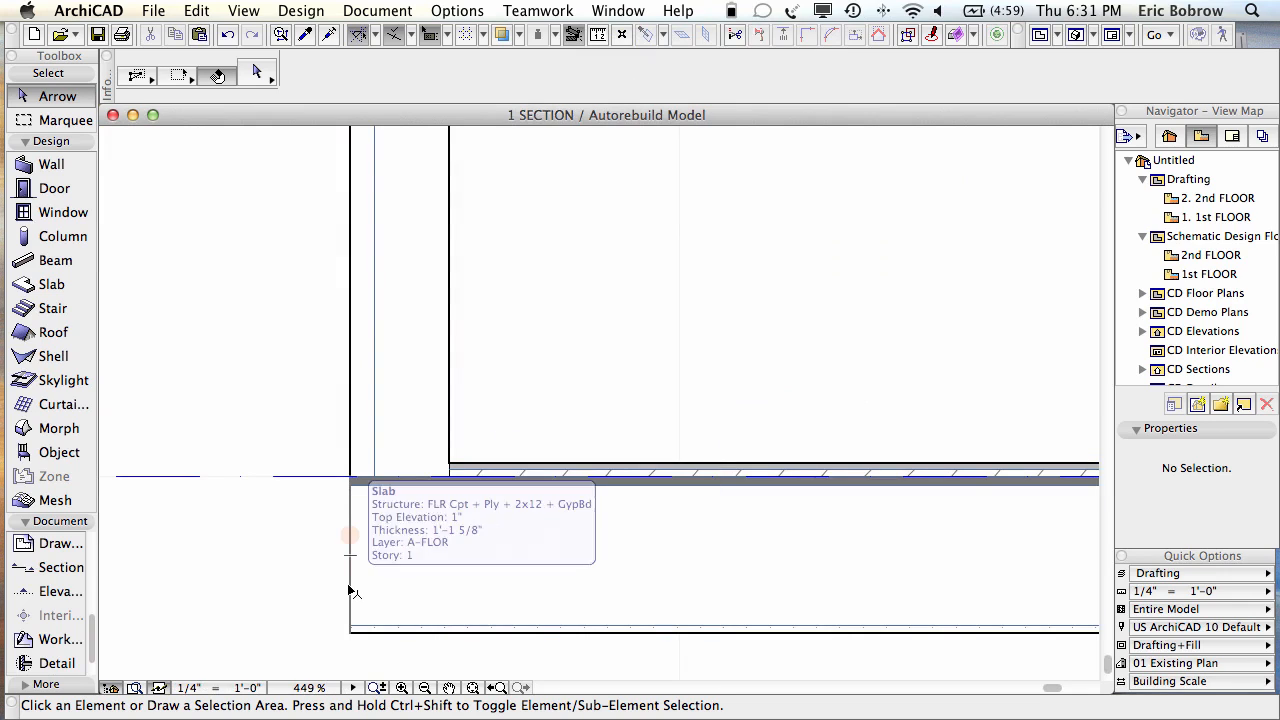
pyautogui.click(230, 36)
pyautogui.click(230, 36)
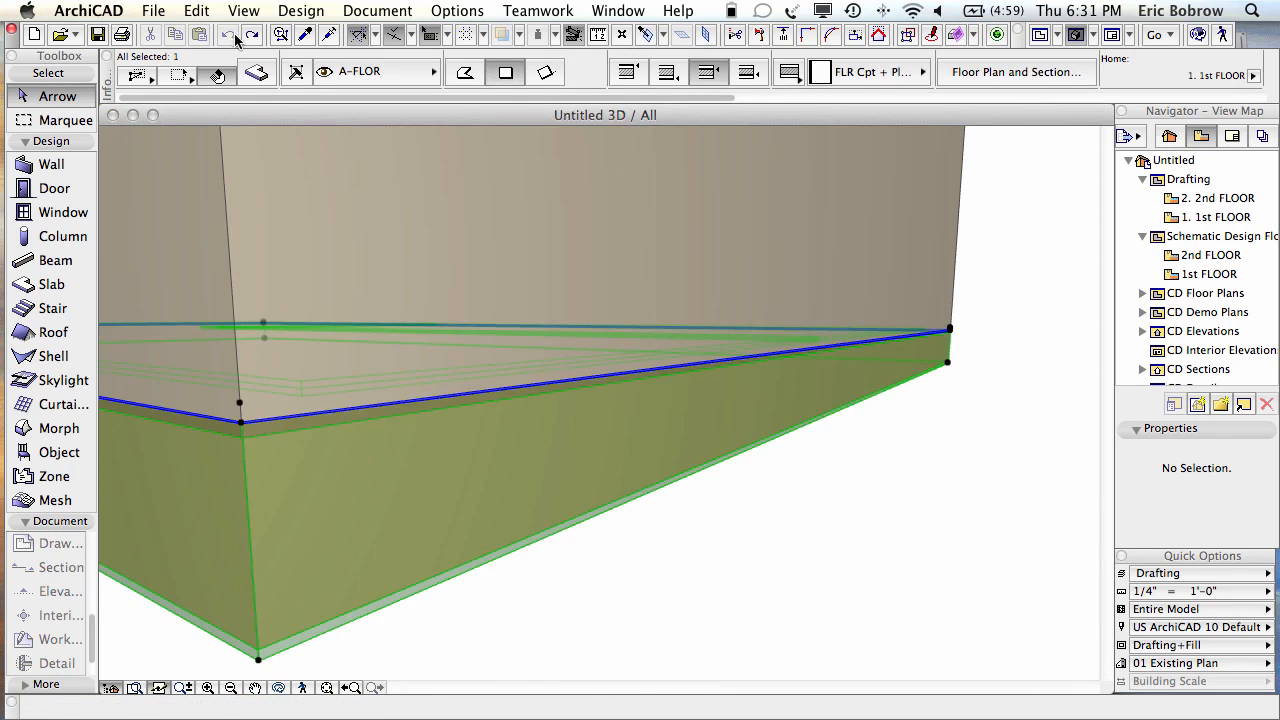
pyautogui.click(810, 497)
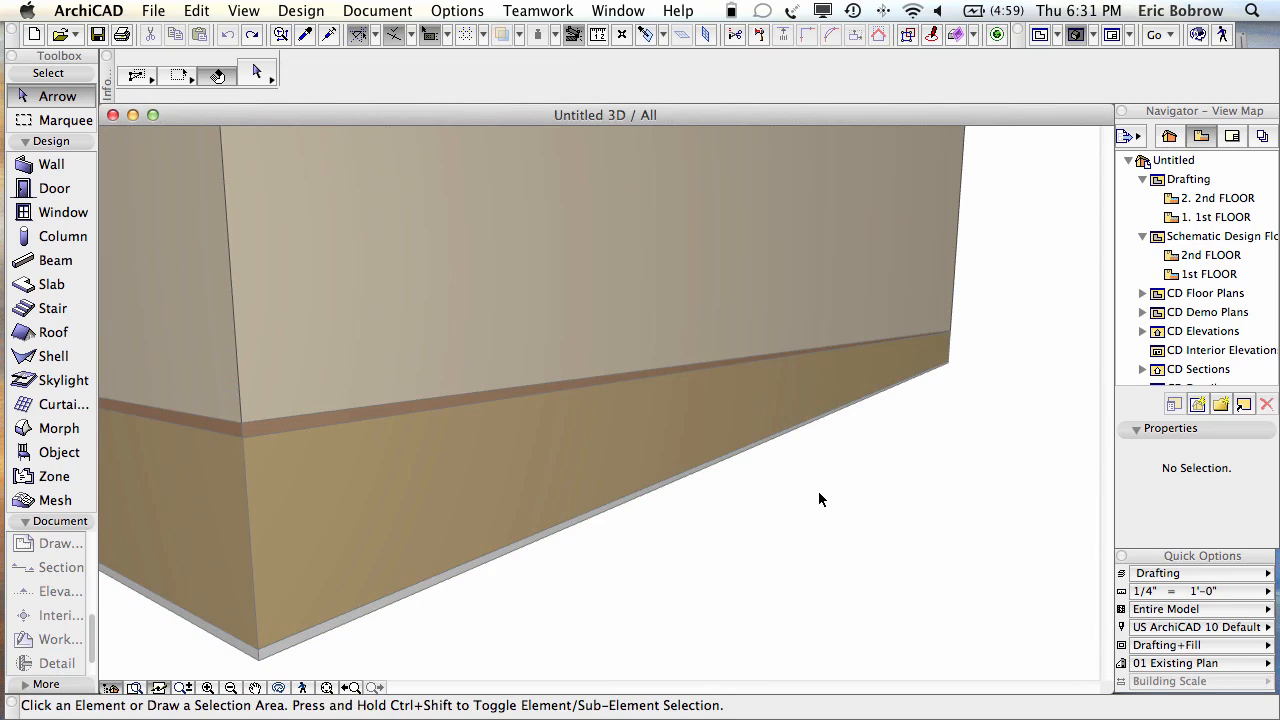
pyautogui.click(617, 10)
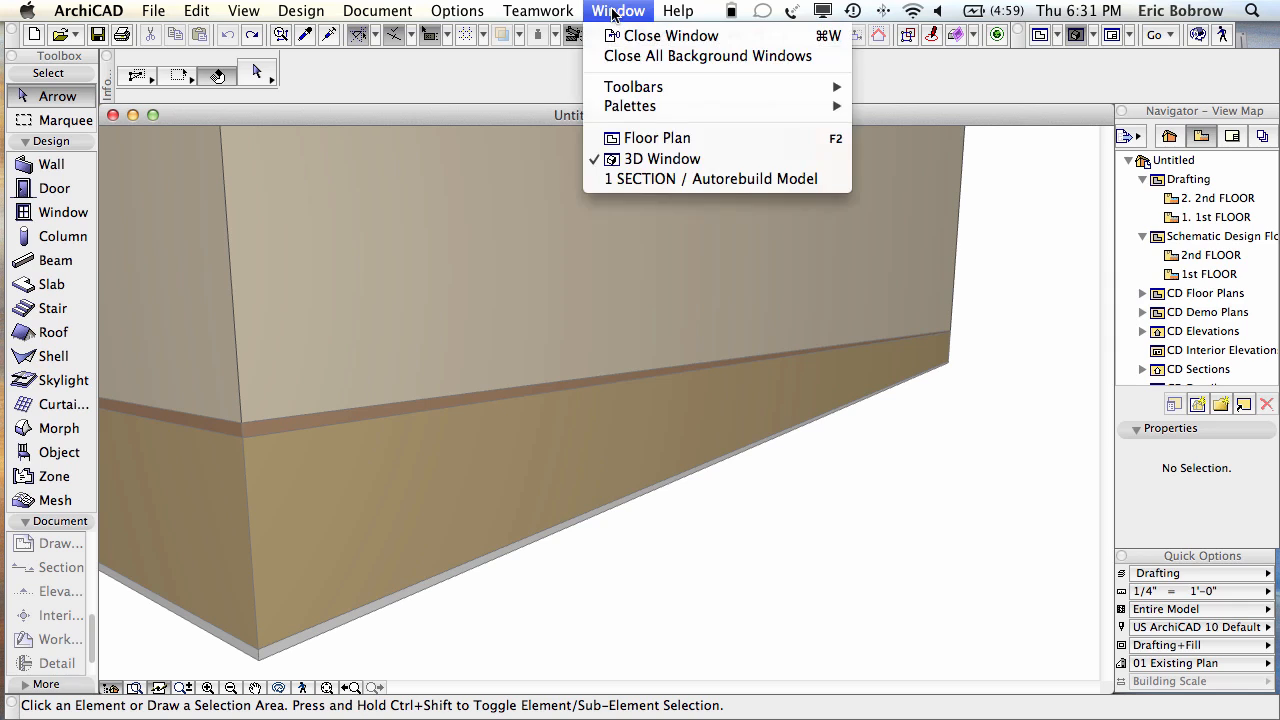
pyautogui.click(663, 180)
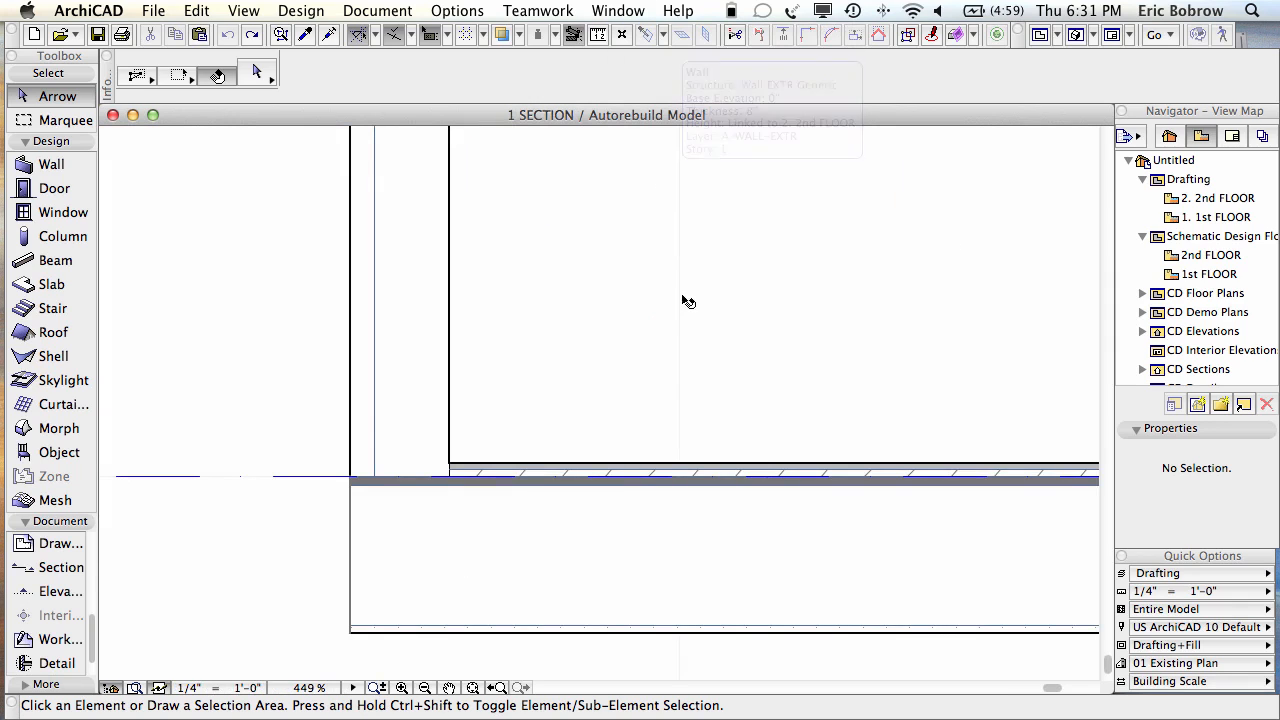
# Step: Move the exterior wall's bottom down to the slab's underside, at -1'-5/8"
pyautogui.click(400, 385)
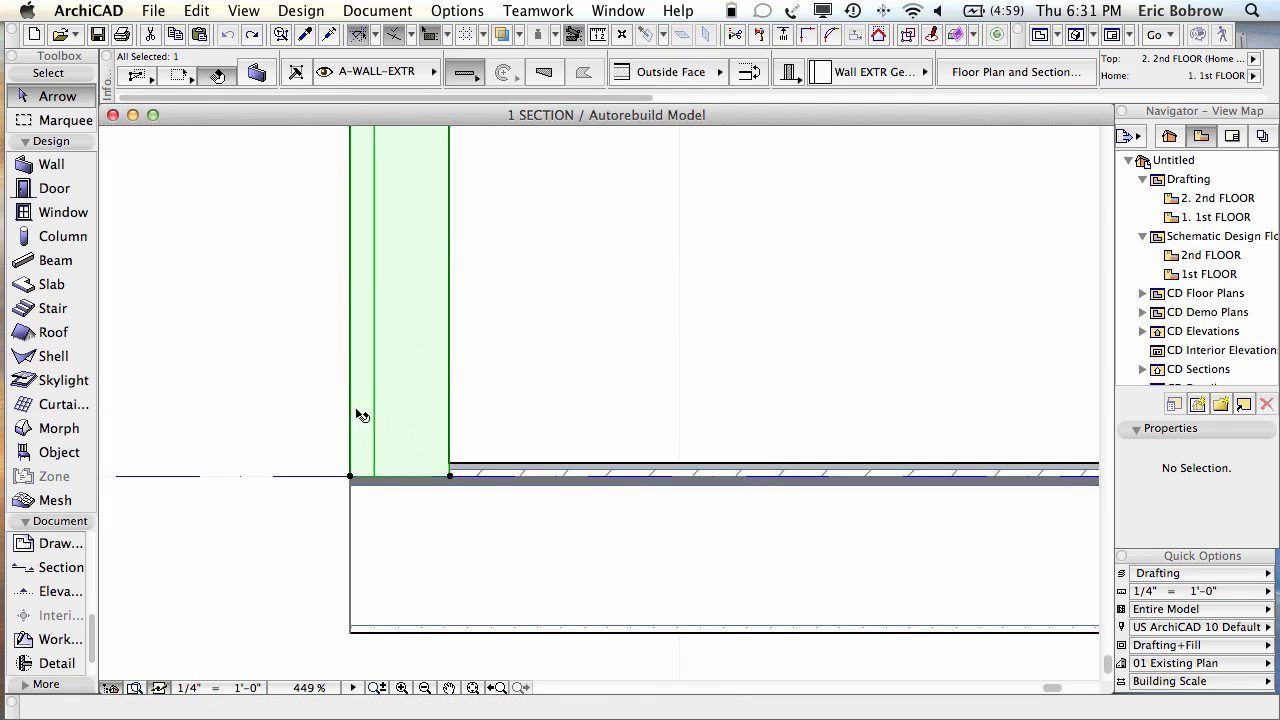
pyautogui.click(350, 478)
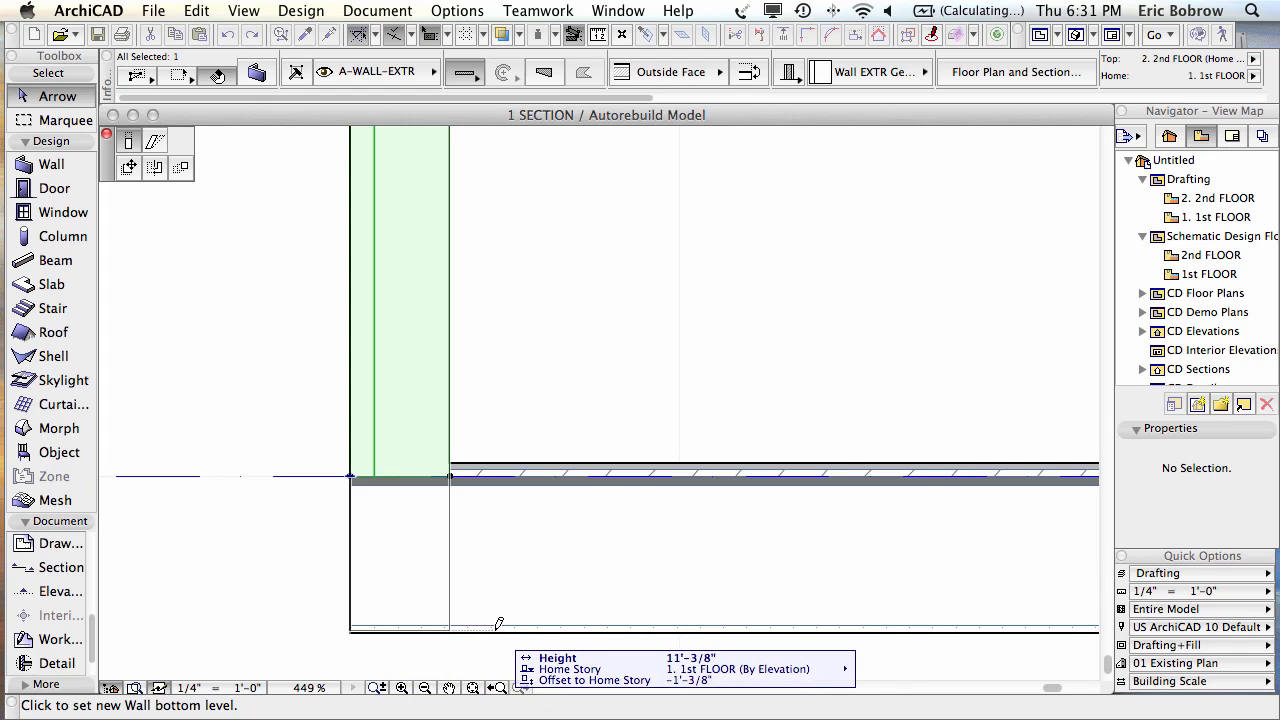
pyautogui.click(353, 630)
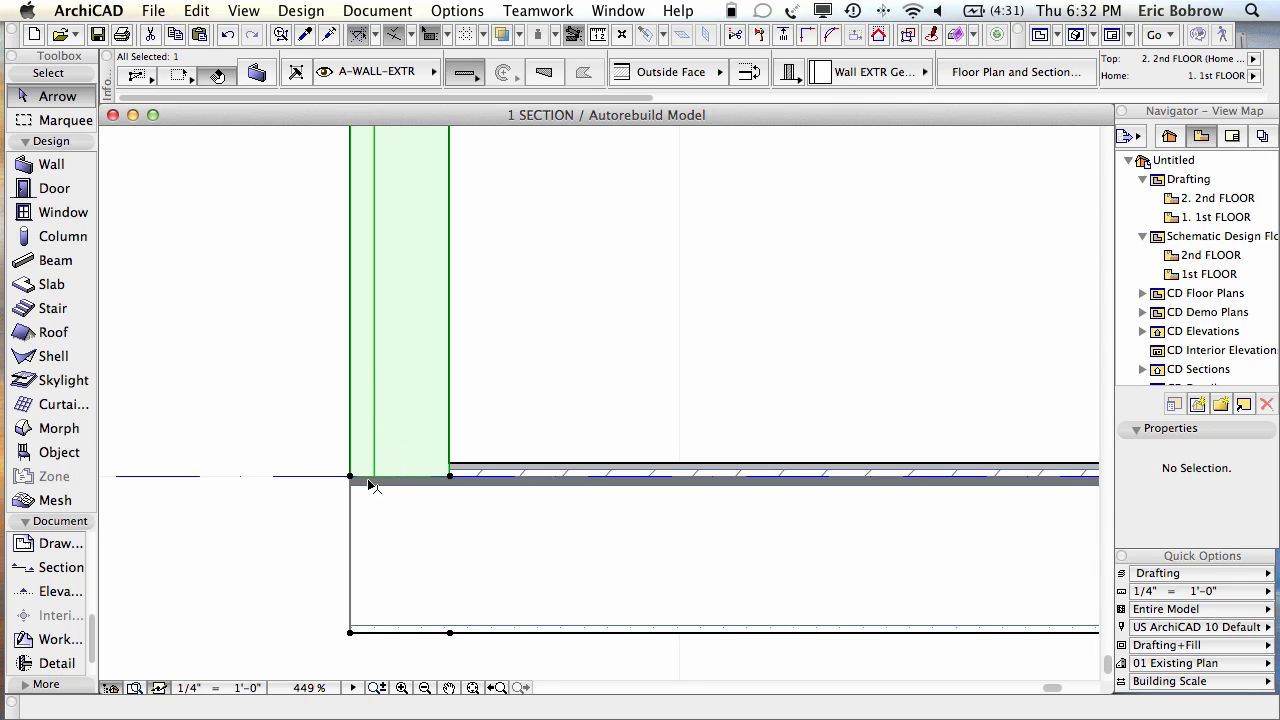
pyautogui.moveTo(410, 488)
pyautogui.moveTo(417, 433)
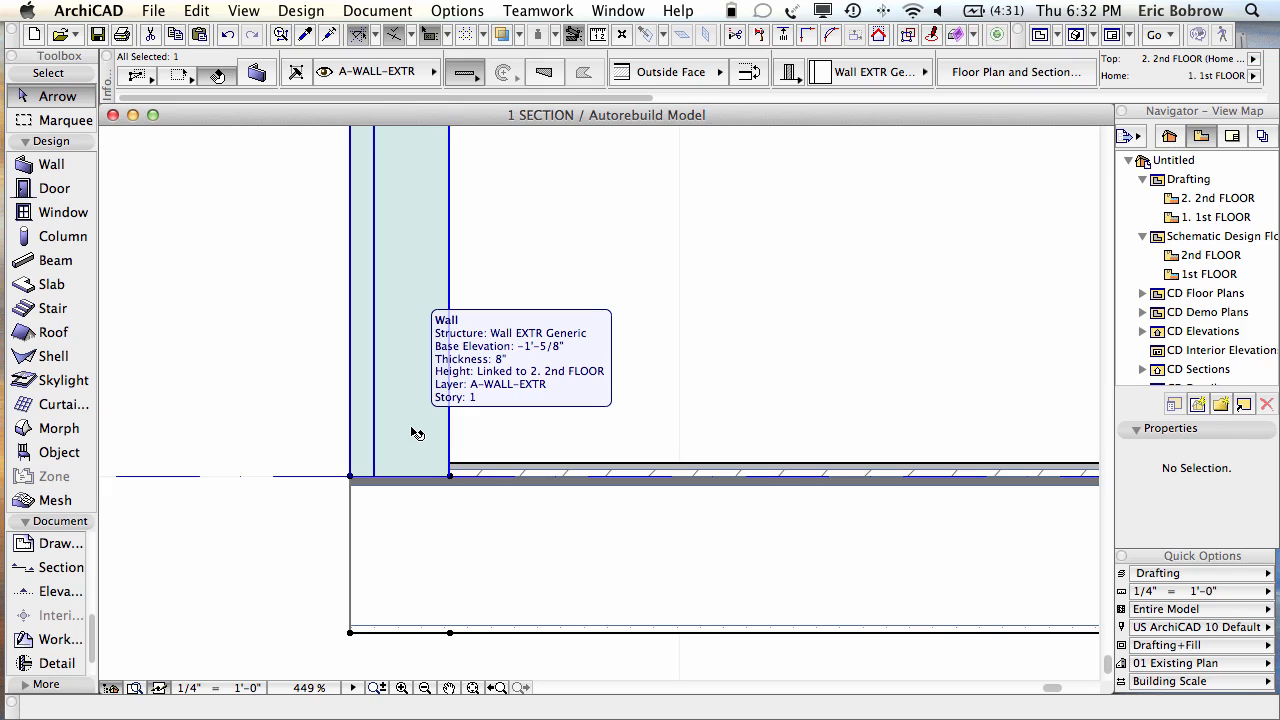
# Step: Open the selected wall's composite structure, keeping Wall EXTR Generic
pyautogui.rightClick(405, 196)
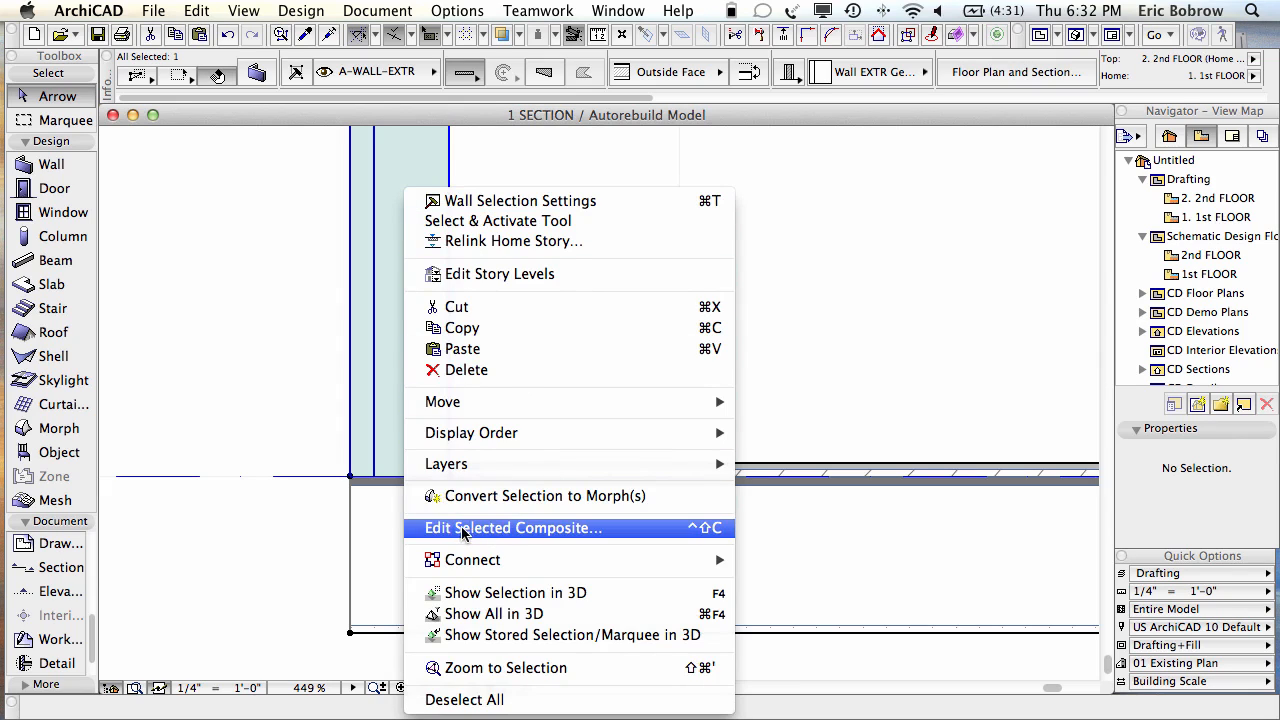
pyautogui.click(557, 530)
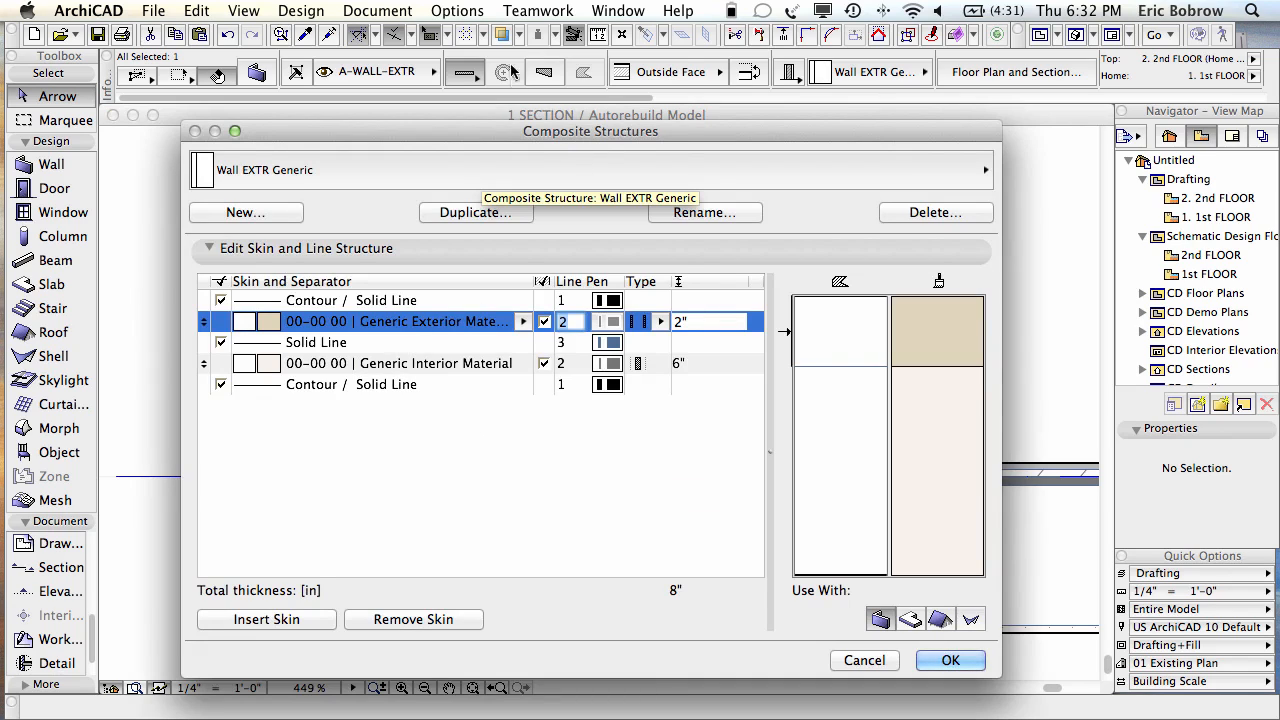
pyautogui.click(465, 11)
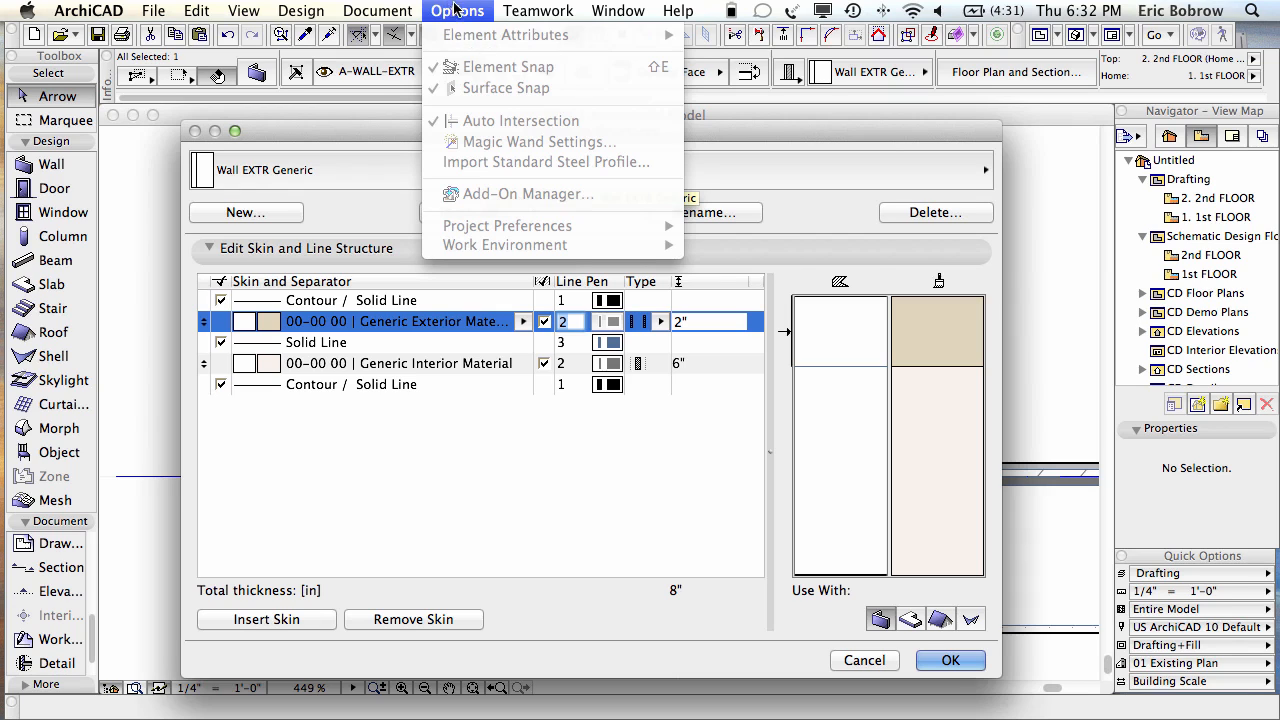
pyautogui.click(436, 114)
pyautogui.click(361, 167)
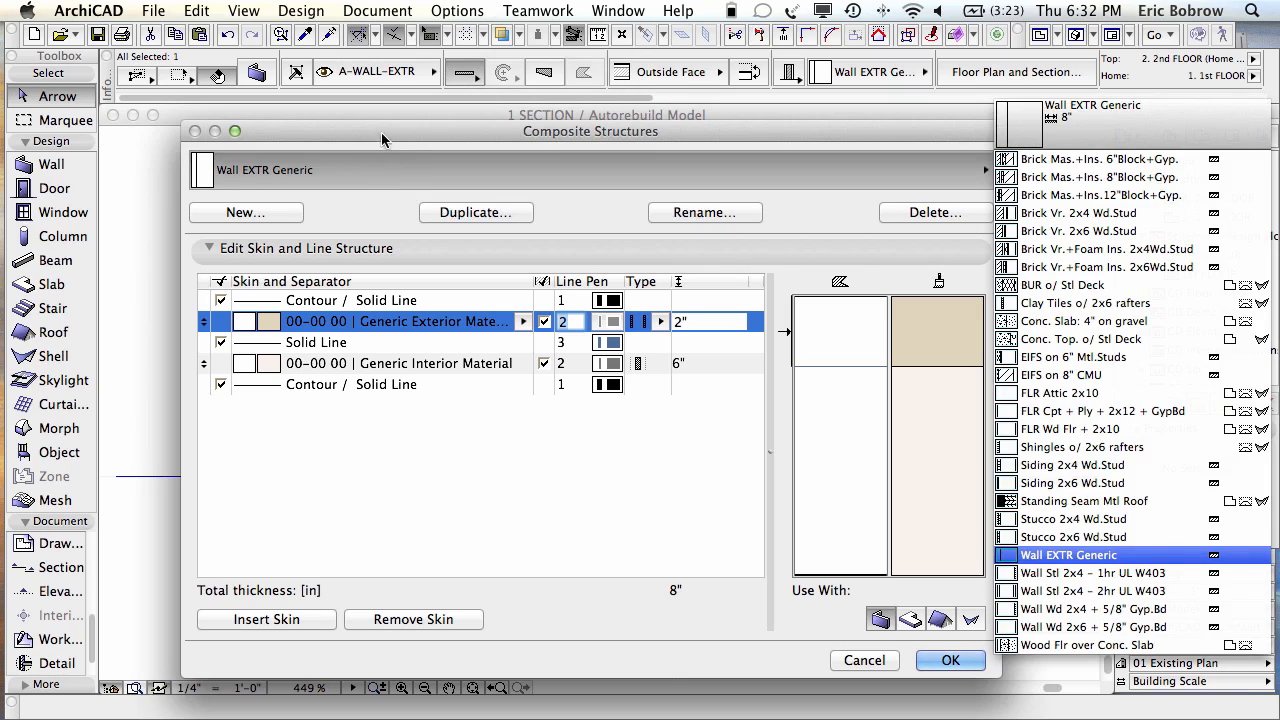
pyautogui.click(382, 135)
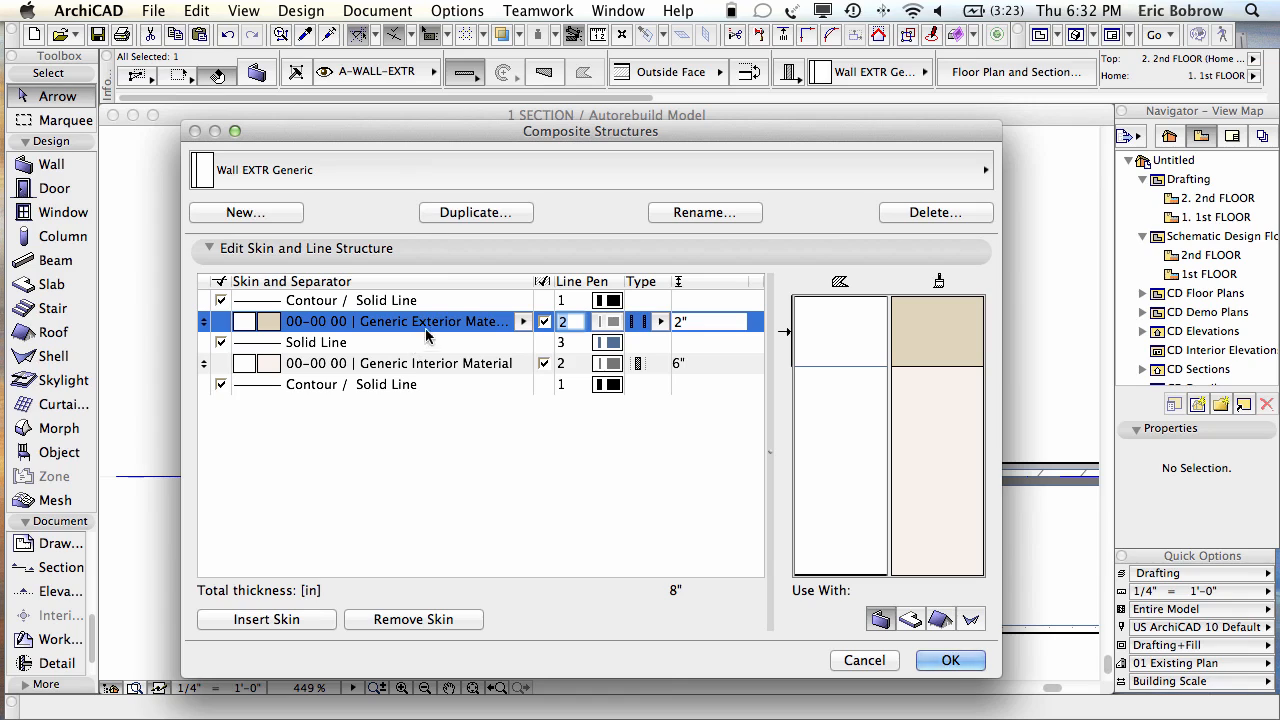
# Step: Resize the skin list and the composite preview, then close the composite structure editor
pyautogui.moveTo(768, 452); pyautogui.dragTo(842, 449)
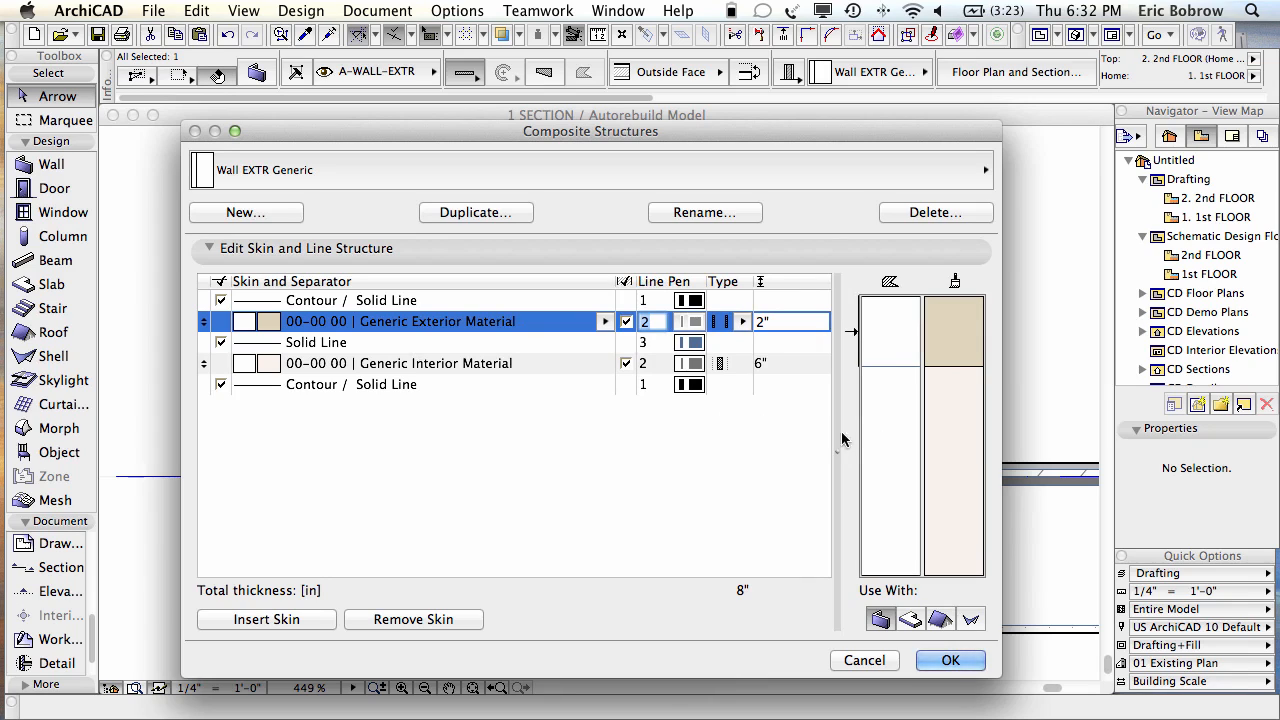
pyautogui.moveTo(836, 452); pyautogui.dragTo(796, 455)
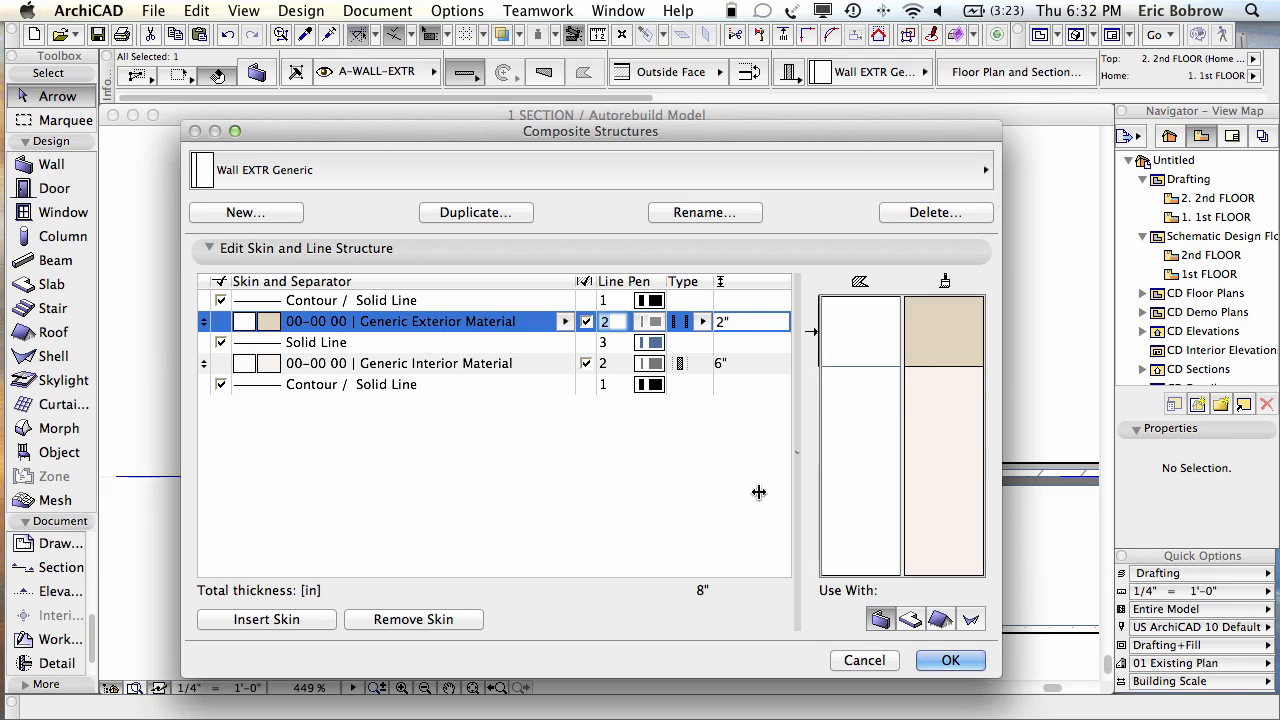
pyautogui.click(864, 660)
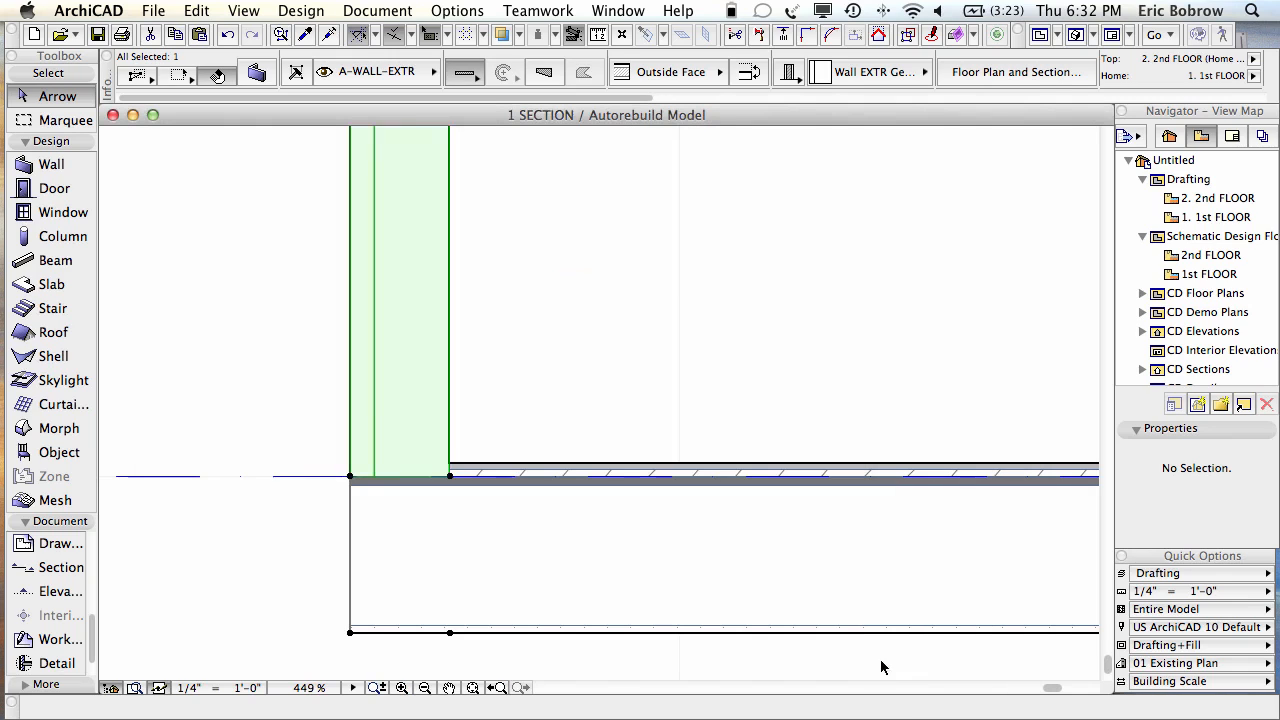
pyautogui.click(578, 554)
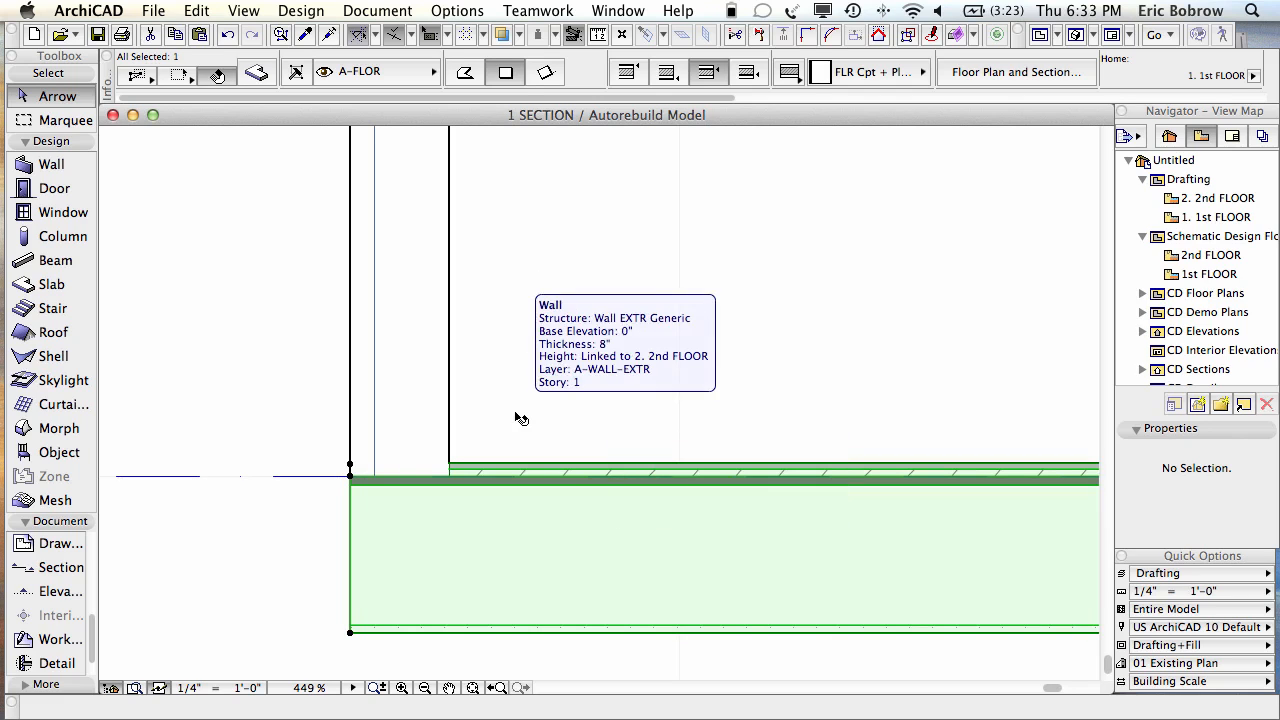
pyautogui.click(196, 10)
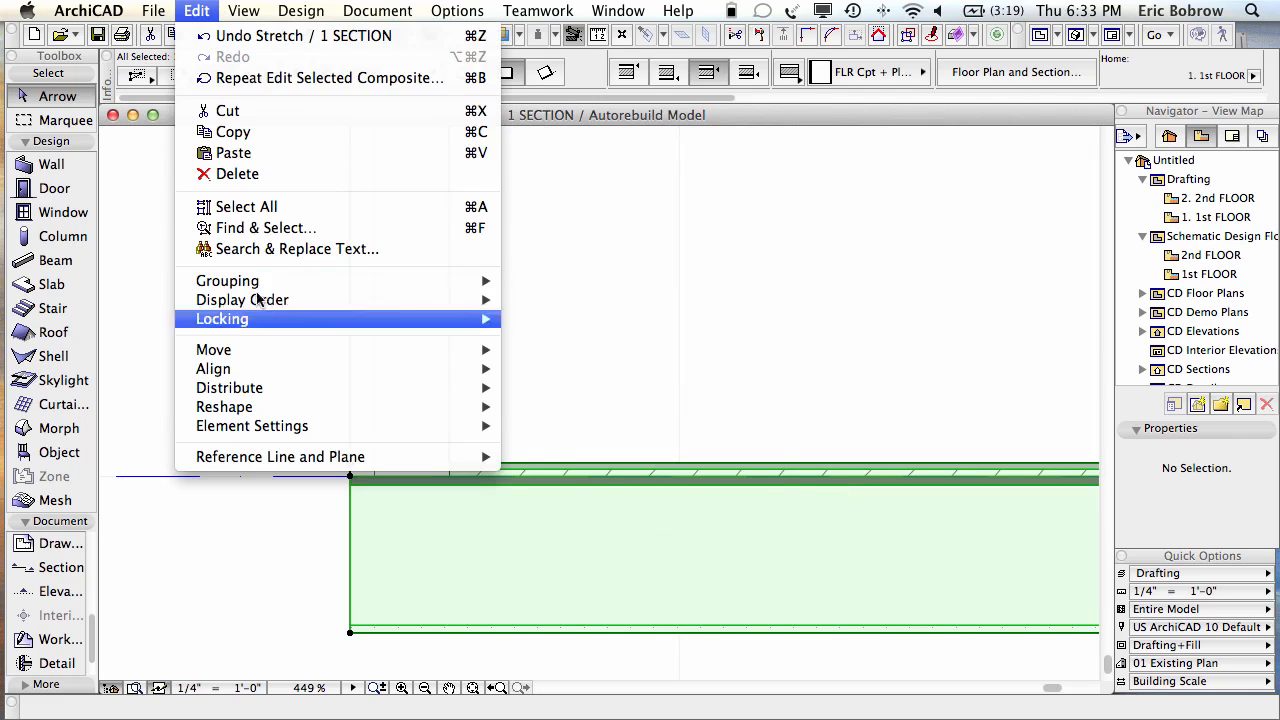
pyautogui.moveTo(218, 413)
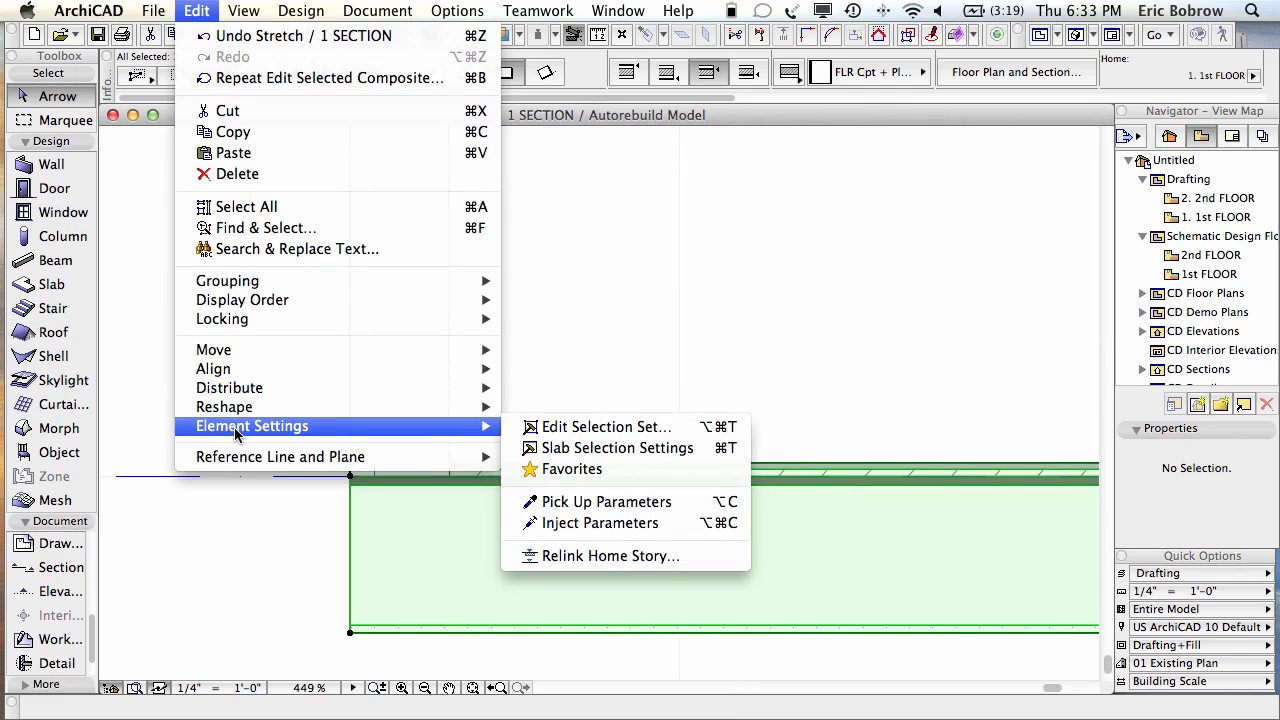
pyautogui.click(150, 314)
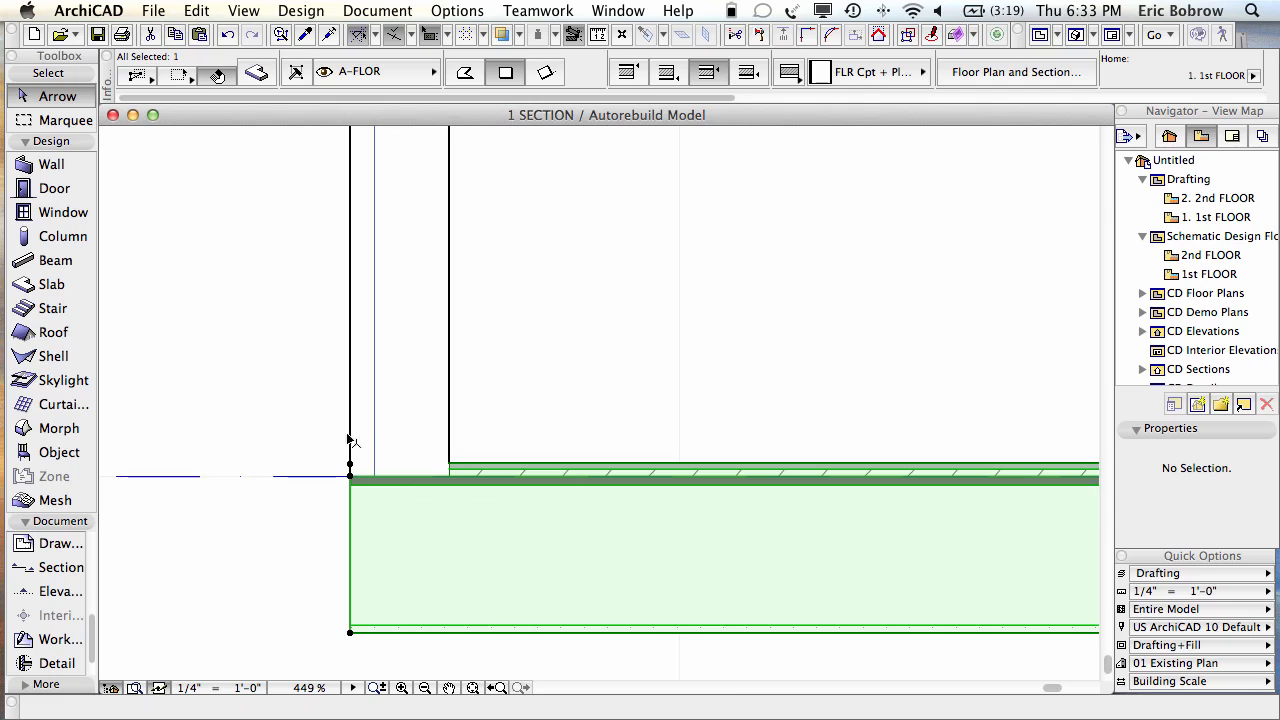
pyautogui.rightClick(405, 529)
pyautogui.scroll(-5, 533, 560)
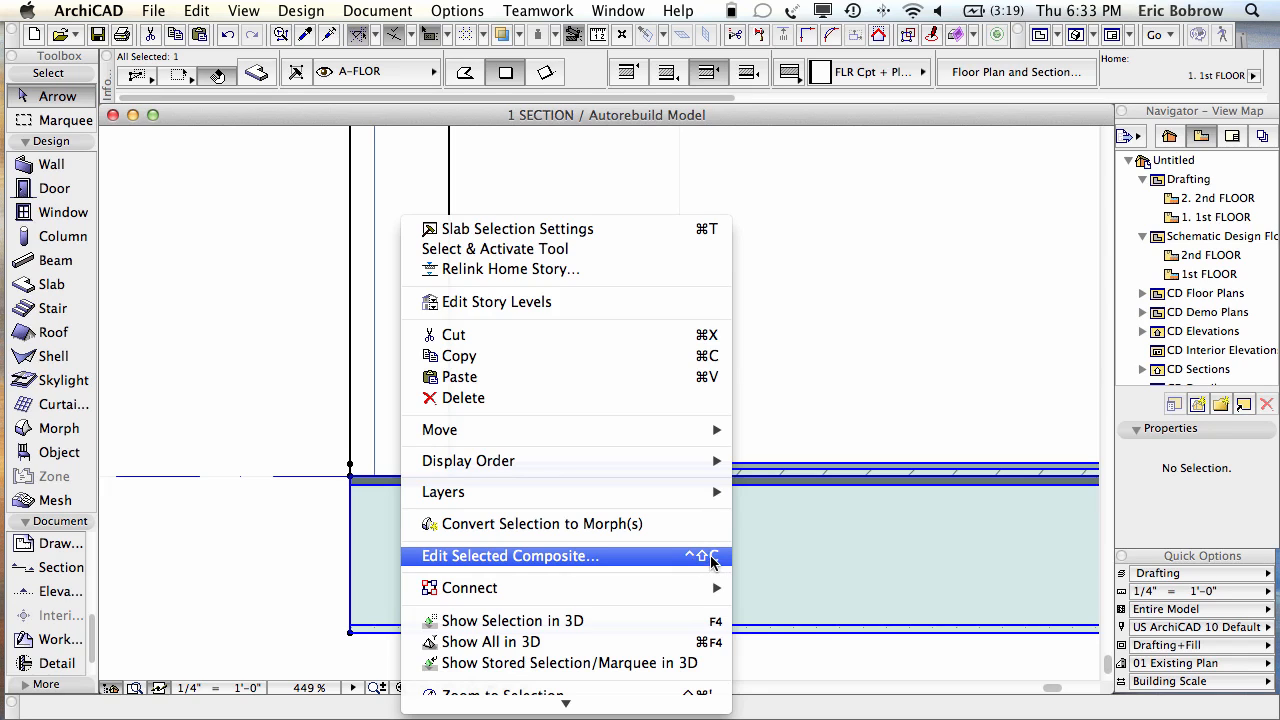
pyautogui.click(712, 562)
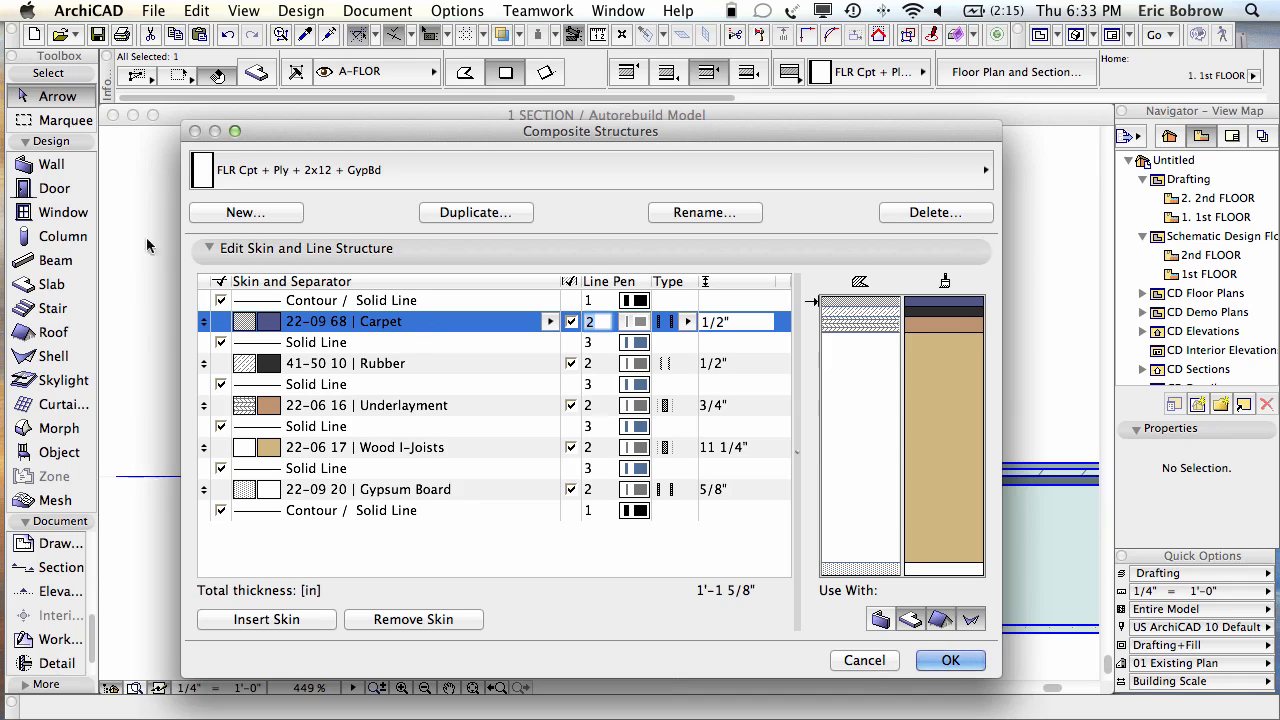
pyautogui.click(398, 369)
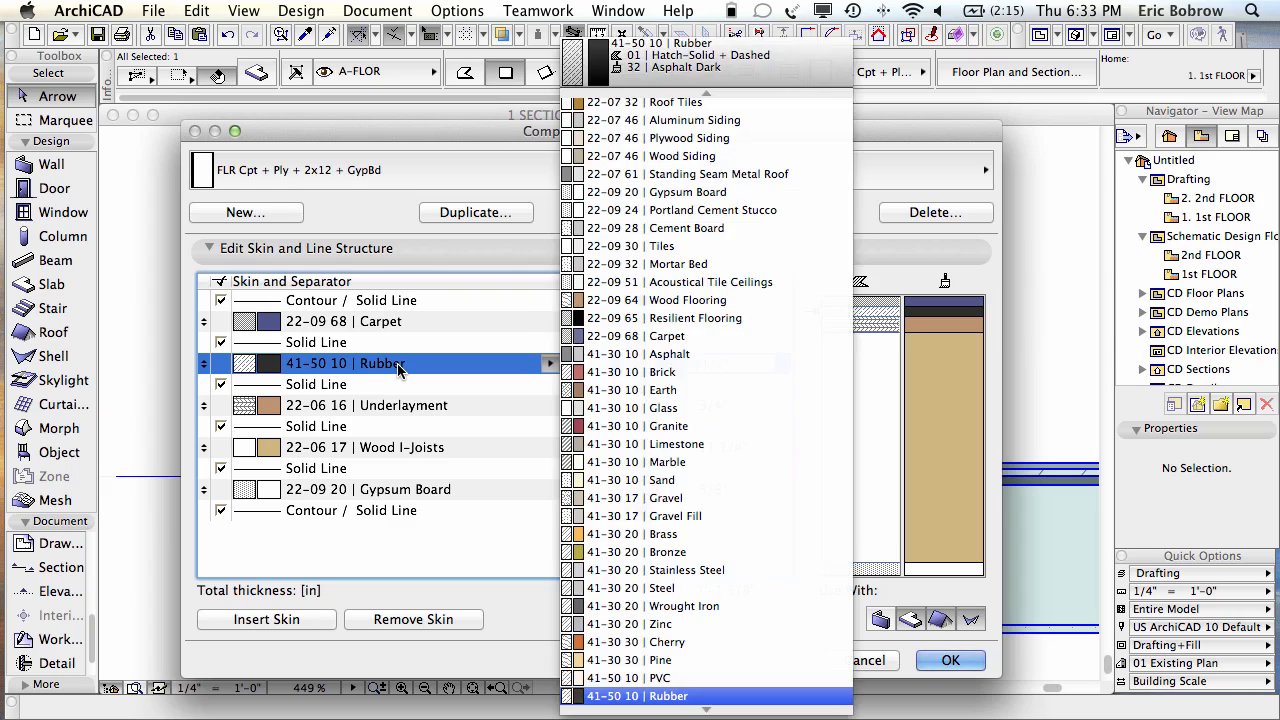
pyautogui.click(398, 367)
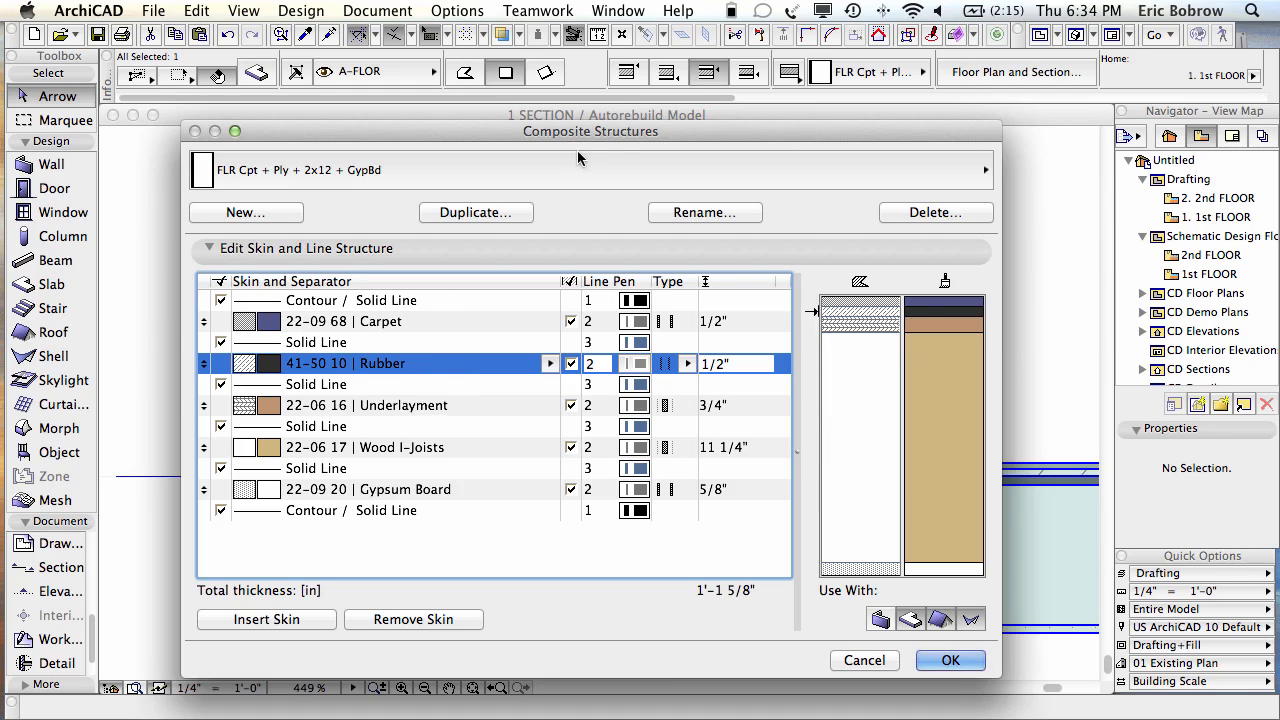
pyautogui.click(862, 661)
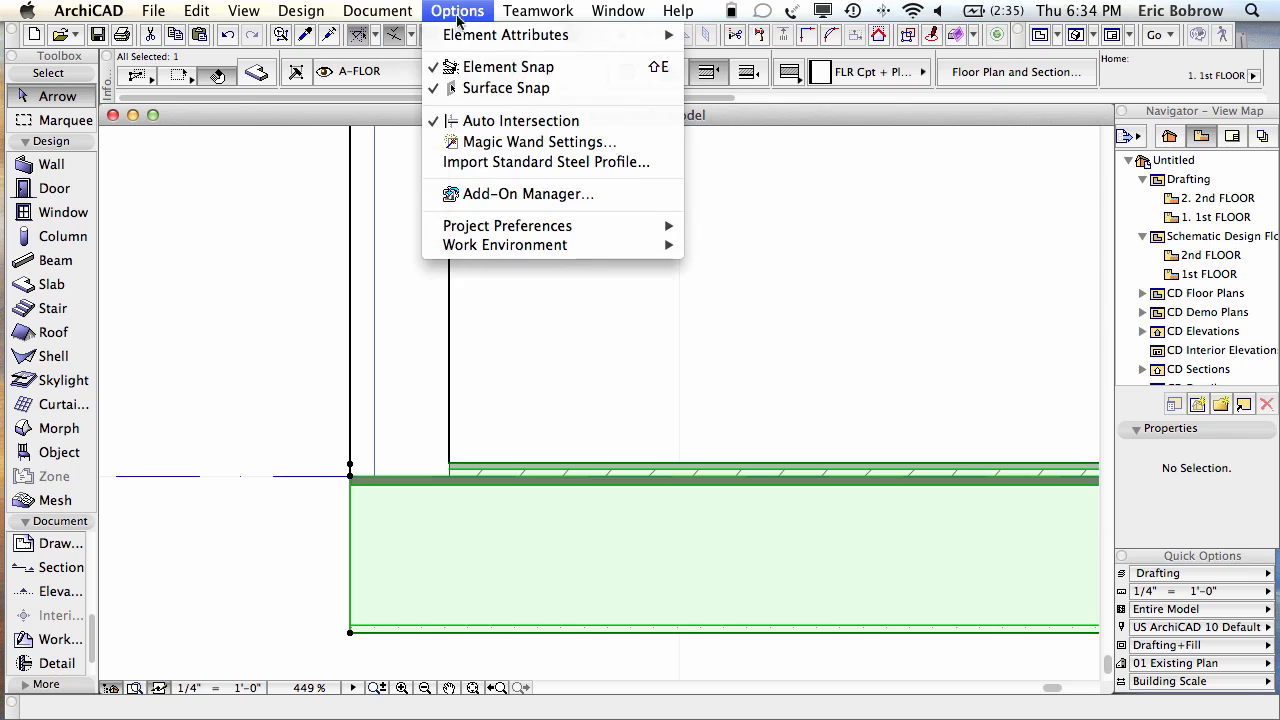
pyautogui.moveTo(457, 38)
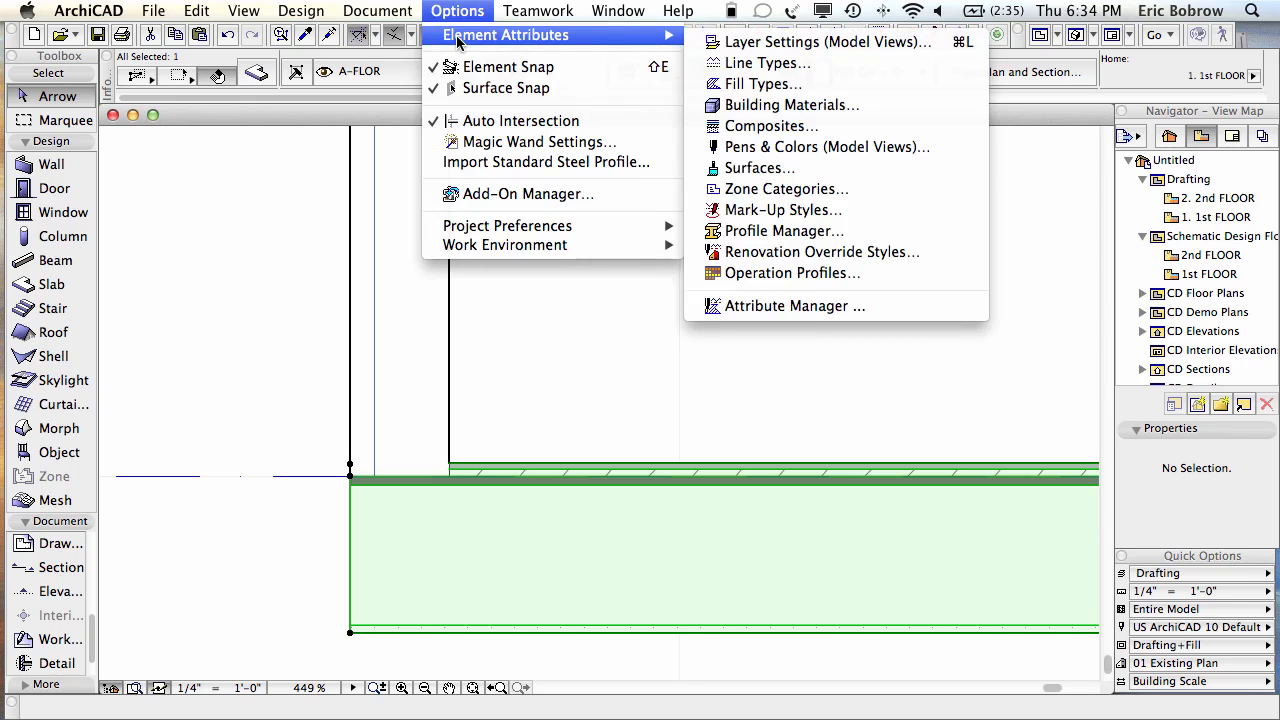
pyautogui.click(792, 106)
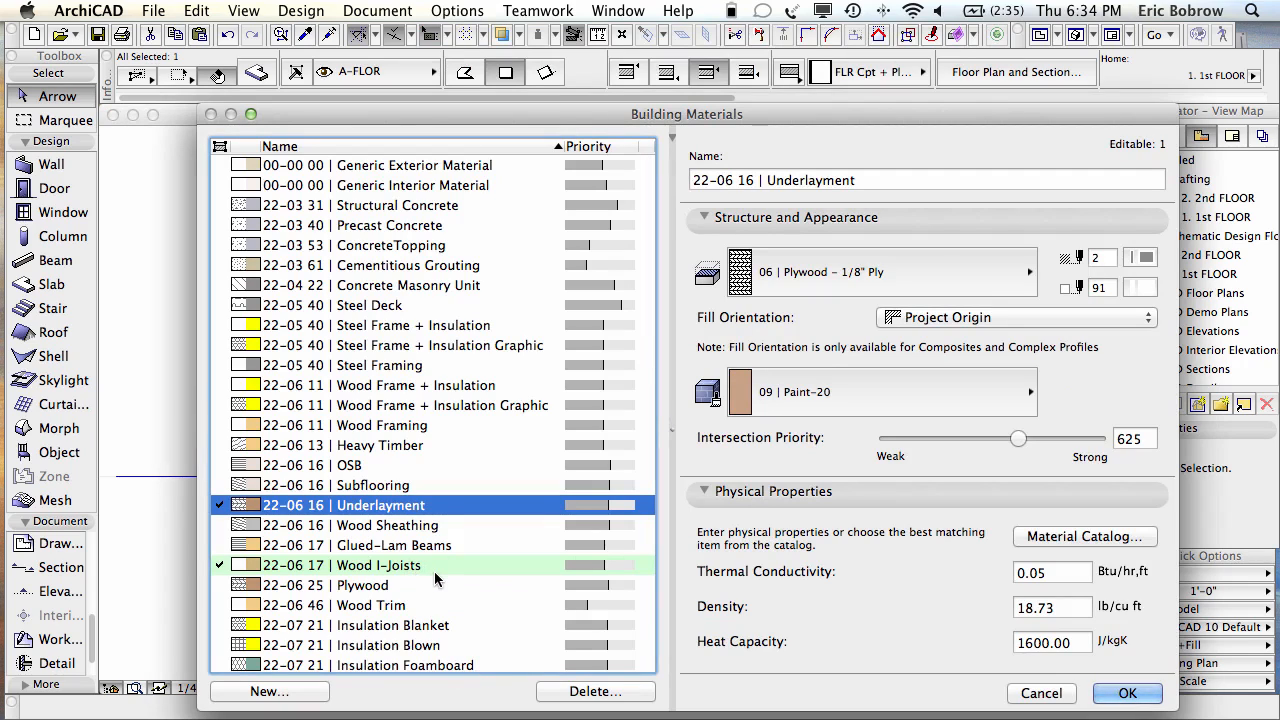
pyautogui.scroll(-5, 445, 588)
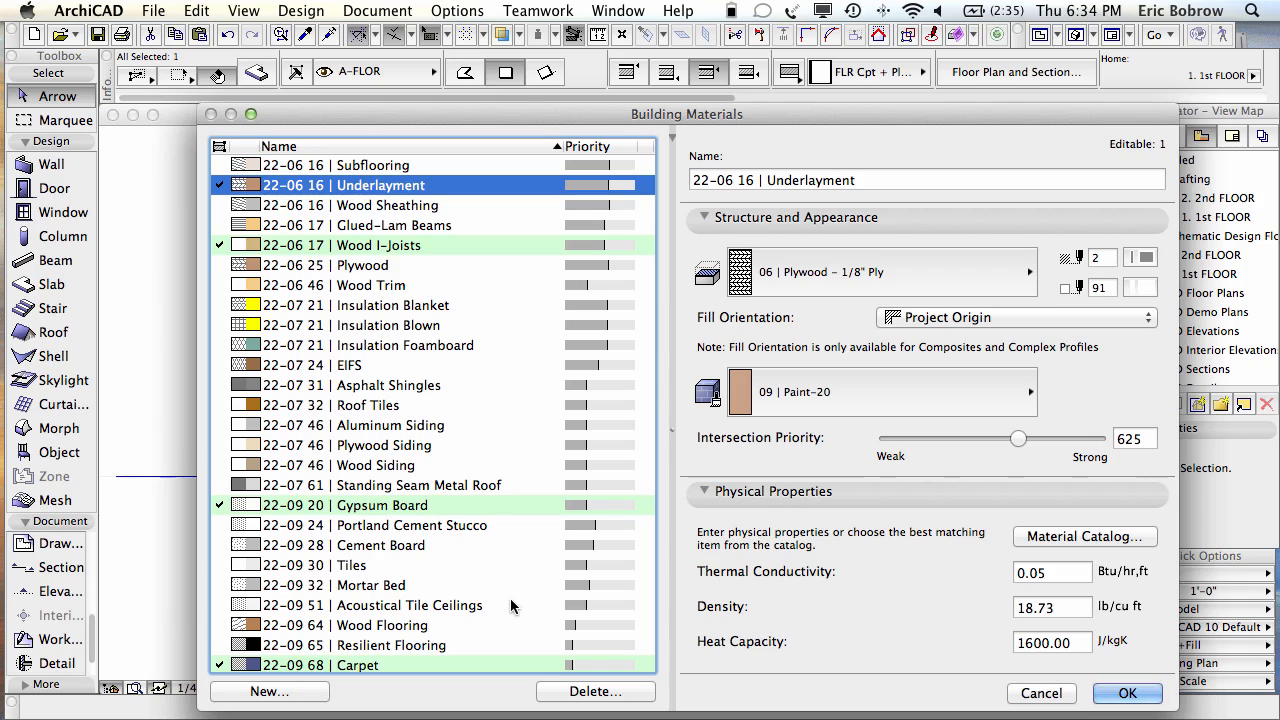
pyautogui.click(433, 247)
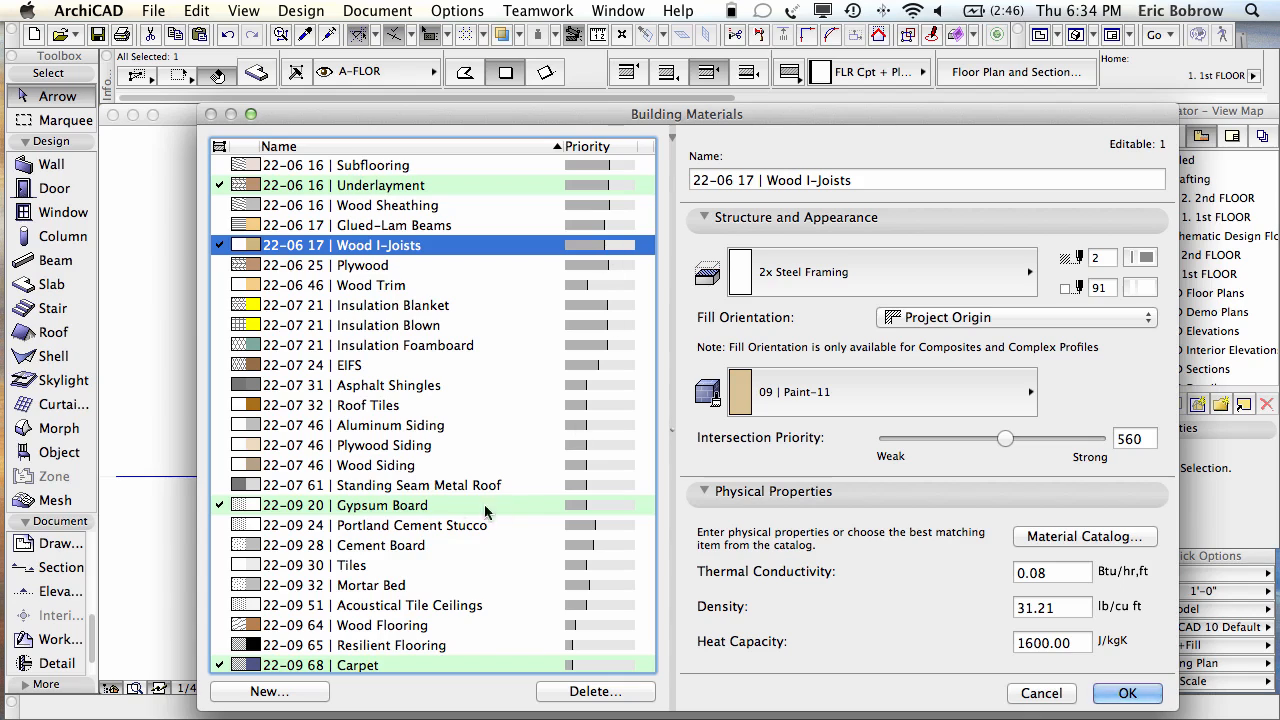
pyautogui.click(425, 505)
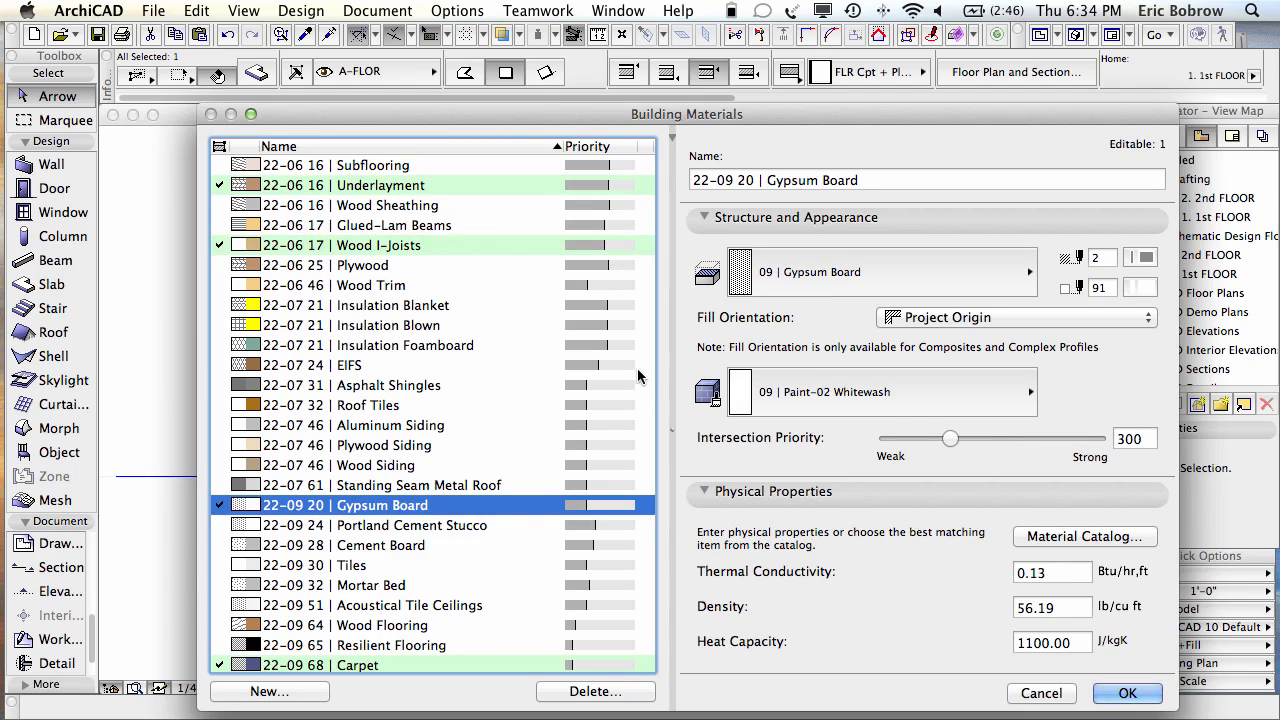
pyautogui.click(1041, 693)
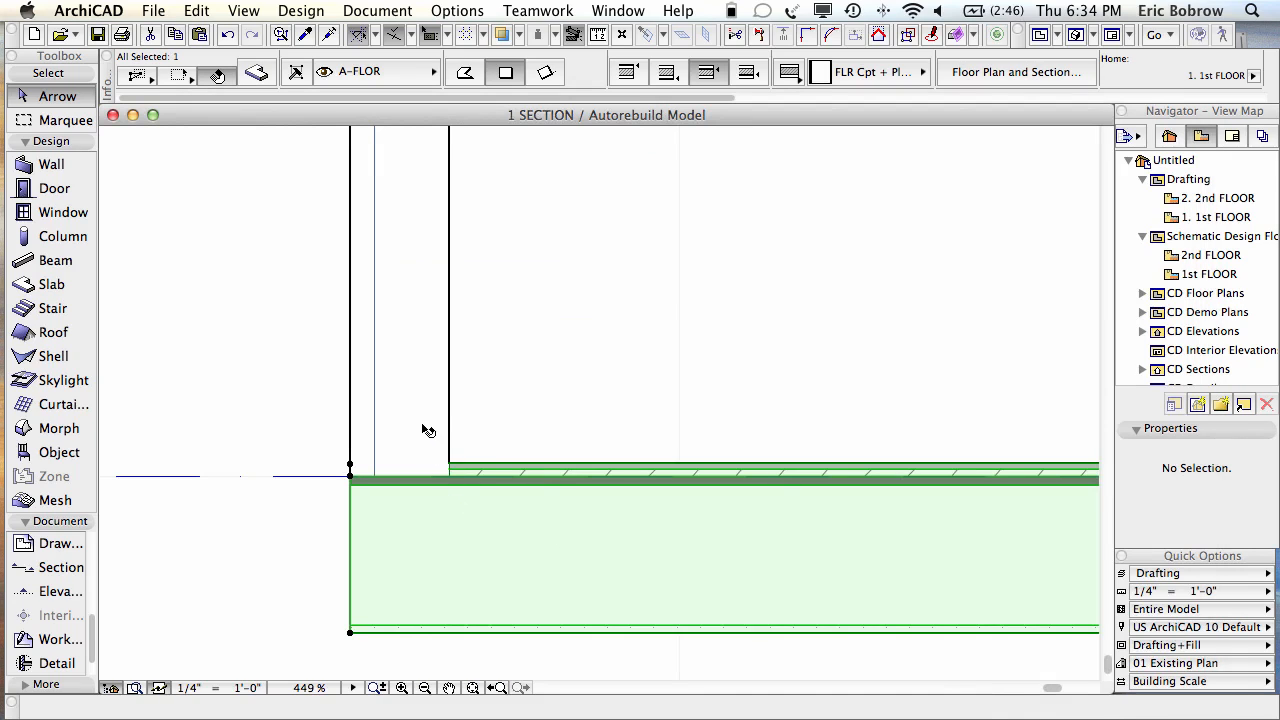
# Step: Select the exterior wall and review the Generic Interior, Underlayment and Wood I-Joists building materials
pyautogui.click(414, 380)
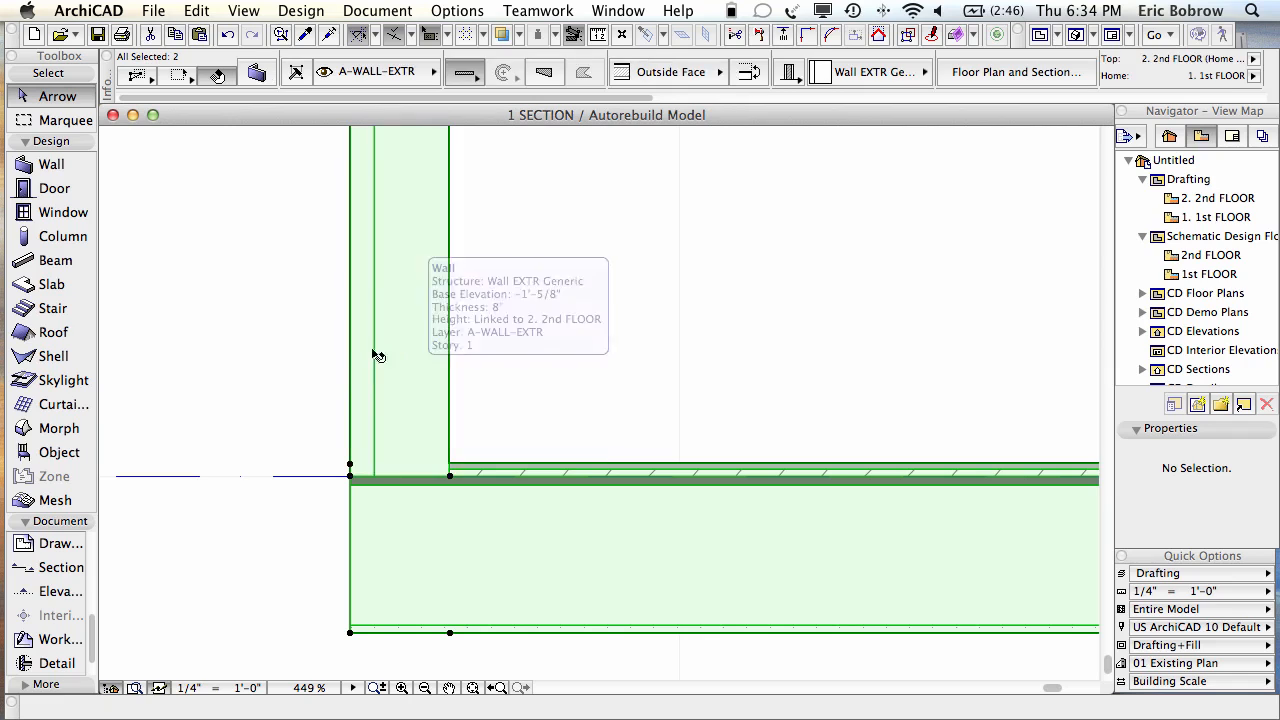
pyautogui.click(452, 10)
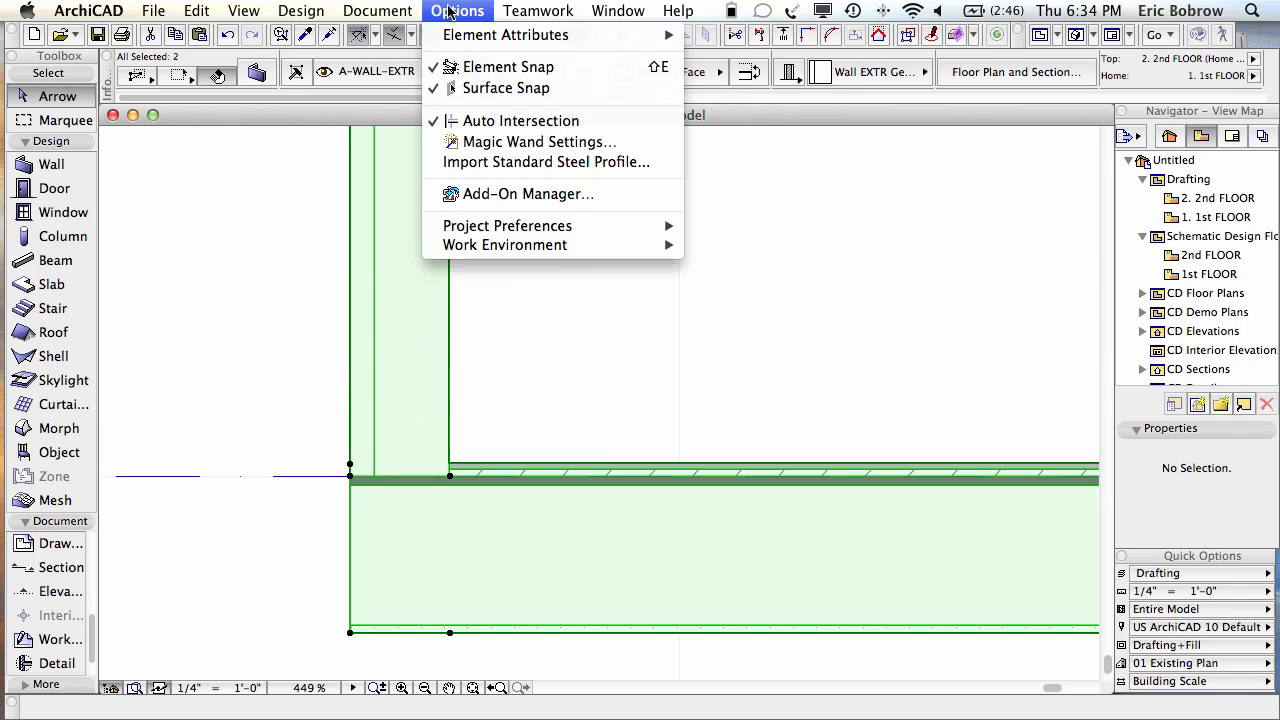
pyautogui.moveTo(598, 45)
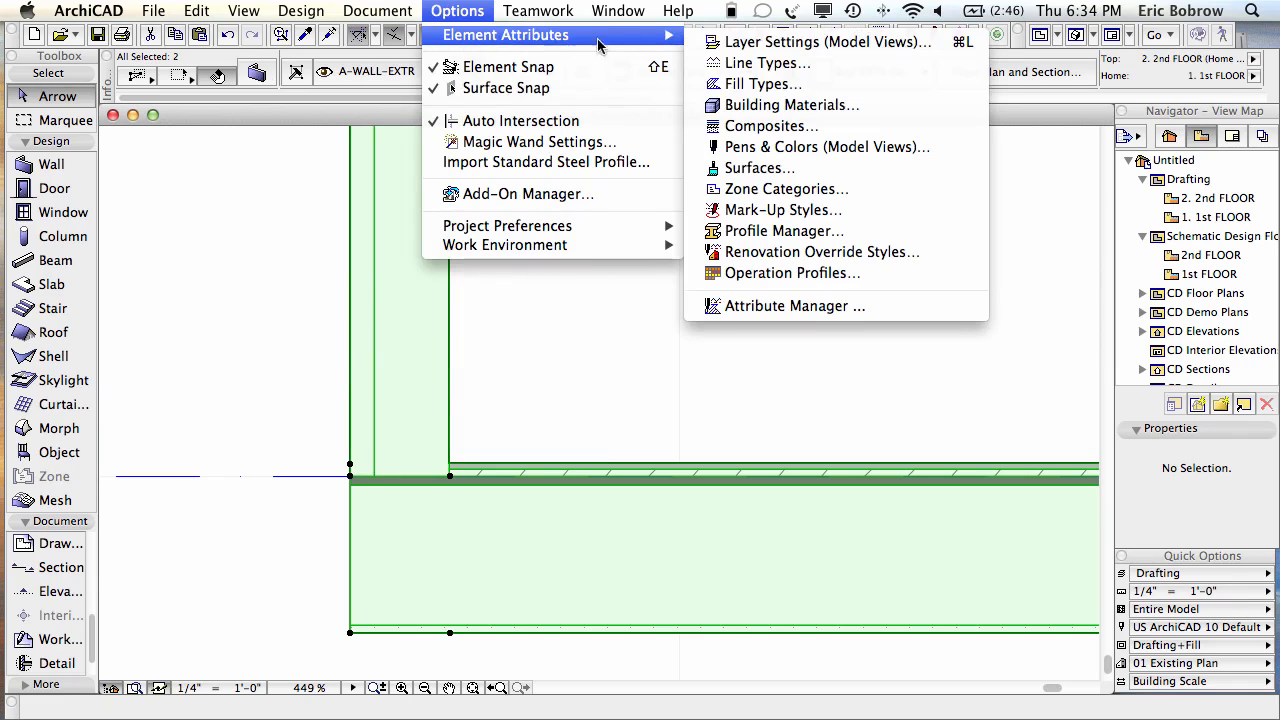
pyautogui.click(766, 105)
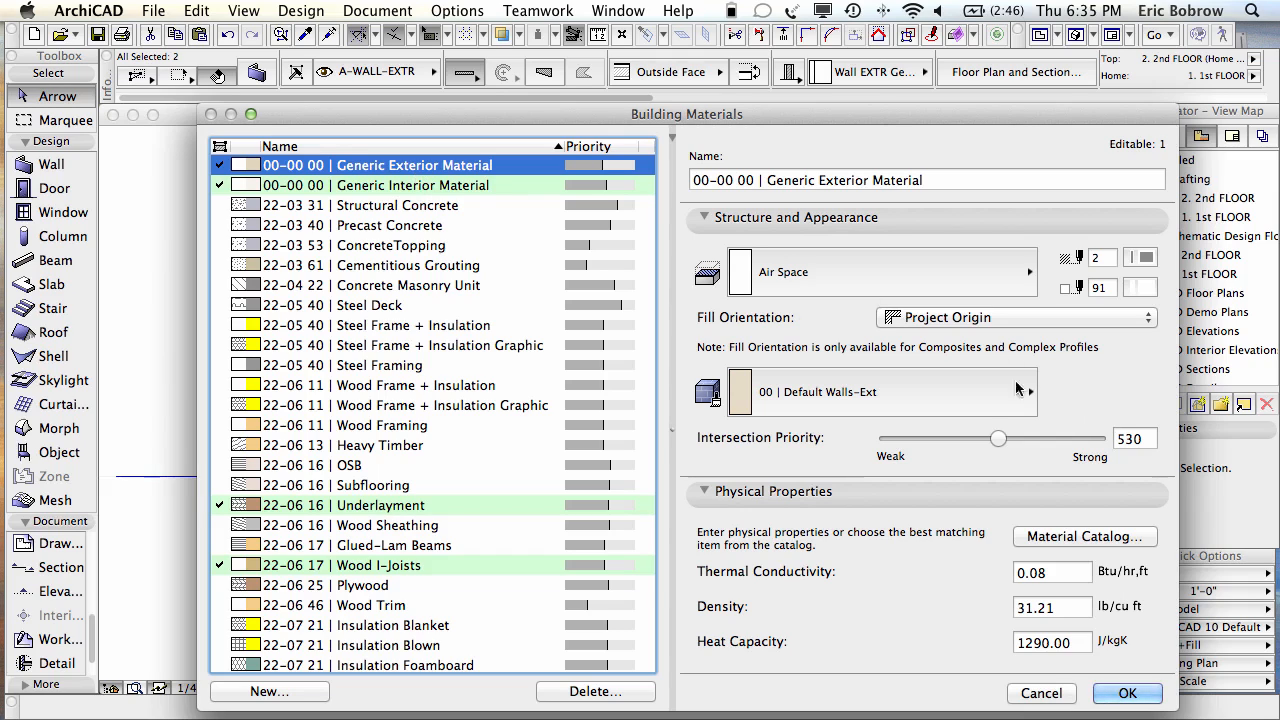
pyautogui.click(450, 190)
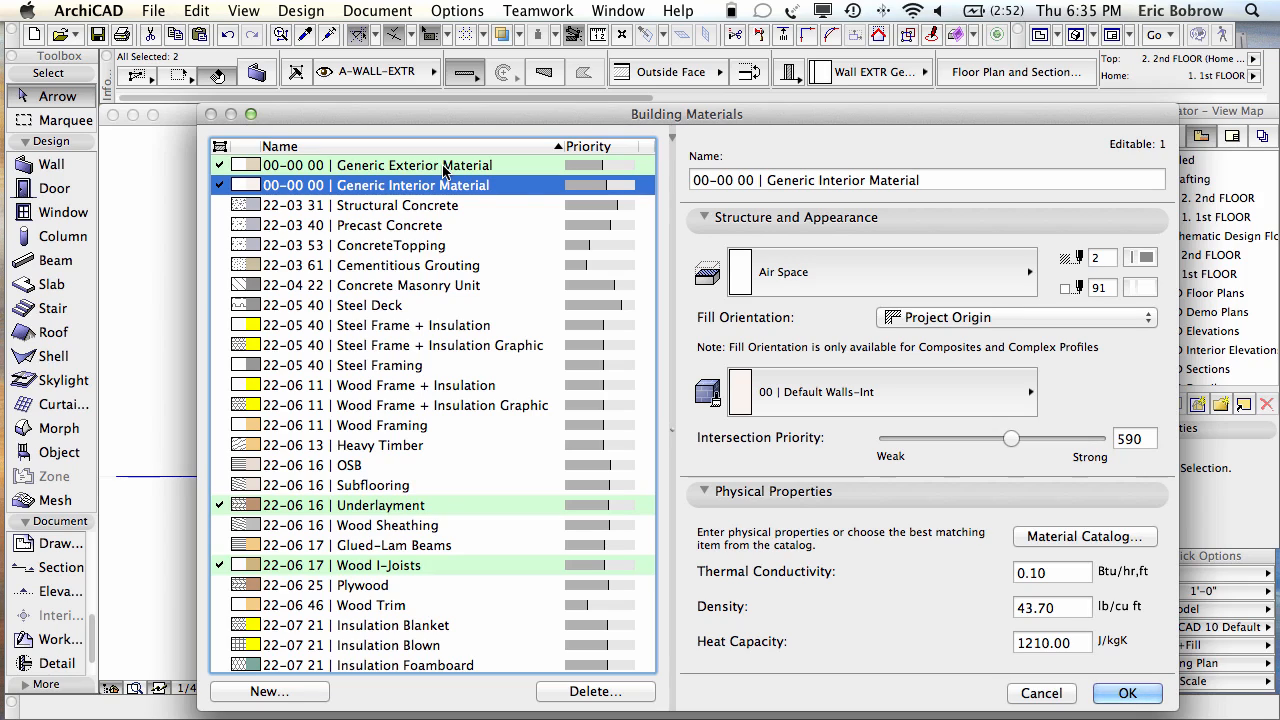
pyautogui.click(410, 508)
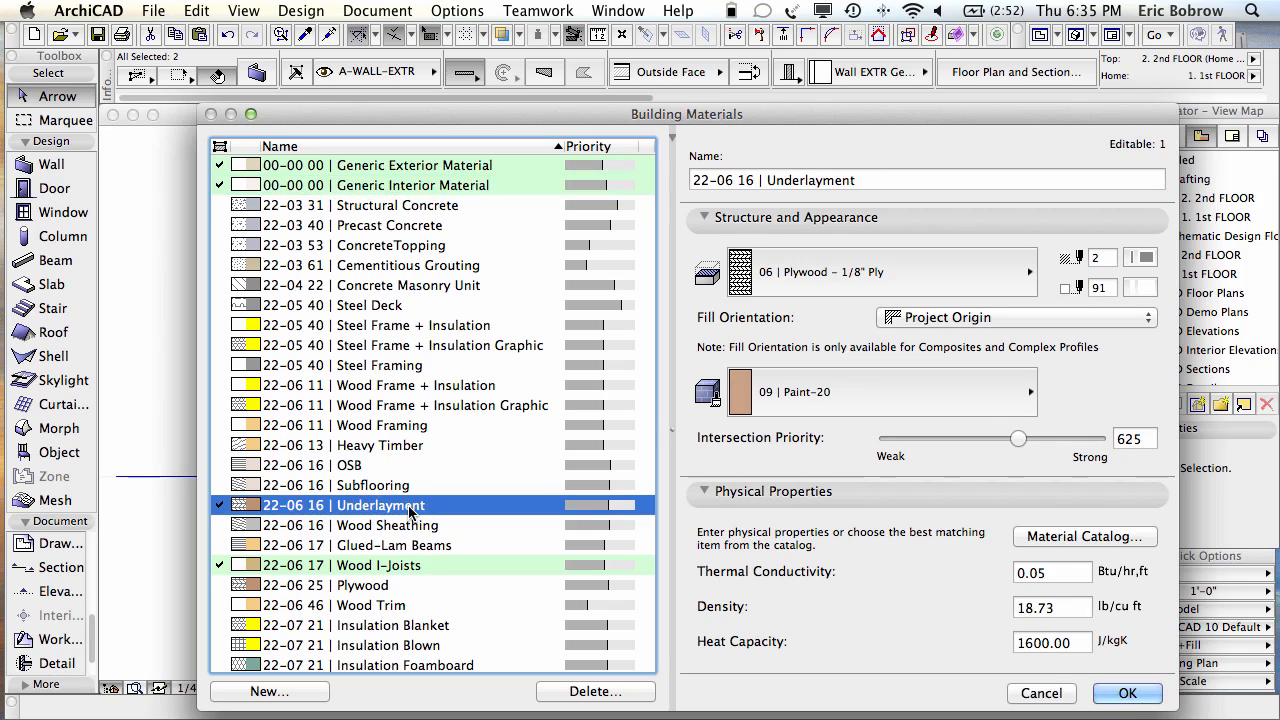
pyautogui.click(405, 568)
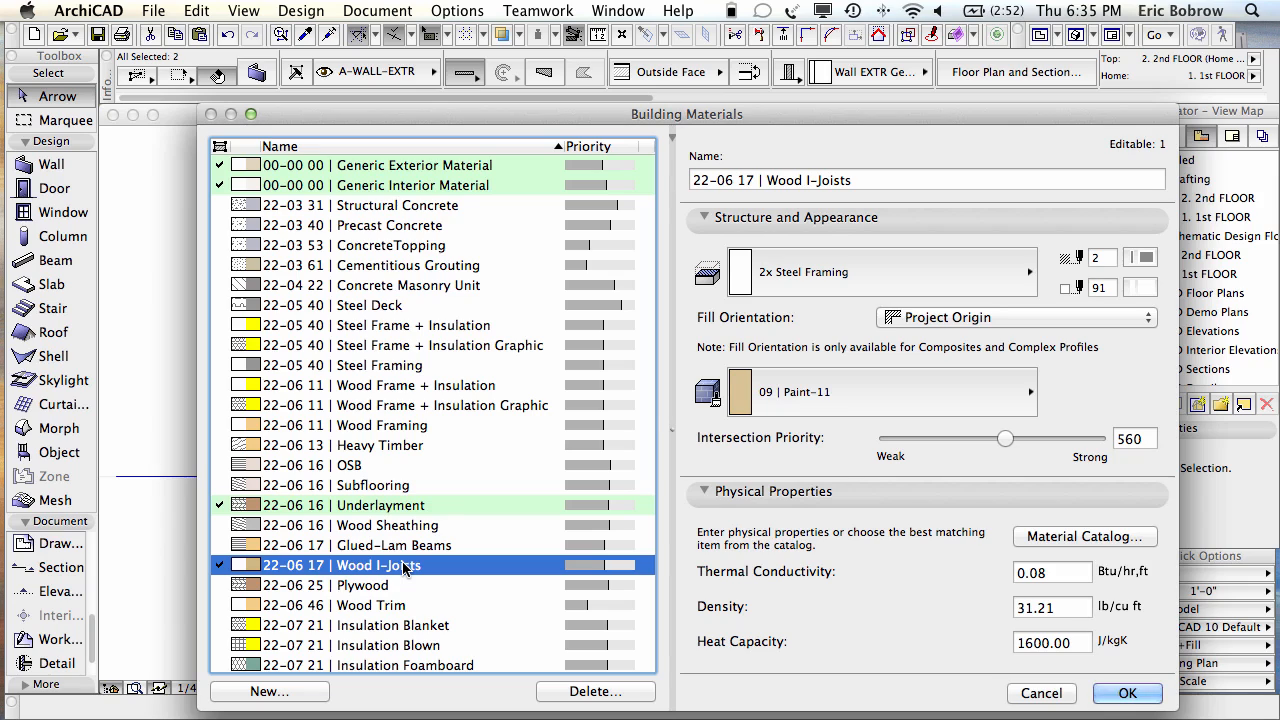
# Step: Raise Generic Exterior Material's intersection priority to 630, then deselect and view in 3D
pyautogui.click(444, 168)
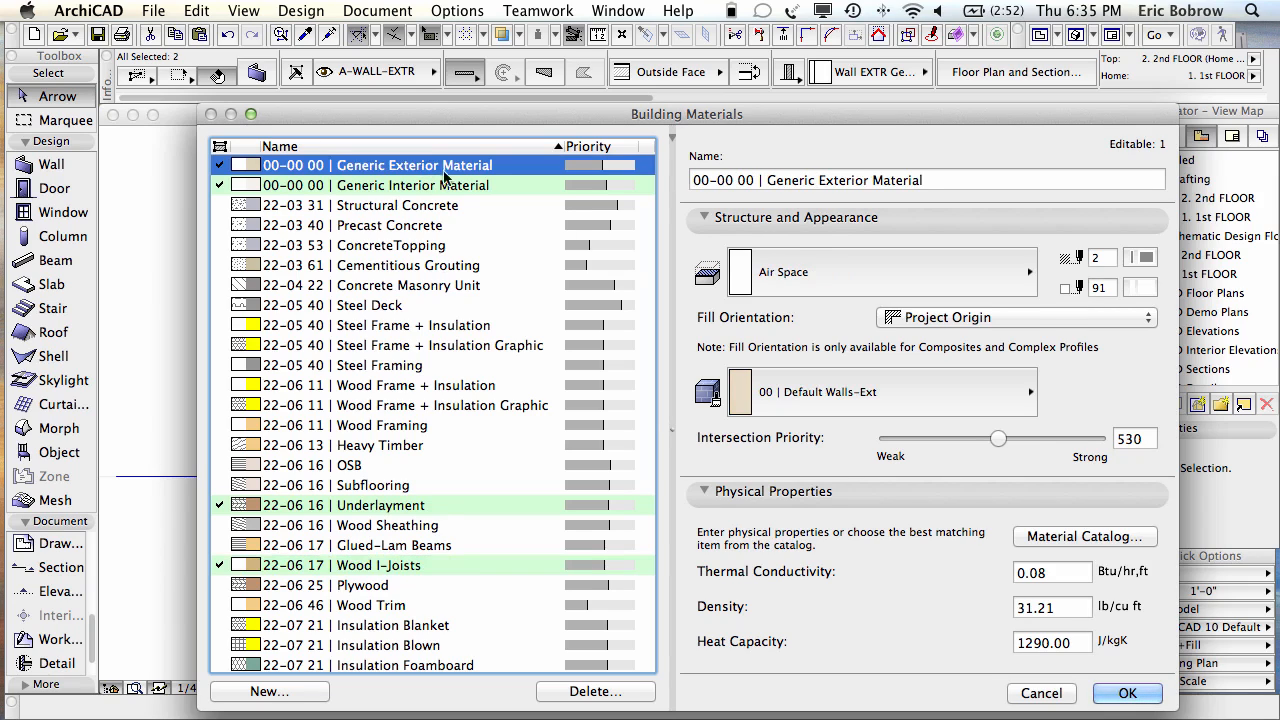
pyautogui.doubleClick(1124, 439)
pyautogui.write('630')
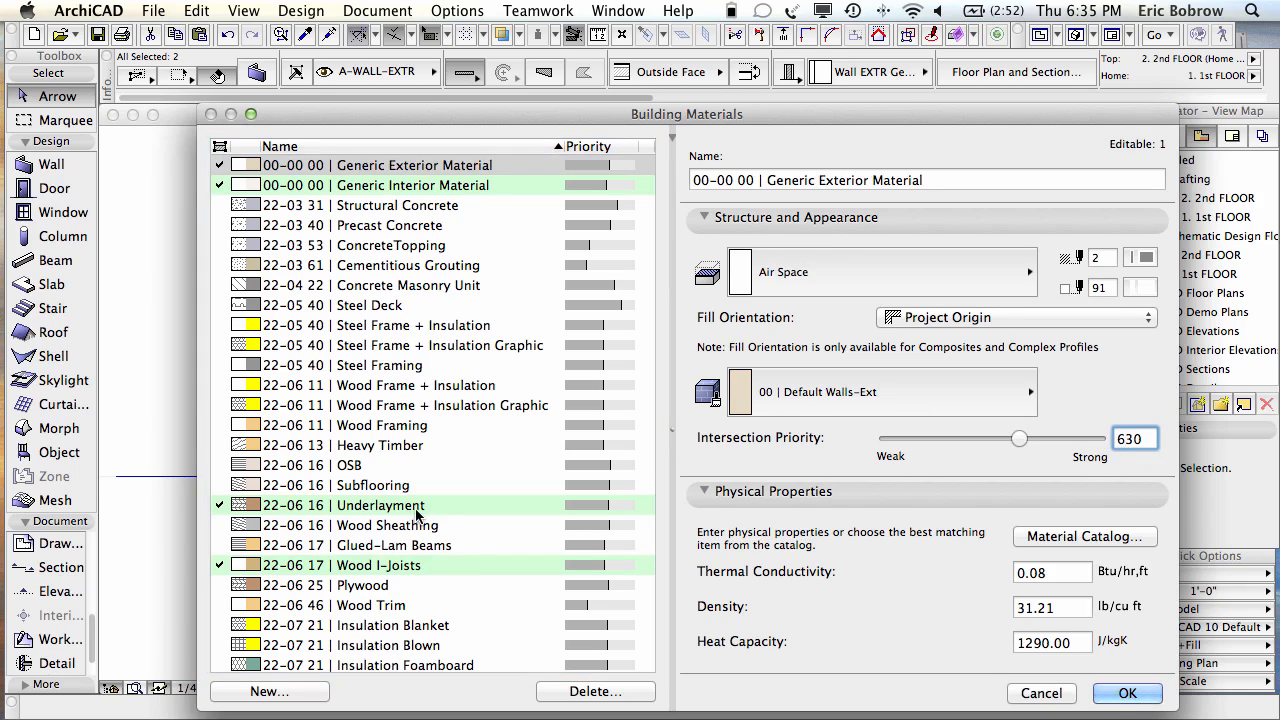
pyautogui.click(1126, 694)
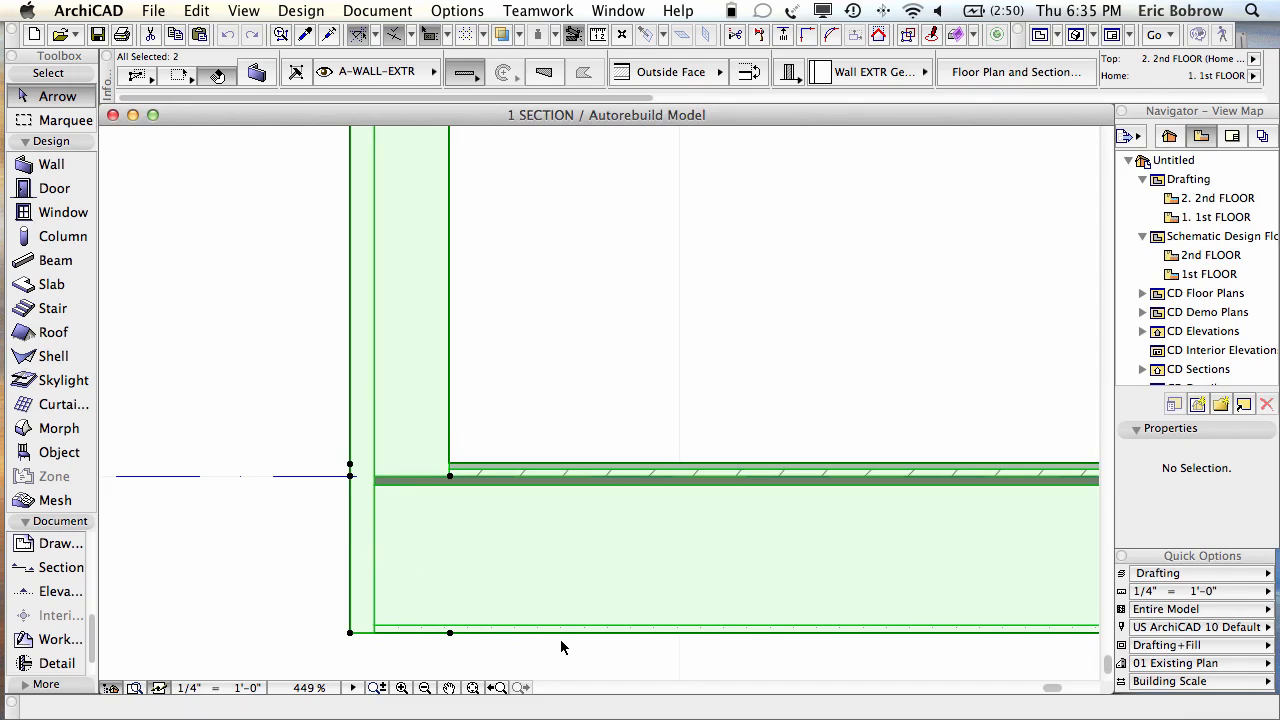
pyautogui.click(307, 535)
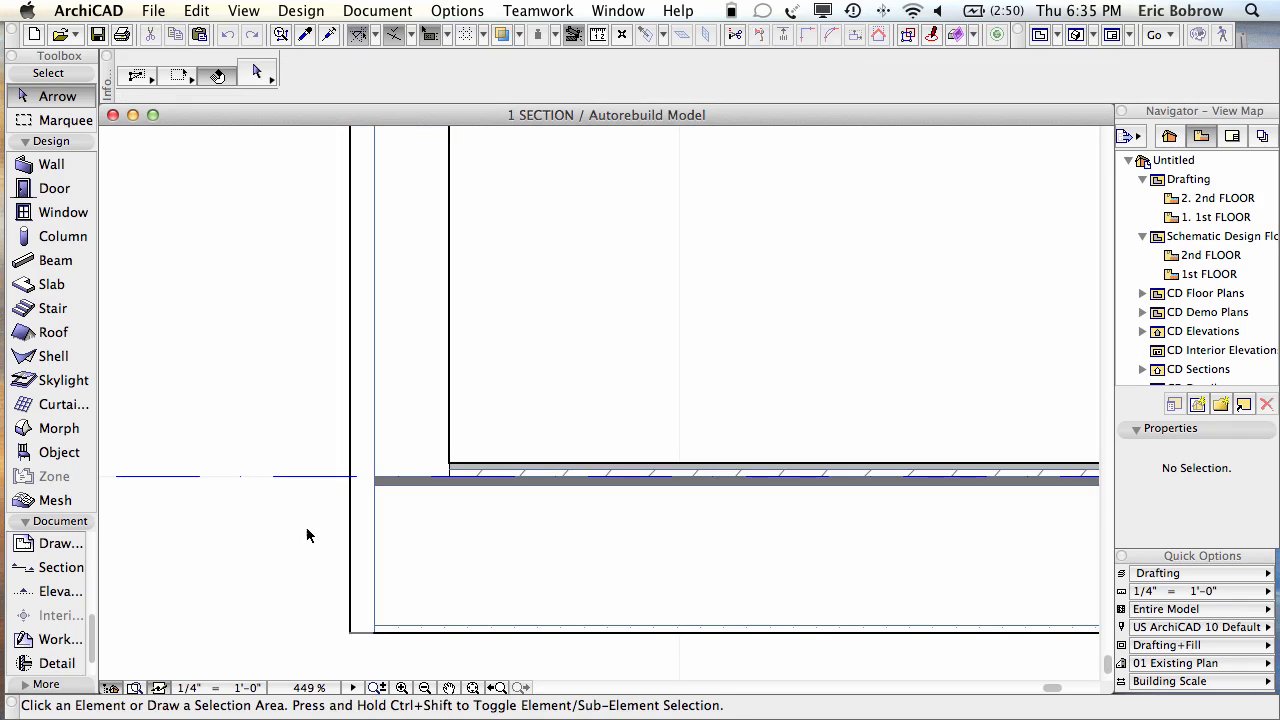
pyautogui.press('F3')
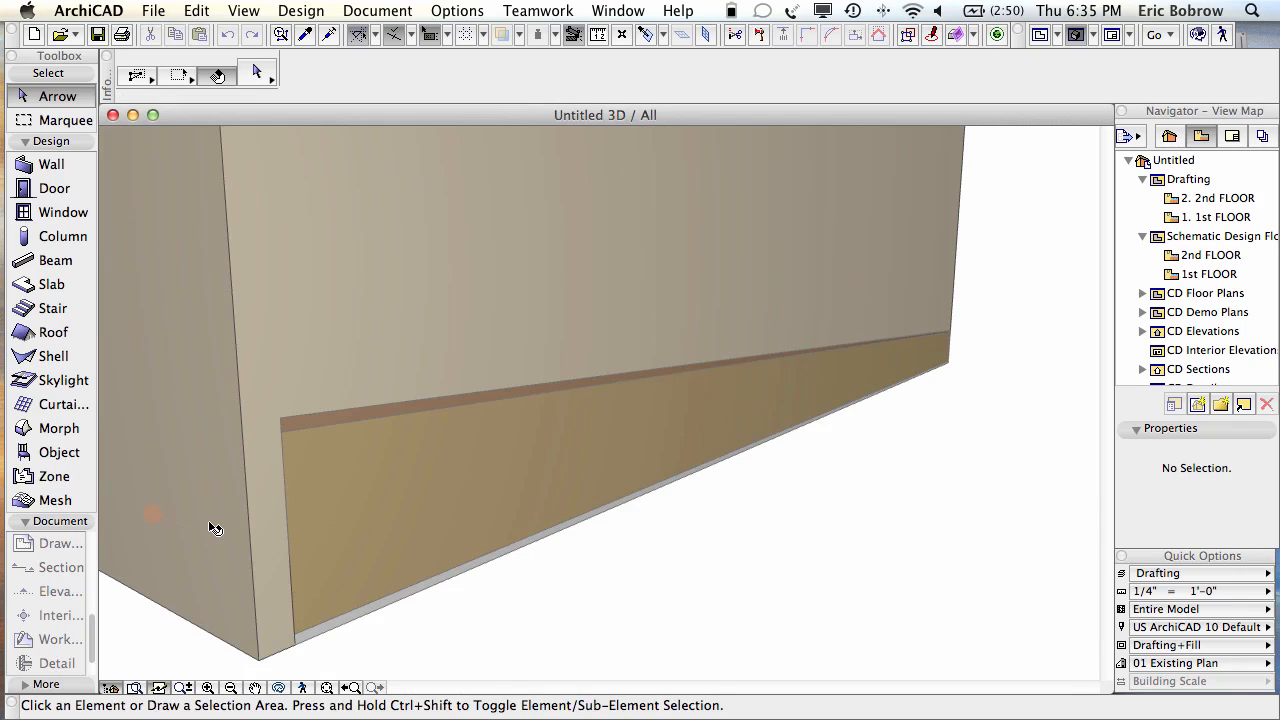
# Step: In the section, raise the exterior wall's bottom to the floor line, -35/64" from 1st FLOOR
pyautogui.moveTo(213, 527)
pyautogui.moveTo(574, 486)
pyautogui.press('F6')
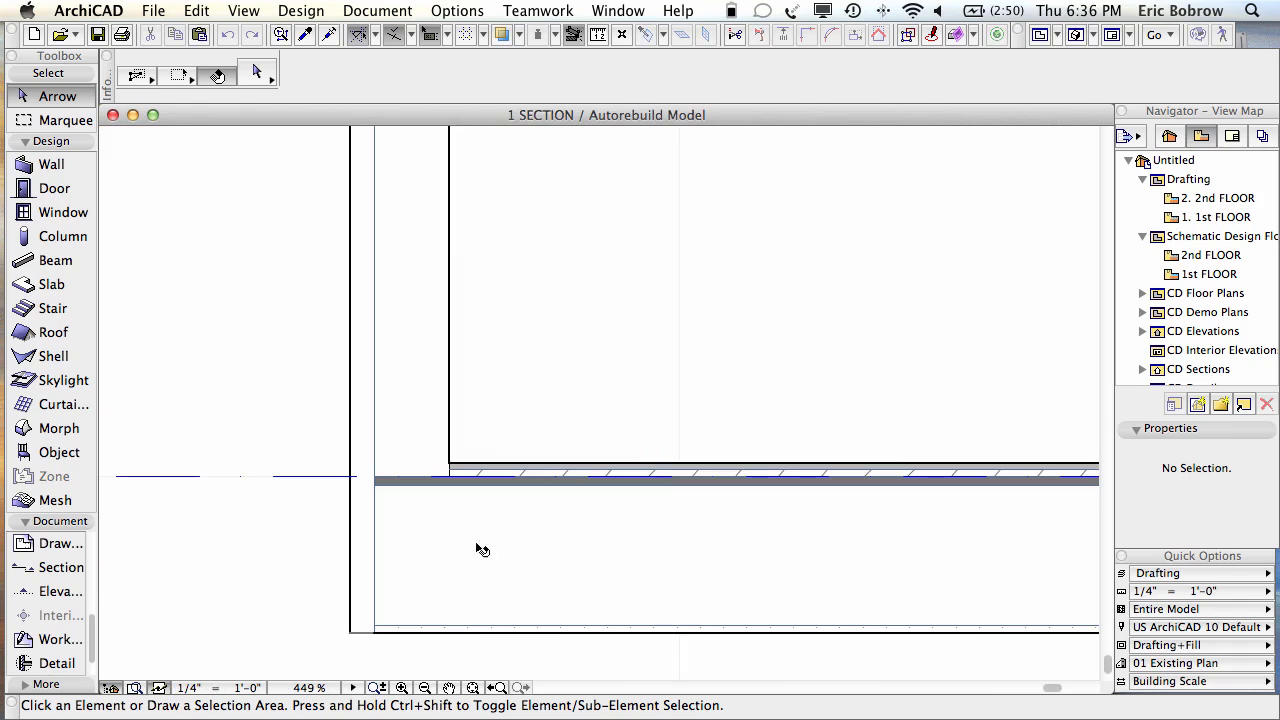
pyautogui.click(400, 442)
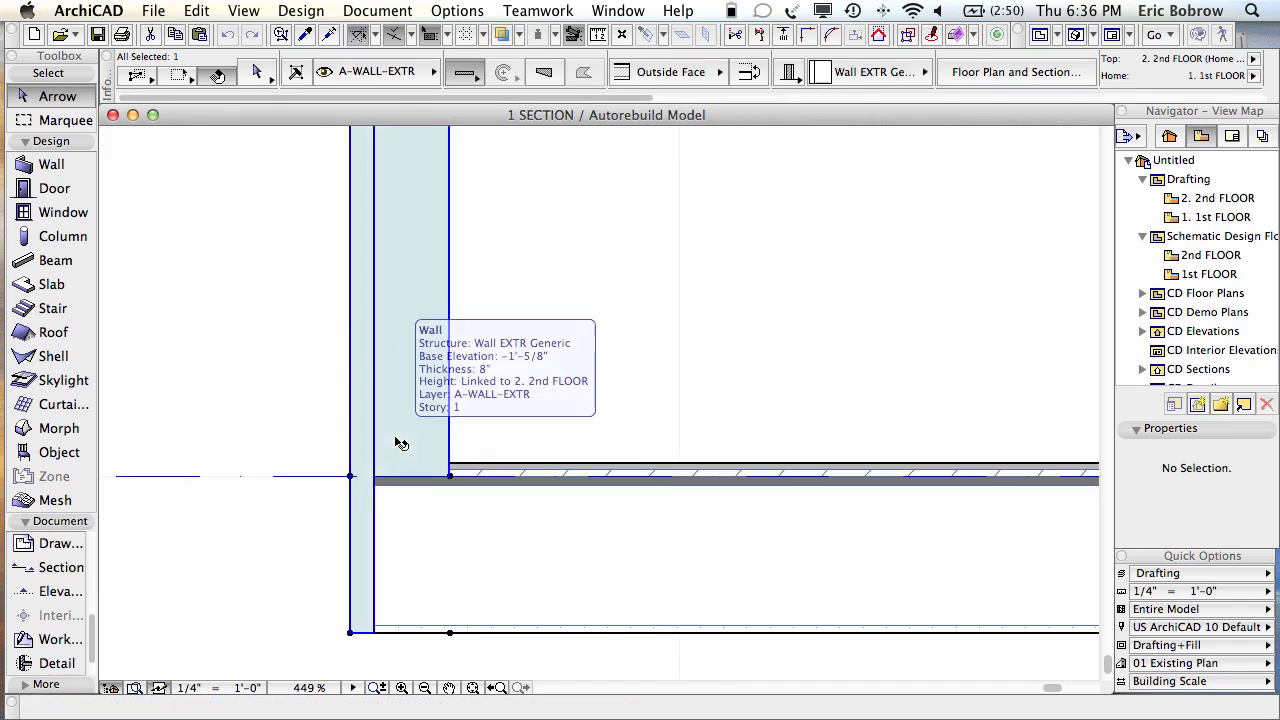
pyautogui.click(350, 632)
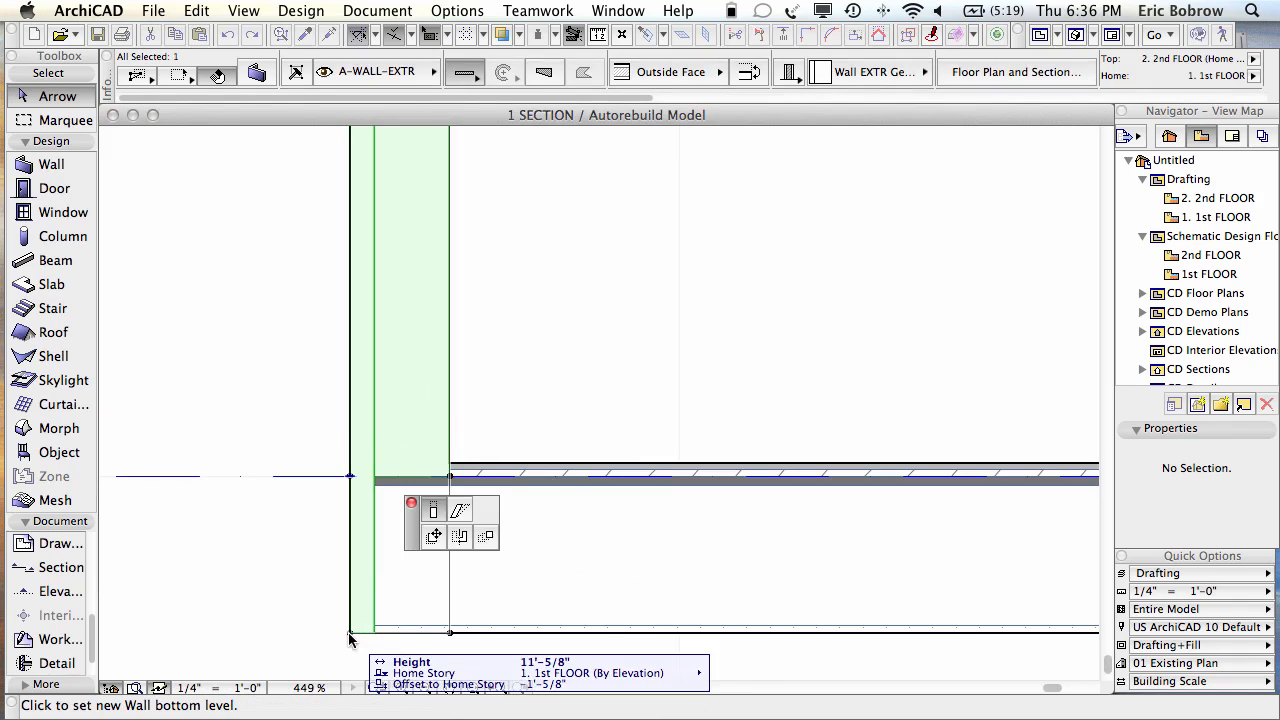
pyautogui.click(350, 476)
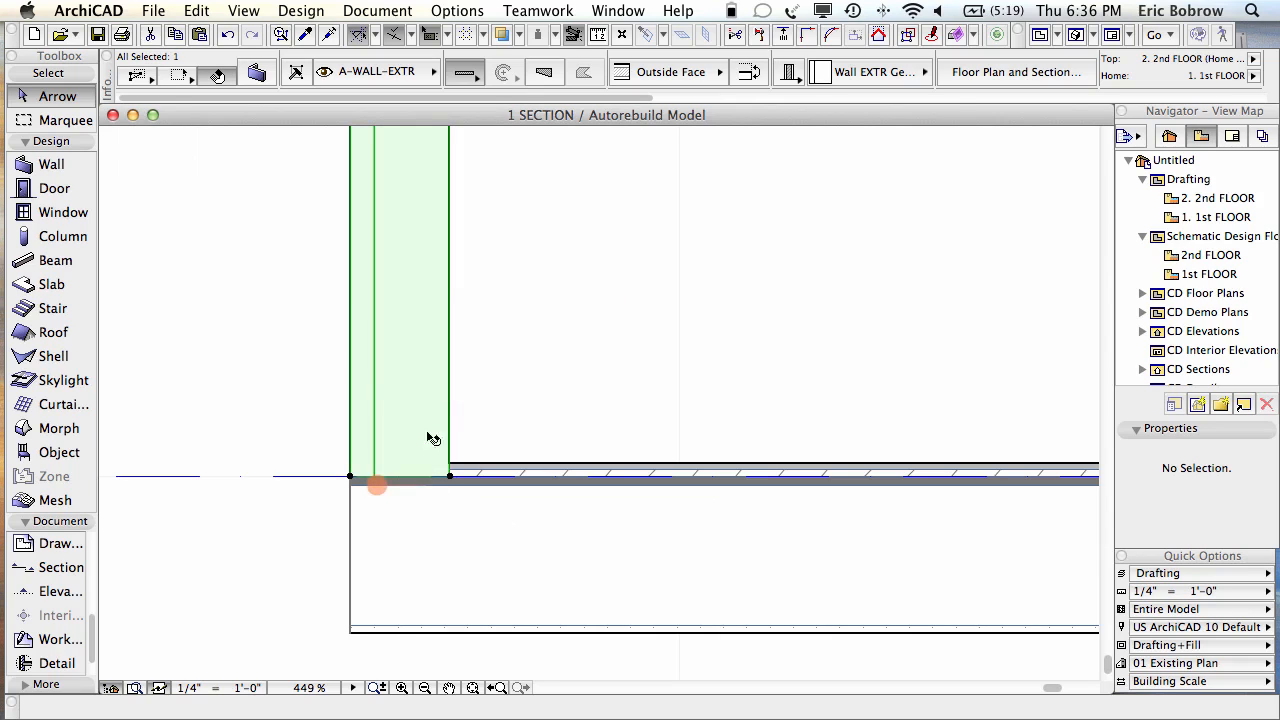
# Step: Adjust the exterior wall down to the slab's Bottom, then undo it and switch to 3D
pyautogui.keyDown('shift'); pyautogui.click(599, 570); pyautogui.keyUp('shift')
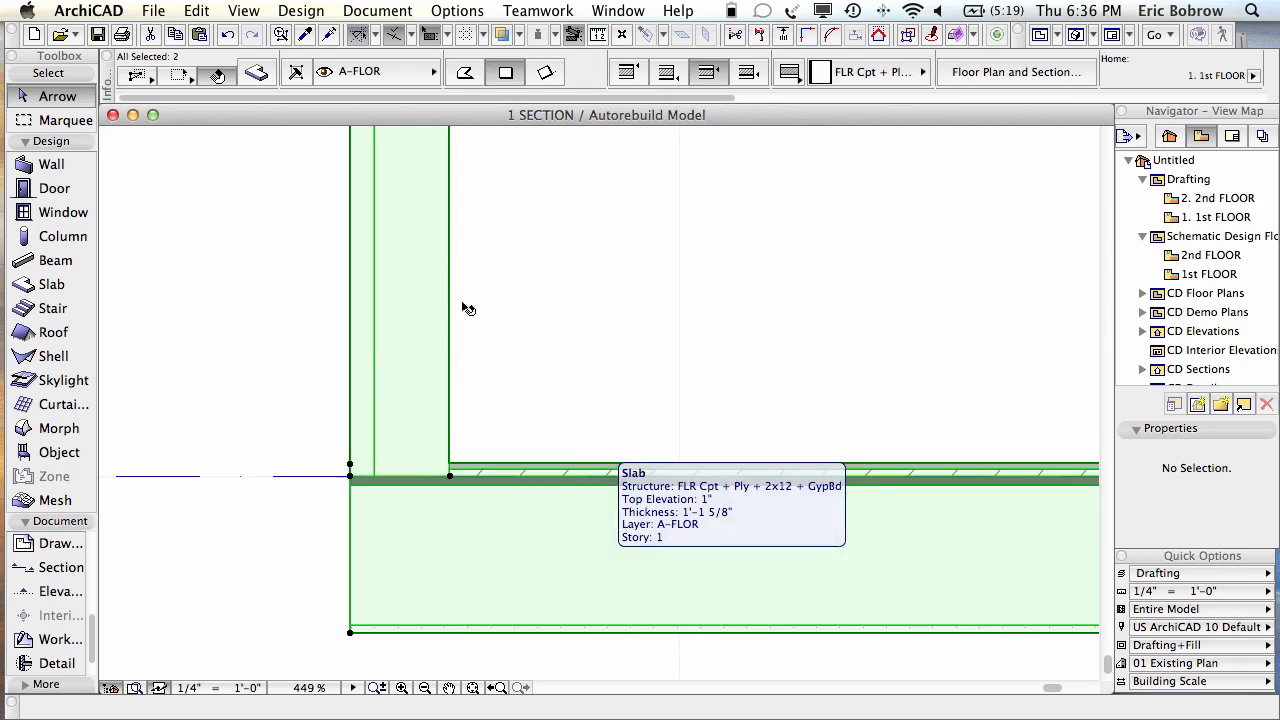
pyautogui.click(196, 10)
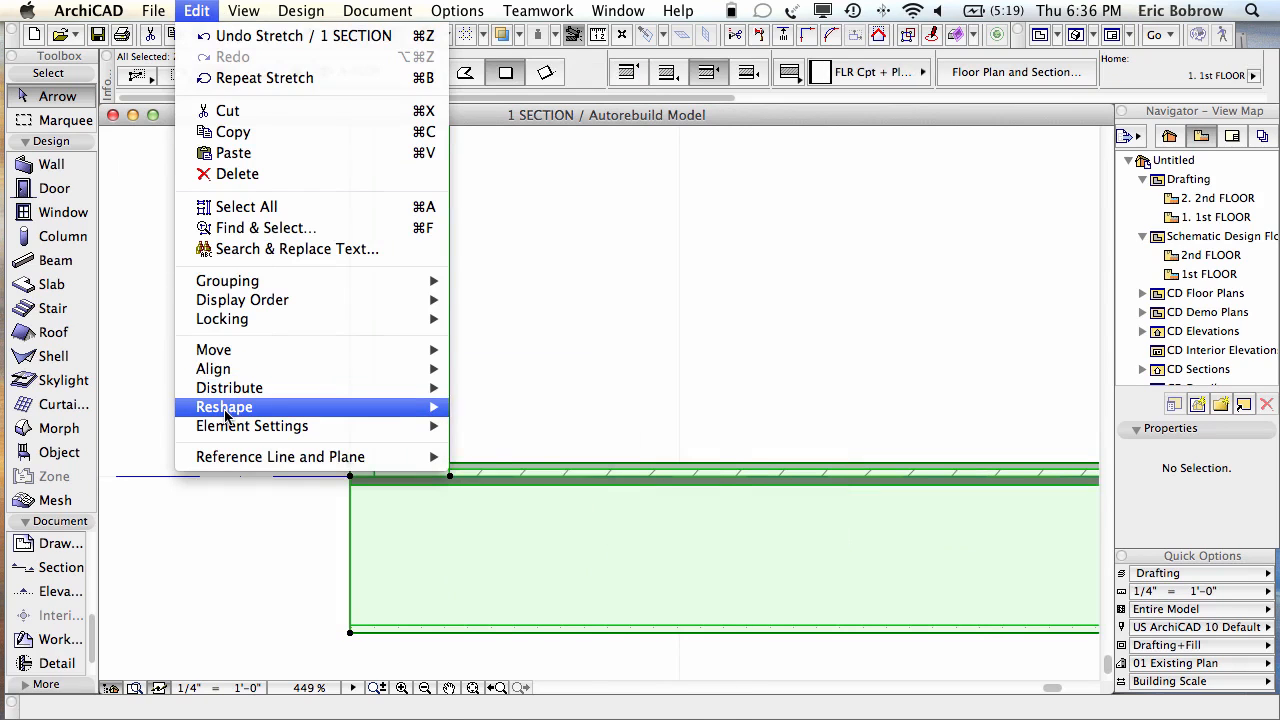
pyautogui.moveTo(226, 410)
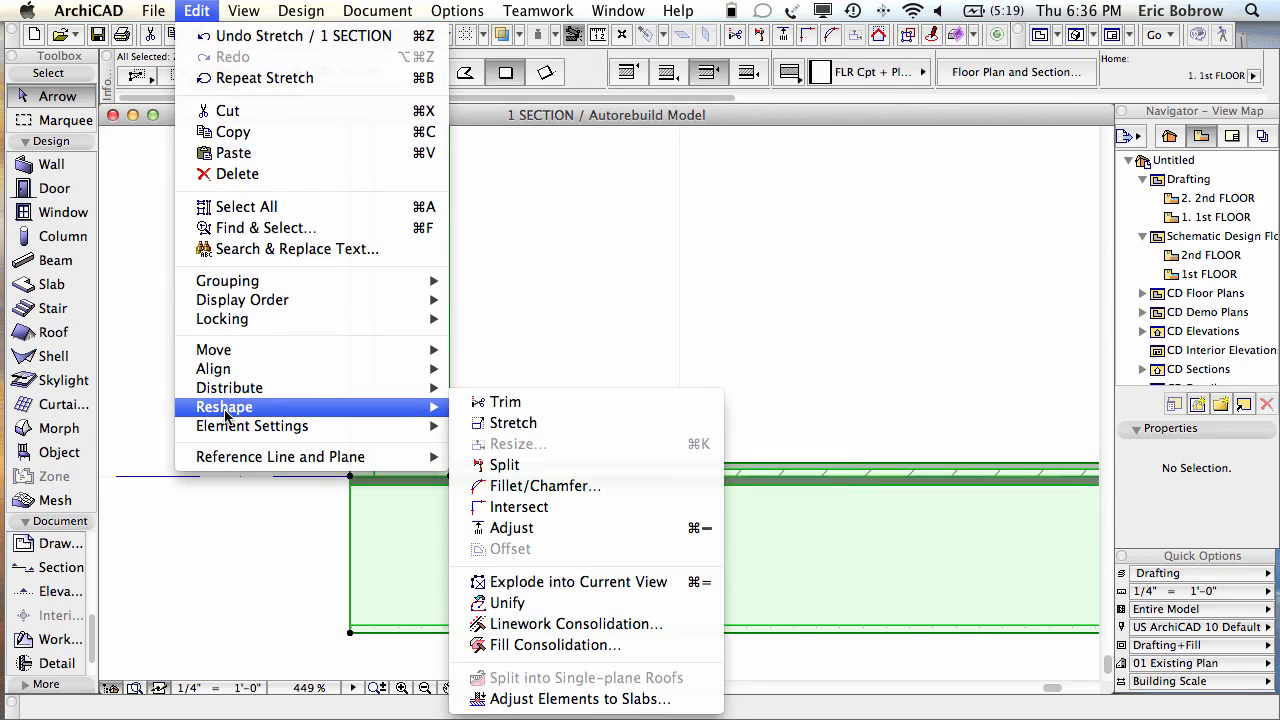
pyautogui.click(595, 704)
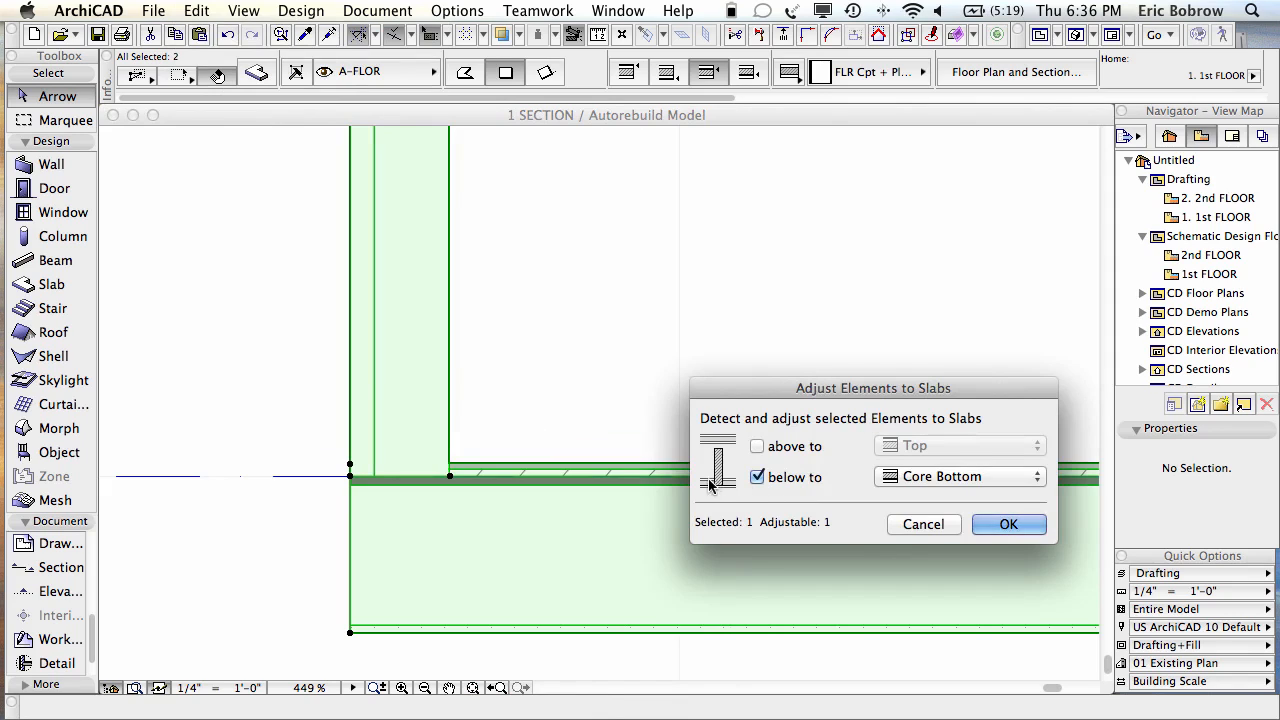
pyautogui.click(934, 474)
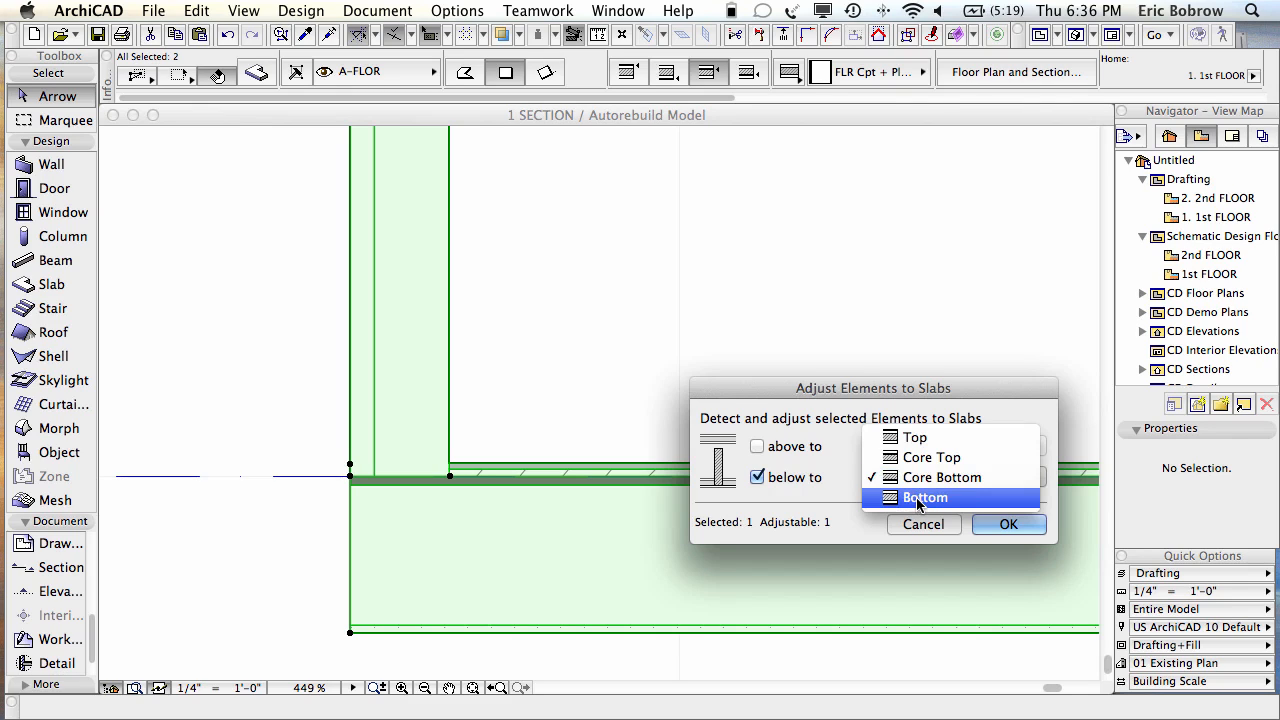
pyautogui.click(918, 497)
pyautogui.click(1000, 526)
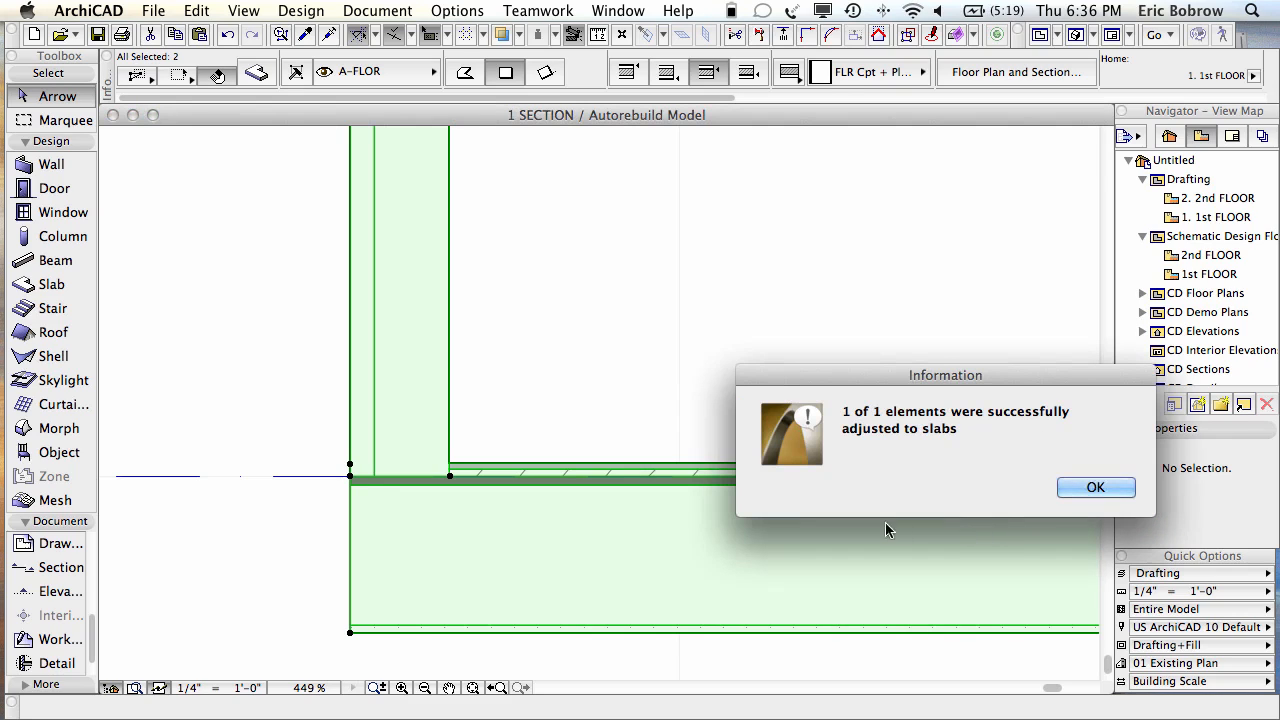
pyautogui.click(1087, 488)
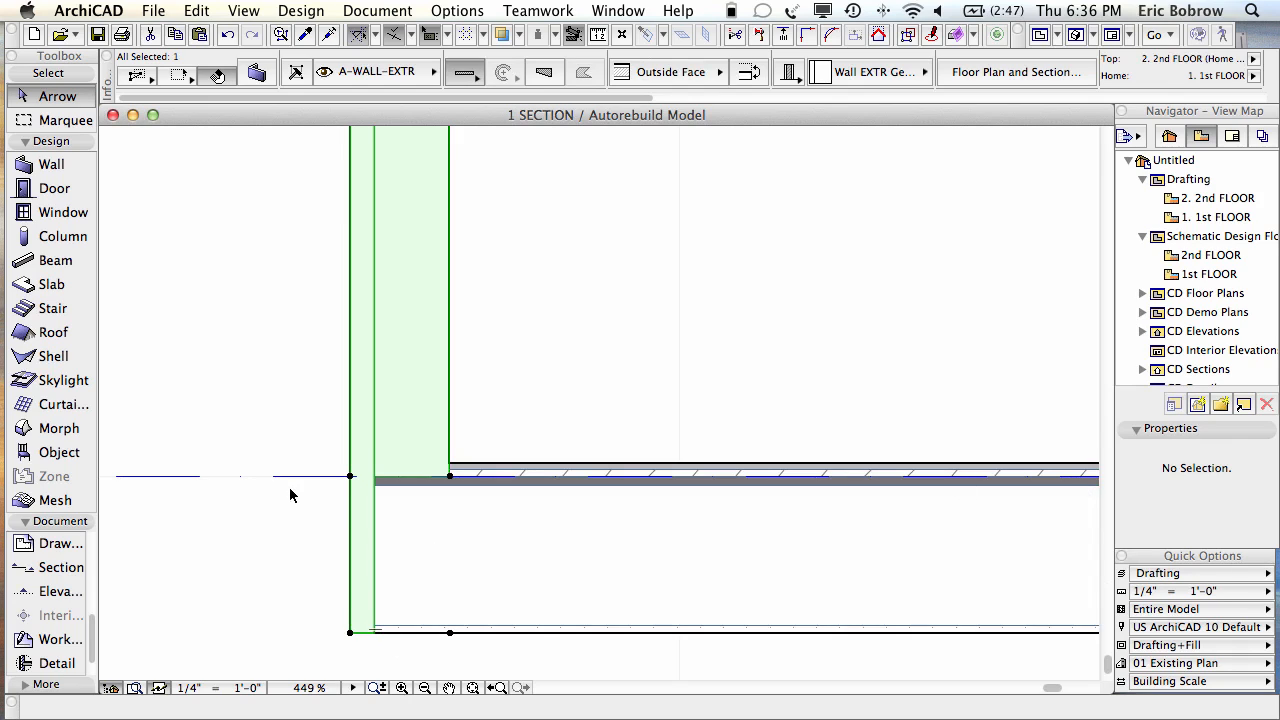
pyautogui.press('super+z')
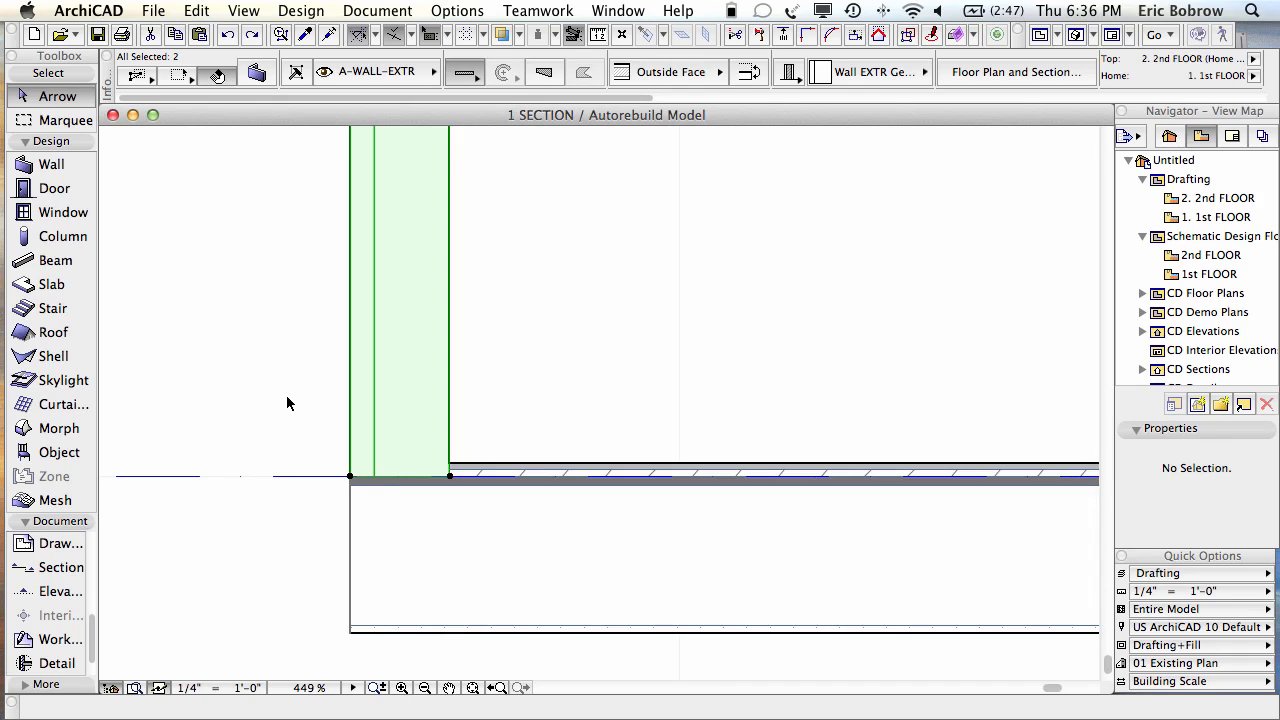
pyautogui.press('F3')
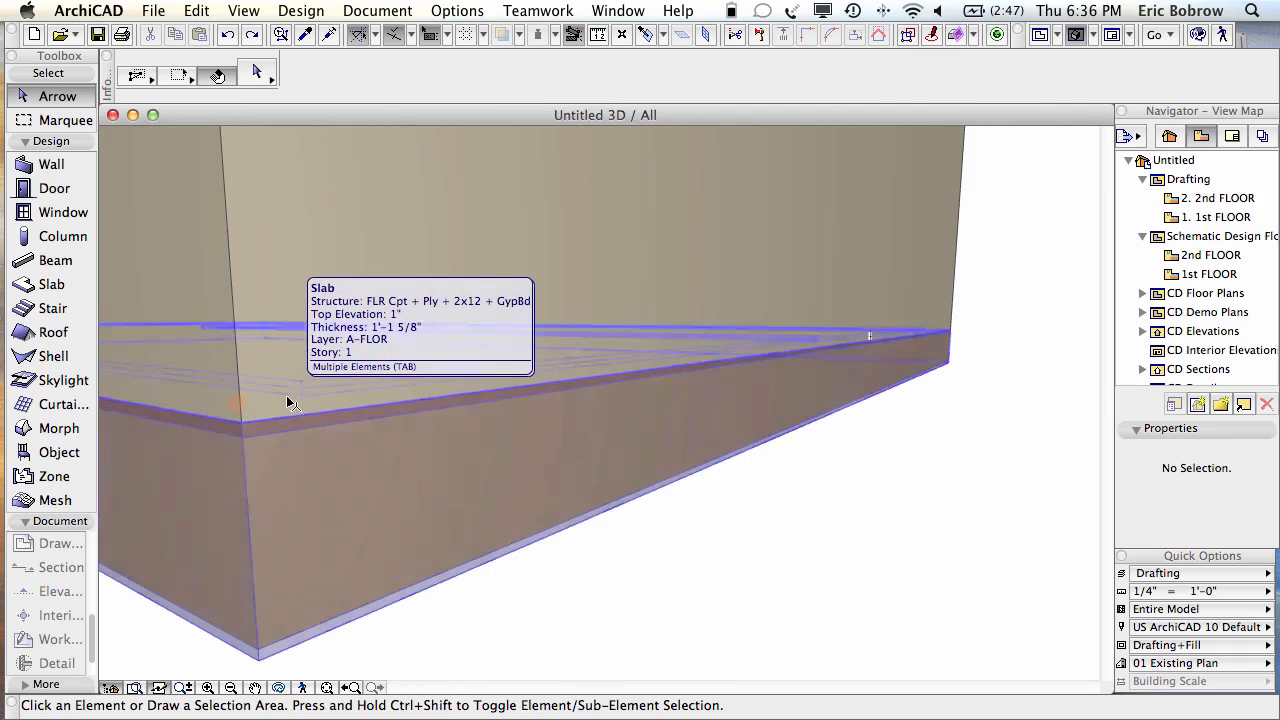
# Step: Fit the model in 3D and select the back, right, front and left exterior walls
pyautogui.press('super+apostrophe')
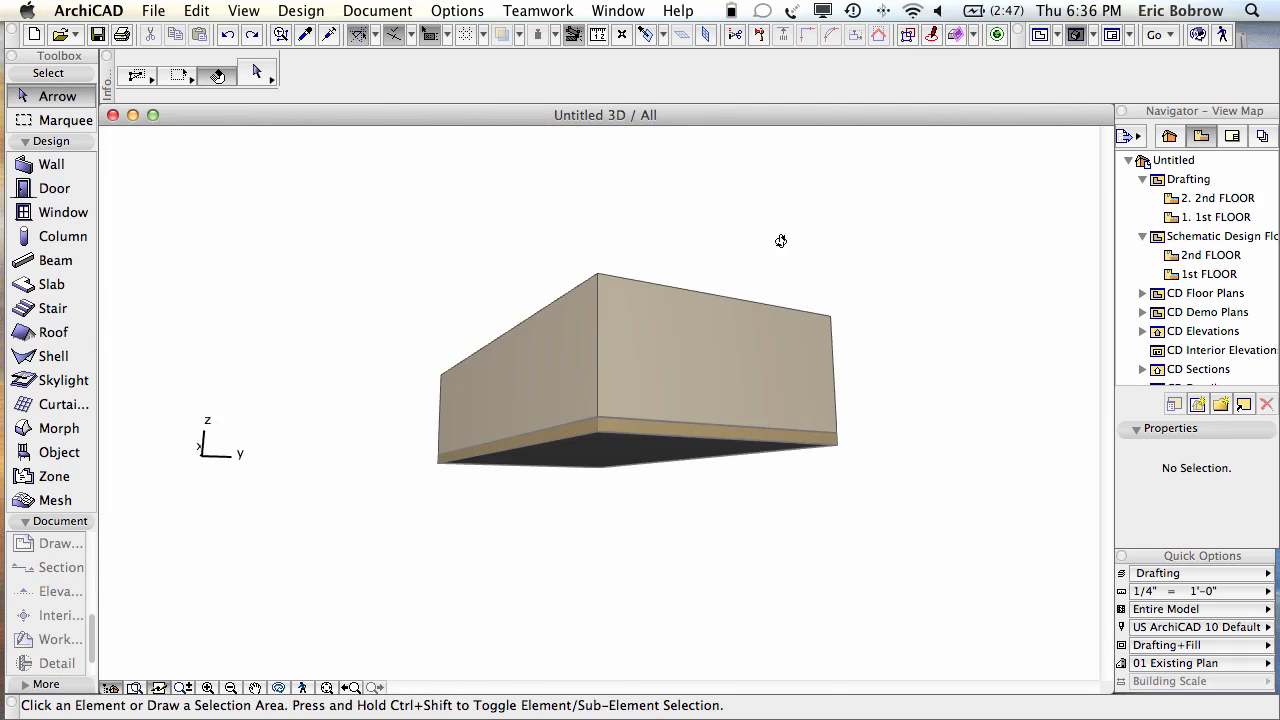
pyautogui.keyDown('shift'); pyautogui.moveTo(781, 241); pyautogui.dragTo(736, 596, button='middle'); pyautogui.keyUp('shift')
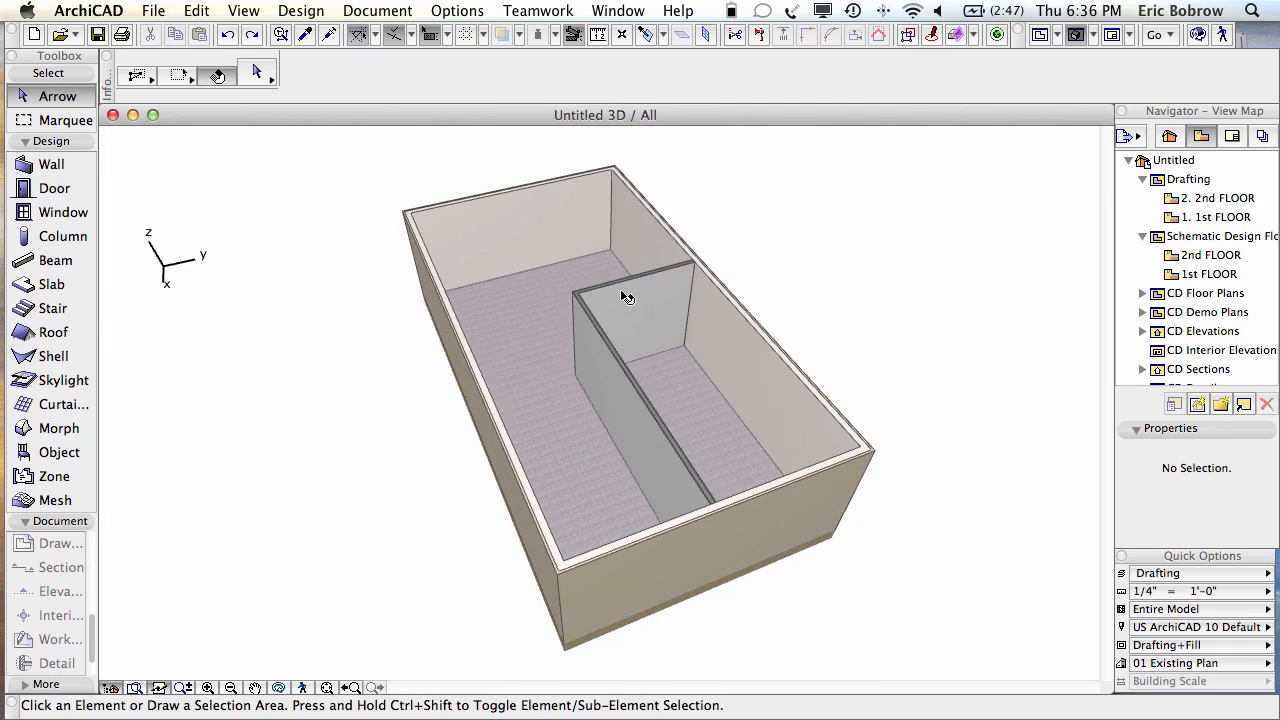
pyautogui.click(557, 186)
pyautogui.keyDown('shift'); pyautogui.click(723, 343); pyautogui.keyUp('shift')
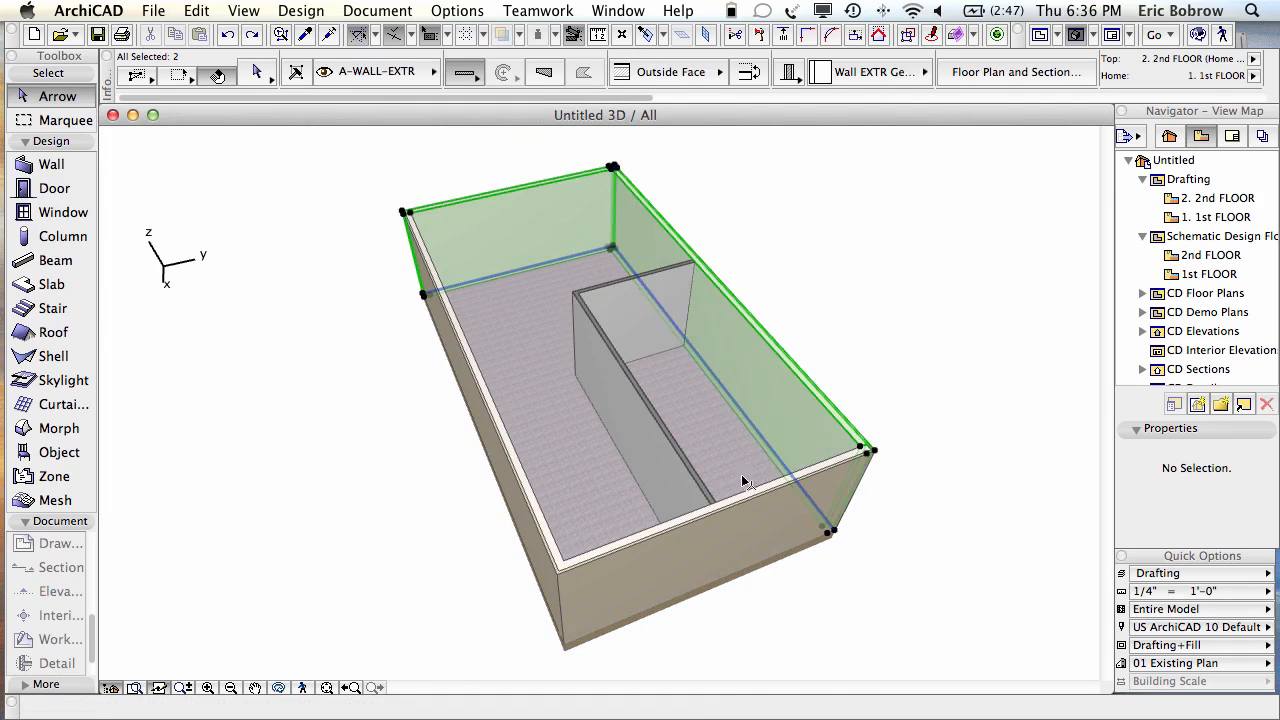
pyautogui.keyDown('shift'); pyautogui.click(764, 526); pyautogui.keyUp('shift')
pyautogui.keyDown('shift'); pyautogui.click(512, 482); pyautogui.keyUp('shift')
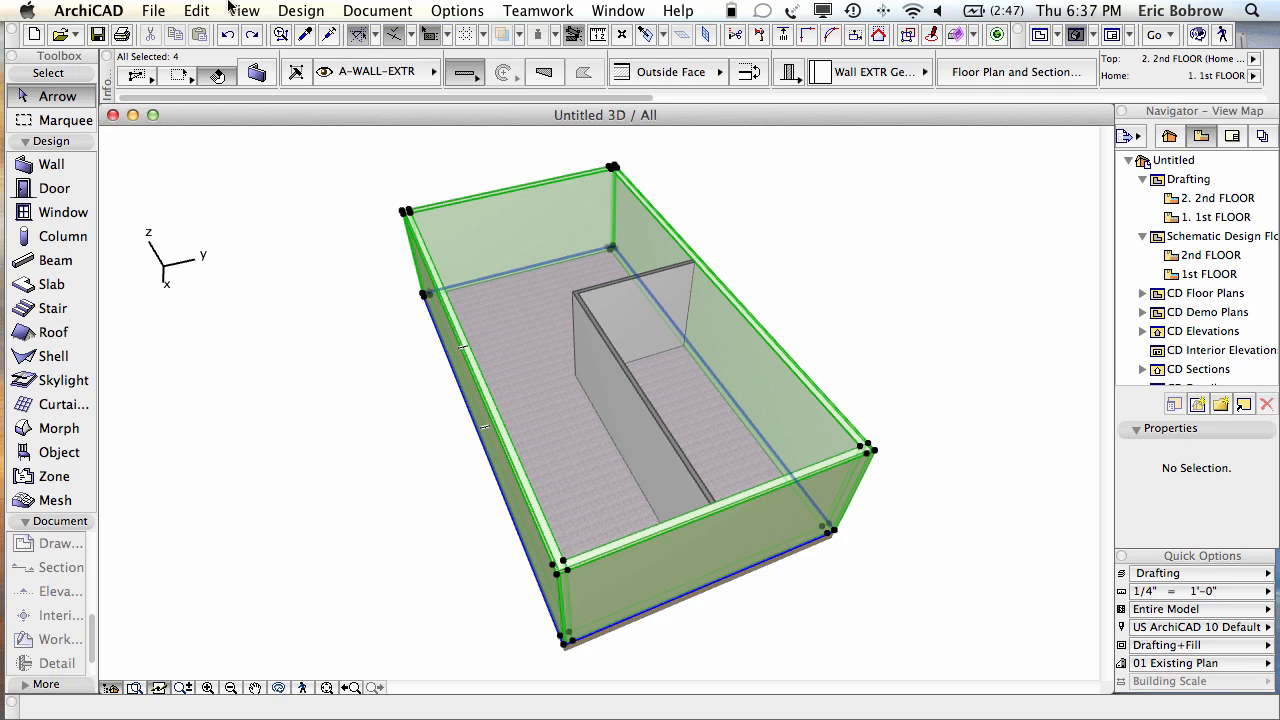
# Step: Adjust the four walls down to the floor slab's Bottom, then deselect them
pyautogui.click(195, 11)
pyautogui.moveTo(282, 392)
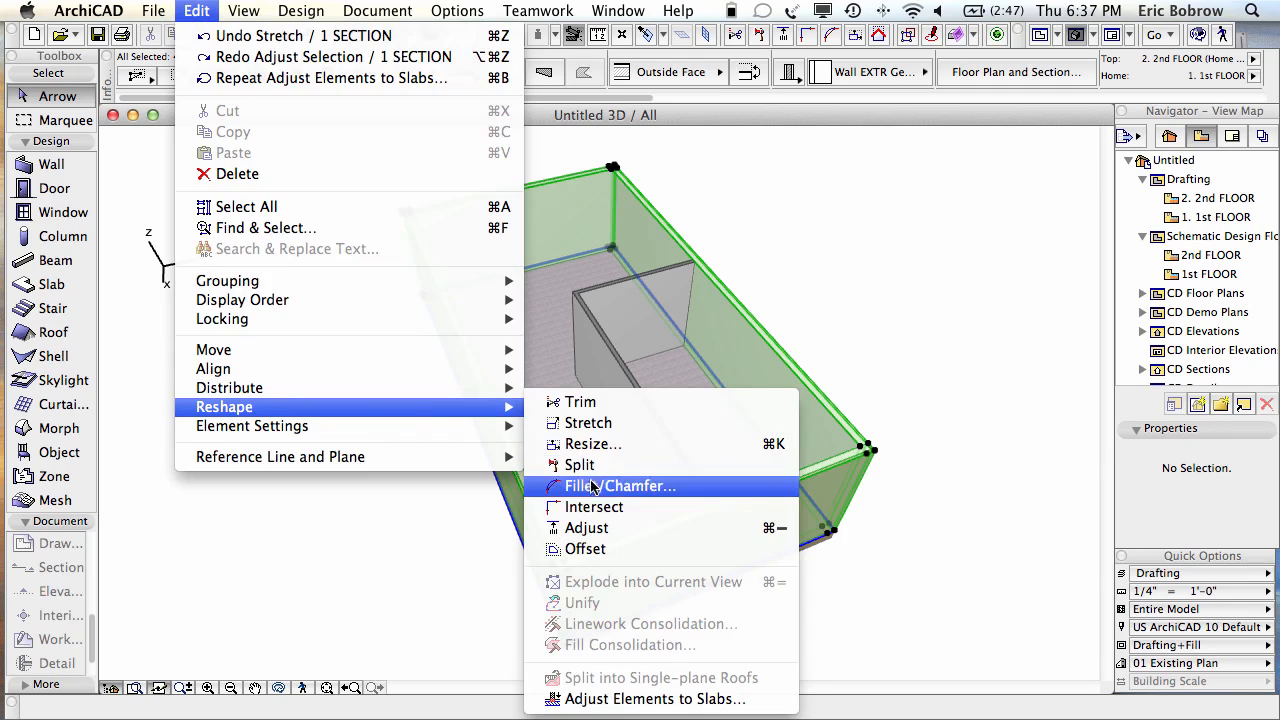
pyautogui.click(612, 699)
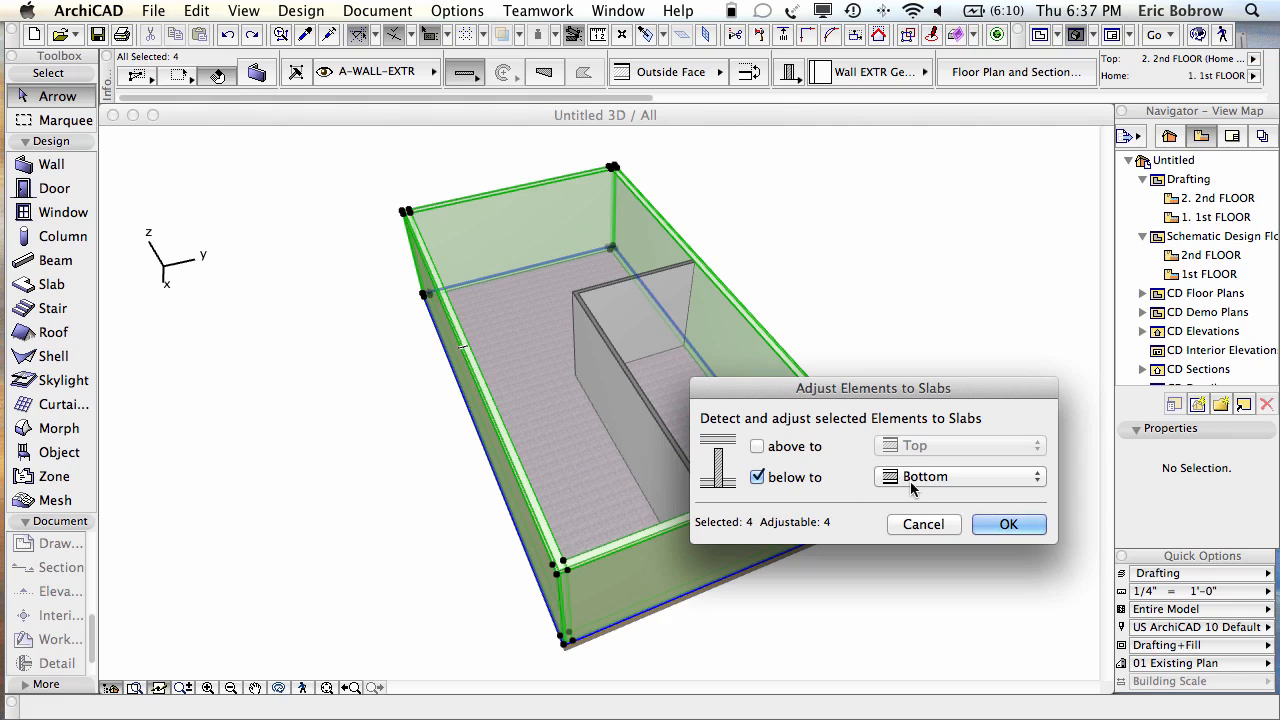
pyautogui.click(990, 525)
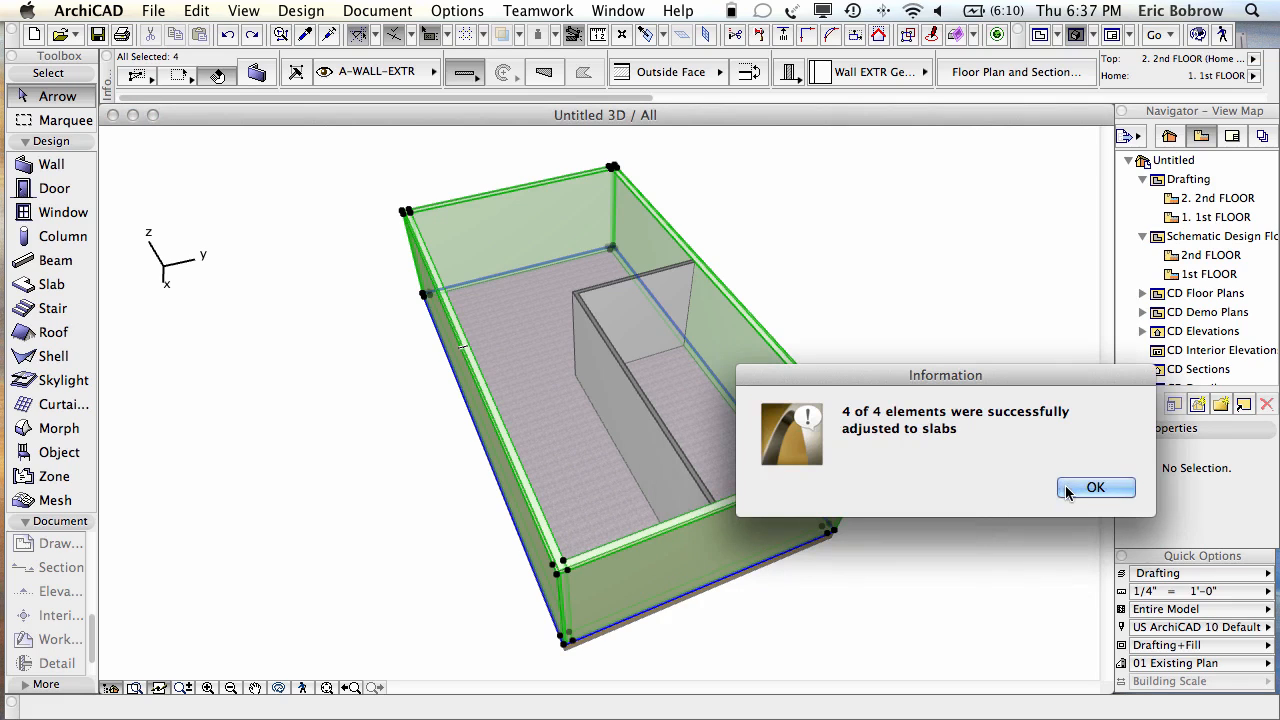
pyautogui.click(1068, 489)
pyautogui.click(825, 614)
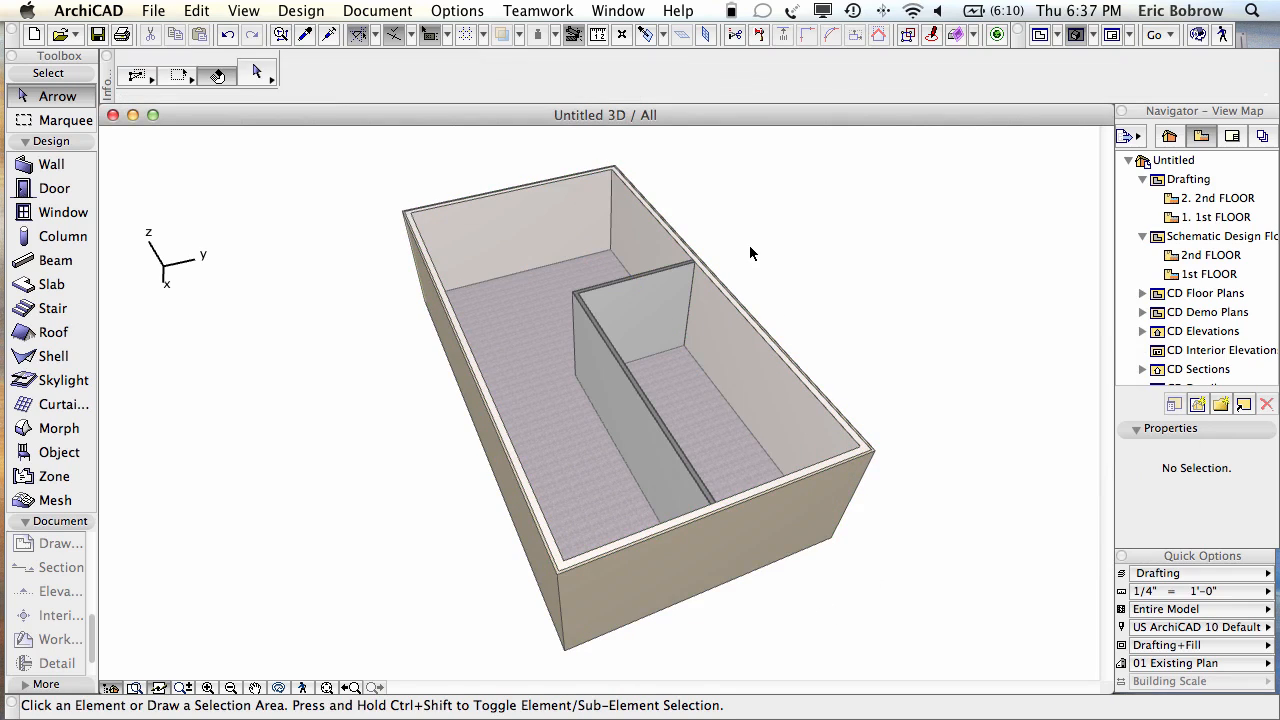
# Step: Back in the section, center the interior partition wall over the slab
pyautogui.press('F6')
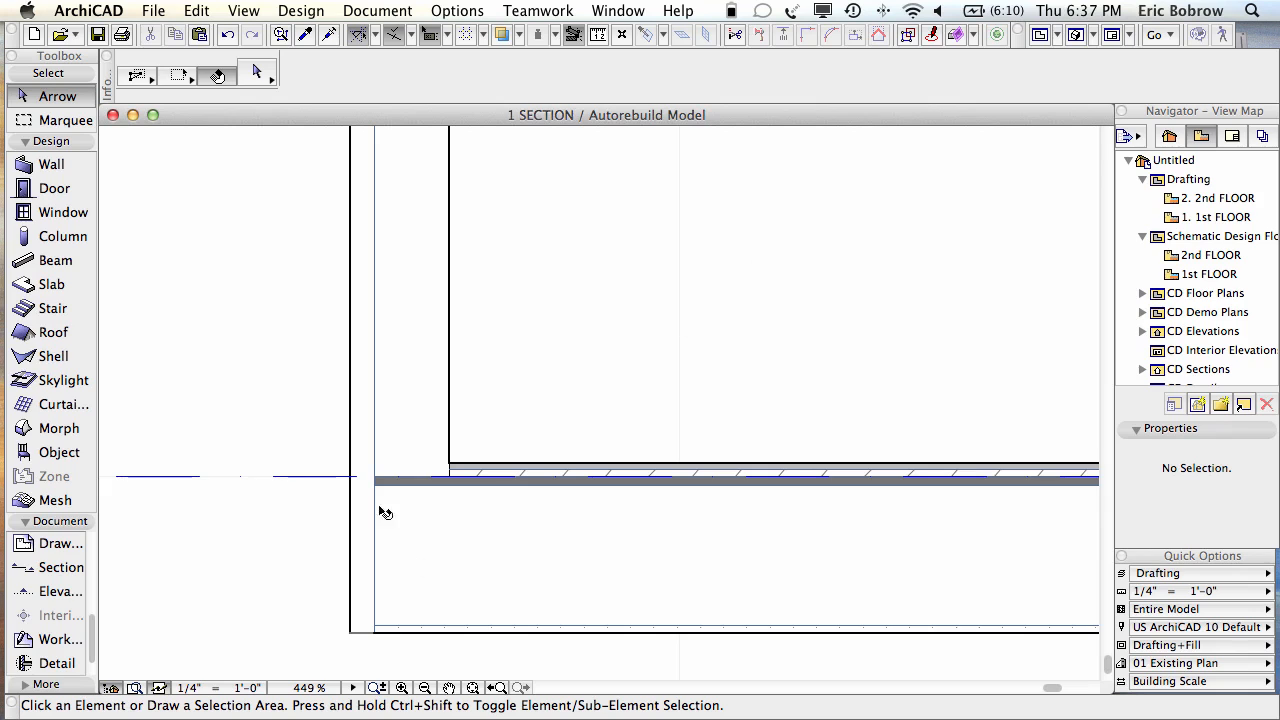
pyautogui.scroll(-8, 796, 471)
pyautogui.moveTo(796, 471); pyautogui.dragTo(307, 515, button='middle')
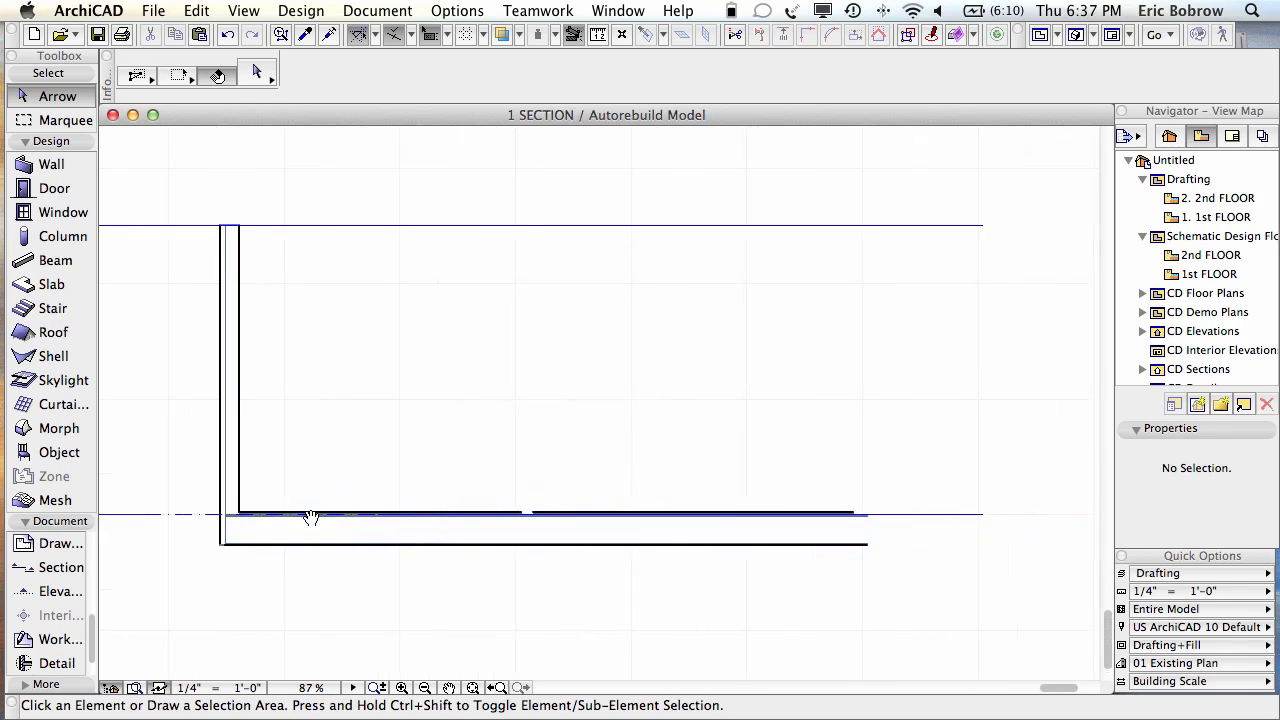
pyautogui.scroll(7, 881, 516)
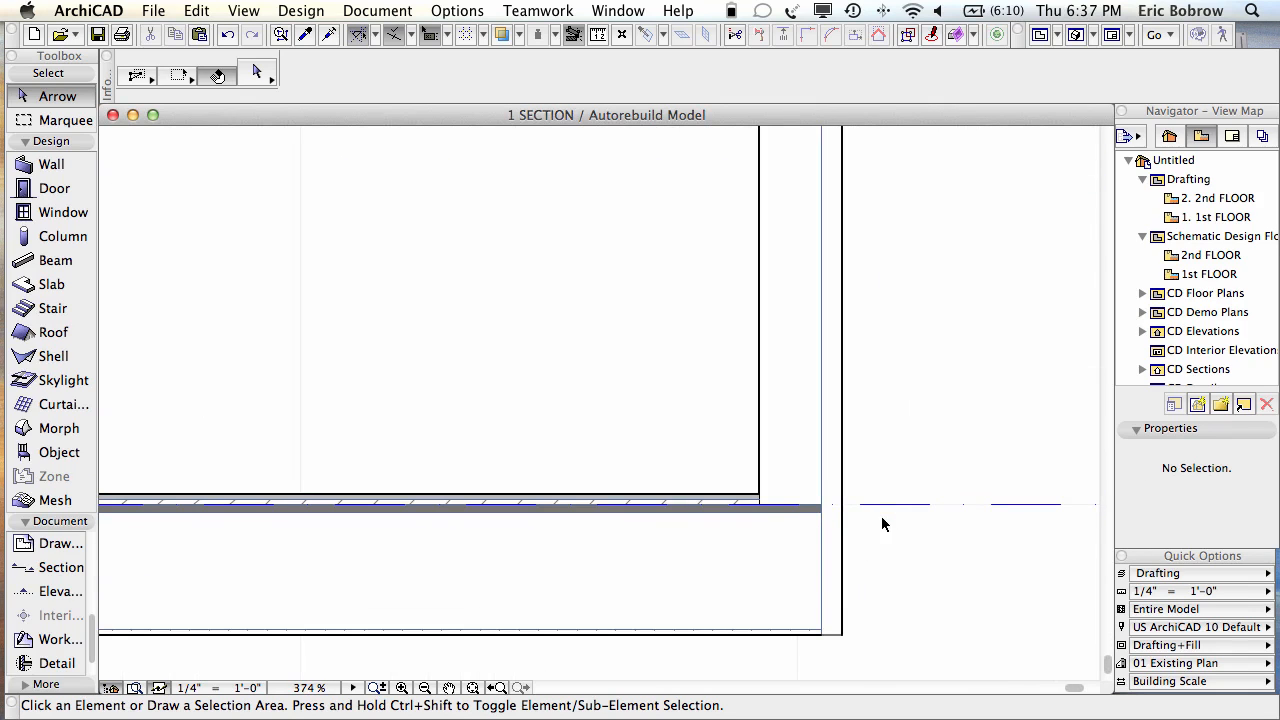
pyautogui.moveTo(288, 364); pyautogui.dragTo(1011, 291, button='middle')
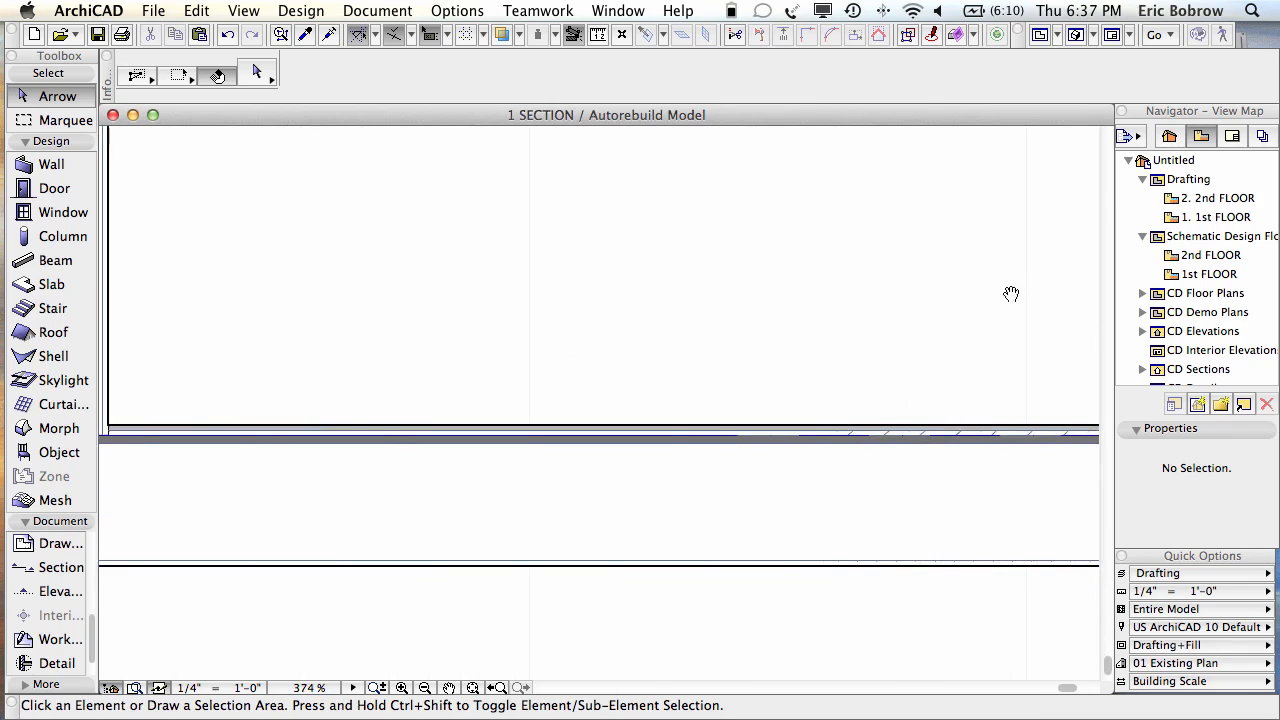
pyautogui.moveTo(466, 309); pyautogui.dragTo(797, 313, button='middle')
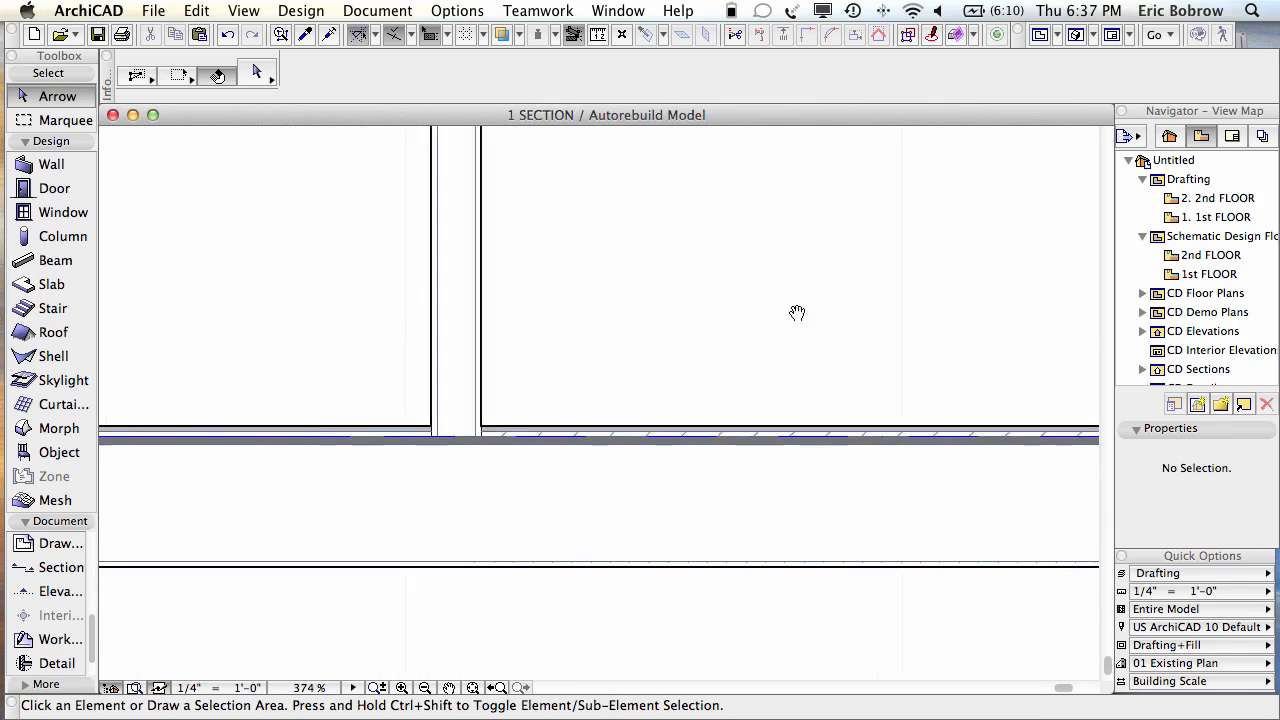
# Step: Check the partition wall and floor slab selections, then return to the 1st FLOOR plan
pyautogui.click(476, 380)
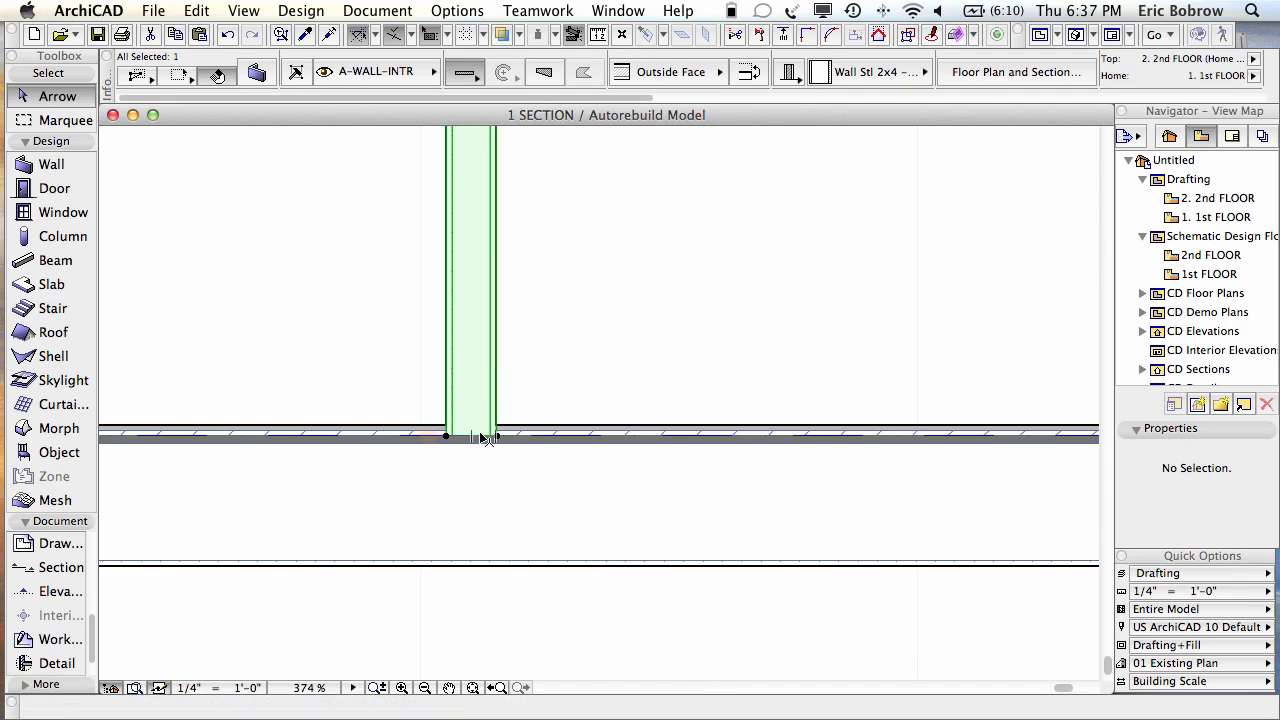
pyautogui.click(519, 481)
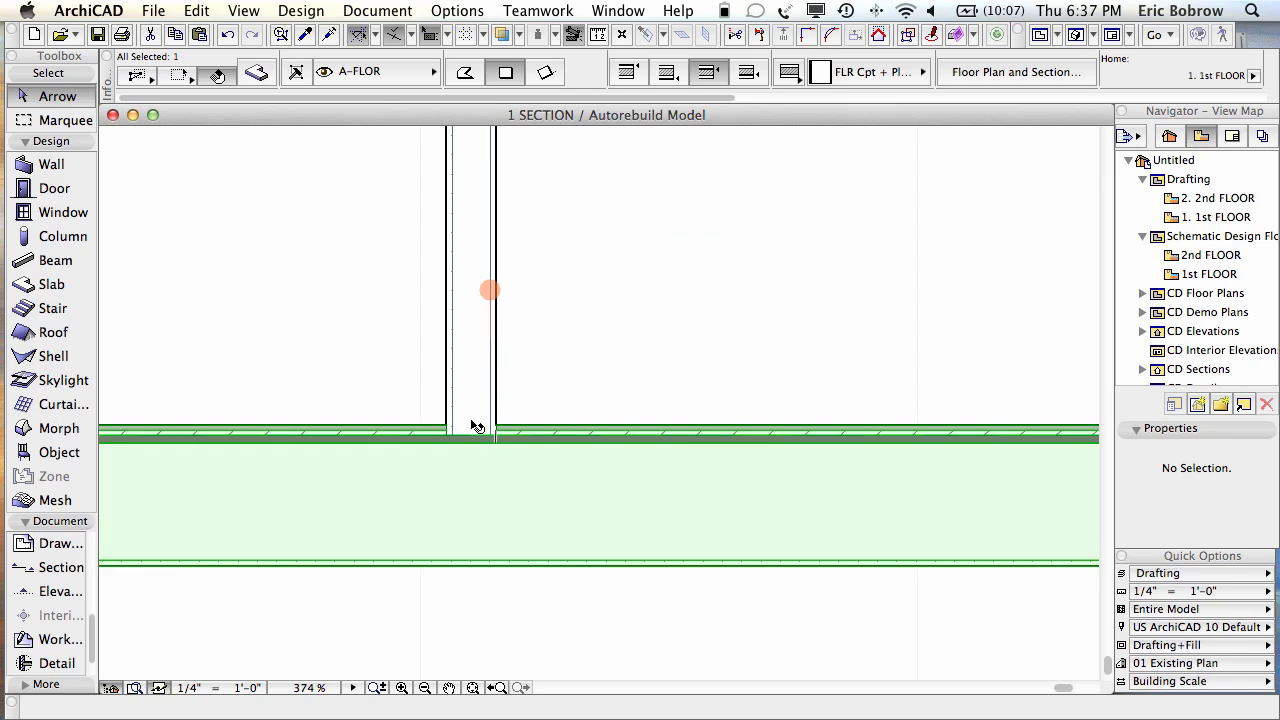
pyautogui.scroll(-3, 476, 426)
pyautogui.scroll(-3, 476, 426)
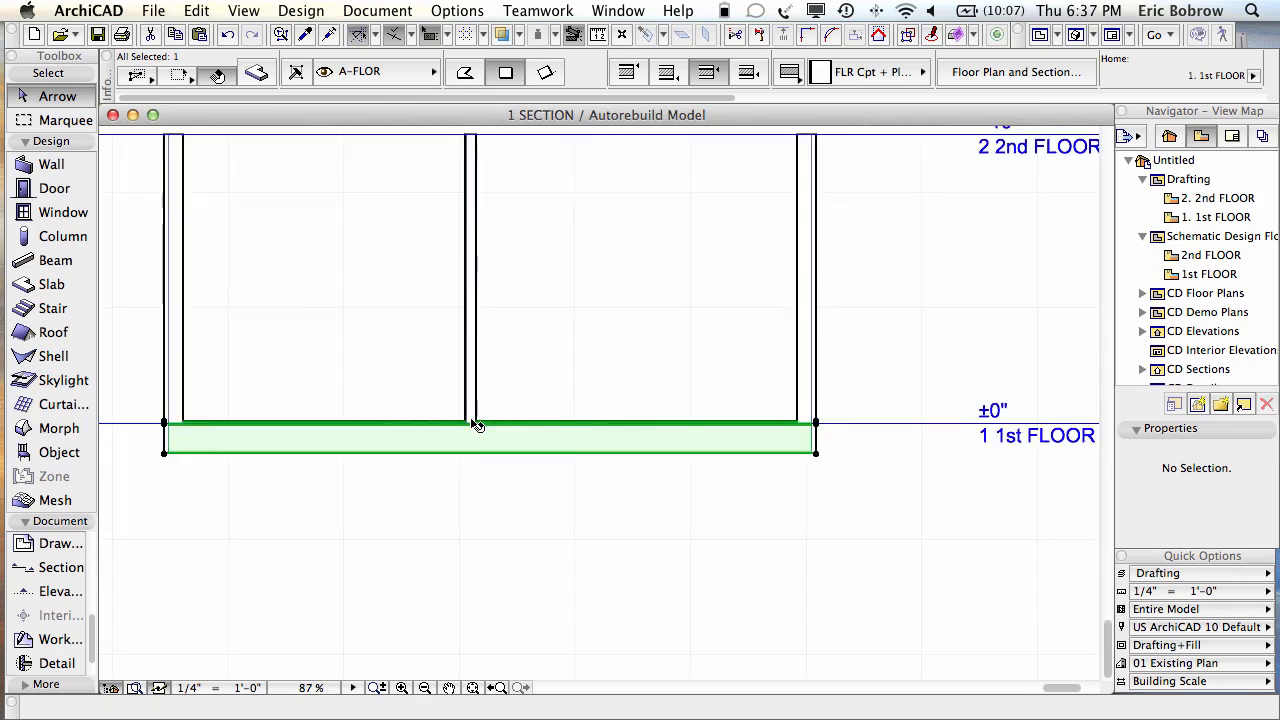
pyautogui.click(535, 520)
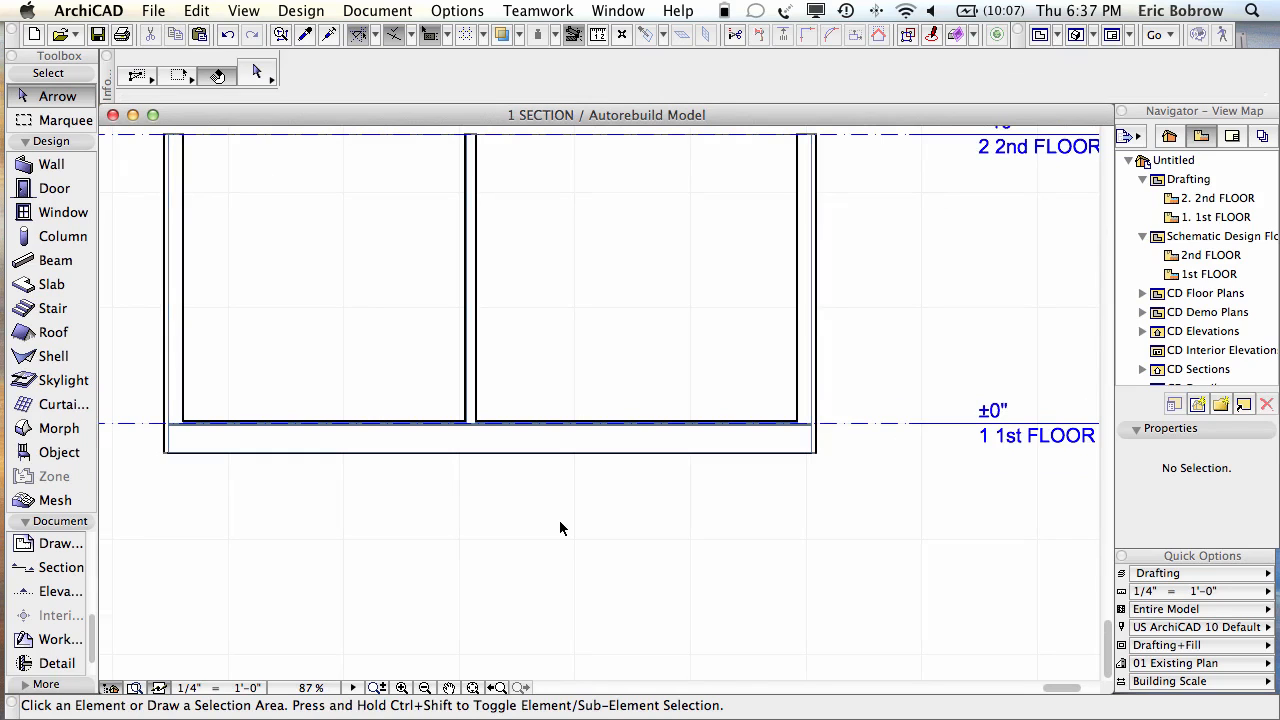
pyautogui.press('F2')
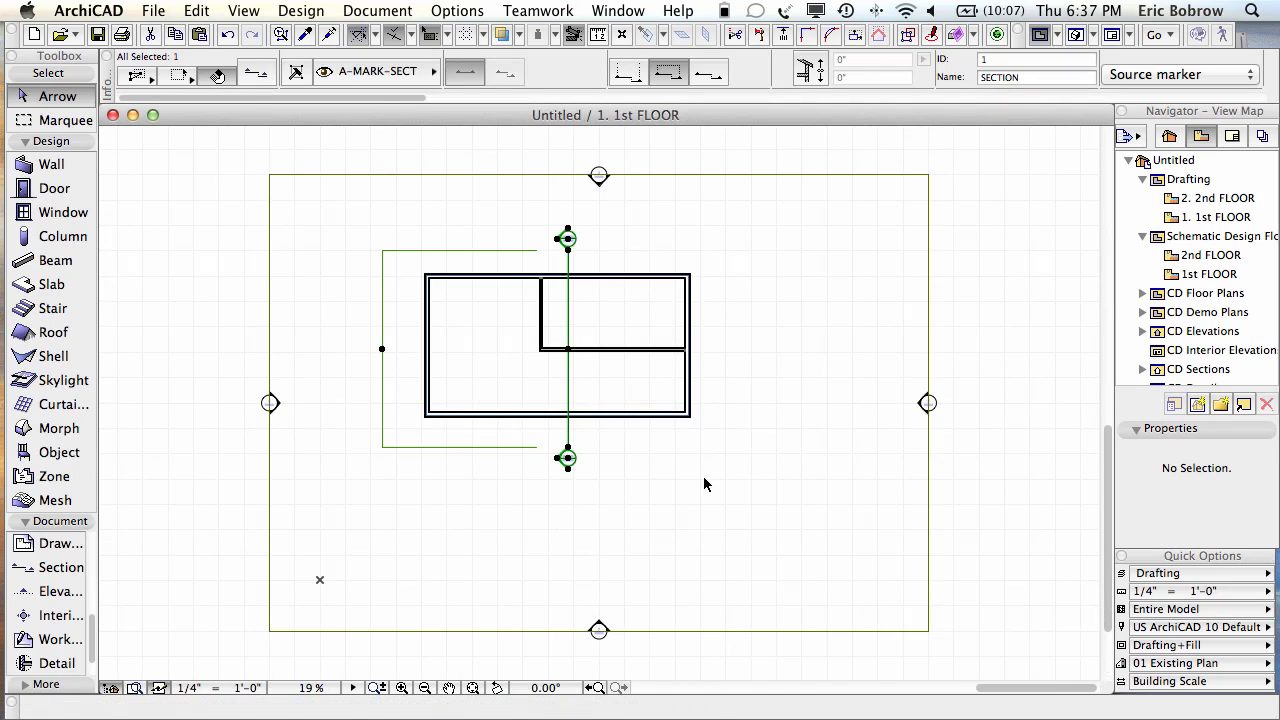
# Step: Copy all six walls and the floor slab from 1st FLOOR onto 2nd FLOOR
pyautogui.click(86, 161)
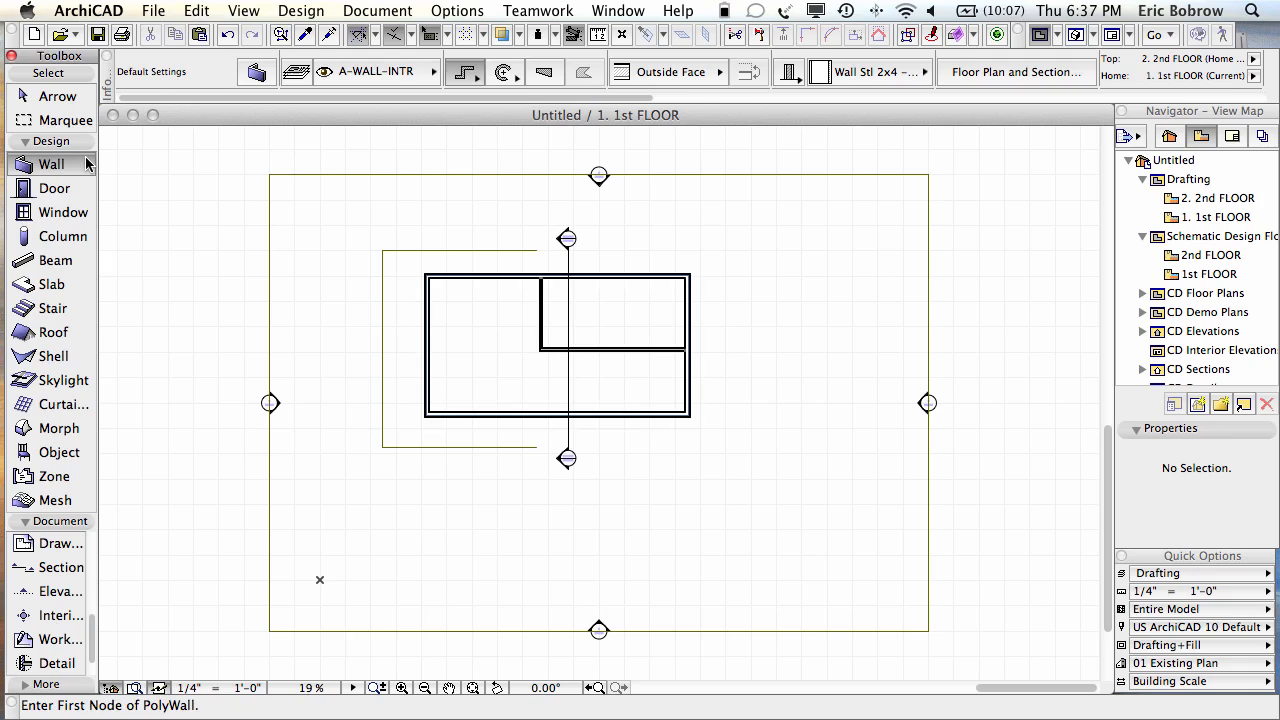
pyautogui.doubleClick(86, 164)
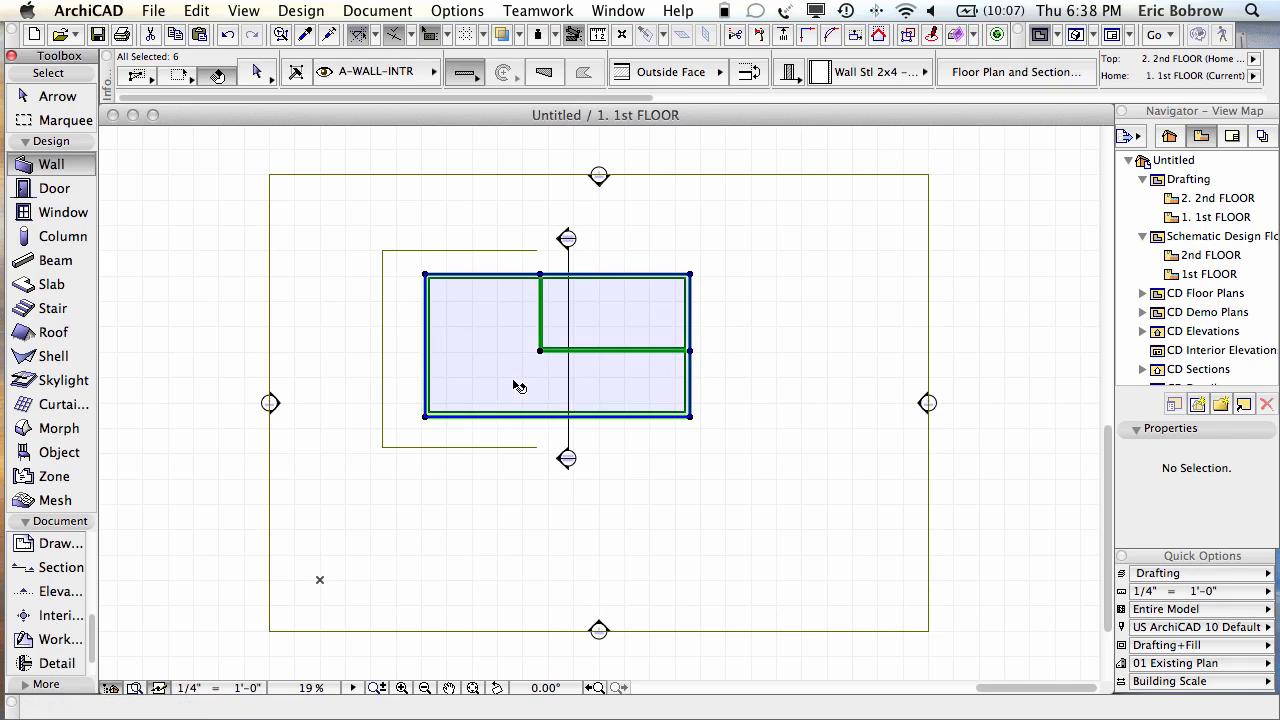
pyautogui.keyDown('shift'); pyautogui.click(513, 381); pyautogui.keyUp('shift')
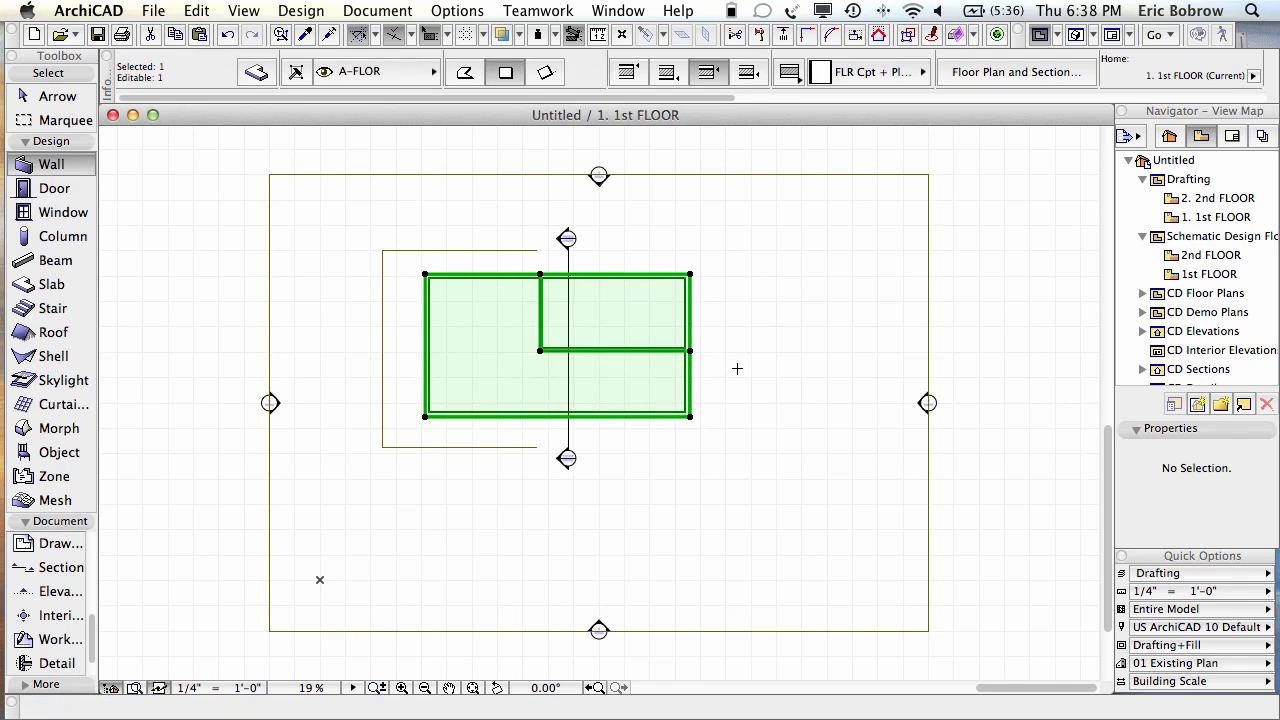
pyautogui.press('super+Up')
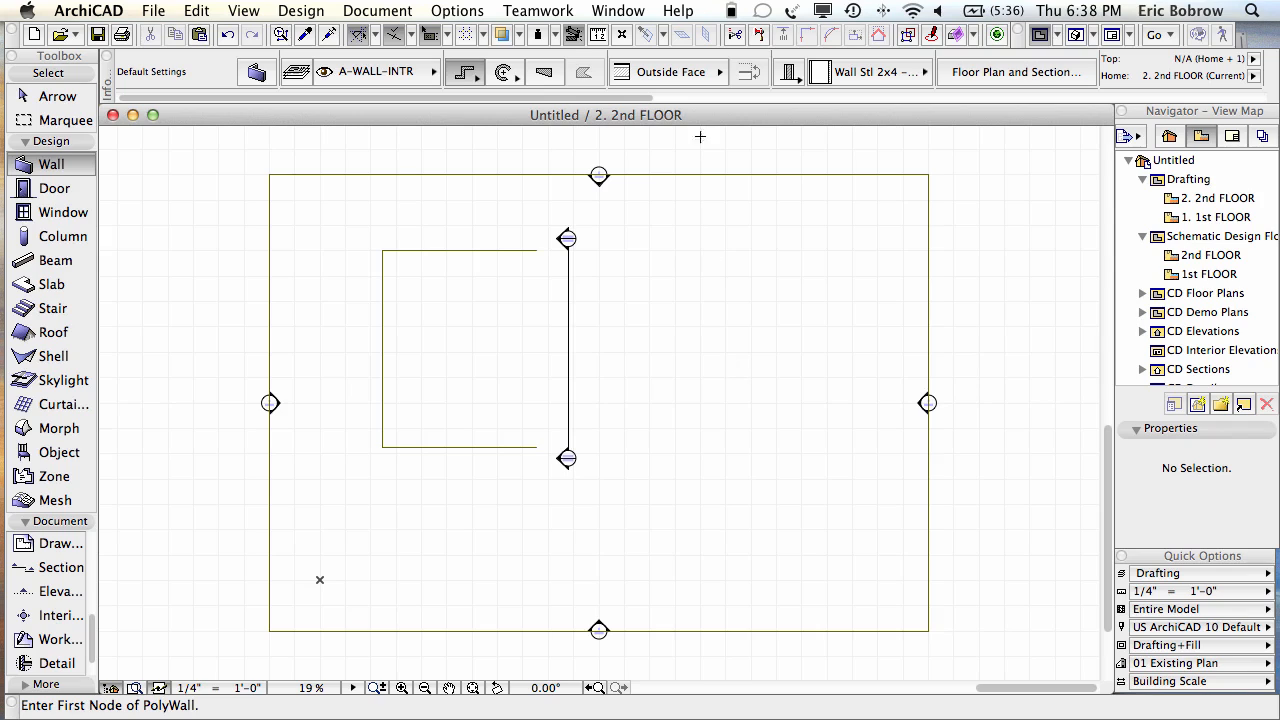
pyautogui.press('super+v')
pyautogui.click(784, 299)
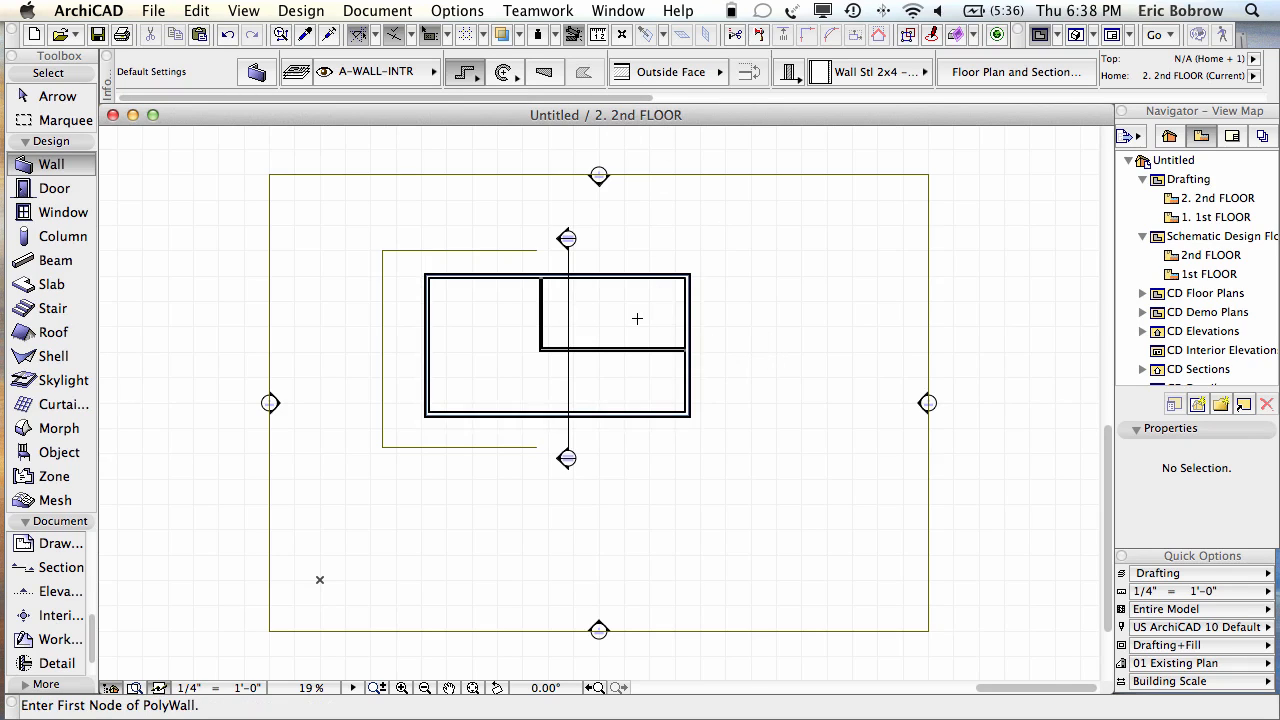
# Step: Check the two-storey building in 3D, then return to the section
pyautogui.press('F3')
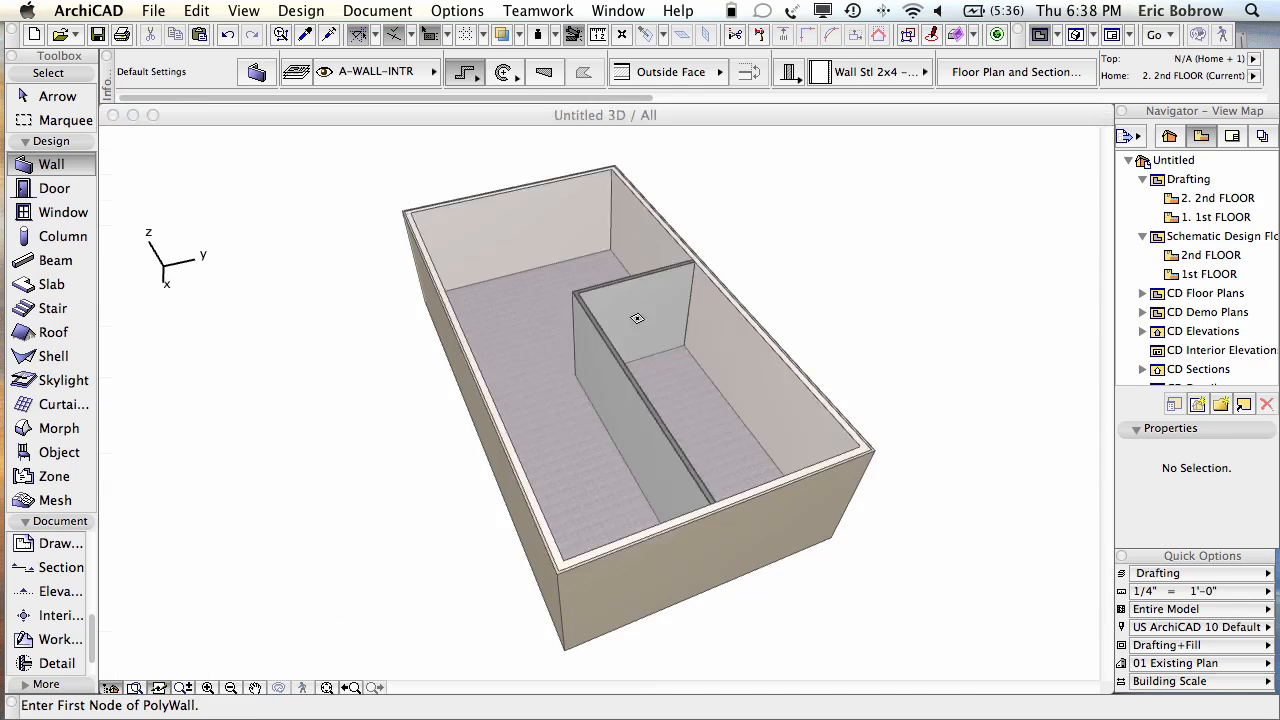
pyautogui.keyDown('shift'); pyautogui.moveTo(1033, 446); pyautogui.dragTo(1043, 366, button='middle'); pyautogui.keyUp('shift')
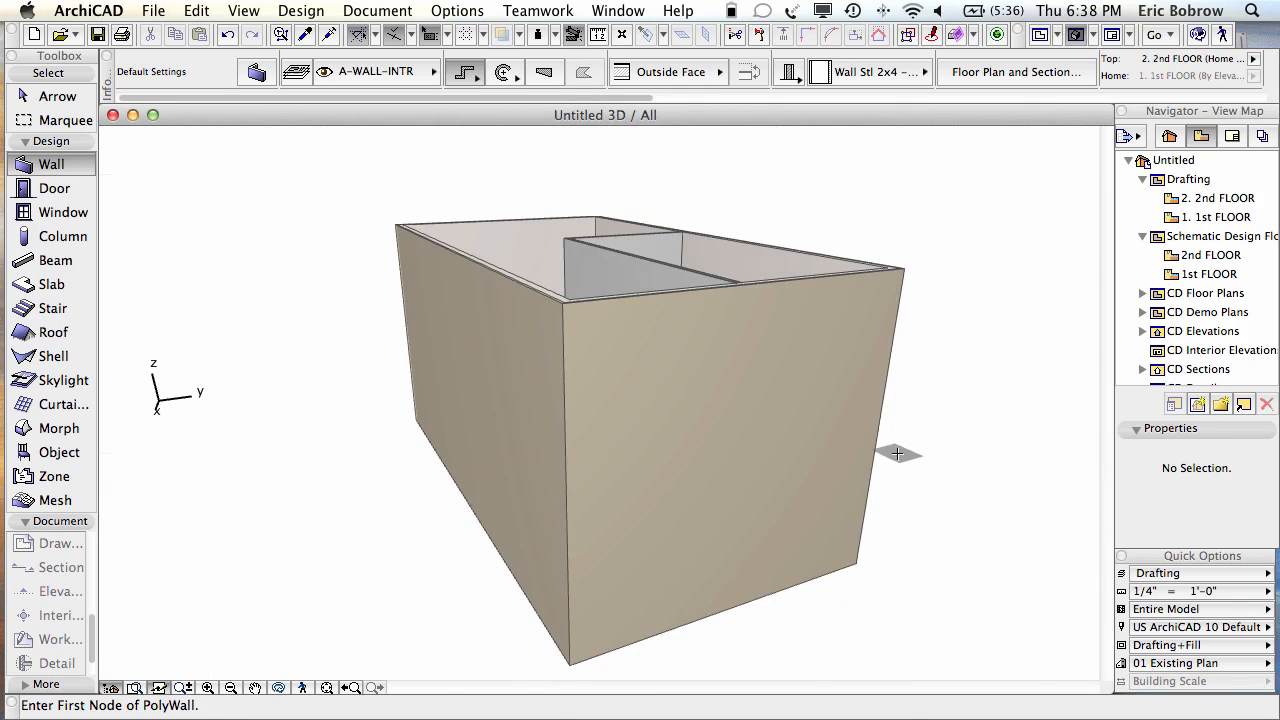
pyautogui.press('F6')
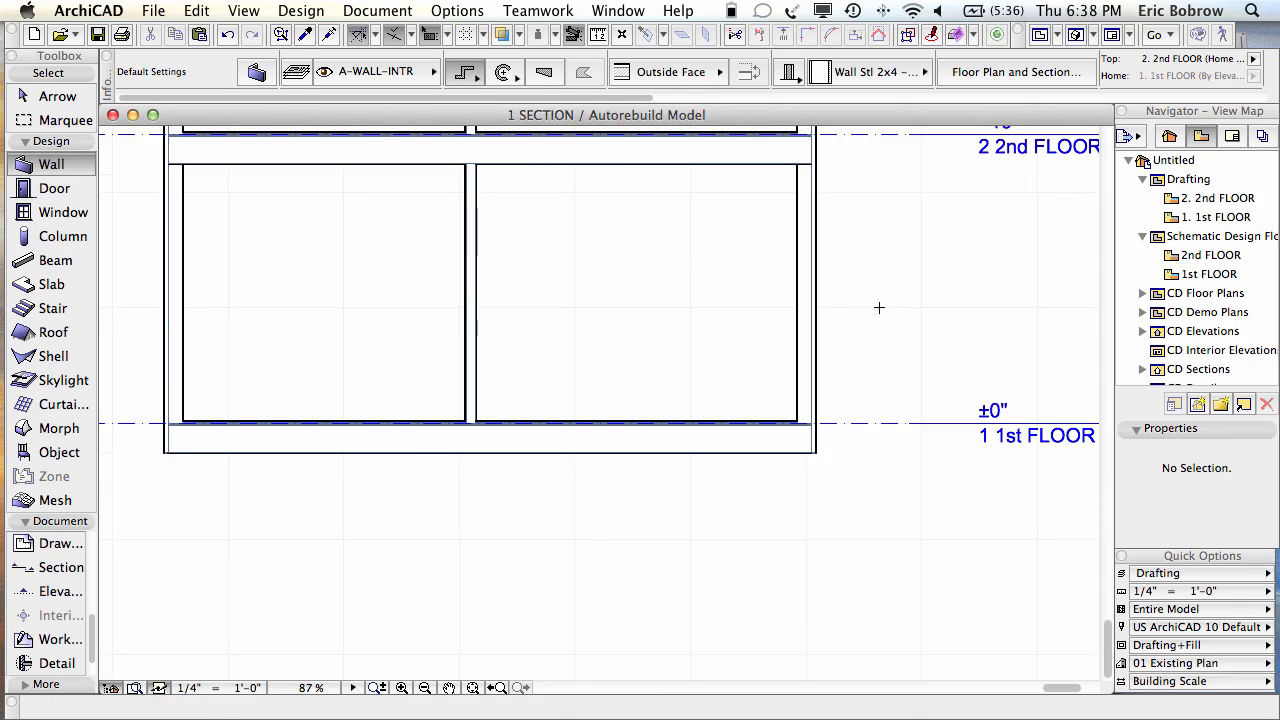
pyautogui.moveTo(883, 303); pyautogui.dragTo(983, 478, button='middle')
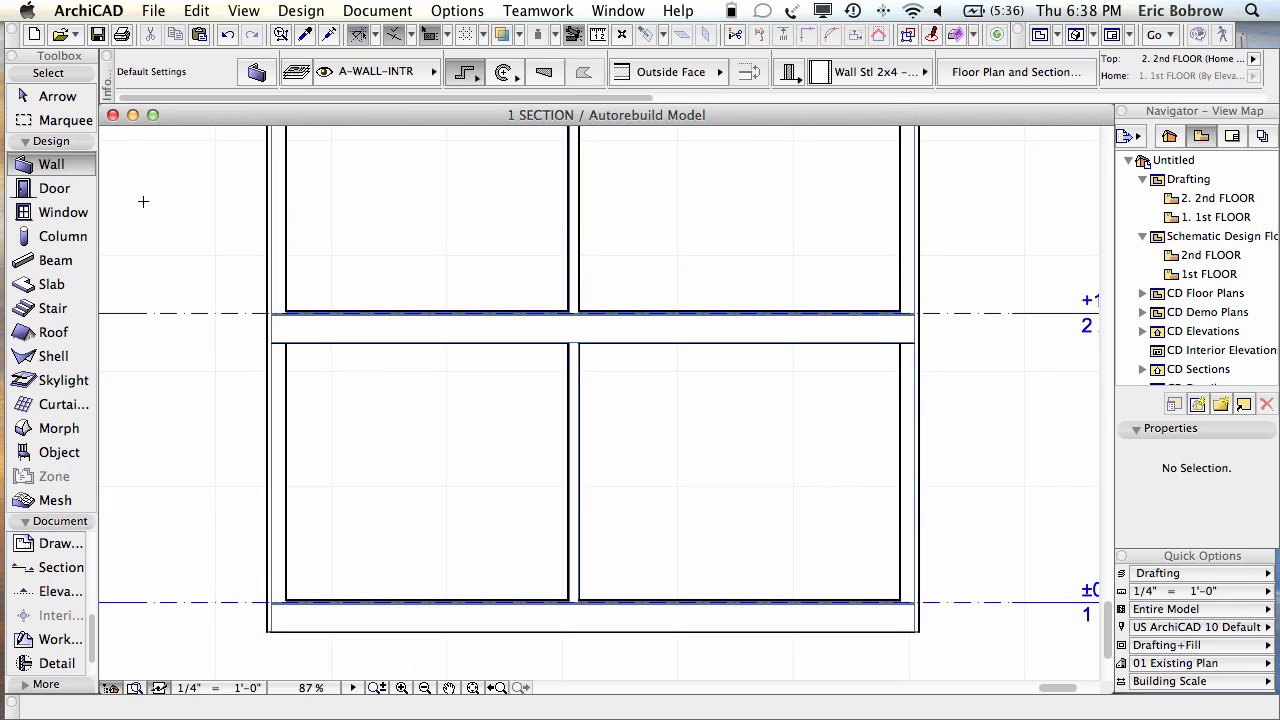
pyautogui.scroll(5, 249, 303)
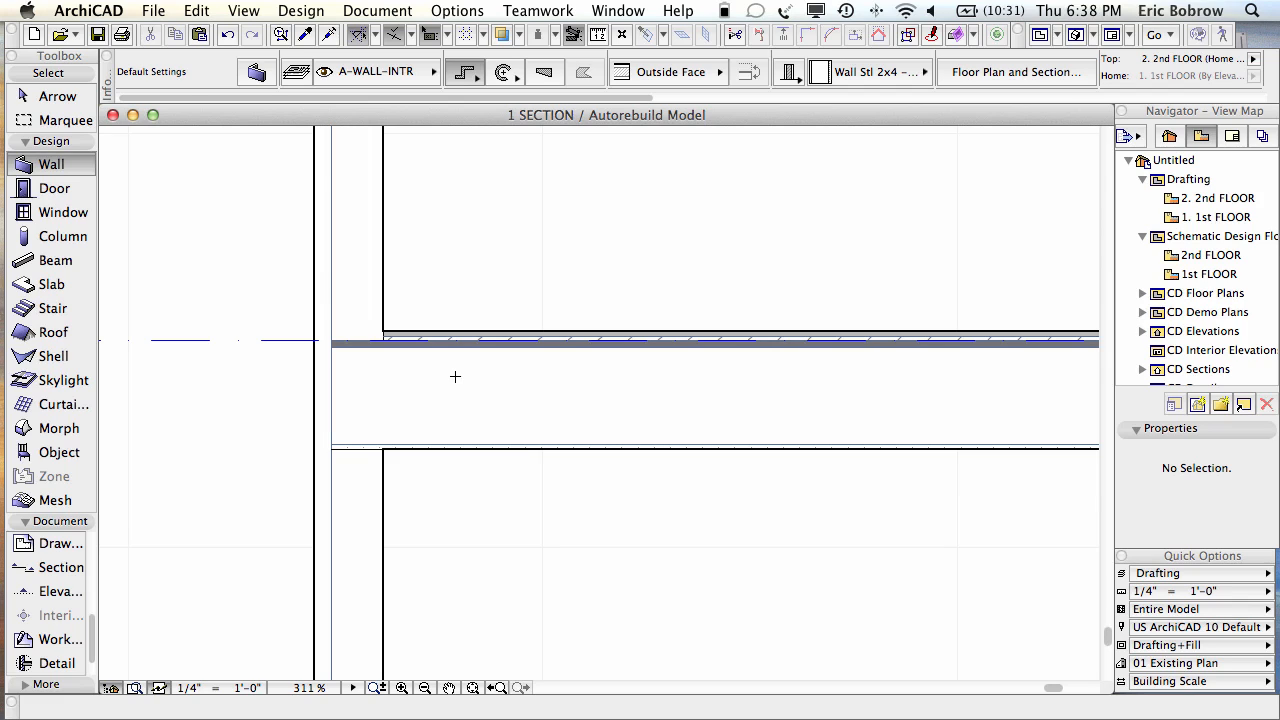
pyautogui.keyDown('shift'); pyautogui.click(453, 376); pyautogui.keyUp('shift')
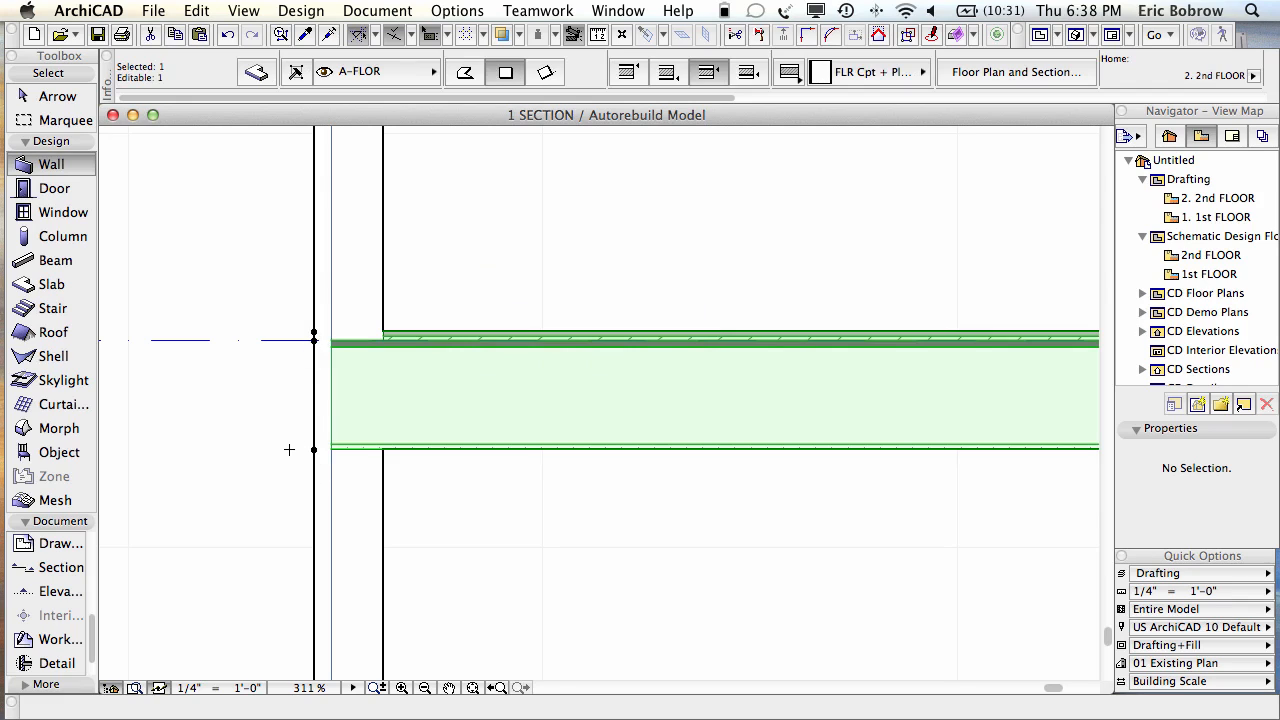
pyautogui.press('Escape')
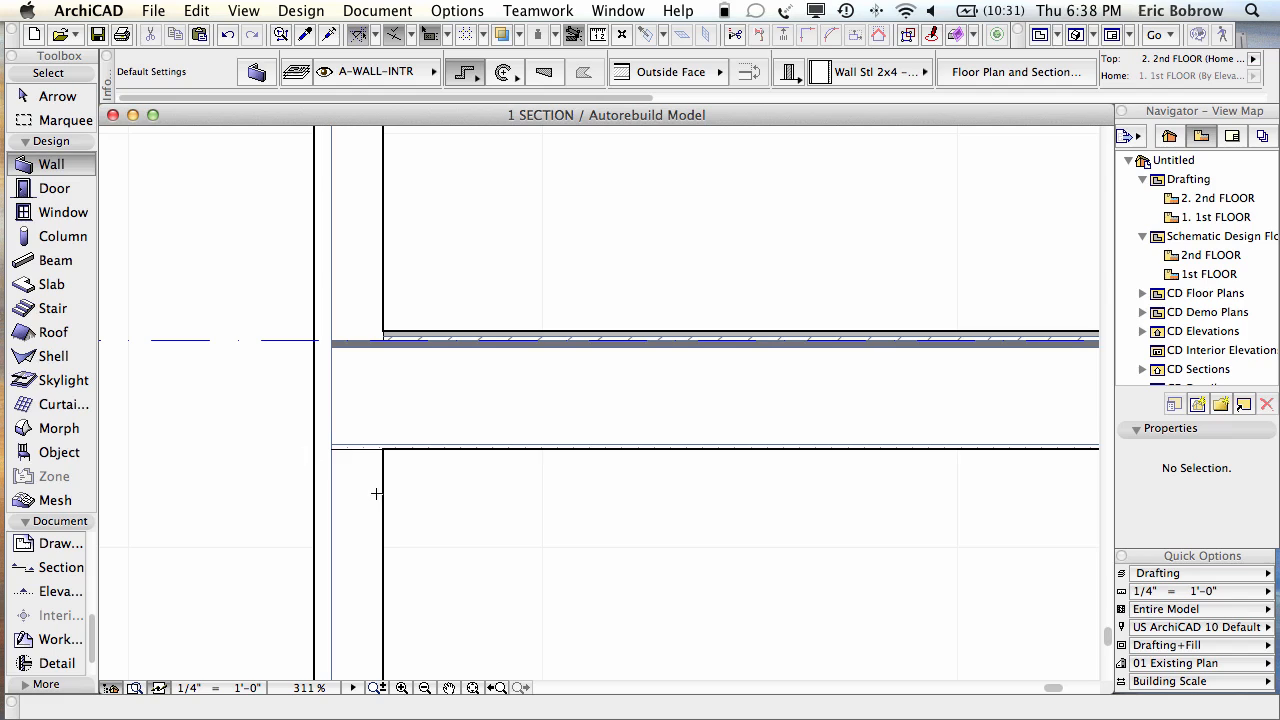
pyautogui.press('shift')
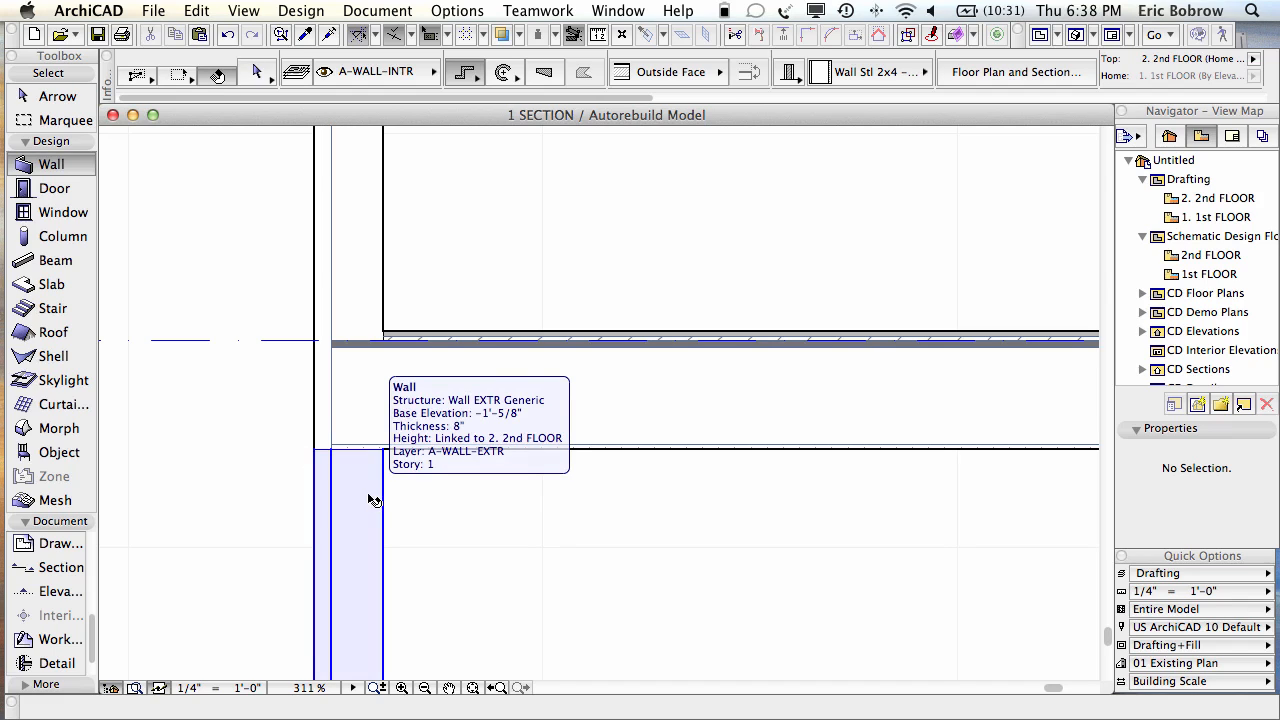
pyautogui.keyDown('shift'); pyautogui.click(366, 481); pyautogui.keyUp('shift')
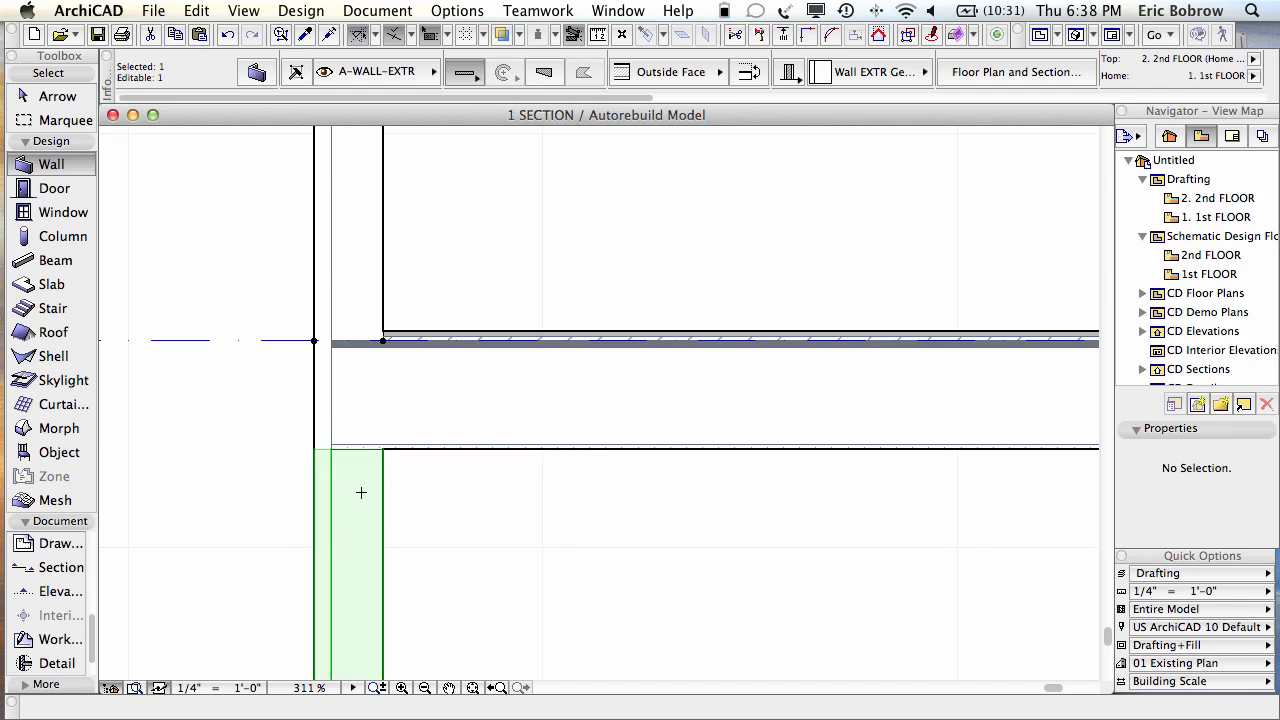
pyautogui.scroll(3, 411, 480)
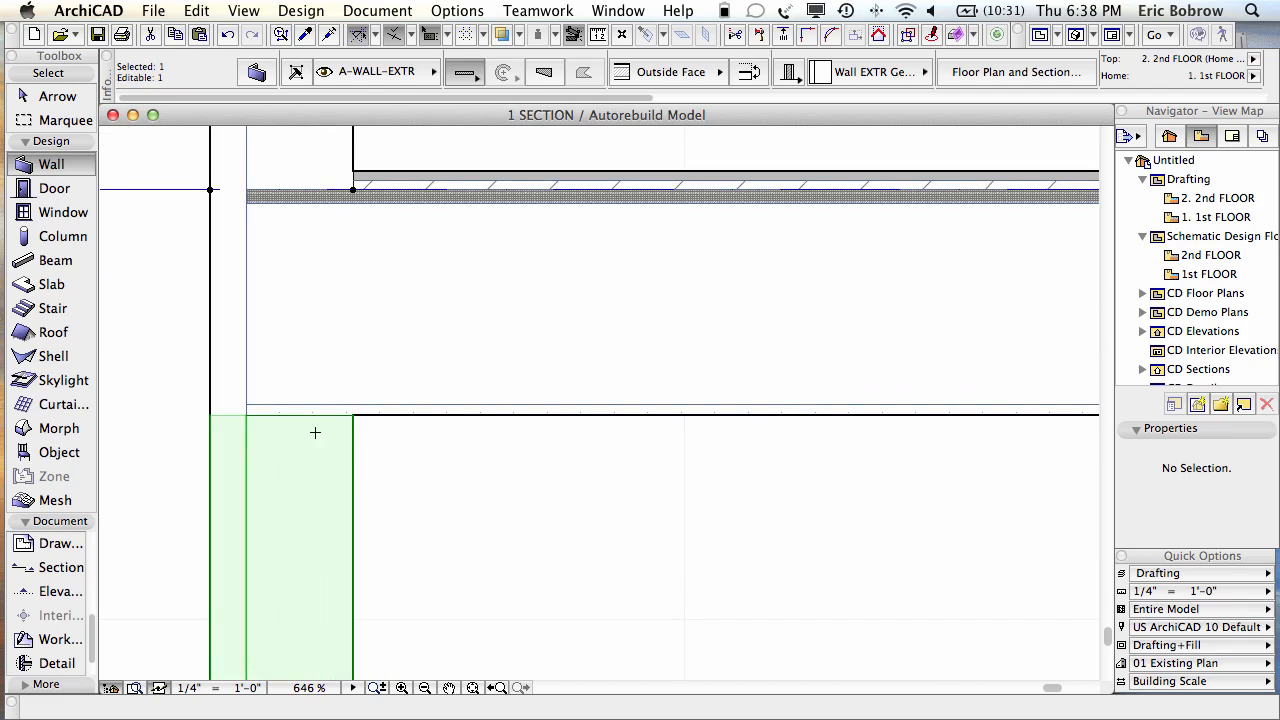
pyautogui.press('Escape')
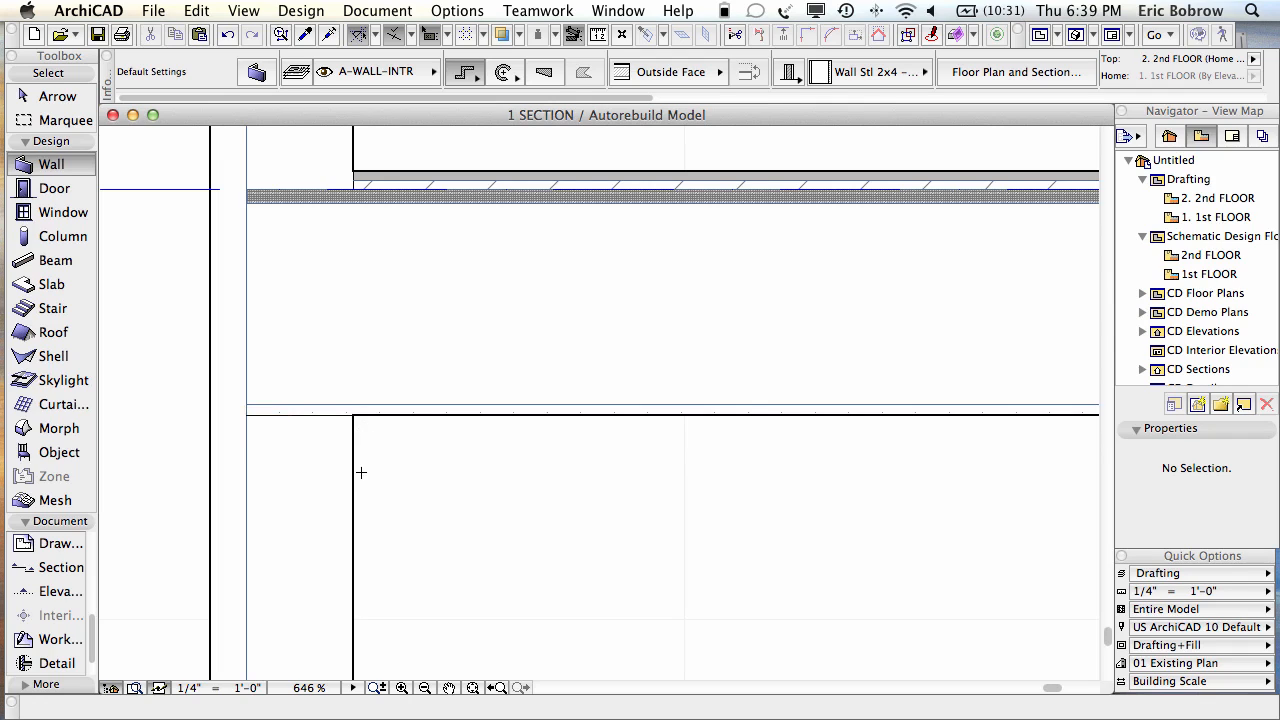
pyautogui.click(312, 146)
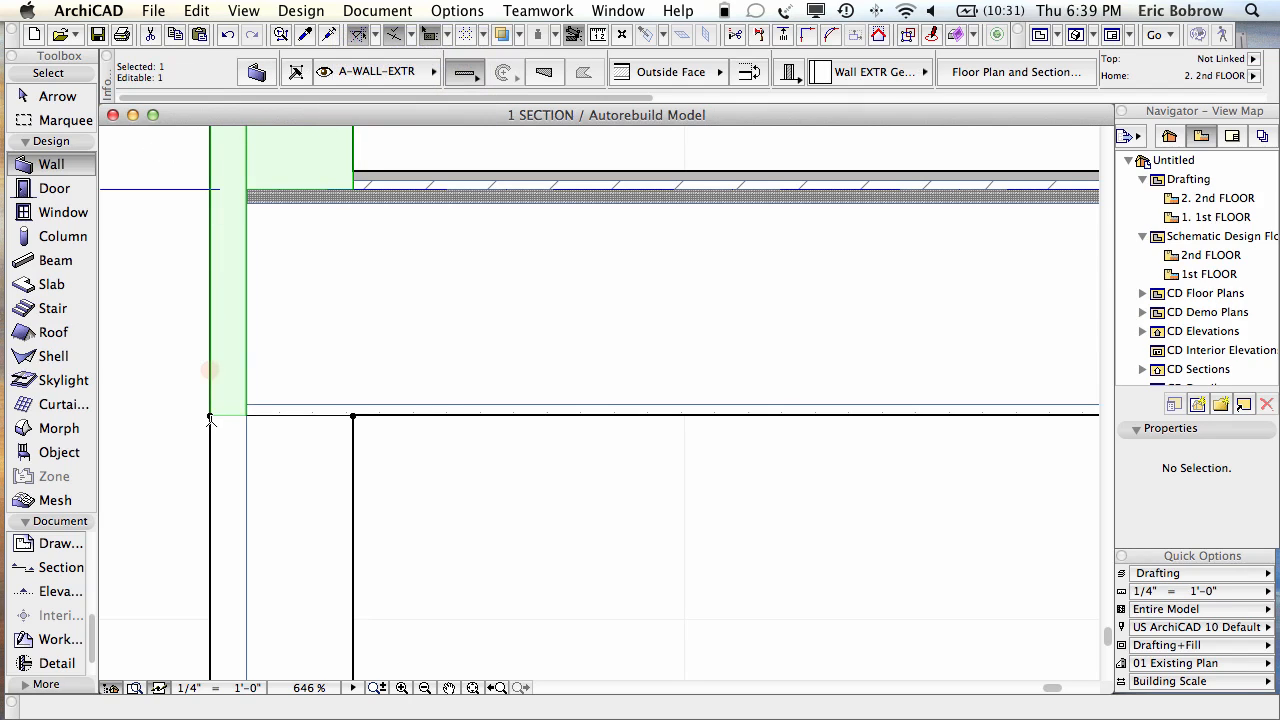
pyautogui.press('Escape')
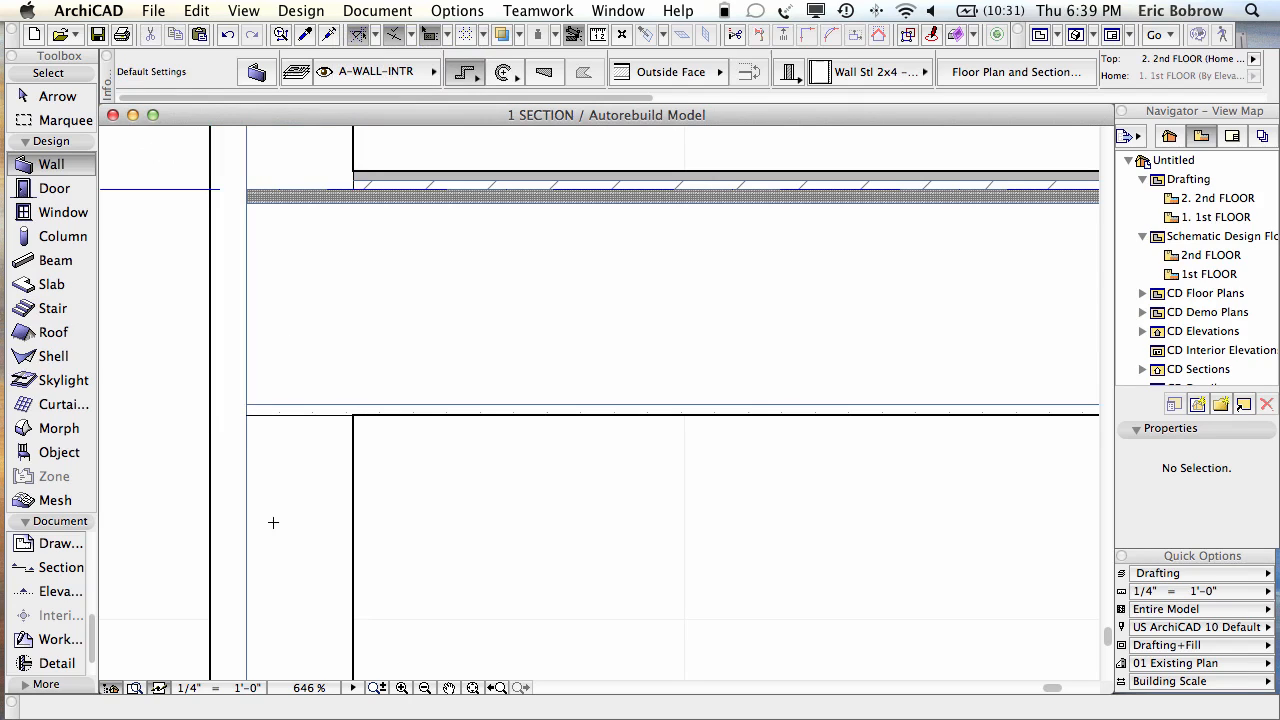
pyautogui.keyDown('shift'); pyautogui.click(282, 510); pyautogui.keyUp('shift')
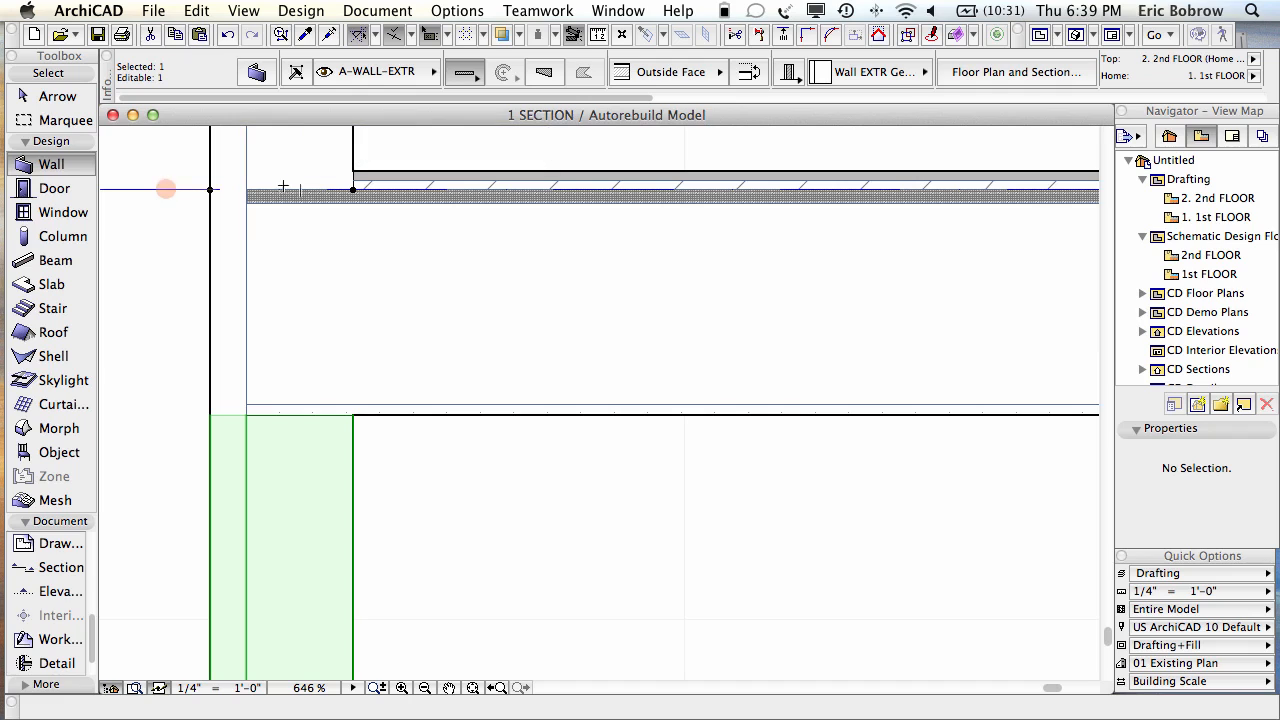
pyautogui.press('Escape')
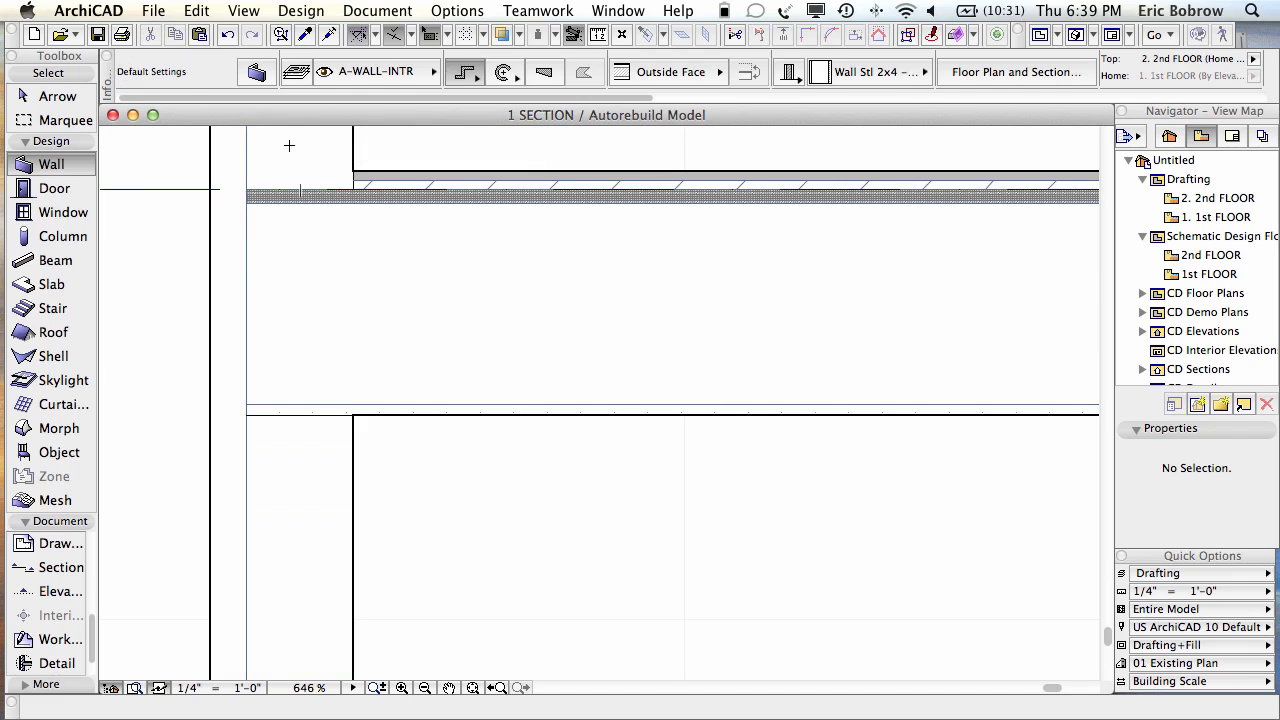
pyautogui.keyDown('shift'); pyautogui.click(348, 148); pyautogui.keyUp('shift')
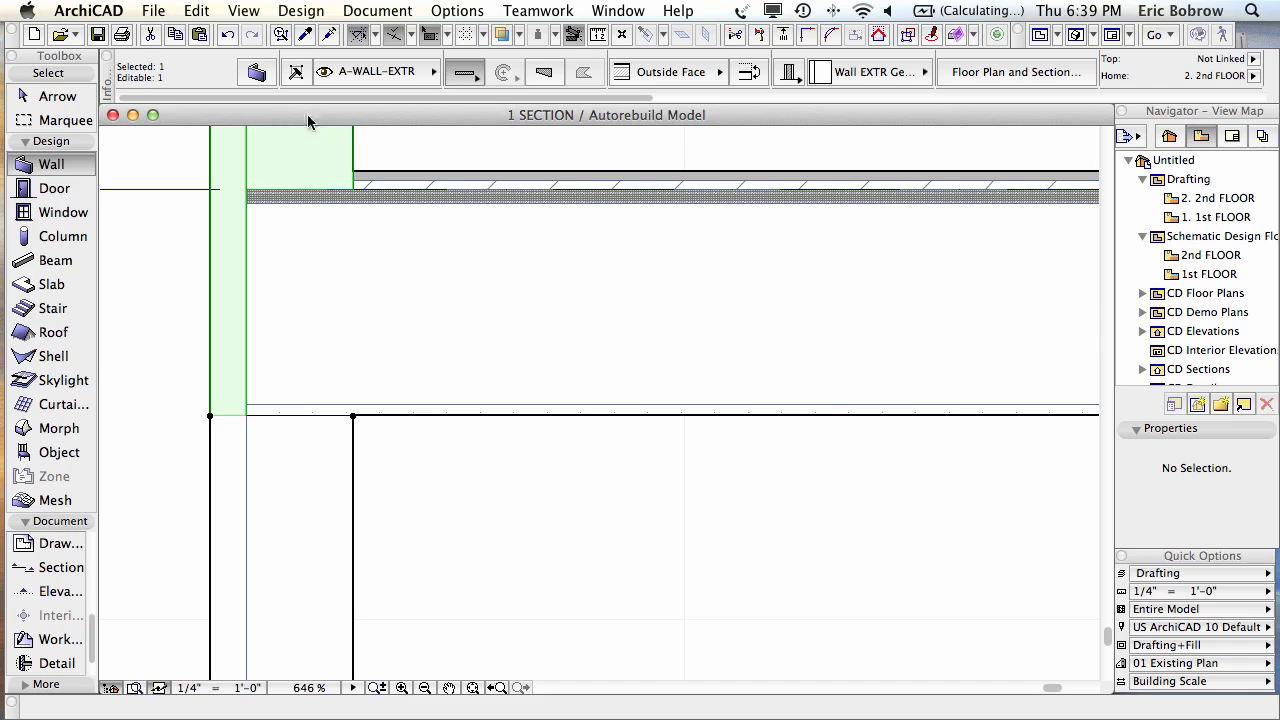
# Step: Adjust the upper exterior wall's bottom to the slab's Core Top with Adjust Elements to Slabs
pyautogui.click(200, 11)
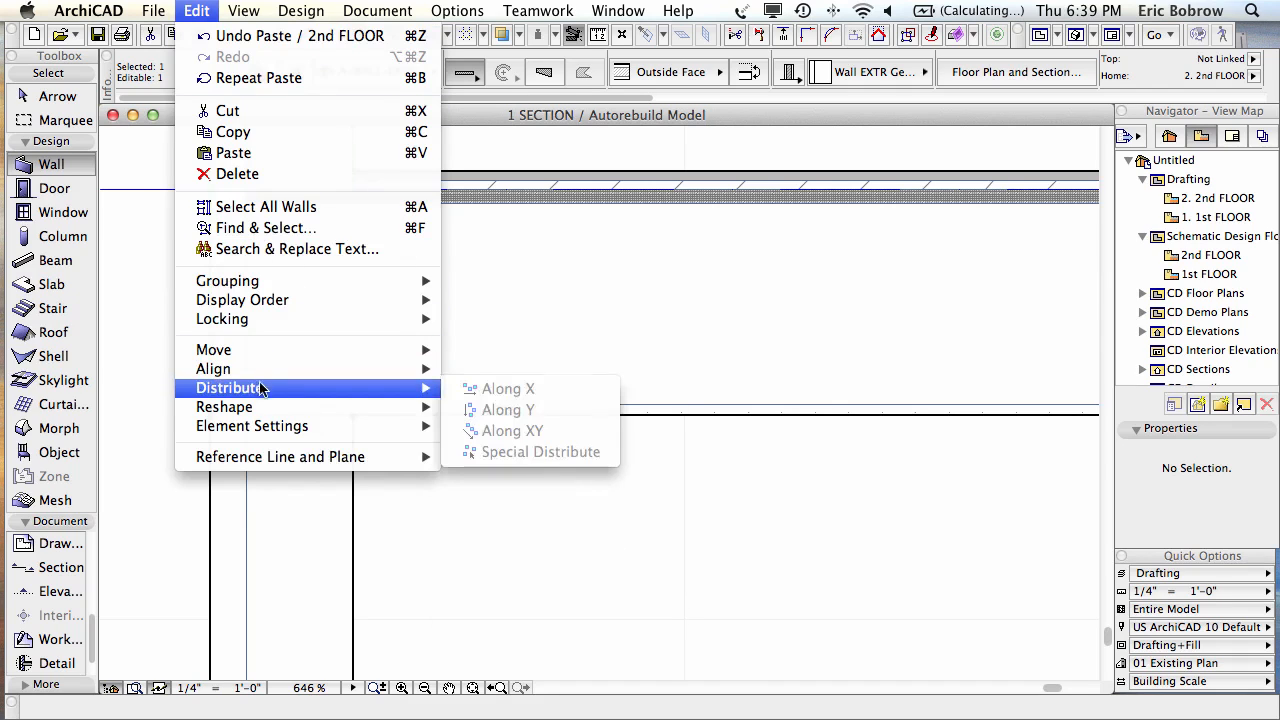
pyautogui.moveTo(256, 408)
pyautogui.click(678, 531)
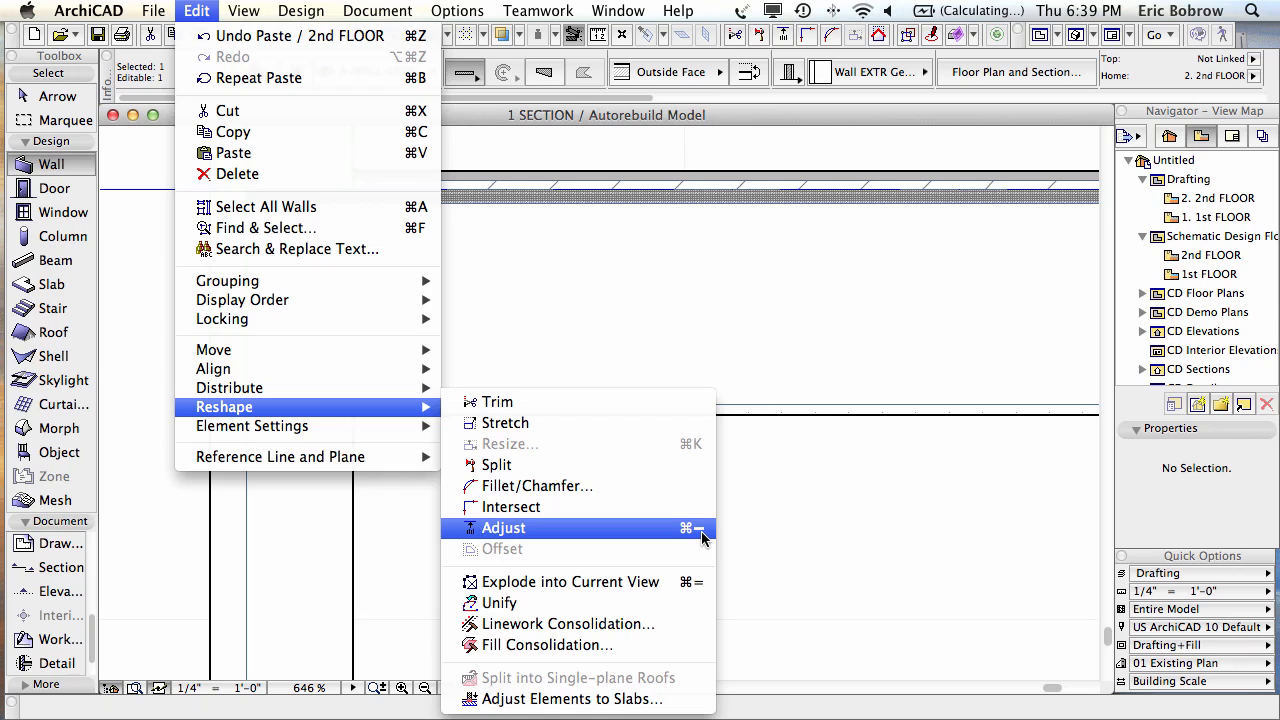
pyautogui.click(697, 537)
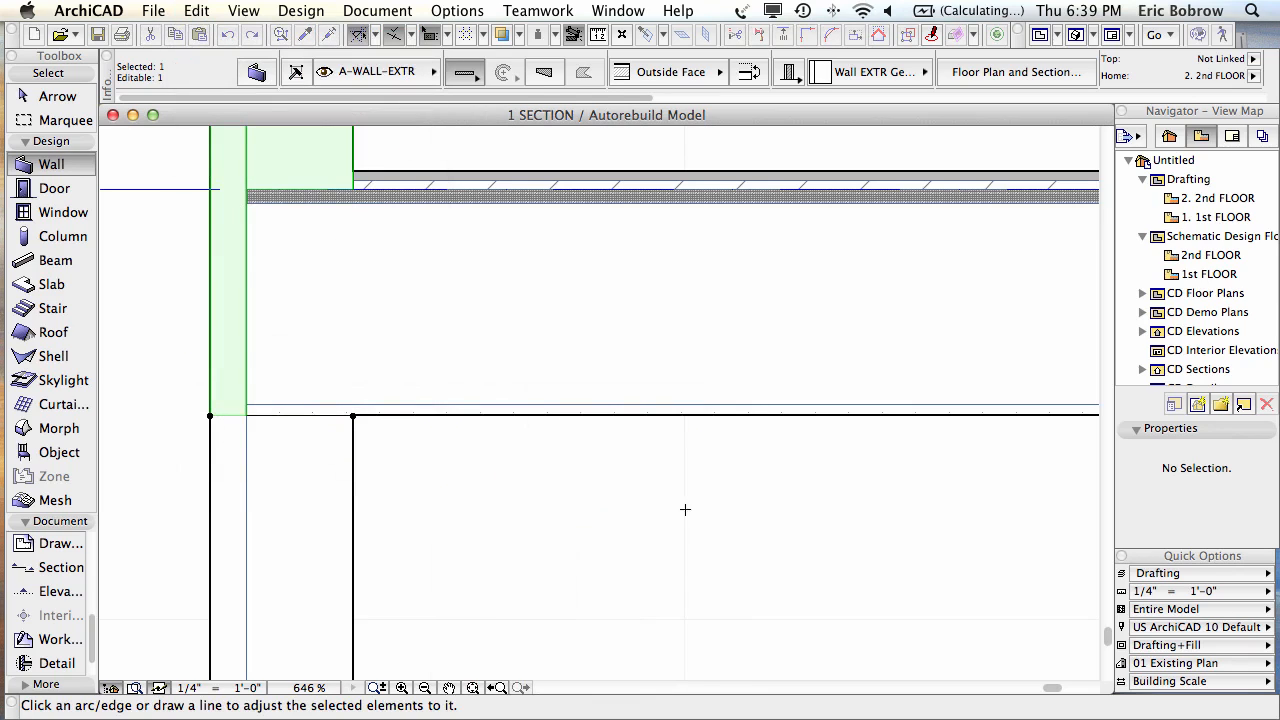
pyautogui.click(510, 303)
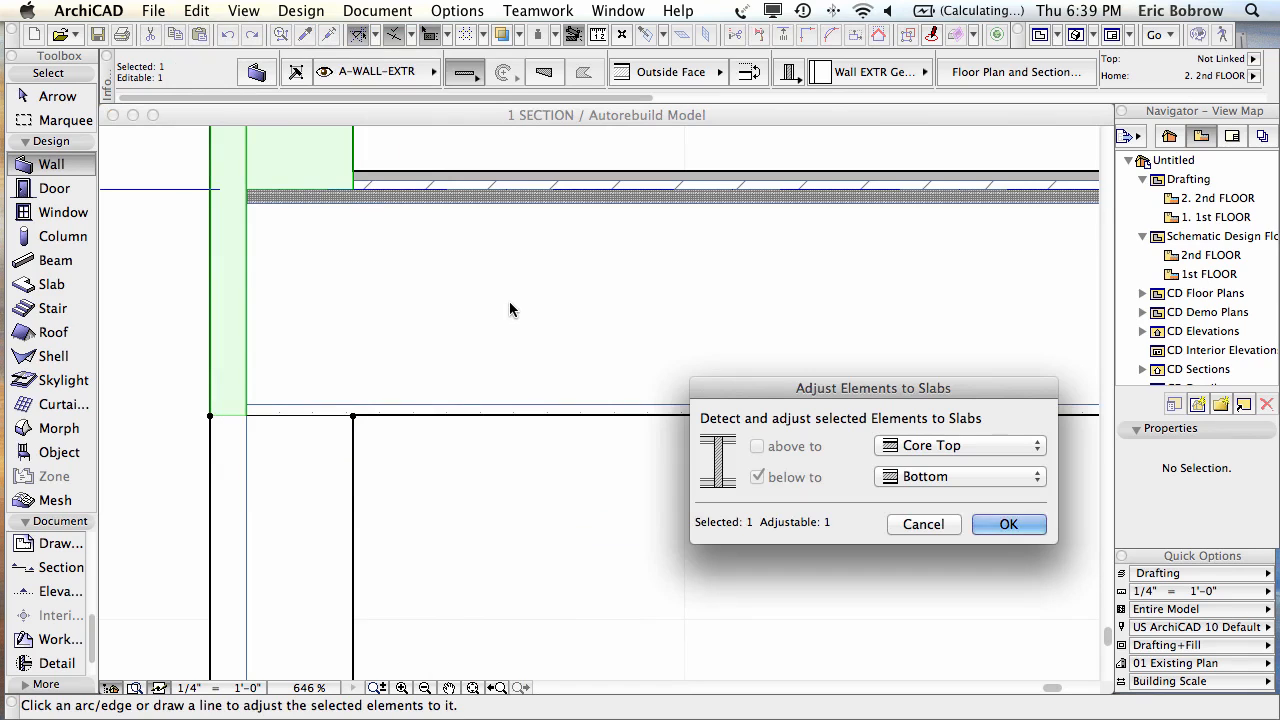
pyautogui.click(922, 479)
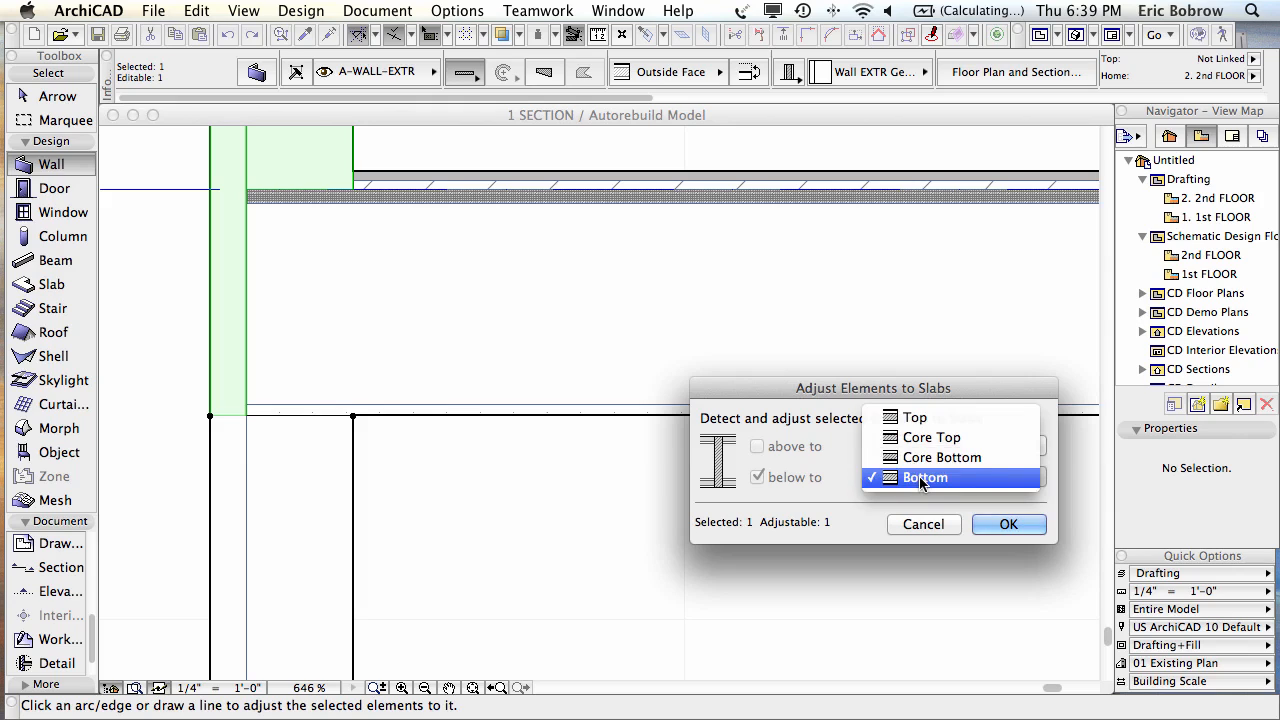
pyautogui.click(927, 445)
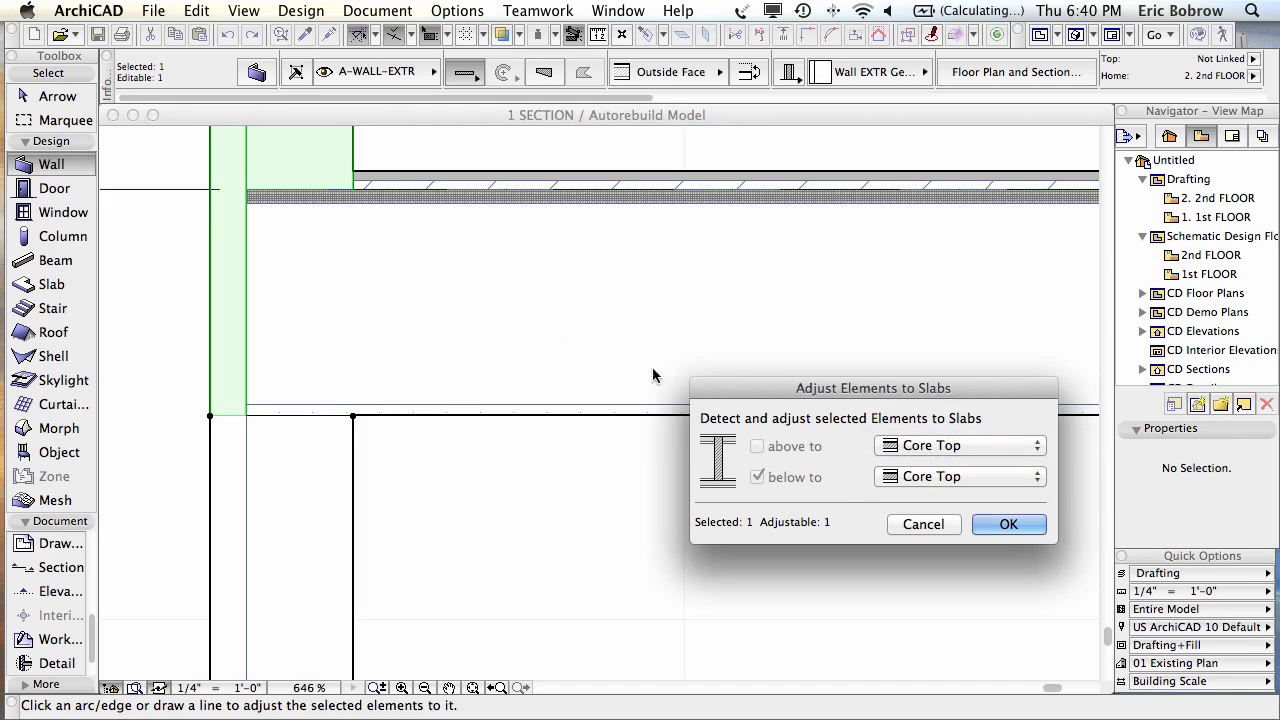
pyautogui.click(1006, 524)
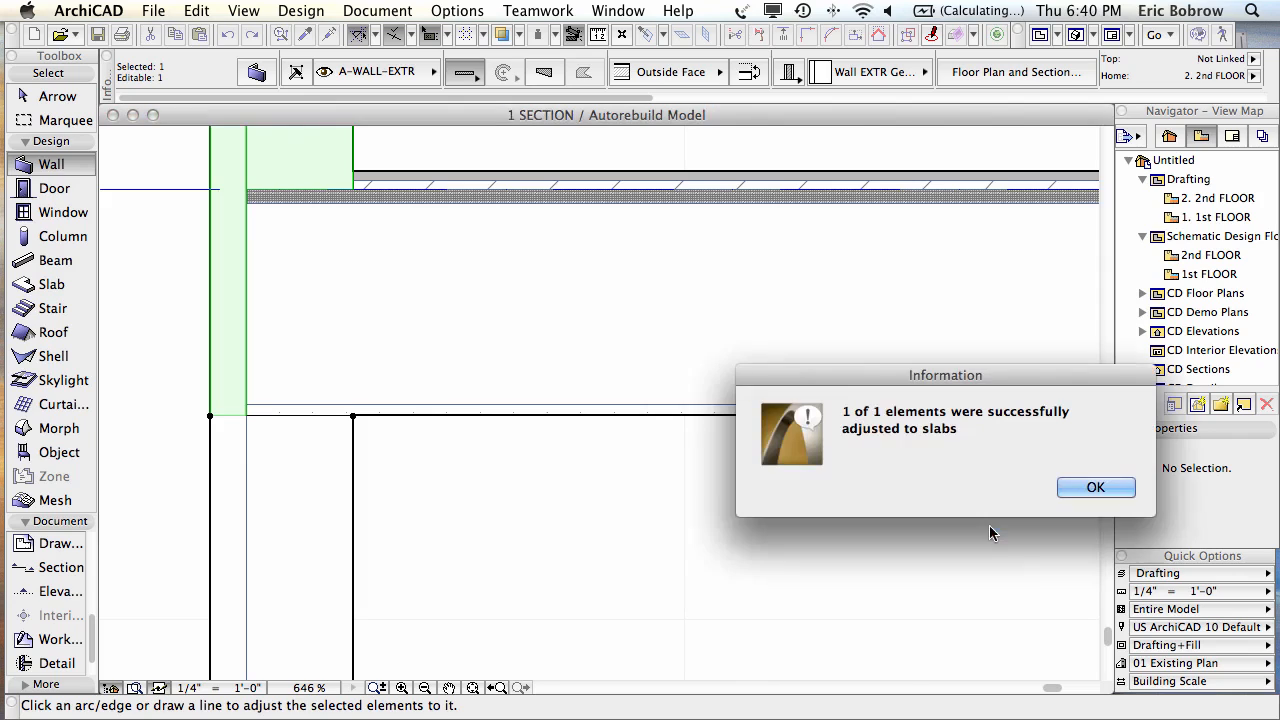
pyautogui.click(1098, 487)
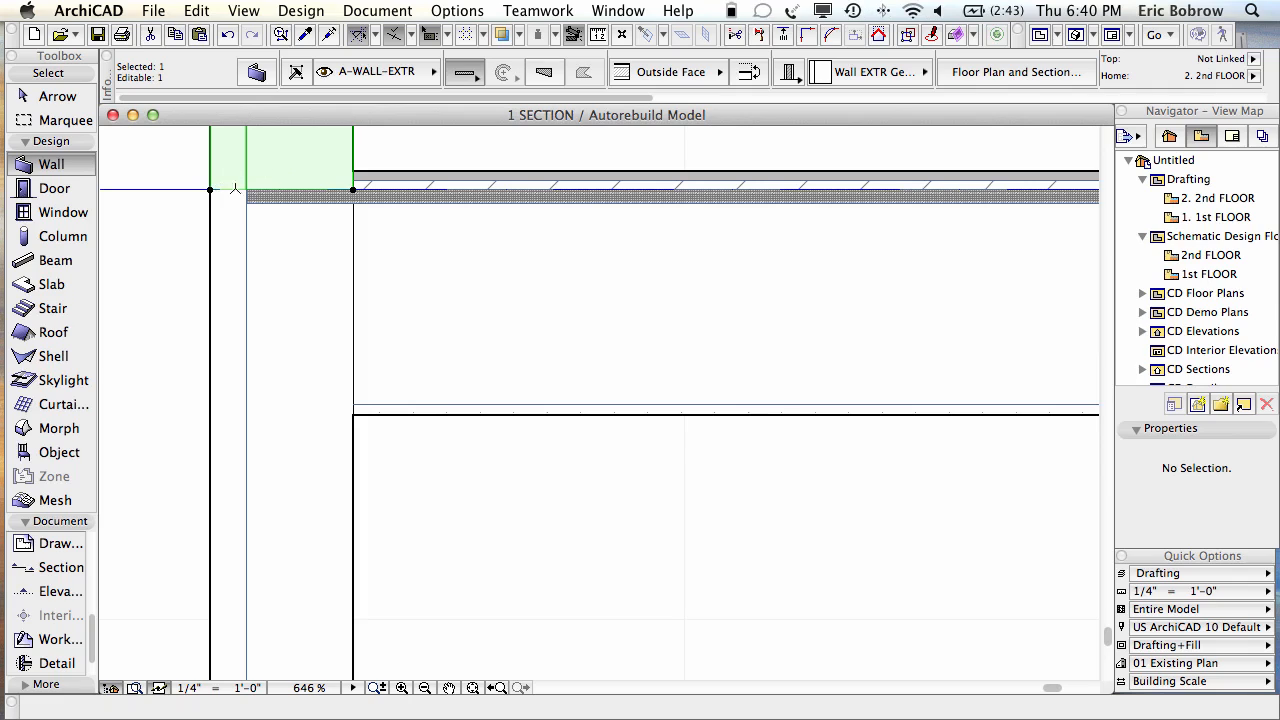
# Step: Select the lower exterior wall and open its Wall EXTR Generic composite in Composites
pyautogui.click(267, 189)
pyautogui.press('Escape')
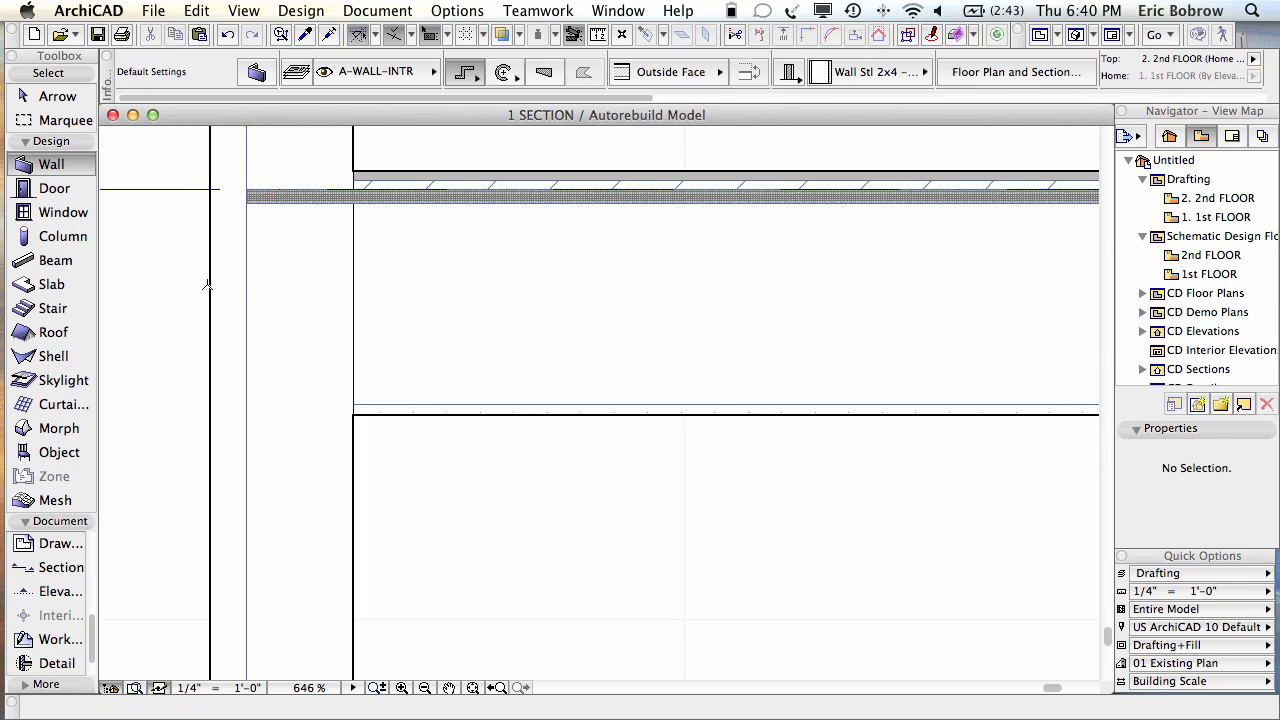
pyautogui.keyDown('shift'); pyautogui.click(344, 571); pyautogui.keyUp('shift')
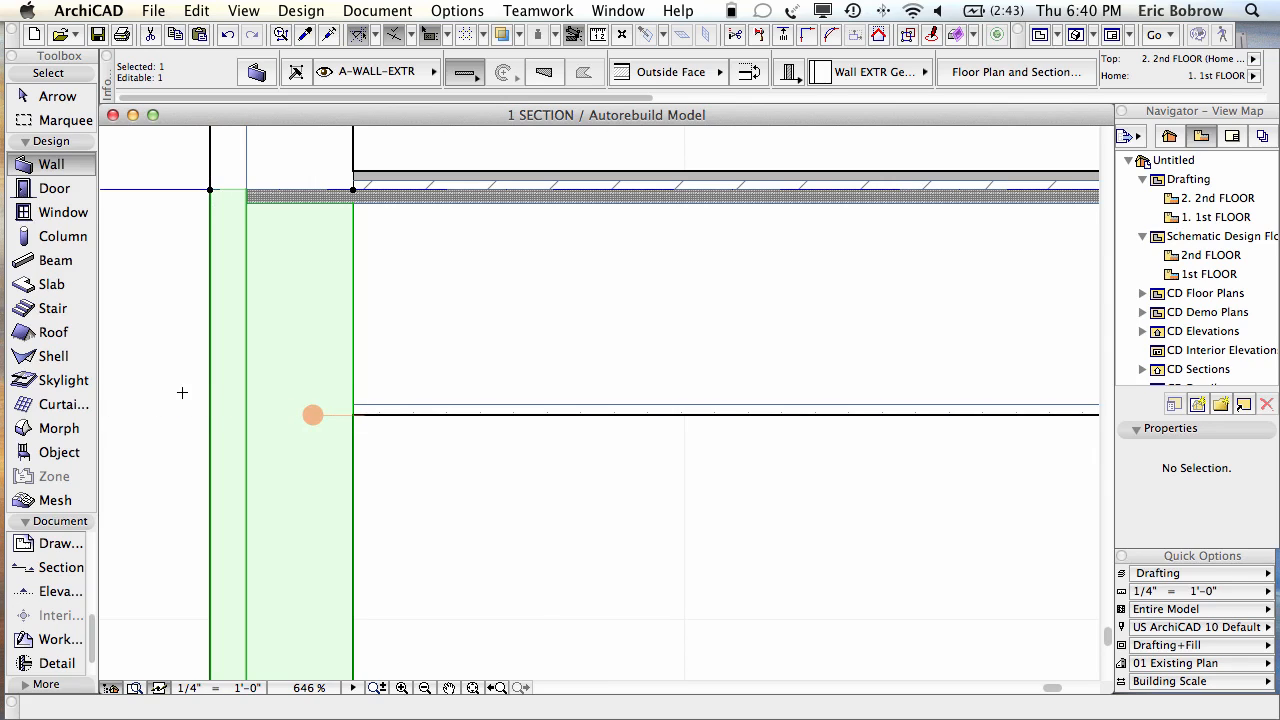
pyautogui.press('Escape')
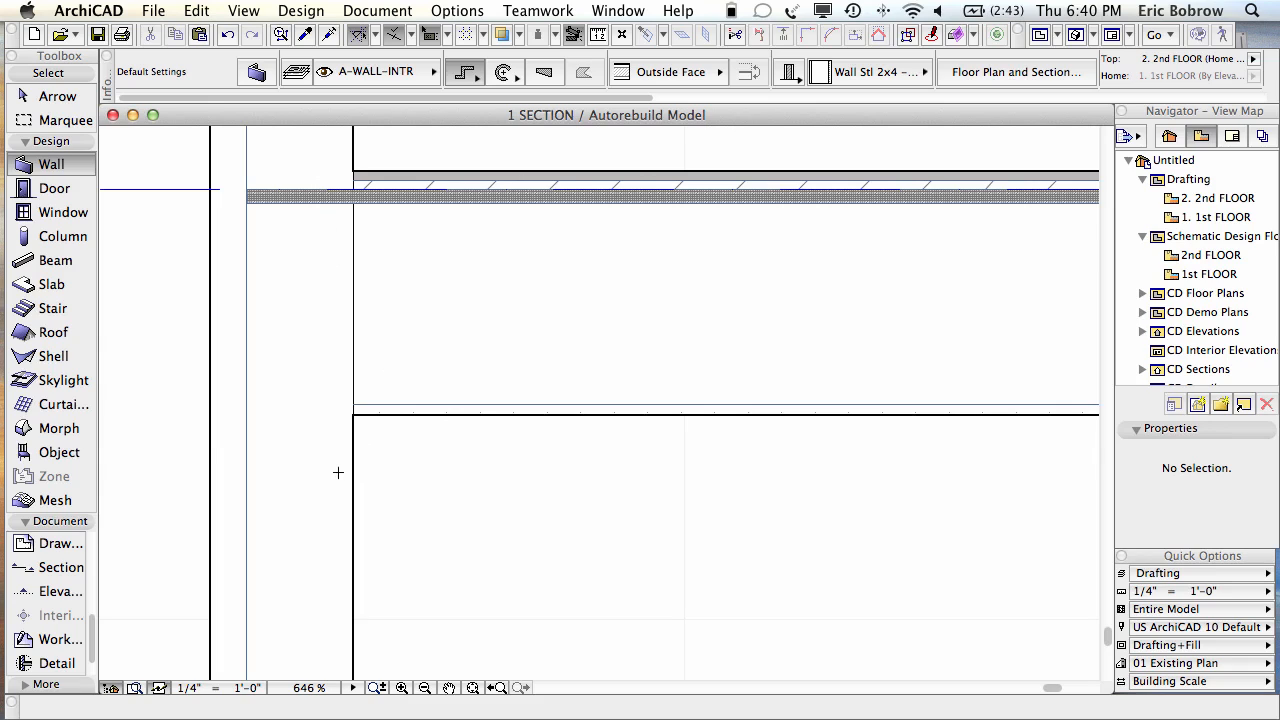
pyautogui.press('shift')
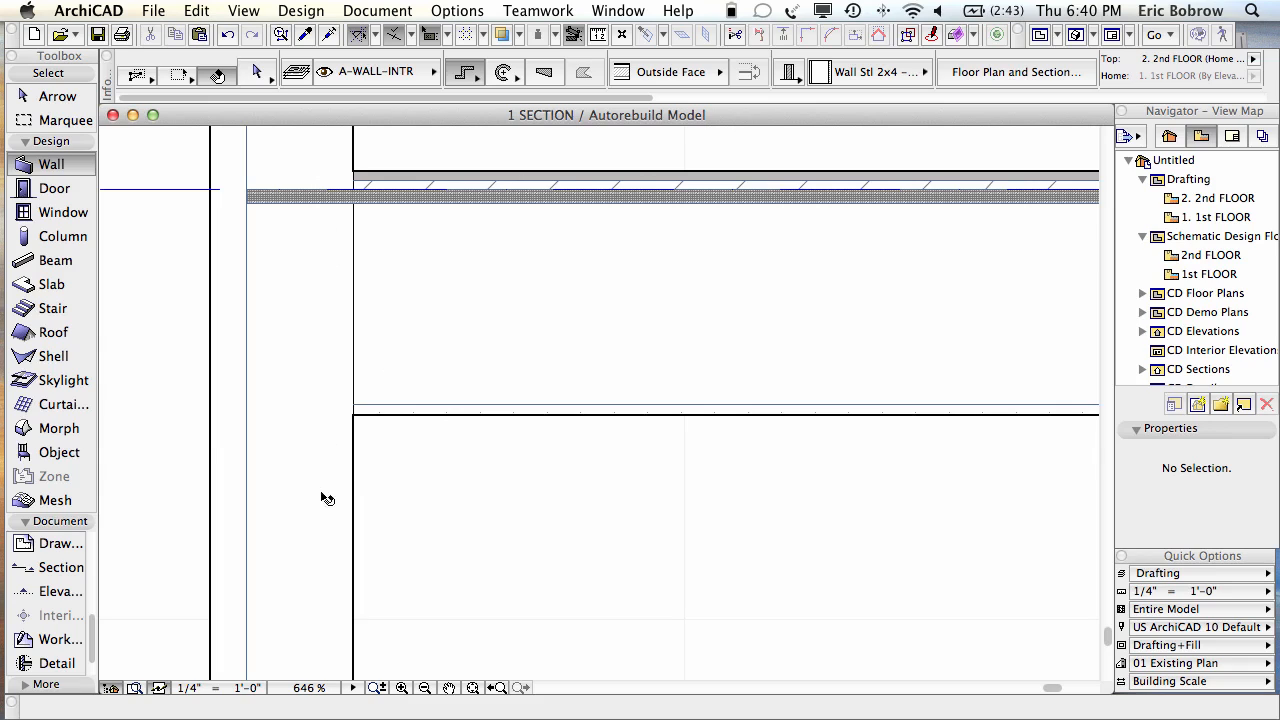
pyautogui.keyDown('shift'); pyautogui.click(305, 496); pyautogui.keyUp('shift')
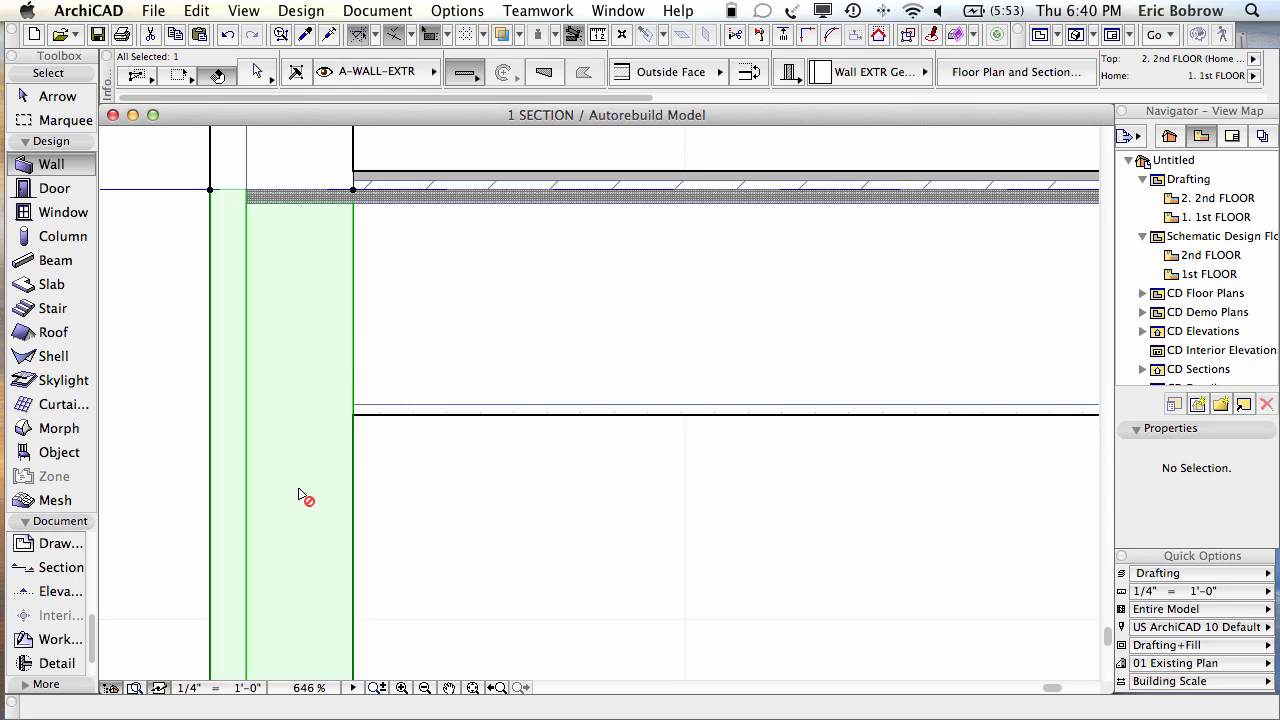
pyautogui.press('shift+super+t')
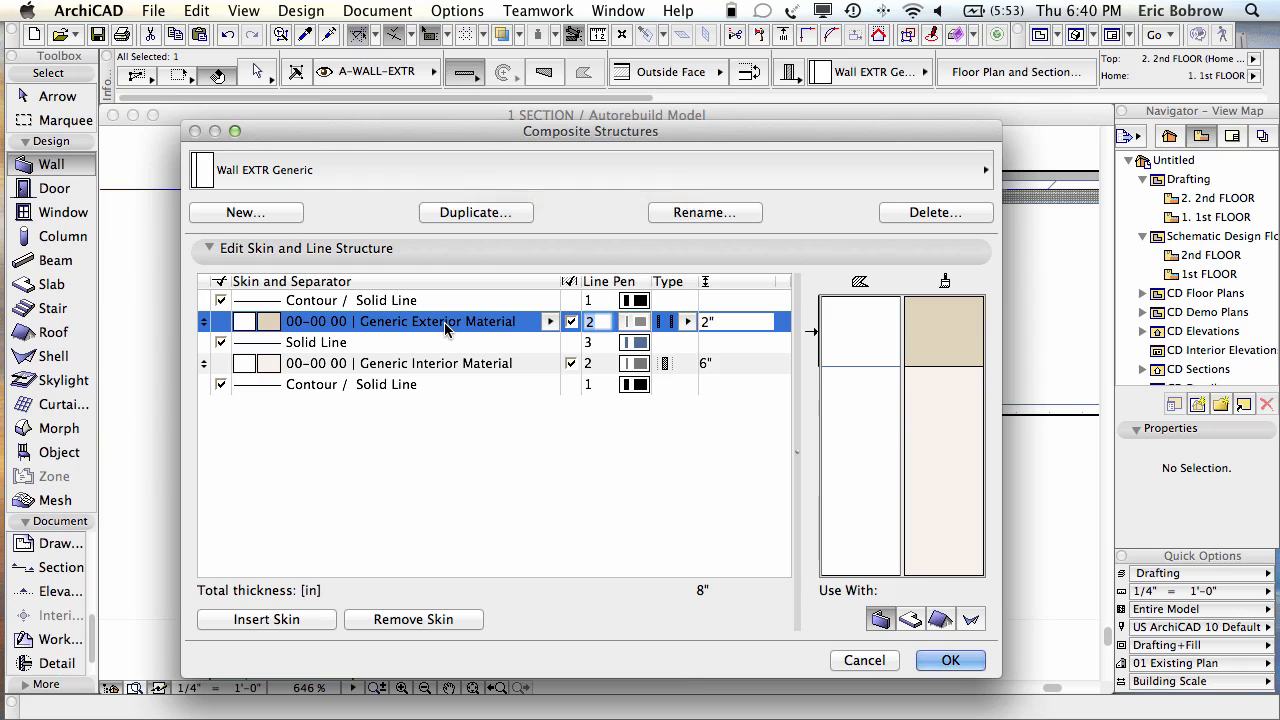
# Step: Insert a 5/8" 22-09 20 Gypsum Board skin into Wall EXTR Generic, making it 8 5/8"
pyautogui.click(405, 366)
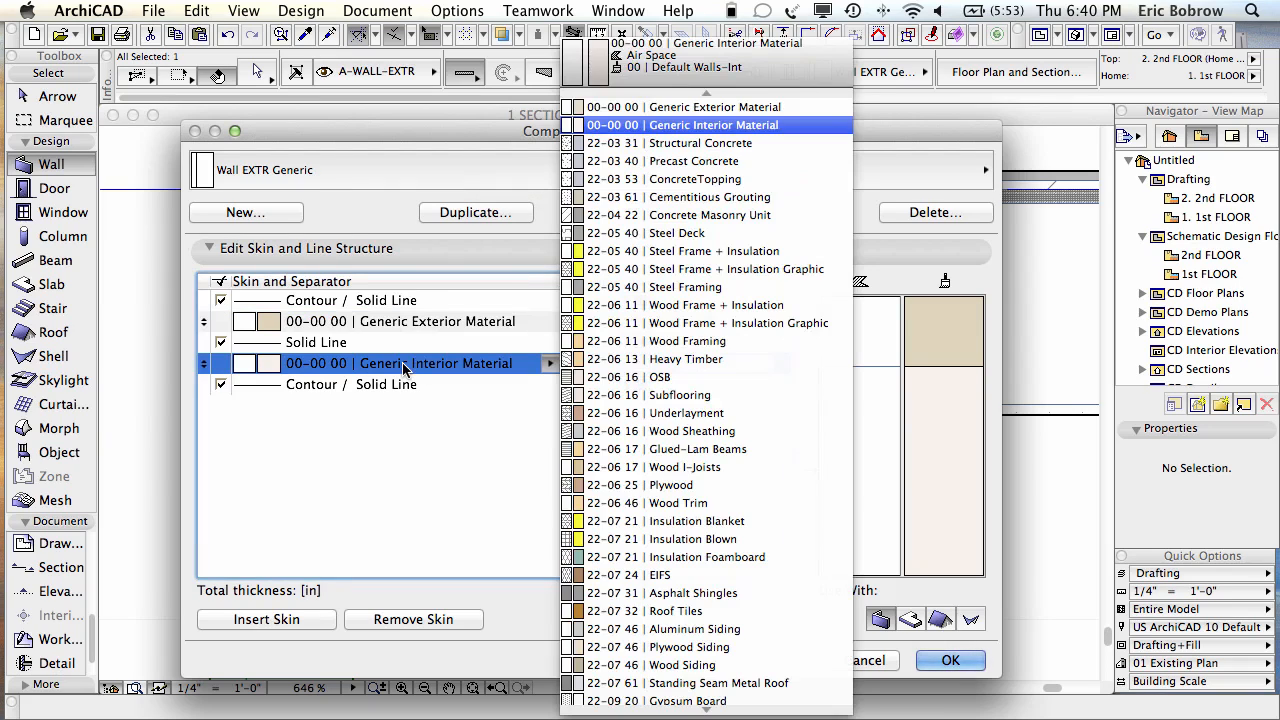
pyautogui.click(405, 369)
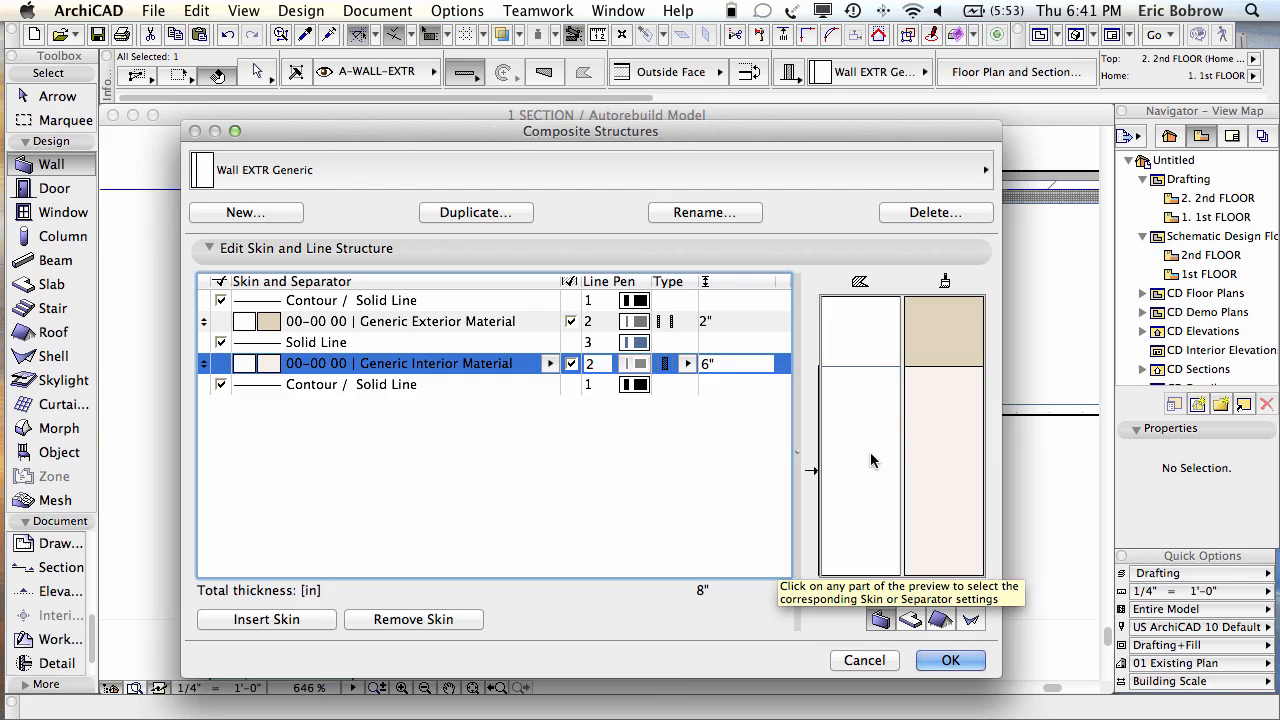
pyautogui.click(286, 619)
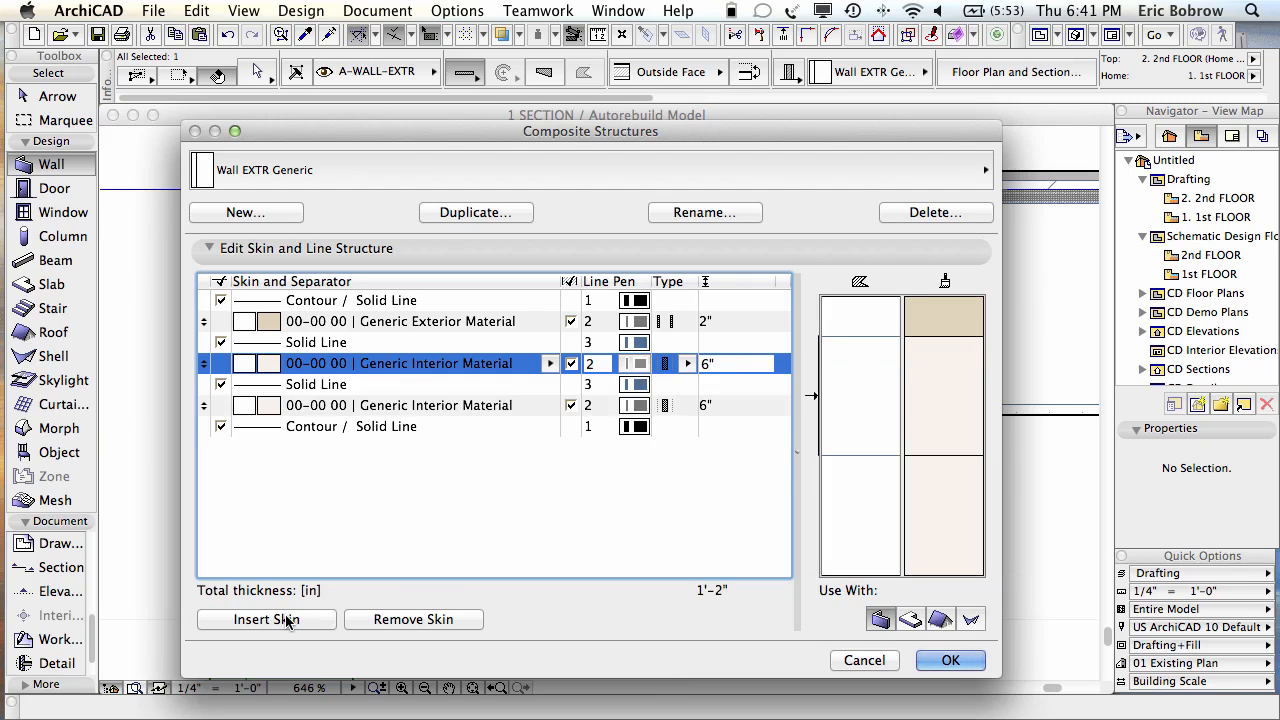
pyautogui.click(453, 405)
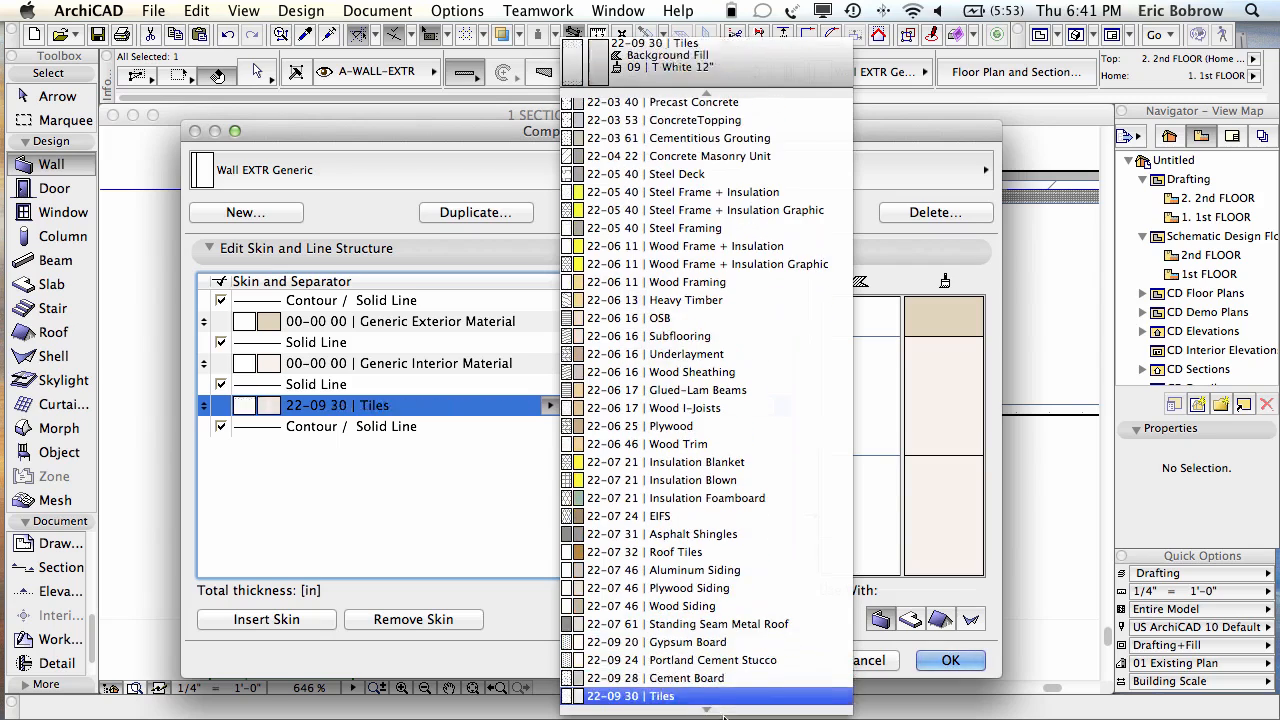
pyautogui.click(720, 645)
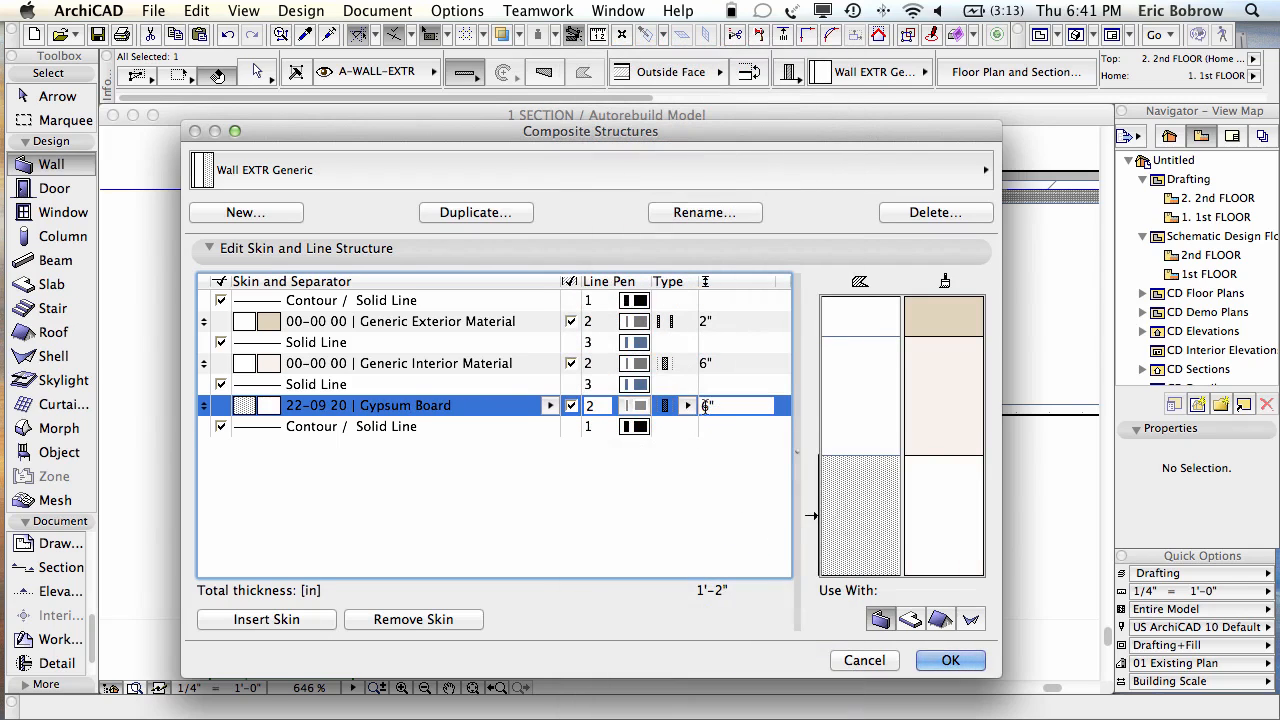
pyautogui.write('5/8')
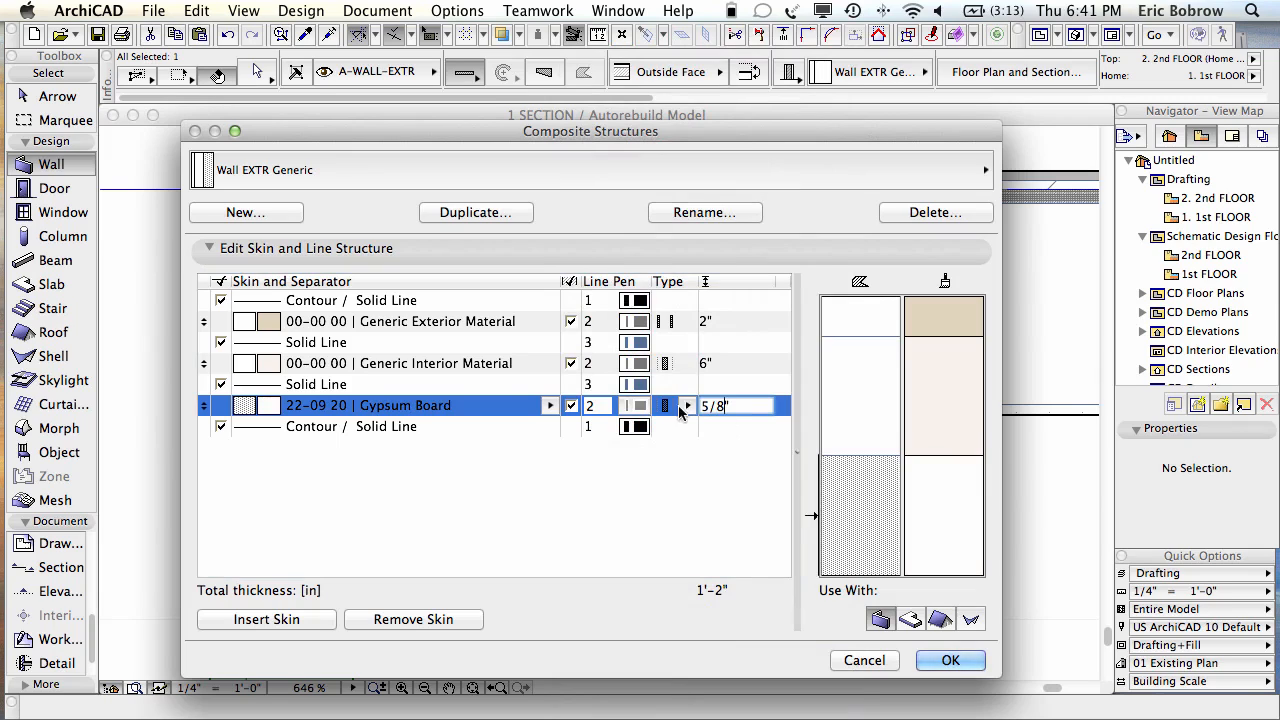
pyautogui.click(860, 471)
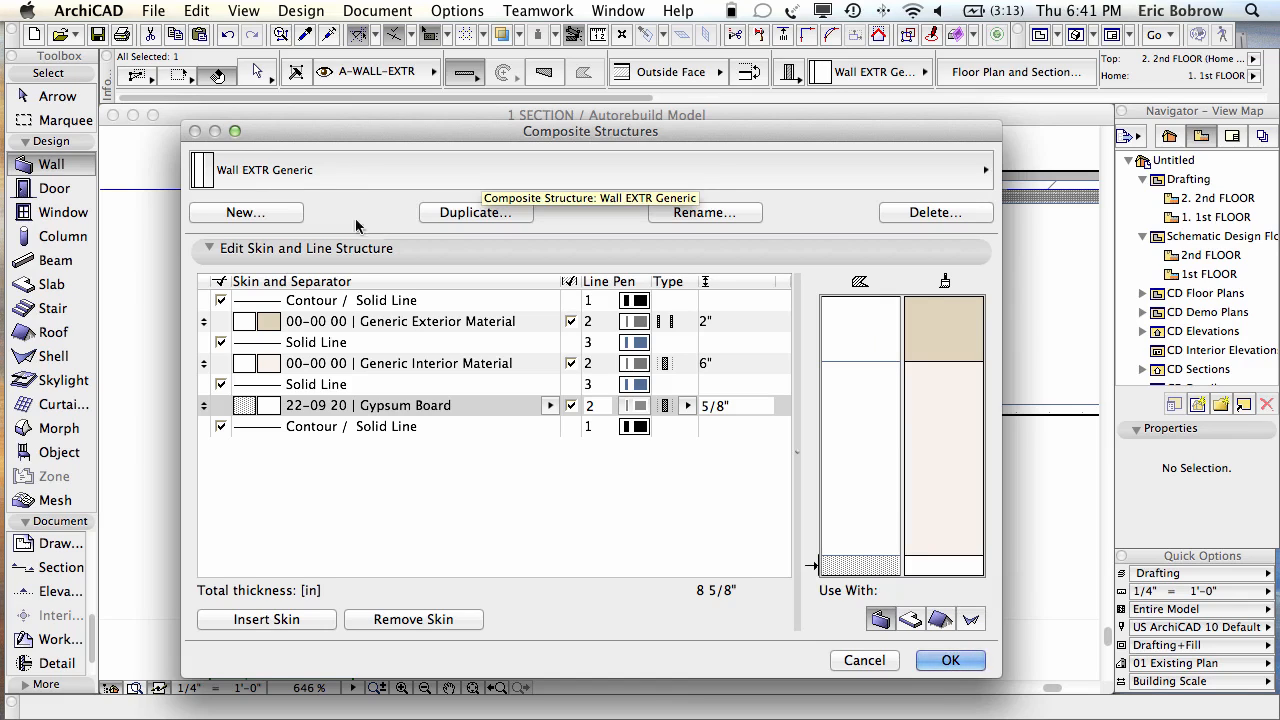
pyautogui.click(945, 661)
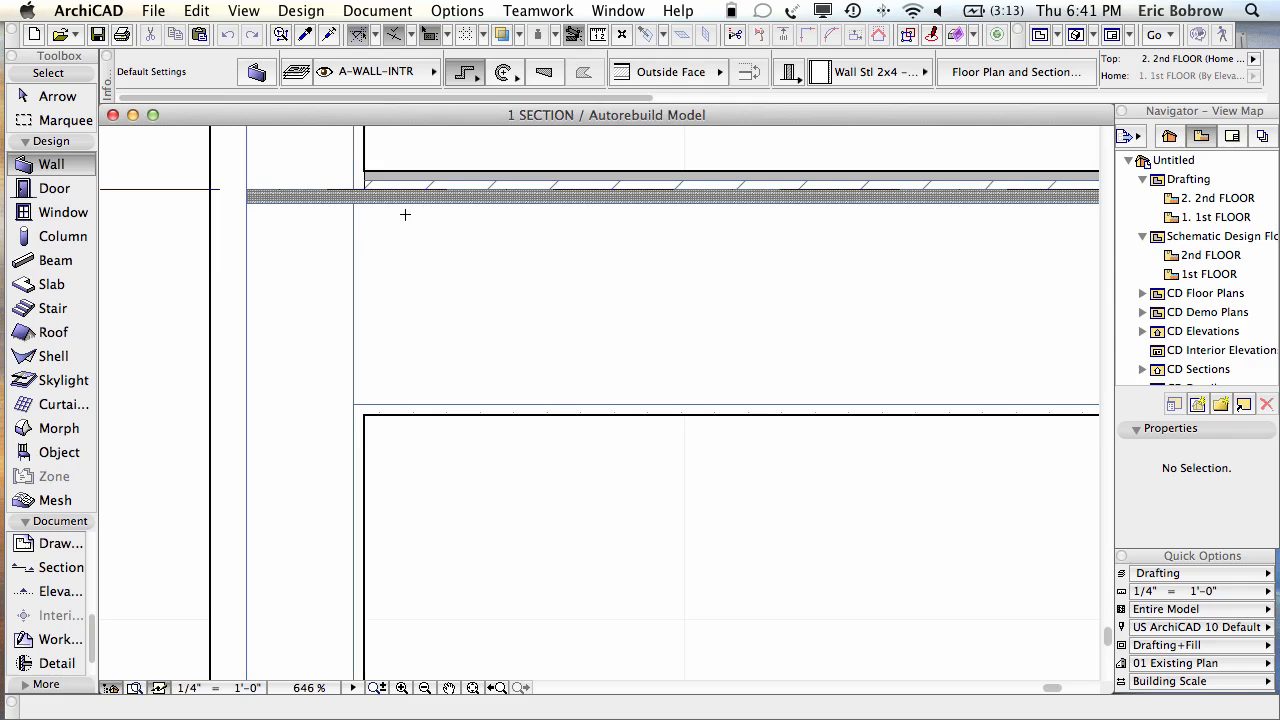
# Step: Zoom around the section, check the lower and upper walls' settings, then switch to 3D
pyautogui.scroll(-5, 401, 214)
pyautogui.scroll(-6, 401, 214)
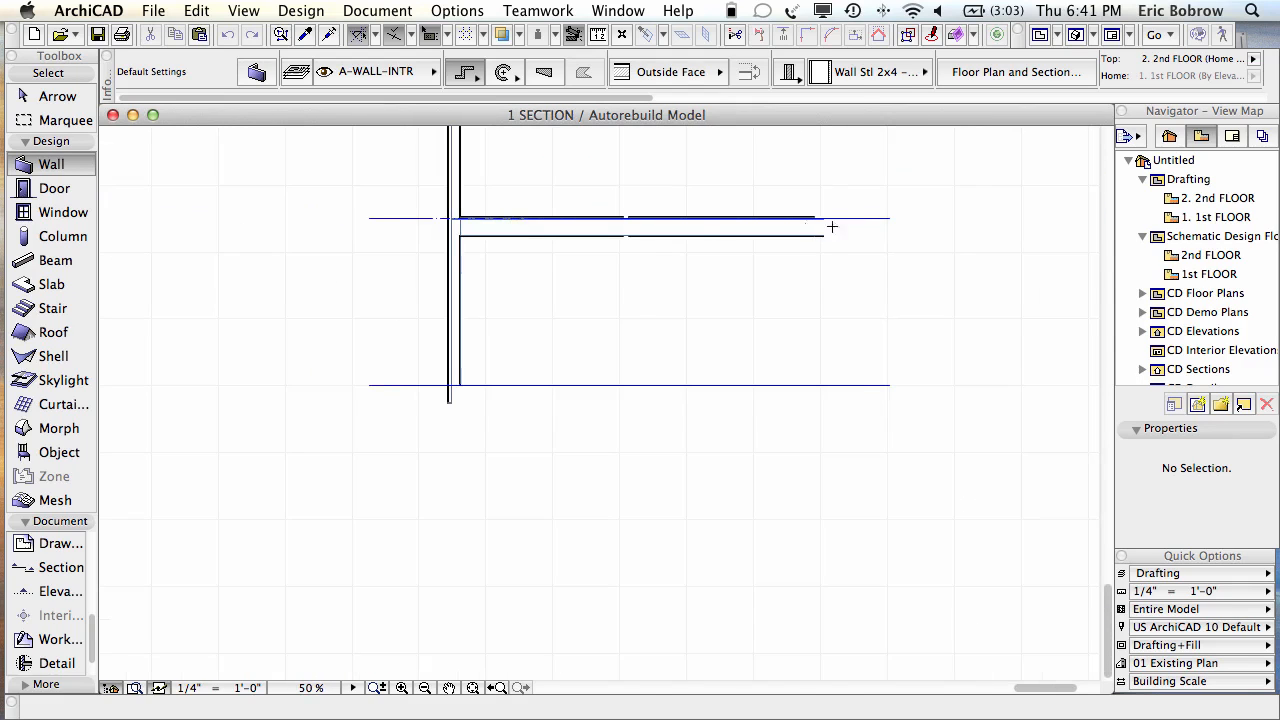
pyautogui.scroll(7, 866, 218)
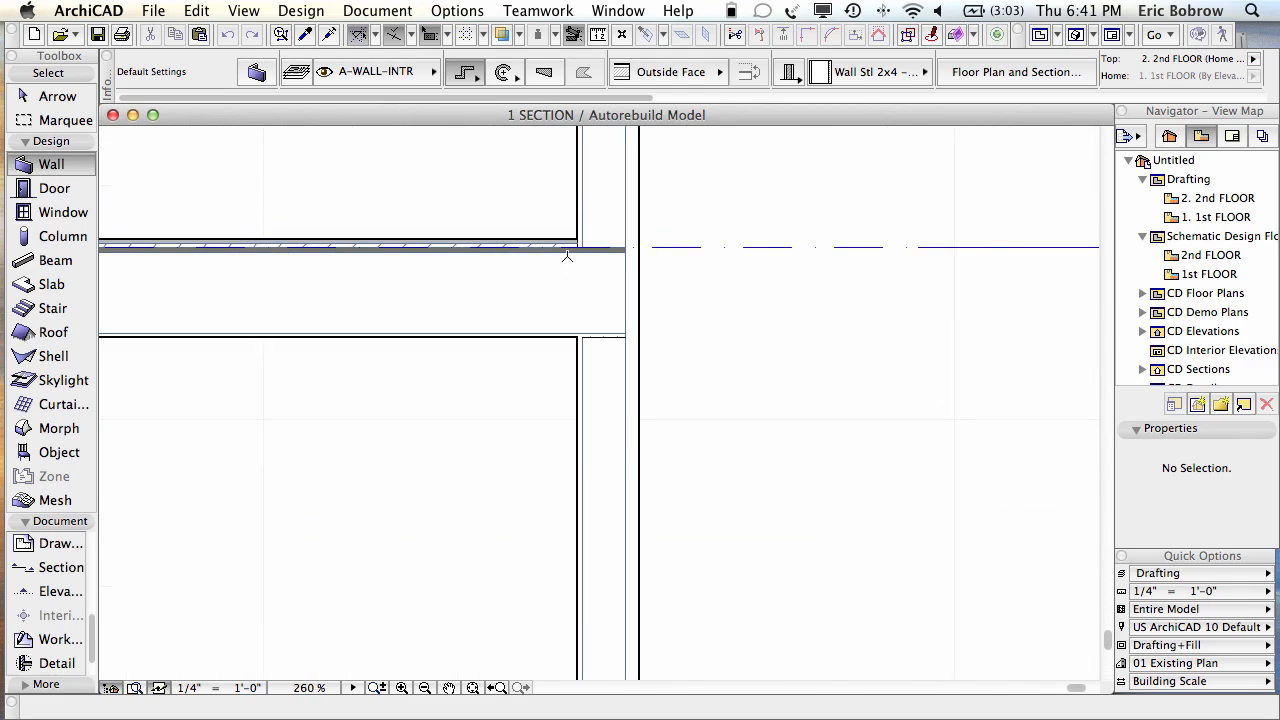
pyautogui.scroll(5, 583, 225)
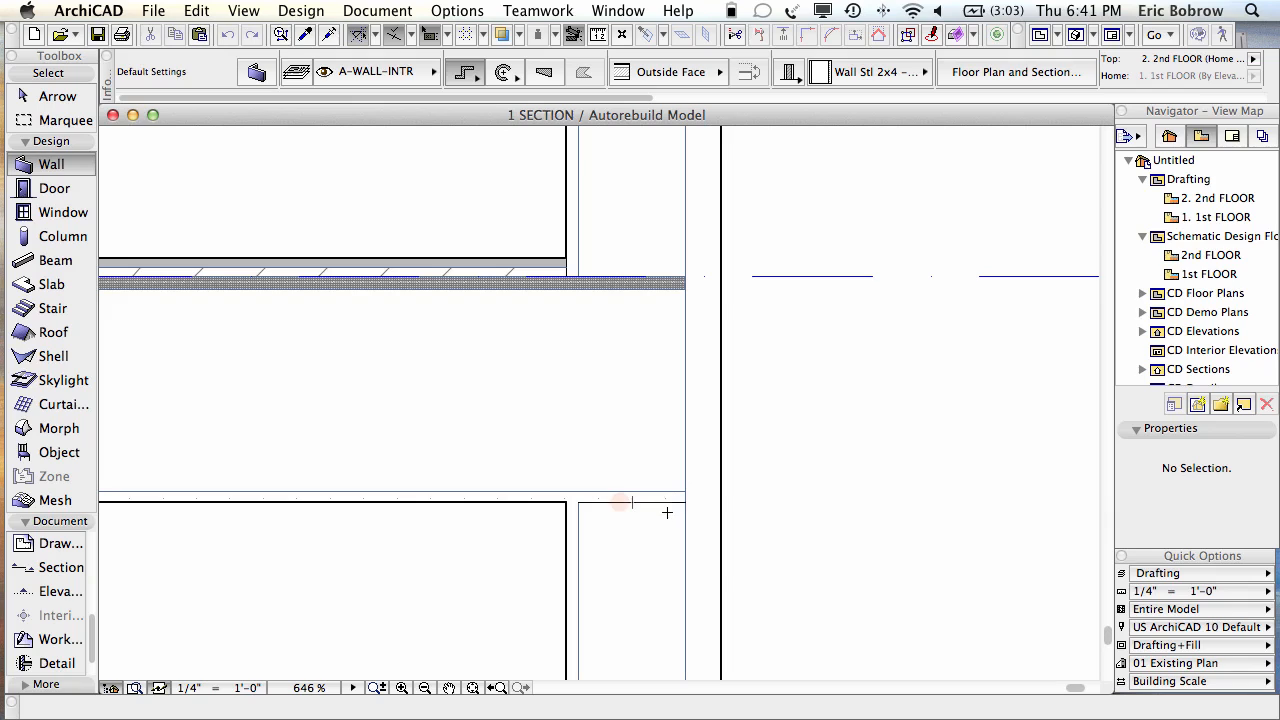
pyautogui.press('shift')
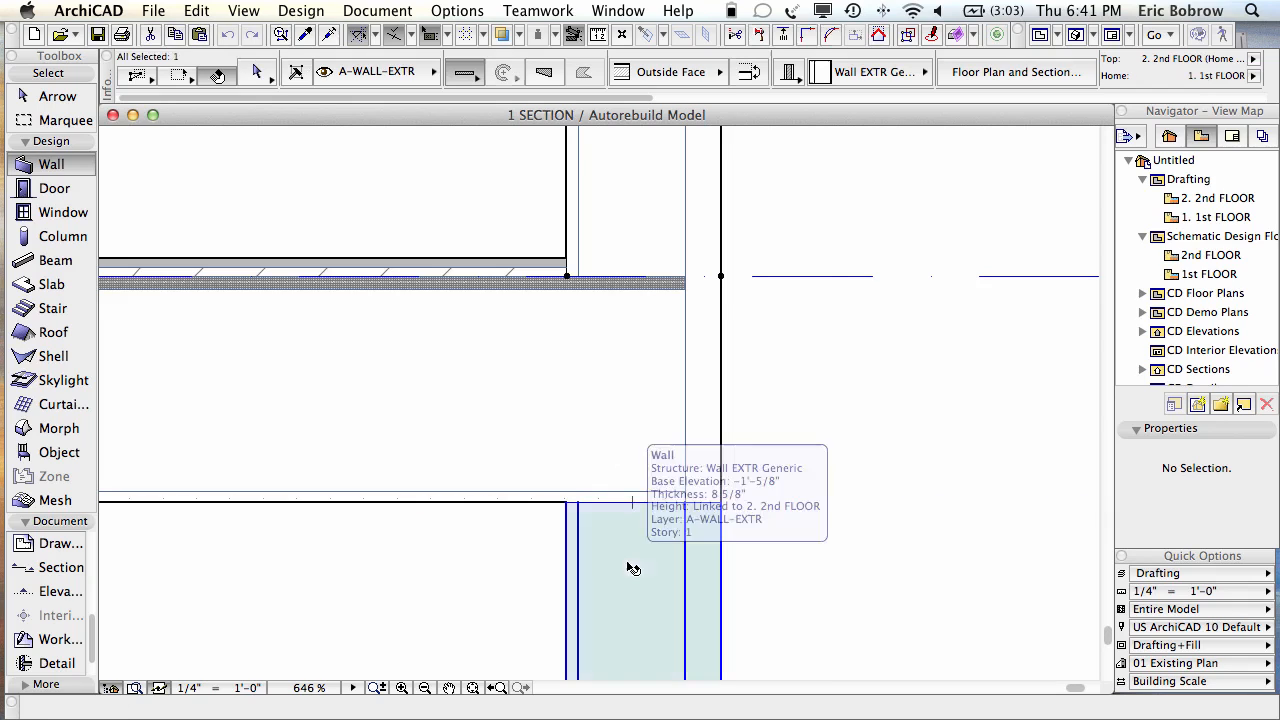
pyautogui.keyDown('shift'); pyautogui.click(629, 640); pyautogui.keyUp('shift')
pyautogui.press('Escape')
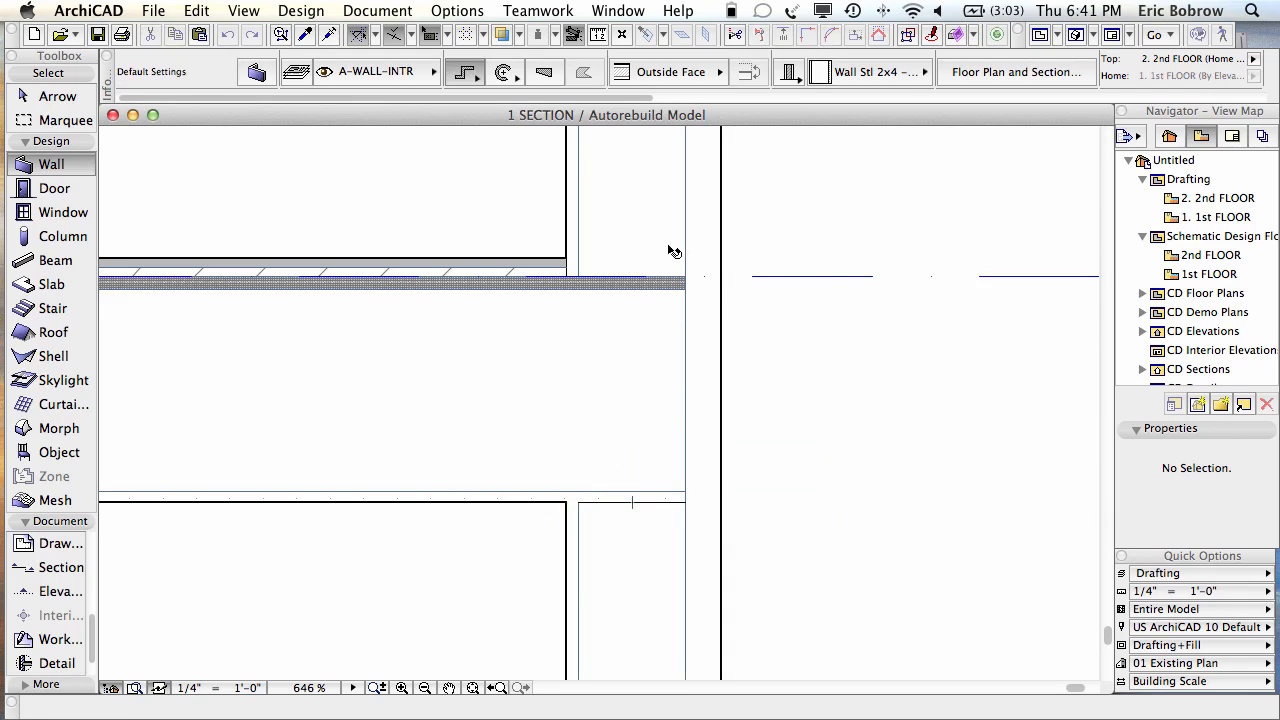
pyautogui.keyDown('shift'); pyautogui.click(663, 243); pyautogui.keyUp('shift')
pyautogui.press('Escape')
pyautogui.press('F3')
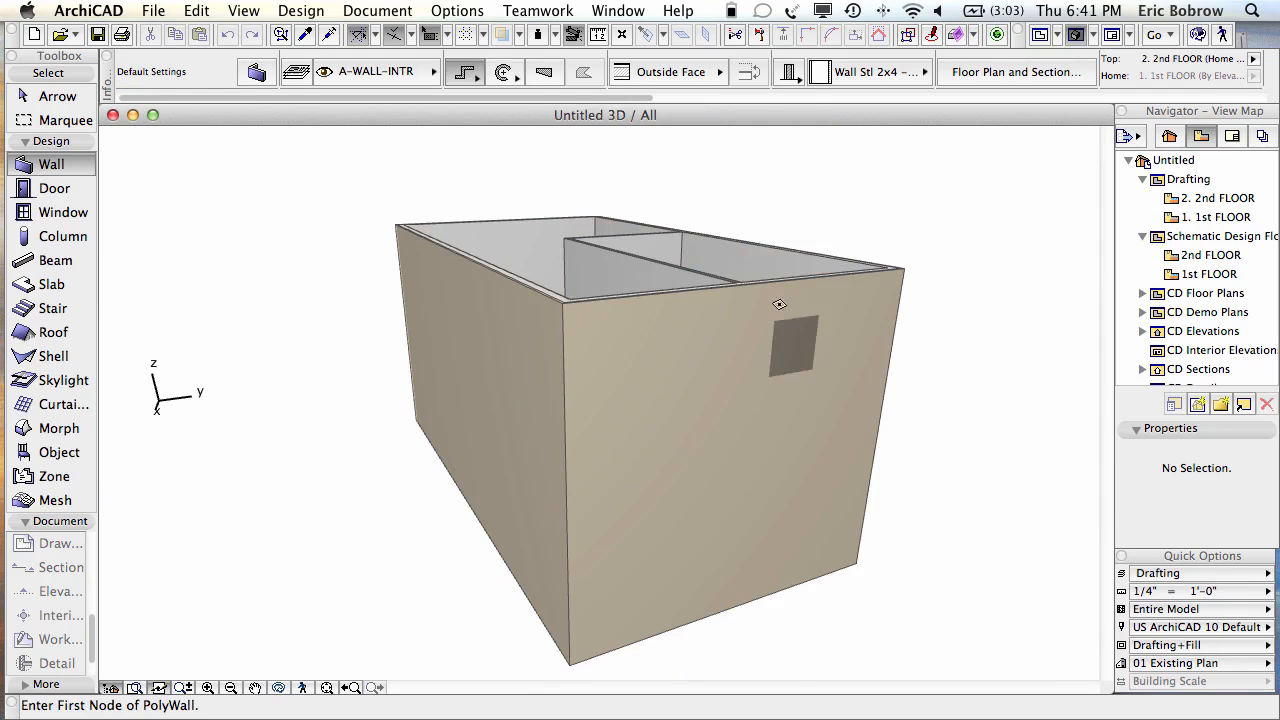
# Step: Orbit the 3D view and select the back, front and left exterior walls
pyautogui.keyDown('shift'); pyautogui.moveTo(788, 226); pyautogui.dragTo(774, 266, button='middle'); pyautogui.keyUp('shift')
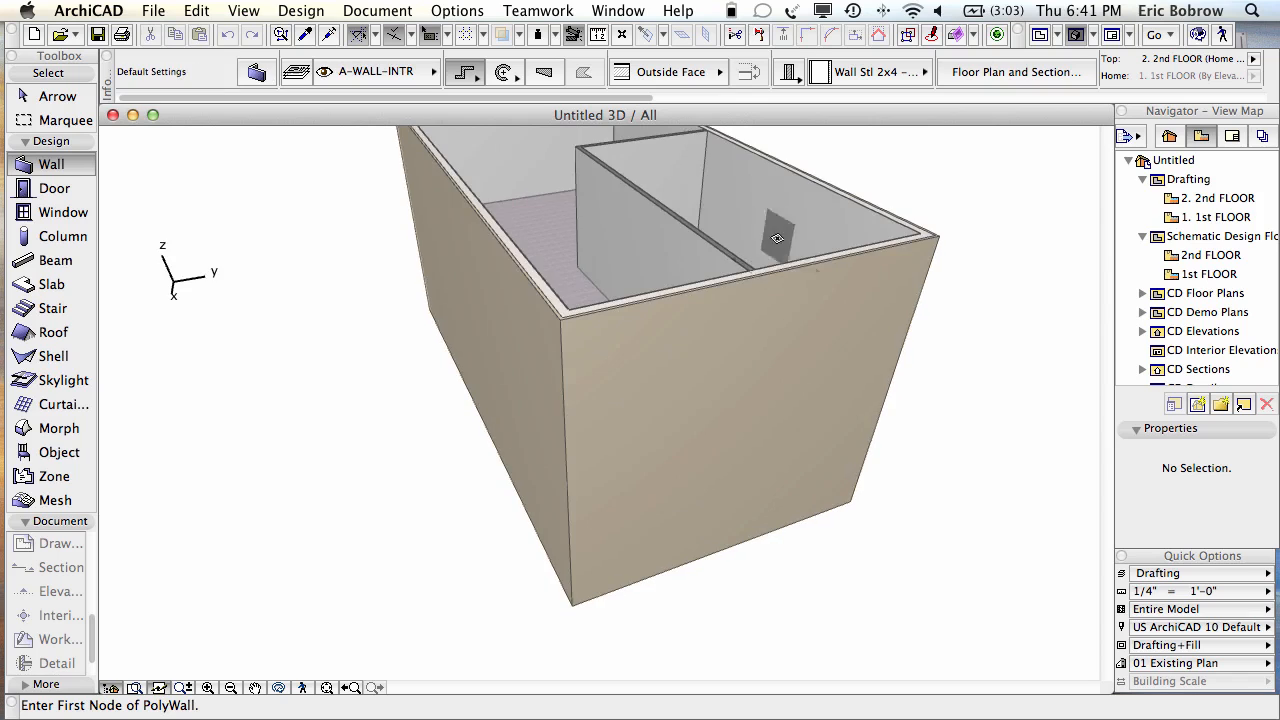
pyautogui.moveTo(866, 148); pyautogui.dragTo(810, 328, button='middle')
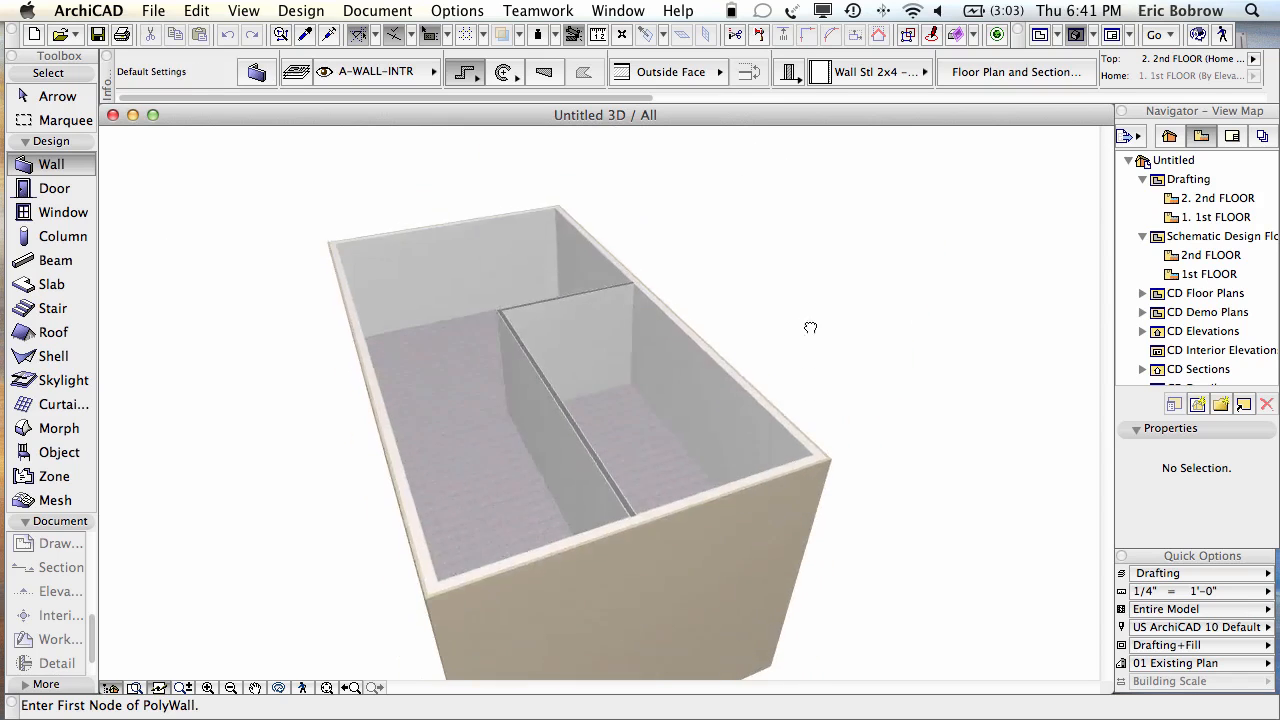
pyautogui.keyDown('shift'); pyautogui.click(521, 248); pyautogui.keyUp('shift')
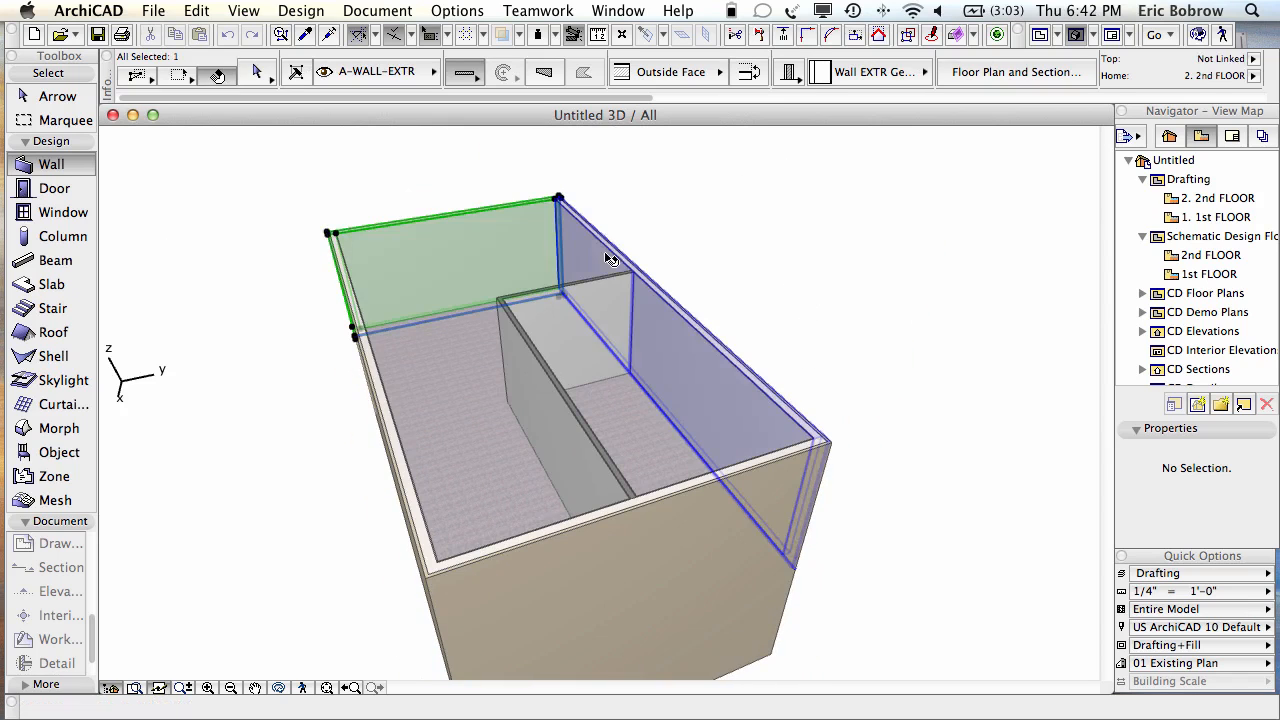
pyautogui.keyDown('shift'); pyautogui.click(691, 503); pyautogui.keyUp('shift')
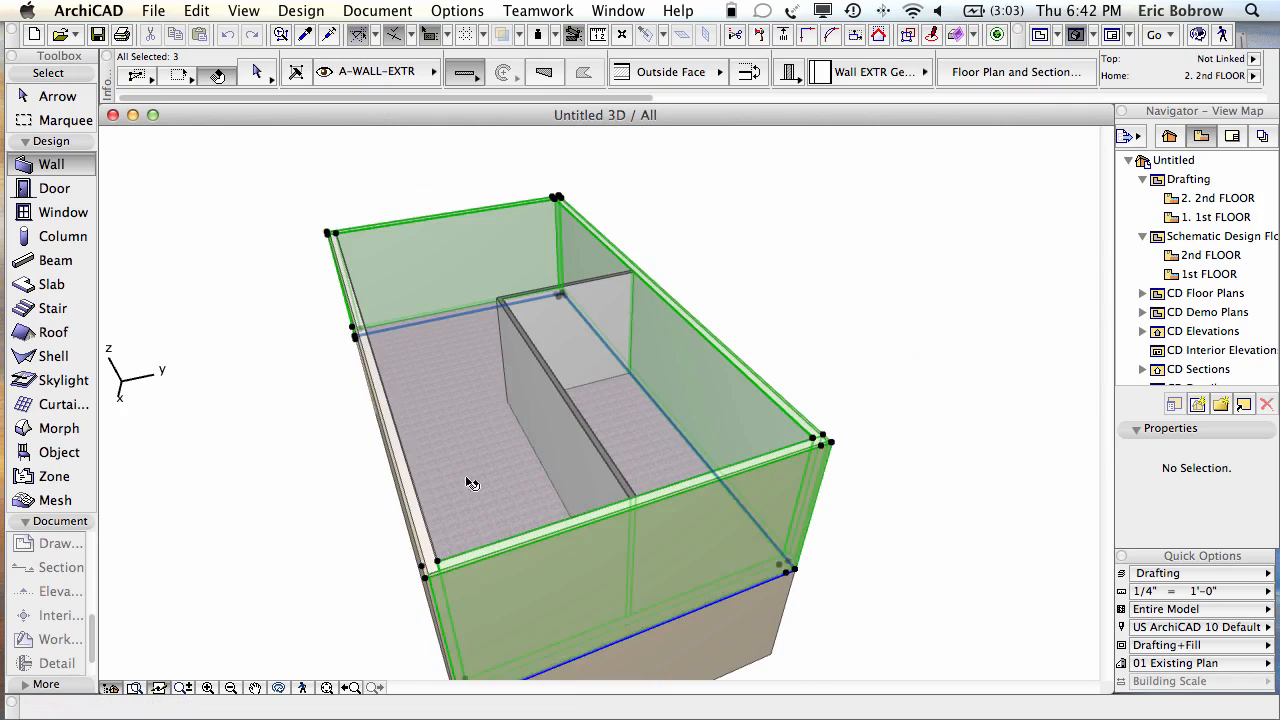
pyautogui.keyDown('shift'); pyautogui.click(415, 498); pyautogui.keyUp('shift')
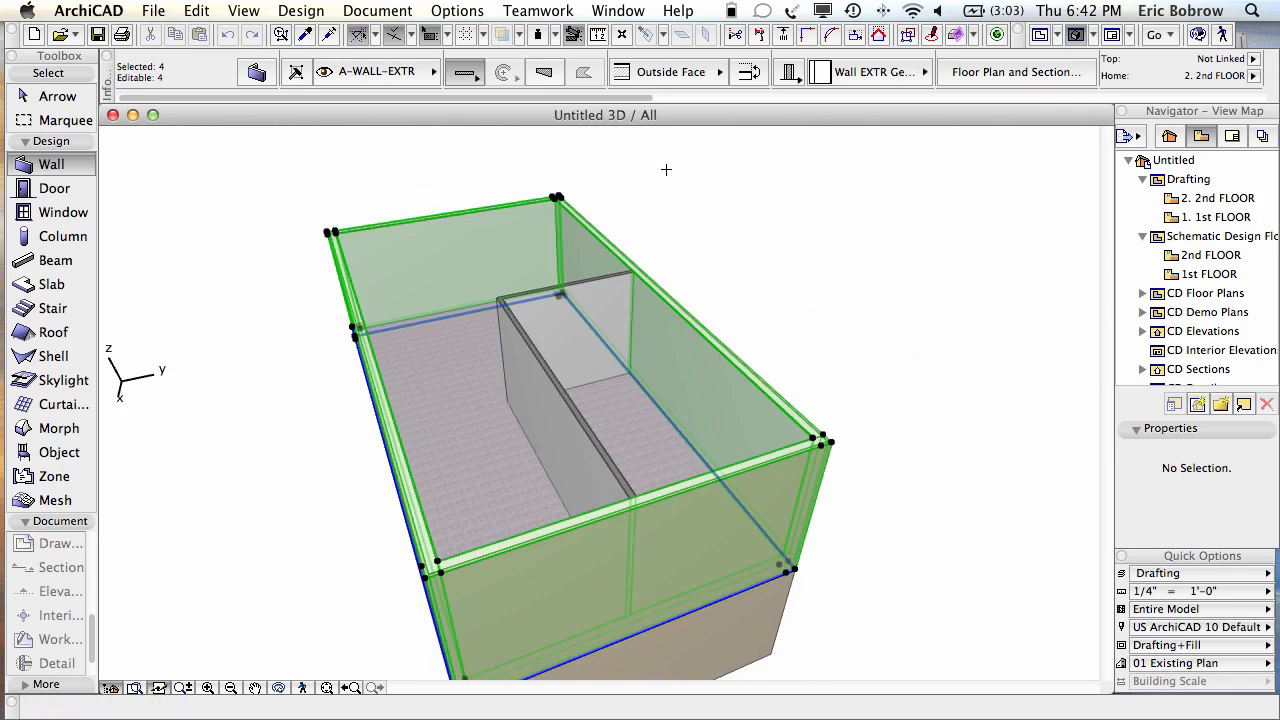
# Step: Adjust the selected walls to the floor slab's Core Top, then deselect them
pyautogui.click(196, 10)
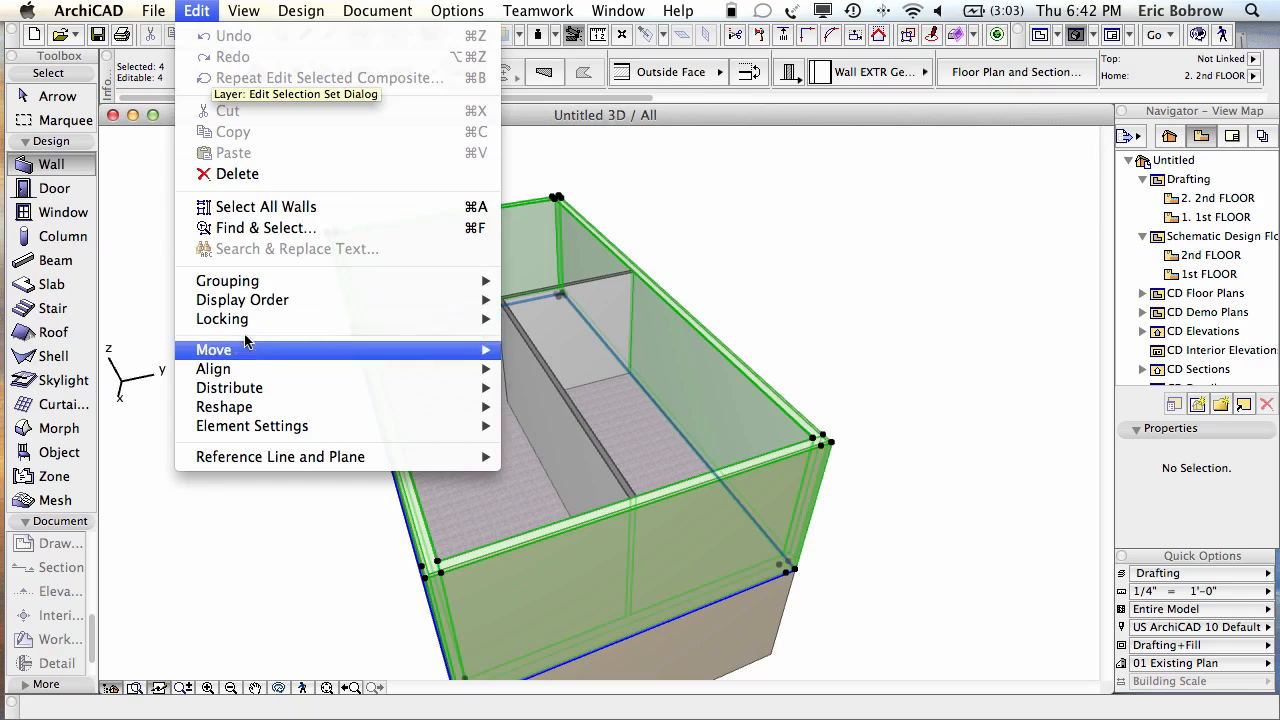
pyautogui.moveTo(238, 369)
pyautogui.moveTo(386, 407)
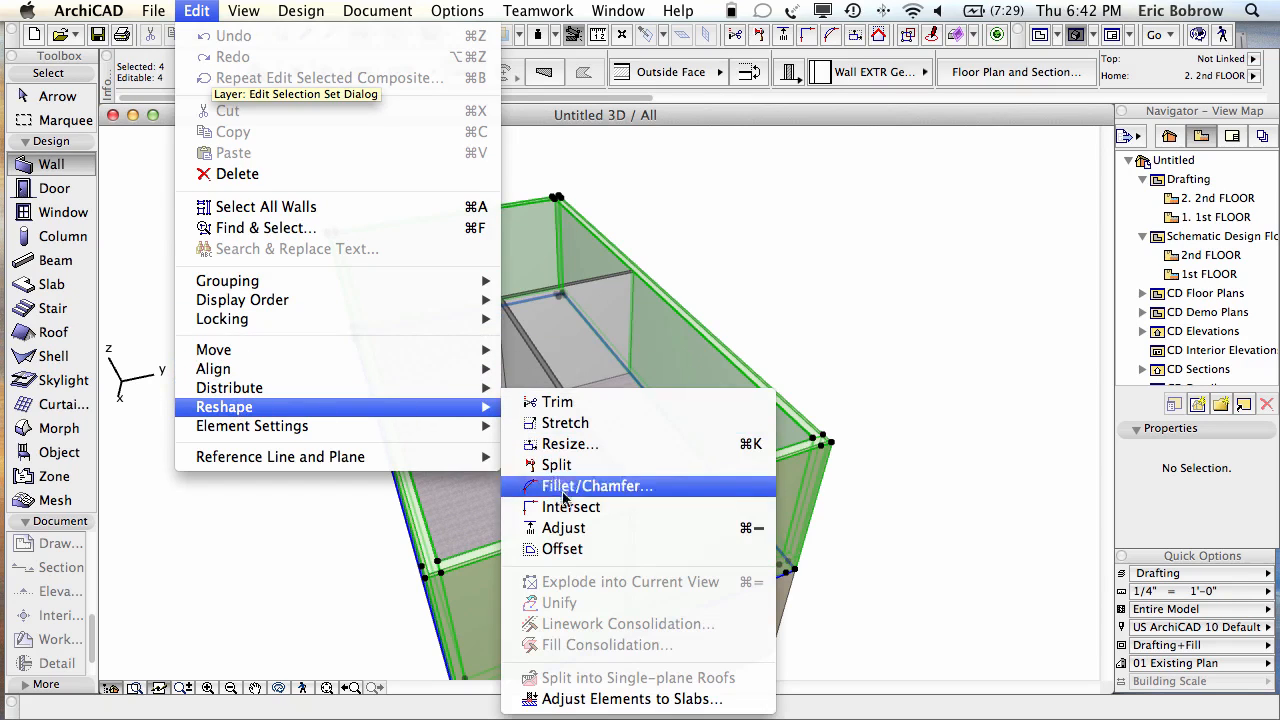
pyautogui.click(643, 531)
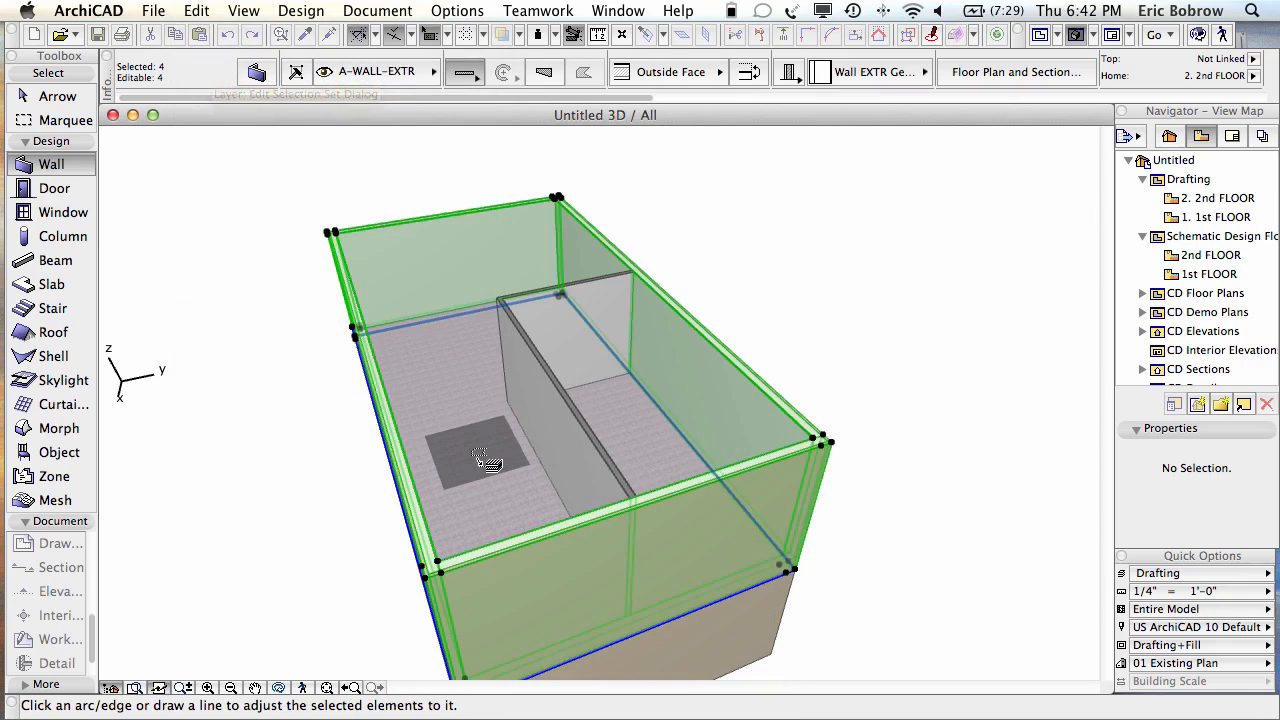
pyautogui.click(487, 461)
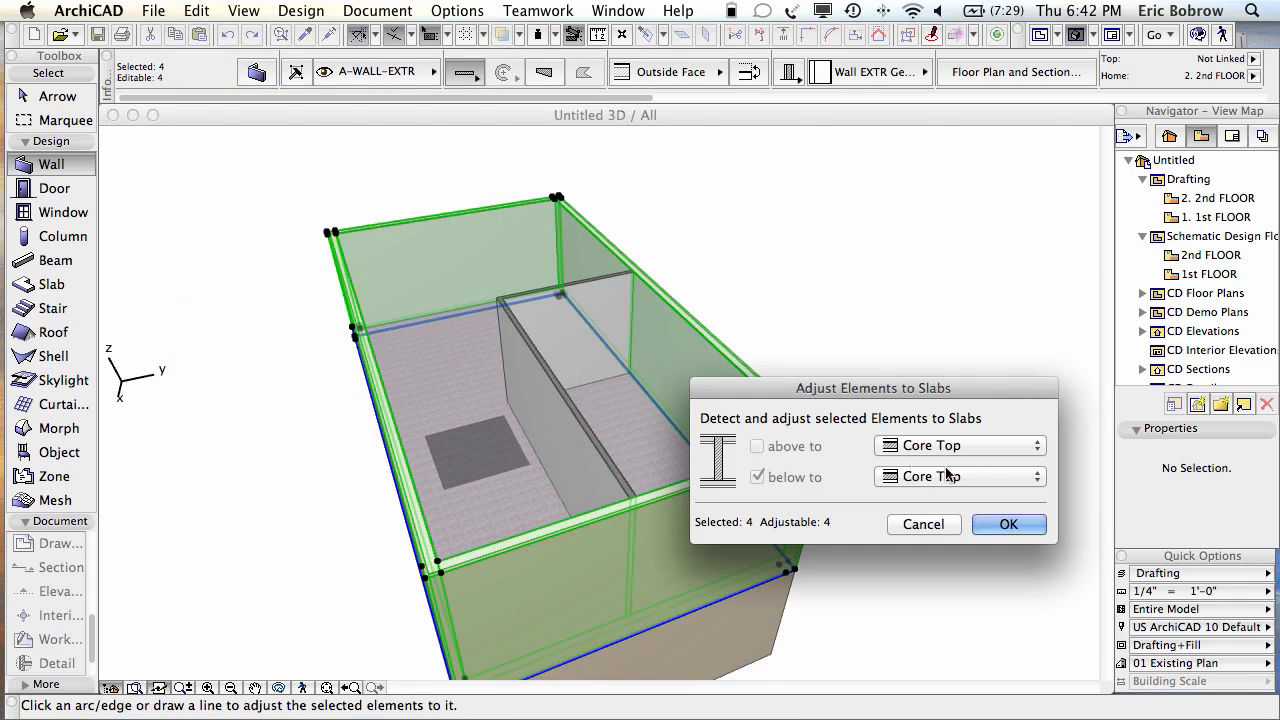
pyautogui.click(1002, 524)
pyautogui.click(1095, 487)
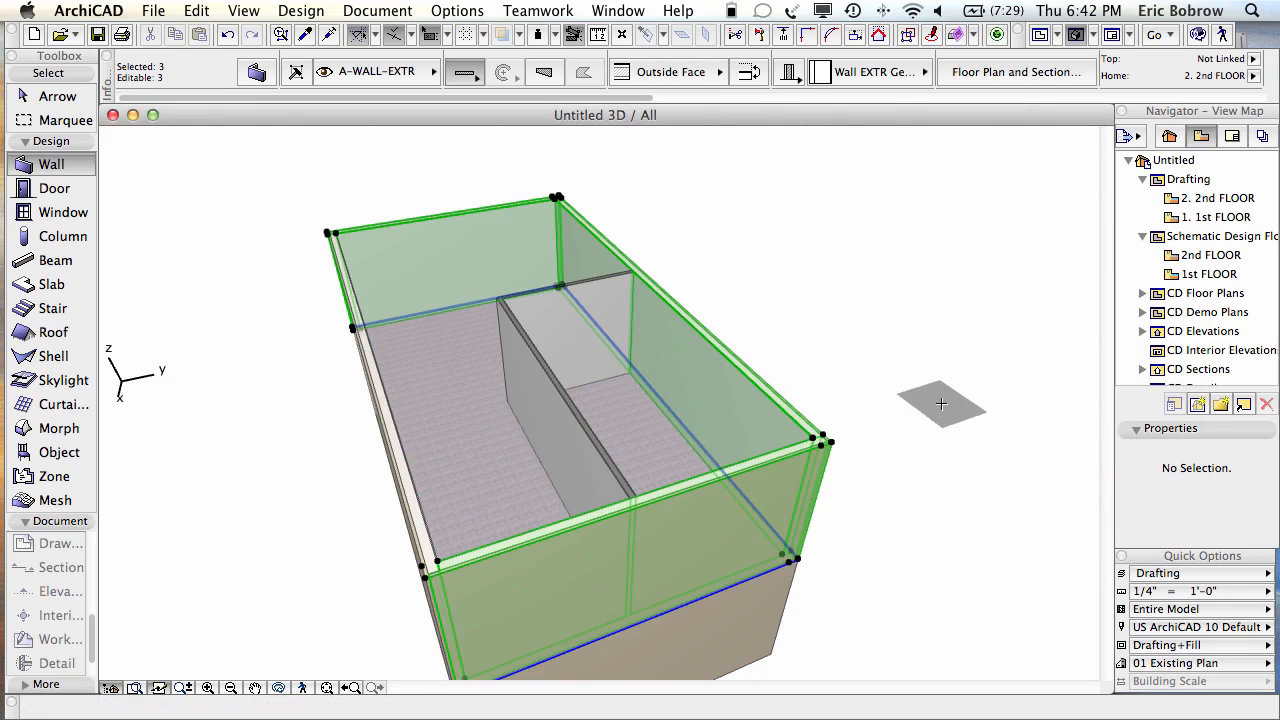
pyautogui.press('Escape')
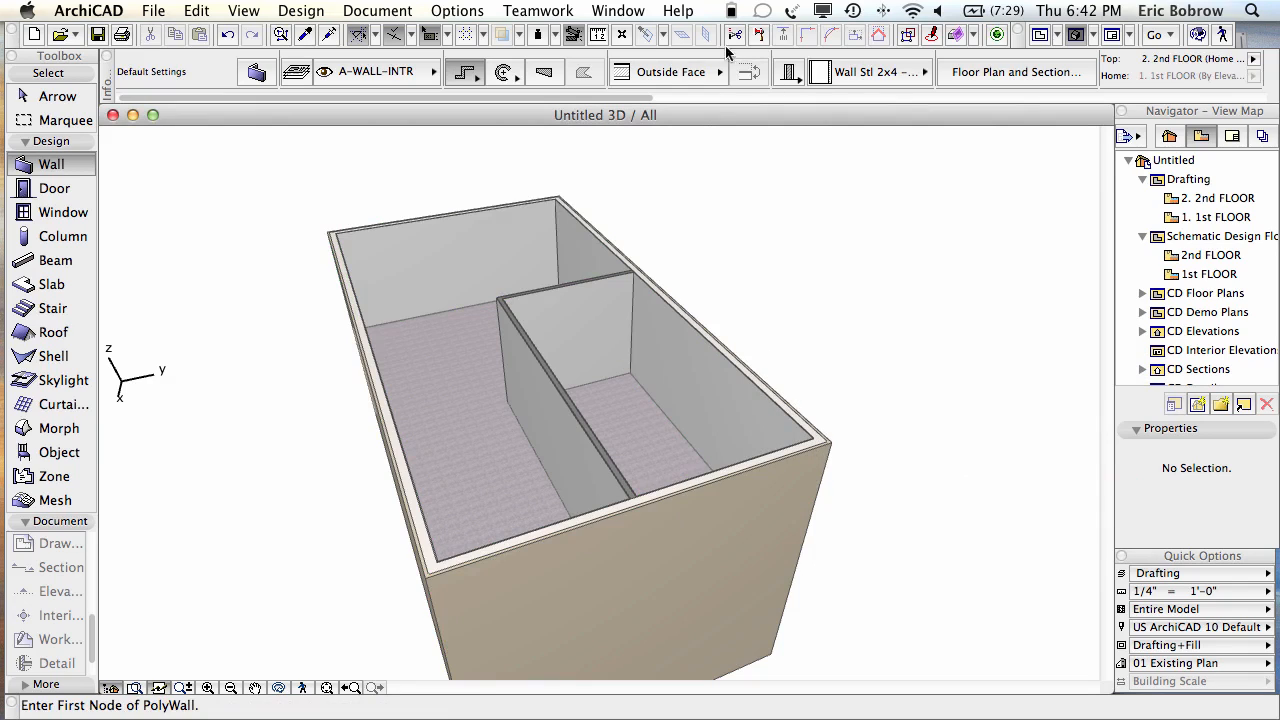
# Step: Switch to the 1 SECTION view and select the exterior wall to inspect it
pyautogui.press('F6')
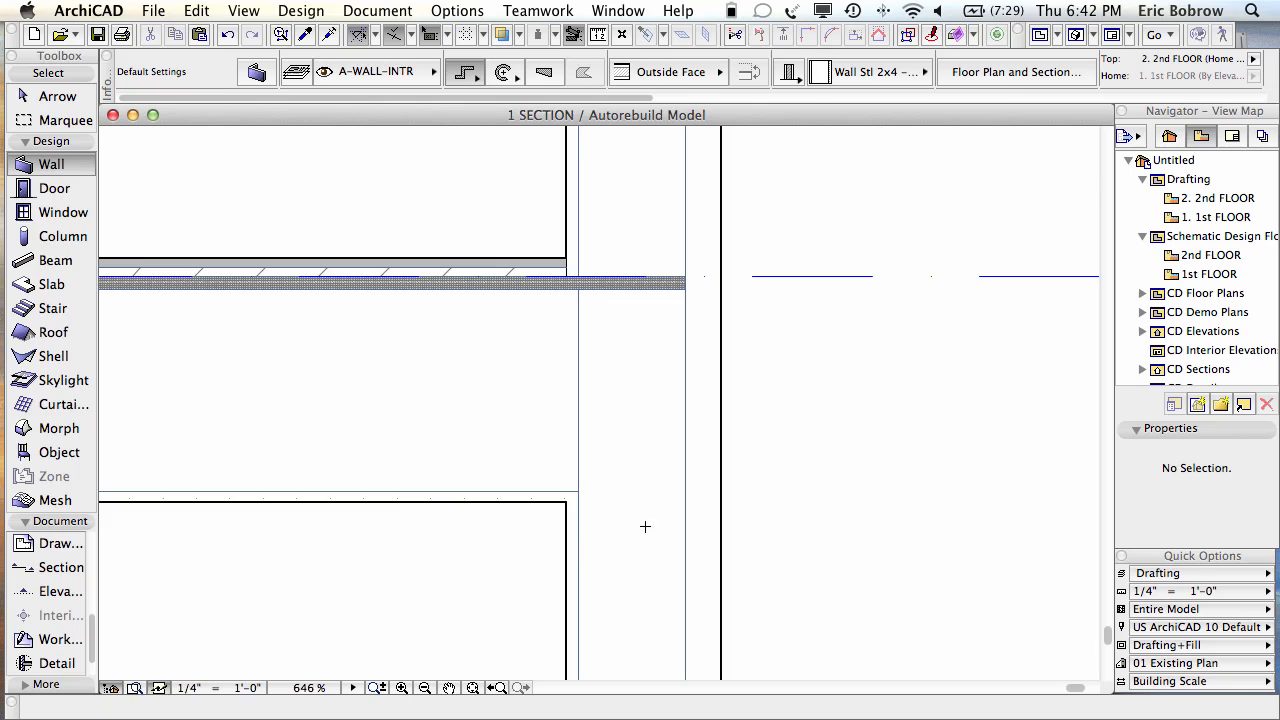
pyautogui.click(566, 506)
pyautogui.press('shift')
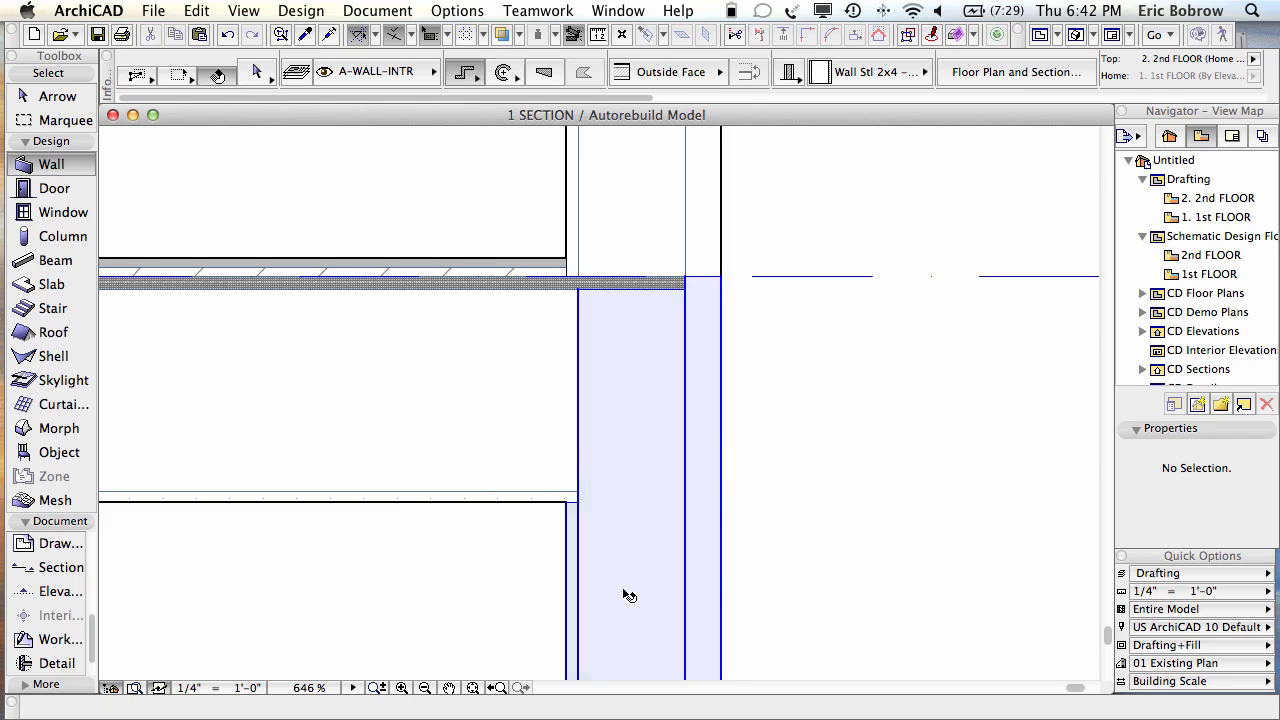
pyautogui.keyDown('shift'); pyautogui.click(629, 595); pyautogui.keyUp('shift')
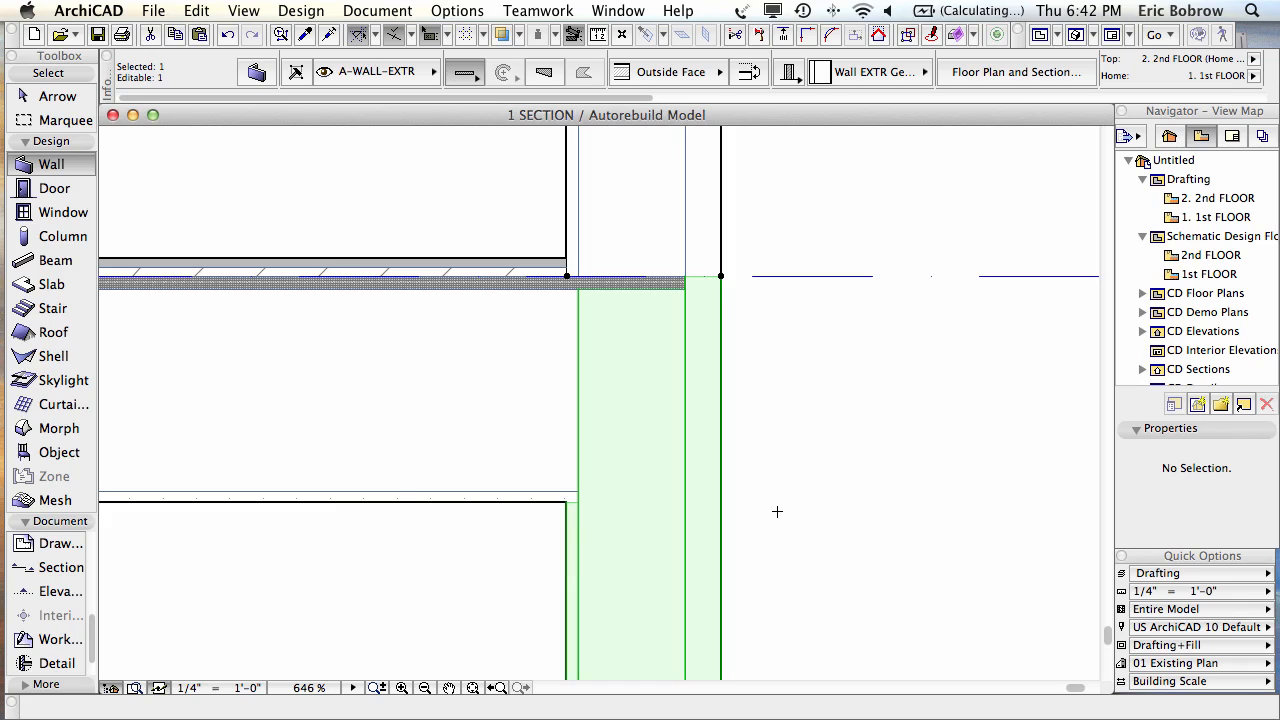
pyautogui.press('Escape')
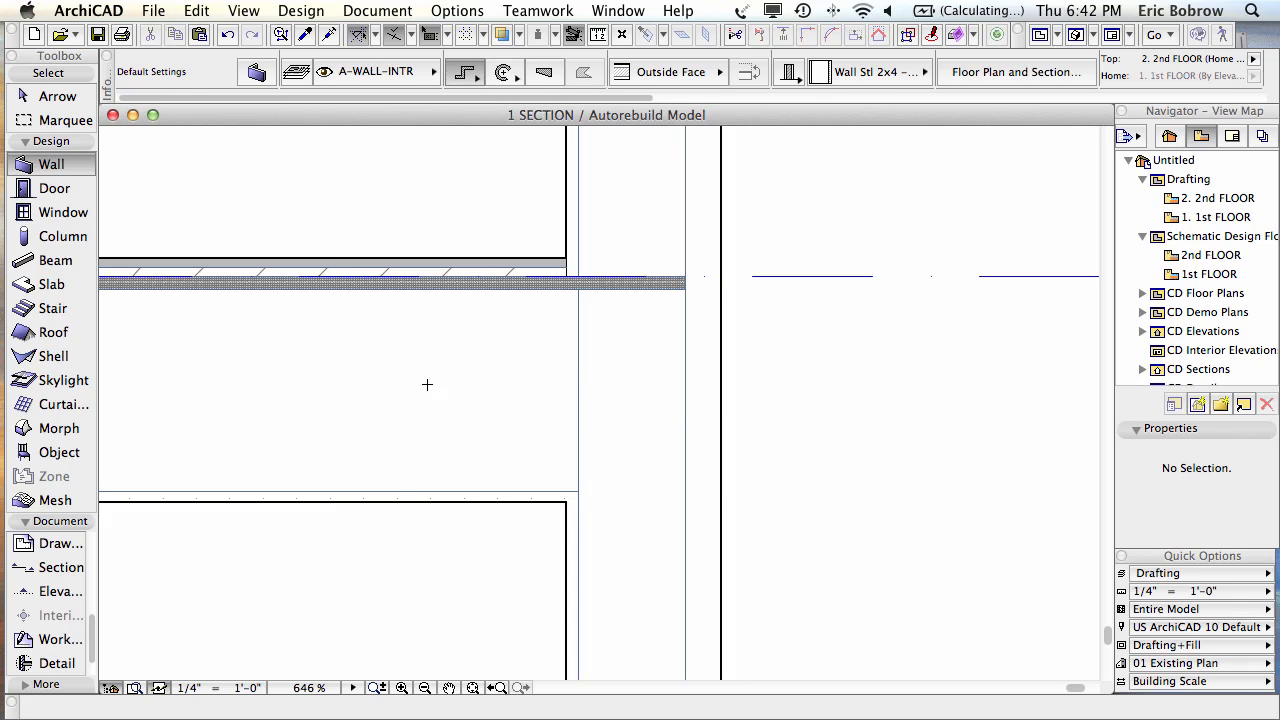
# Step: Select the floor slab, then the exterior wall again, and go to Options toward Element Attributes
pyautogui.click(394, 389)
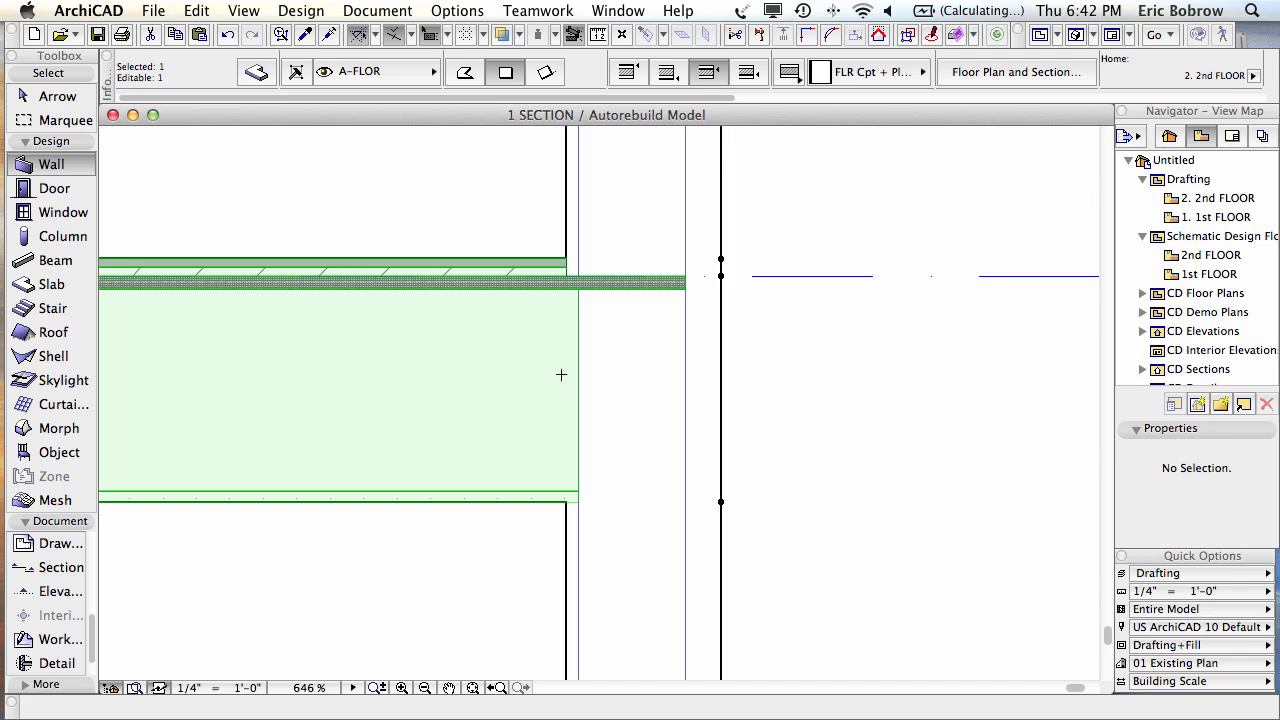
pyautogui.click(636, 578)
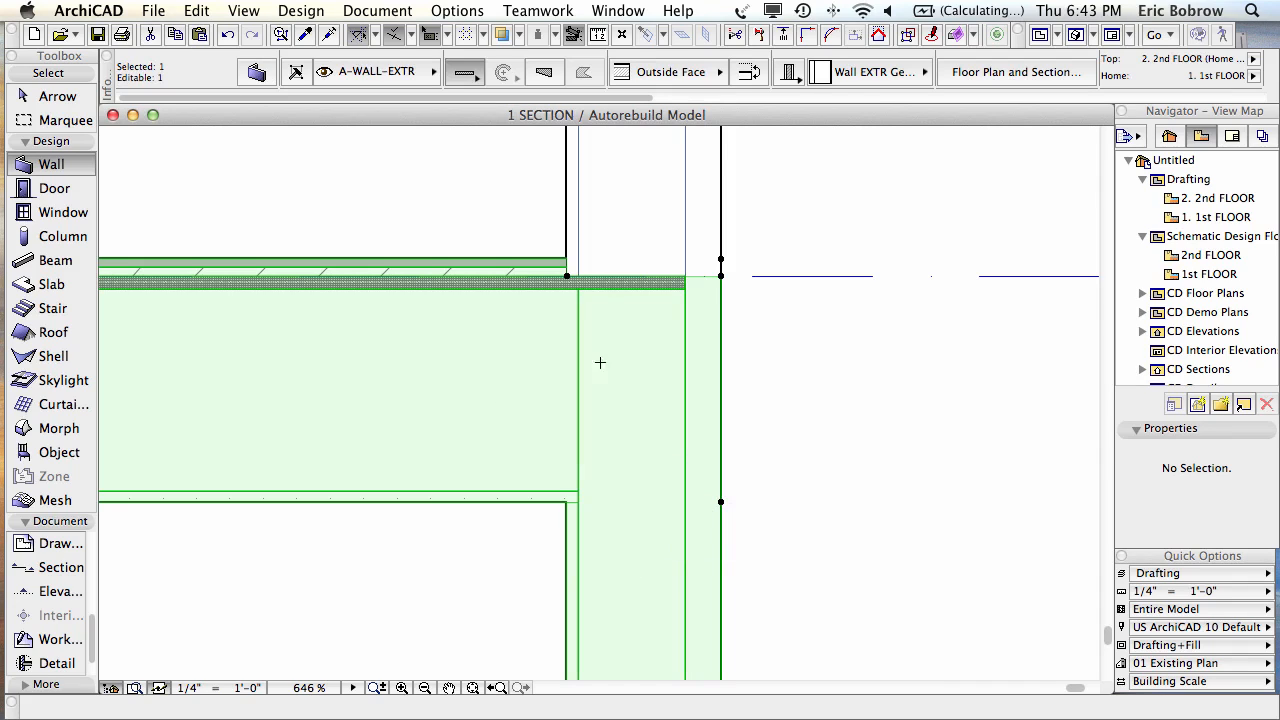
pyautogui.click(457, 10)
pyautogui.moveTo(620, 35)
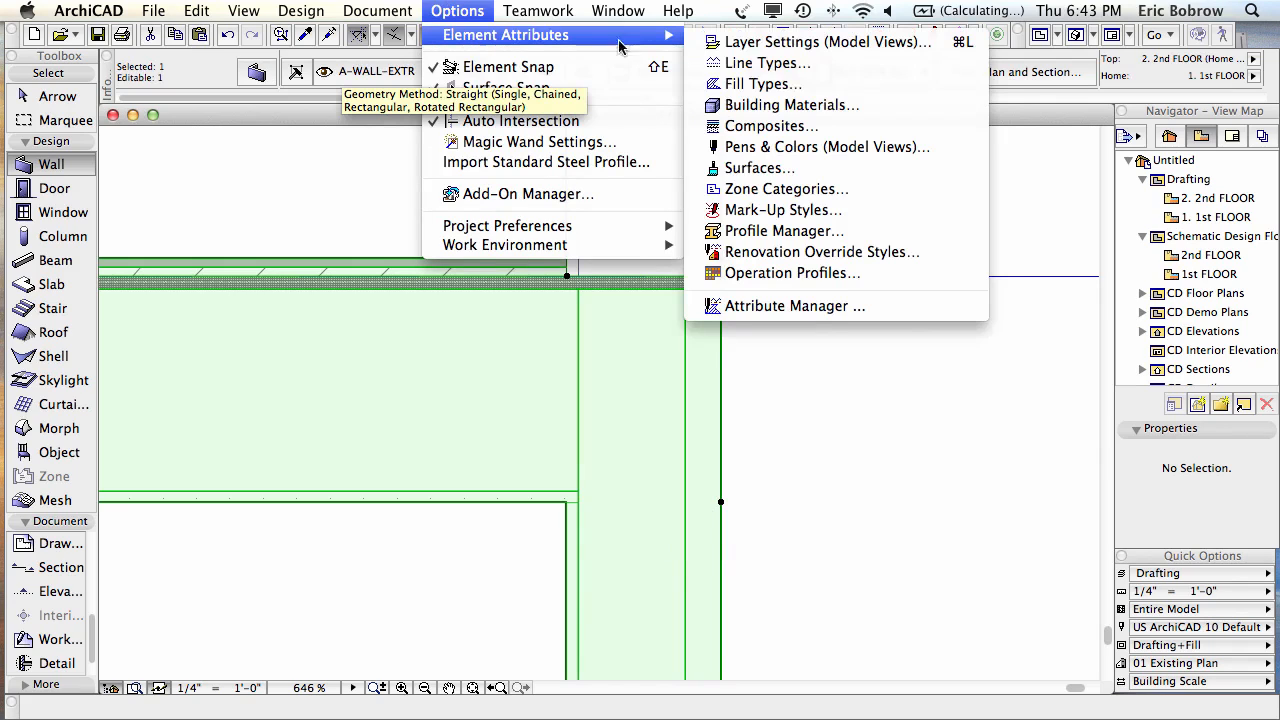
pyautogui.click(775, 106)
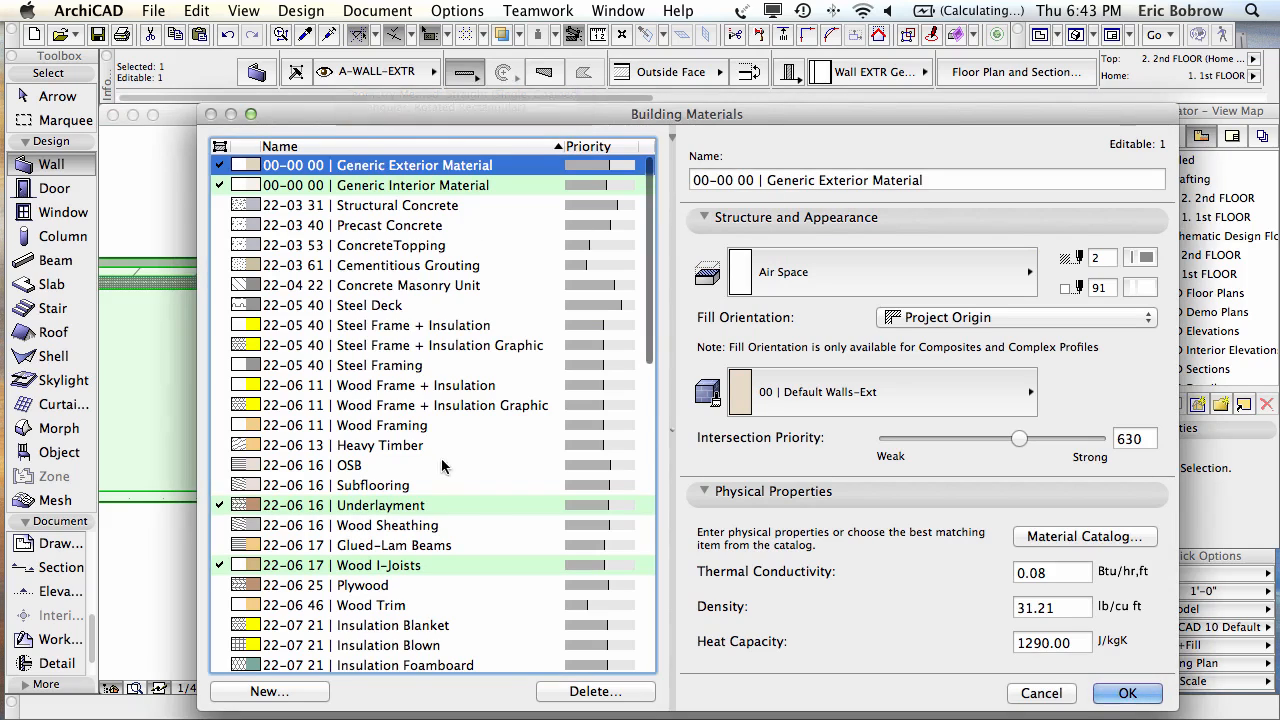
pyautogui.click(436, 188)
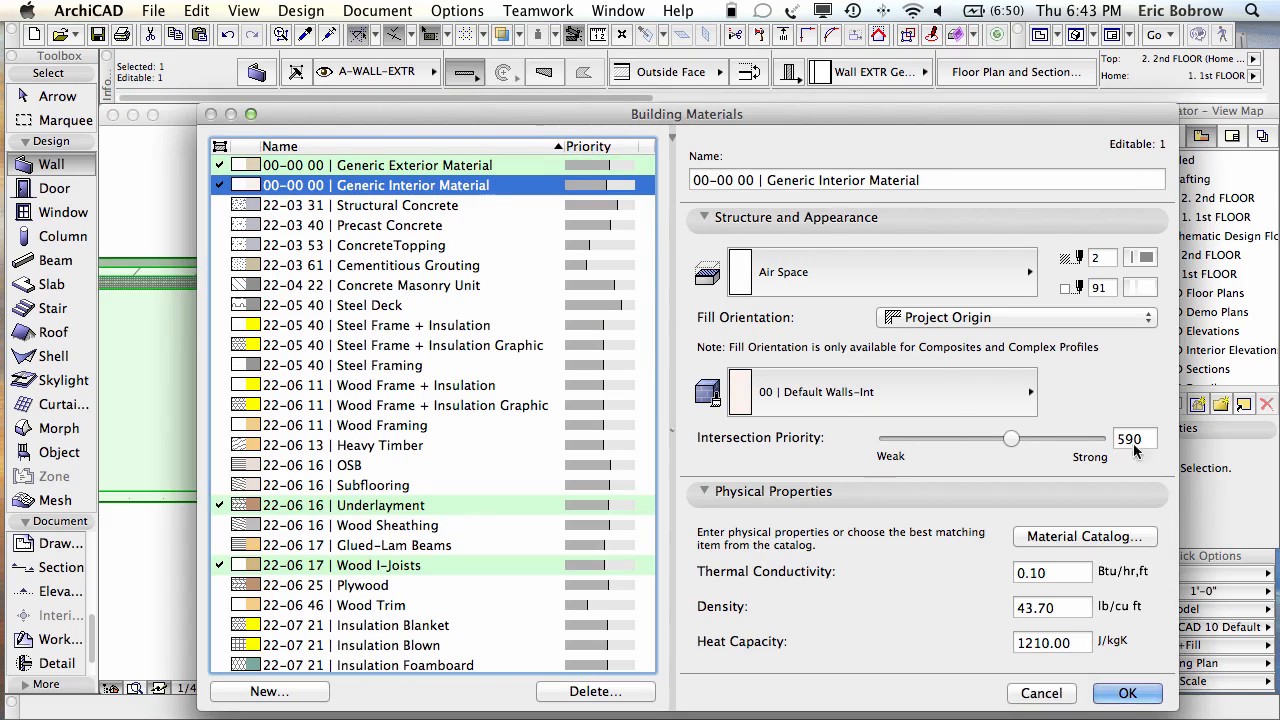
pyautogui.click(411, 567)
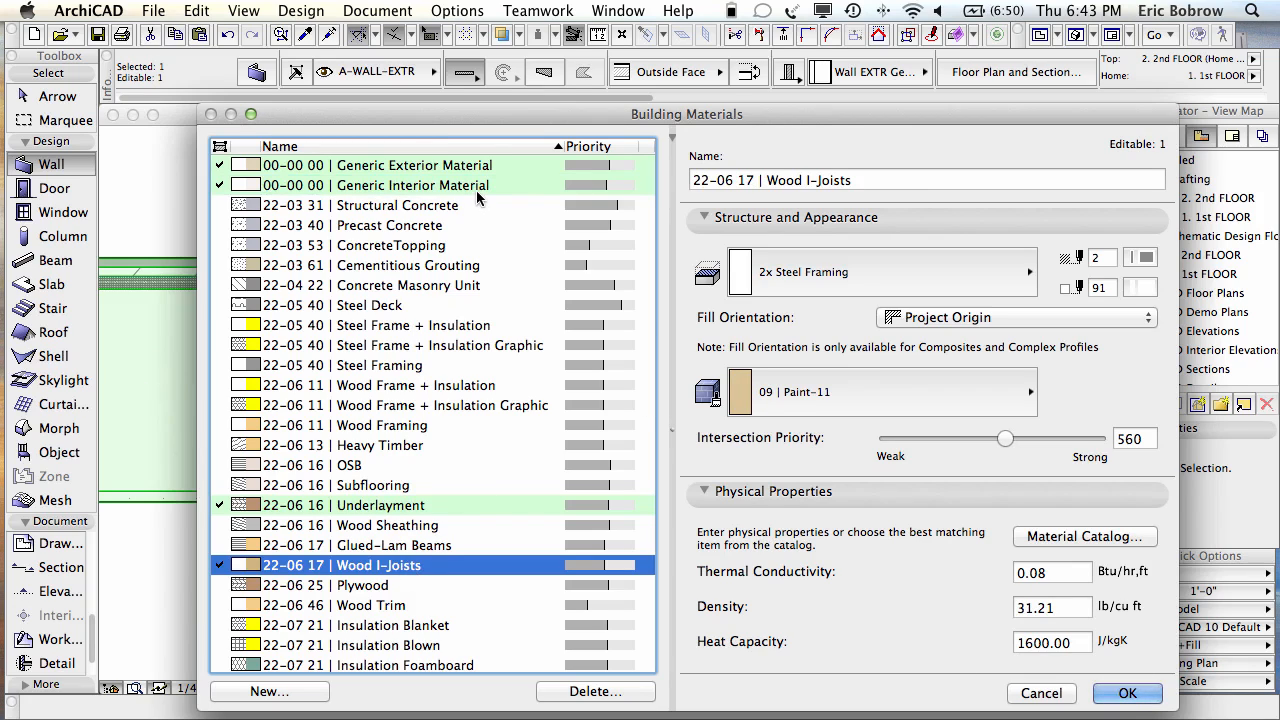
pyautogui.click(1040, 690)
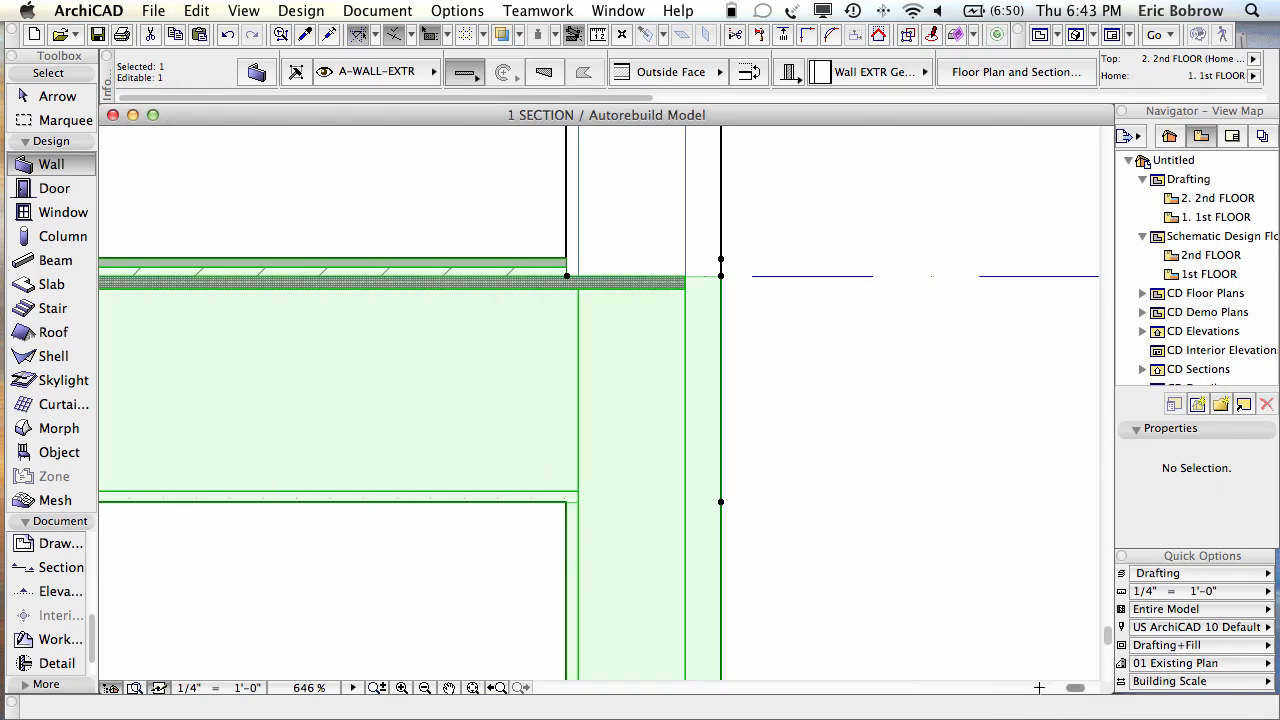
pyautogui.press('Escape')
# Step: Set the exterior wall composite's core skin to Wood Framing, 5 1/2" thick, and apply it
pyautogui.click(614, 549)
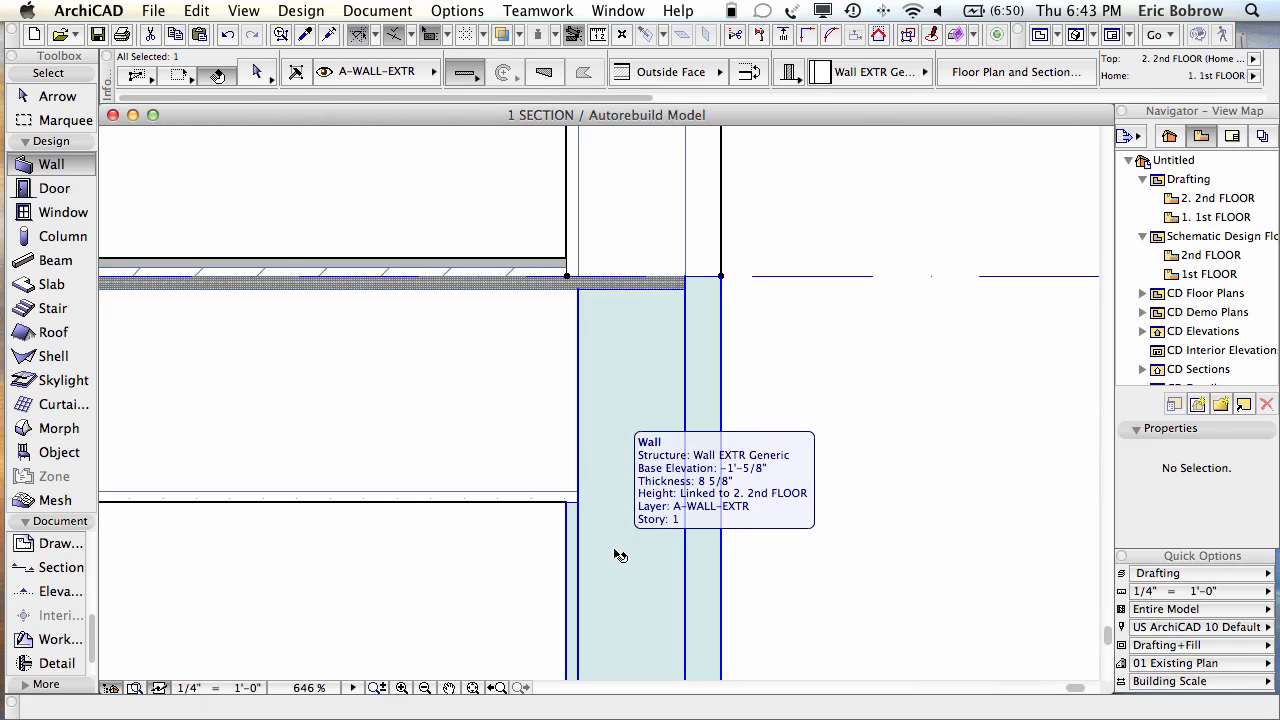
pyautogui.press('super+alt+c')
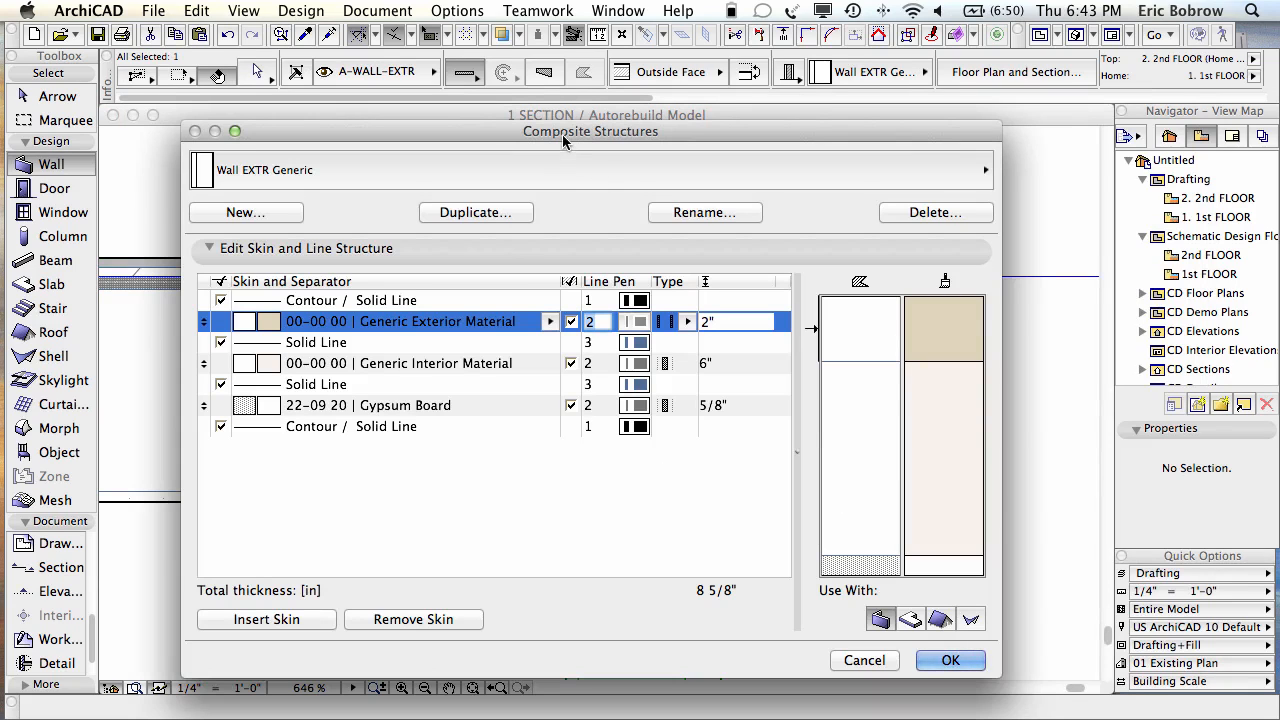
pyautogui.click(438, 366)
pyautogui.click(438, 366)
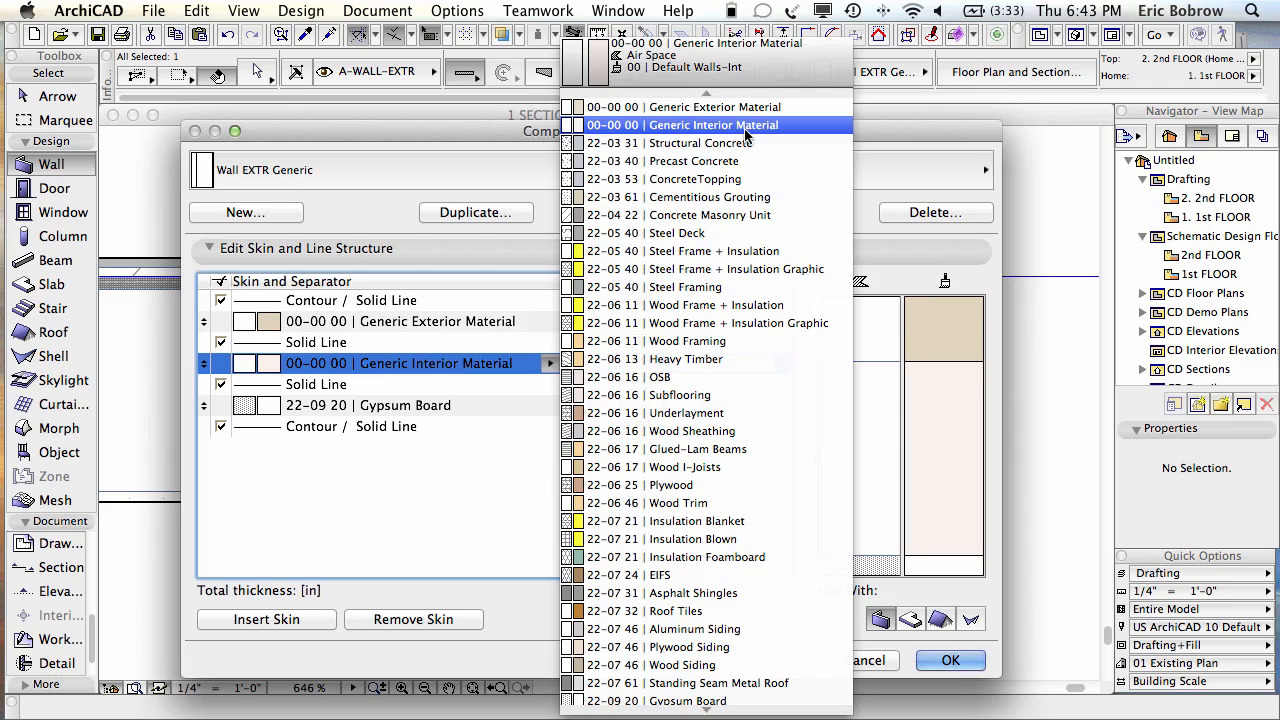
pyautogui.click(707, 345)
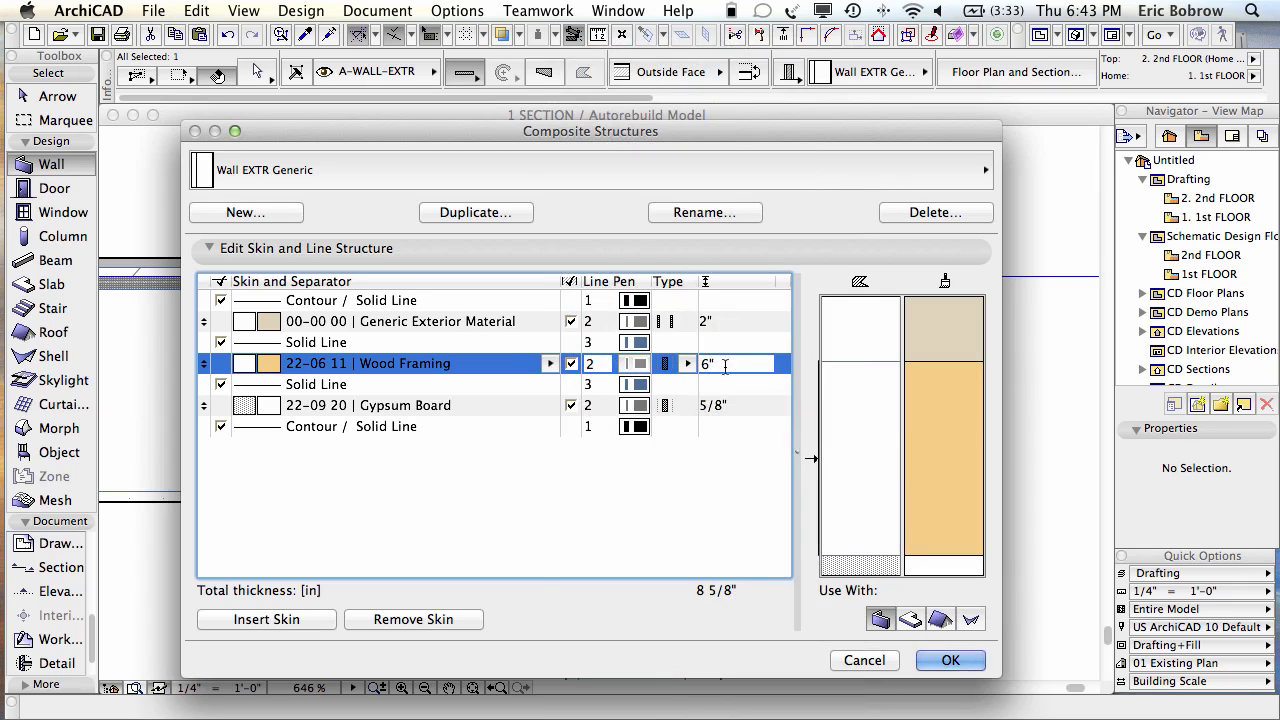
pyautogui.moveTo(712, 363); pyautogui.dragTo(700, 363)
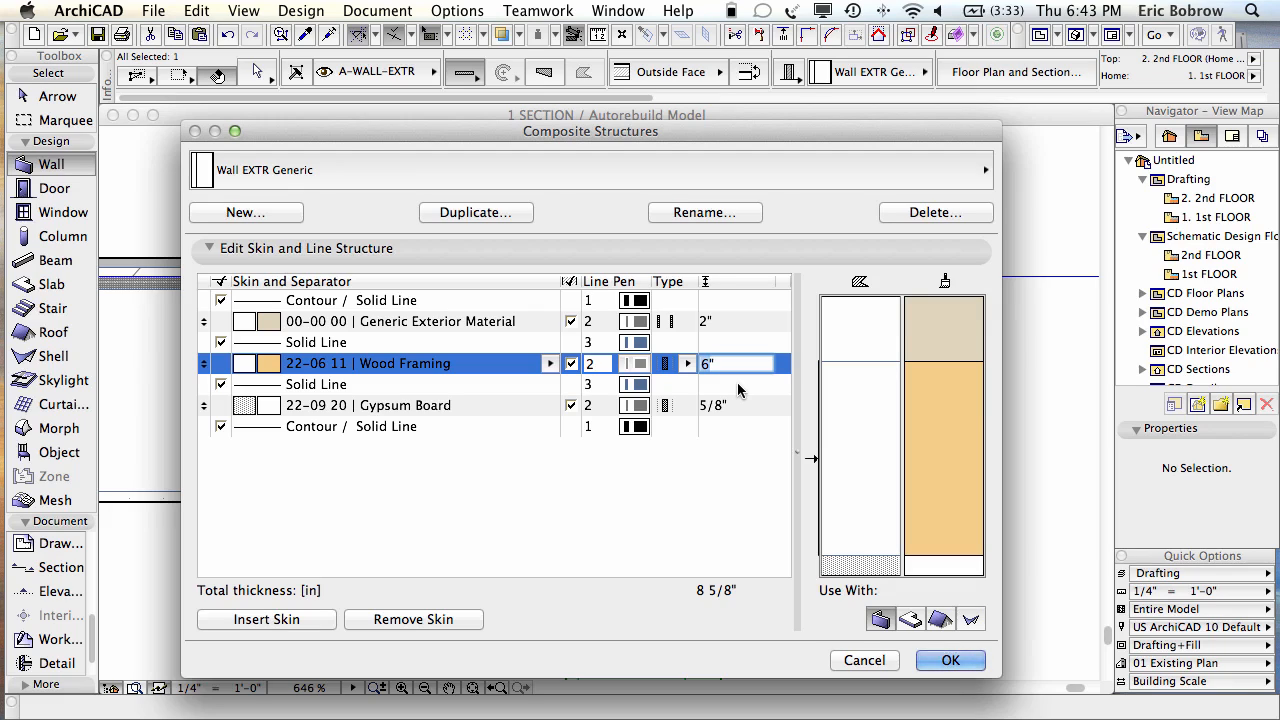
pyautogui.write('5 1/2"')
pyautogui.click(908, 515)
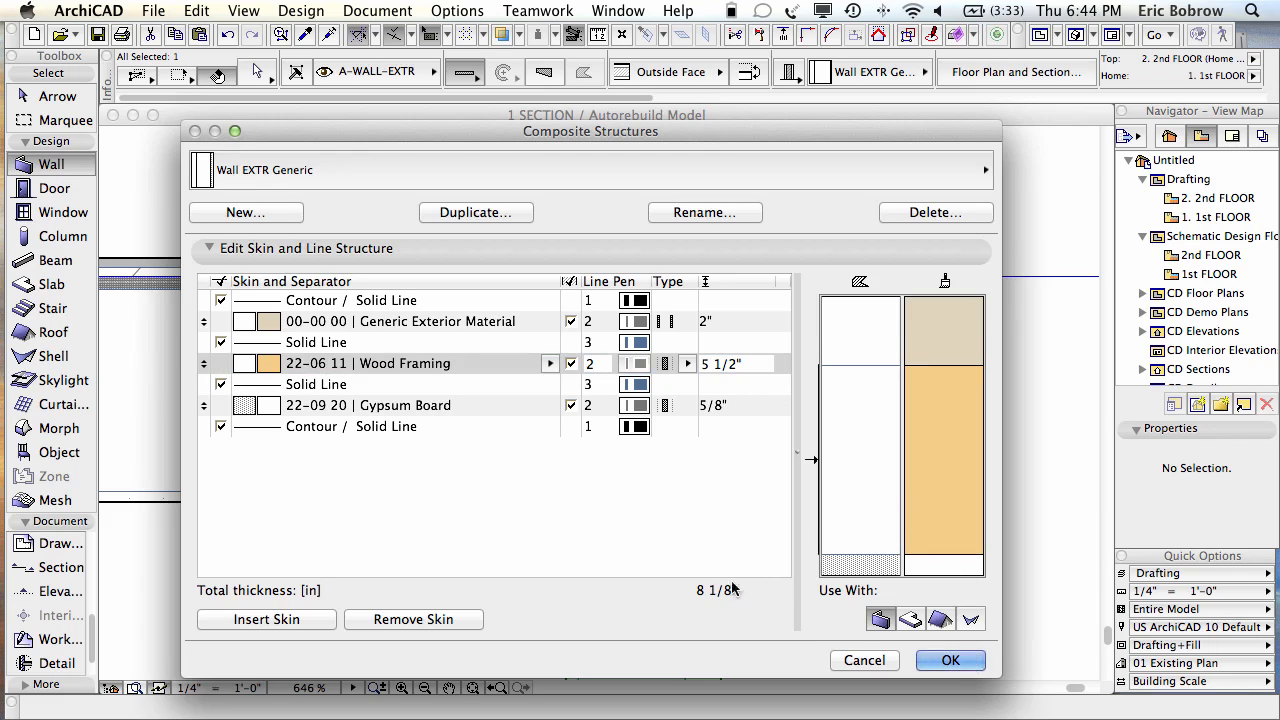
pyautogui.click(950, 661)
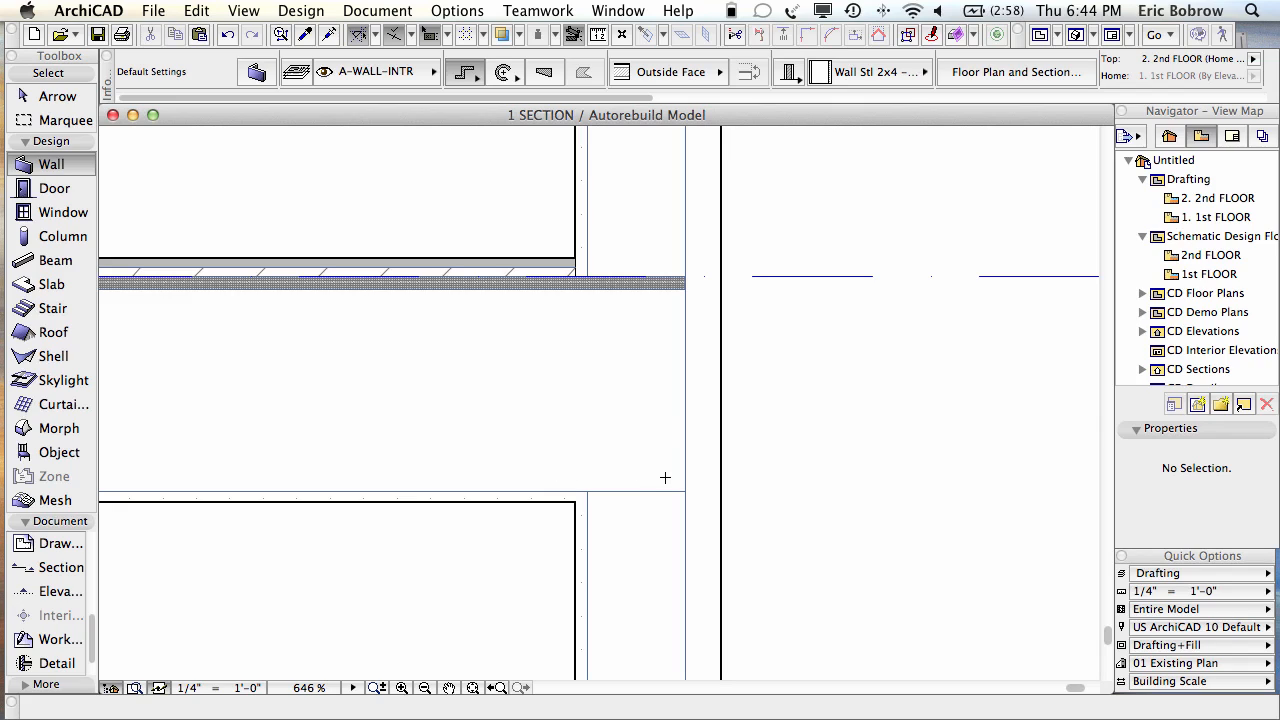
# Step: Select the floor slab and exterior wall in turn to check them, then fit the whole section in view
pyautogui.click(587, 478)
pyautogui.click(577, 508)
pyautogui.keyDown('shift'); pyautogui.click(574, 456); pyautogui.keyUp('shift')
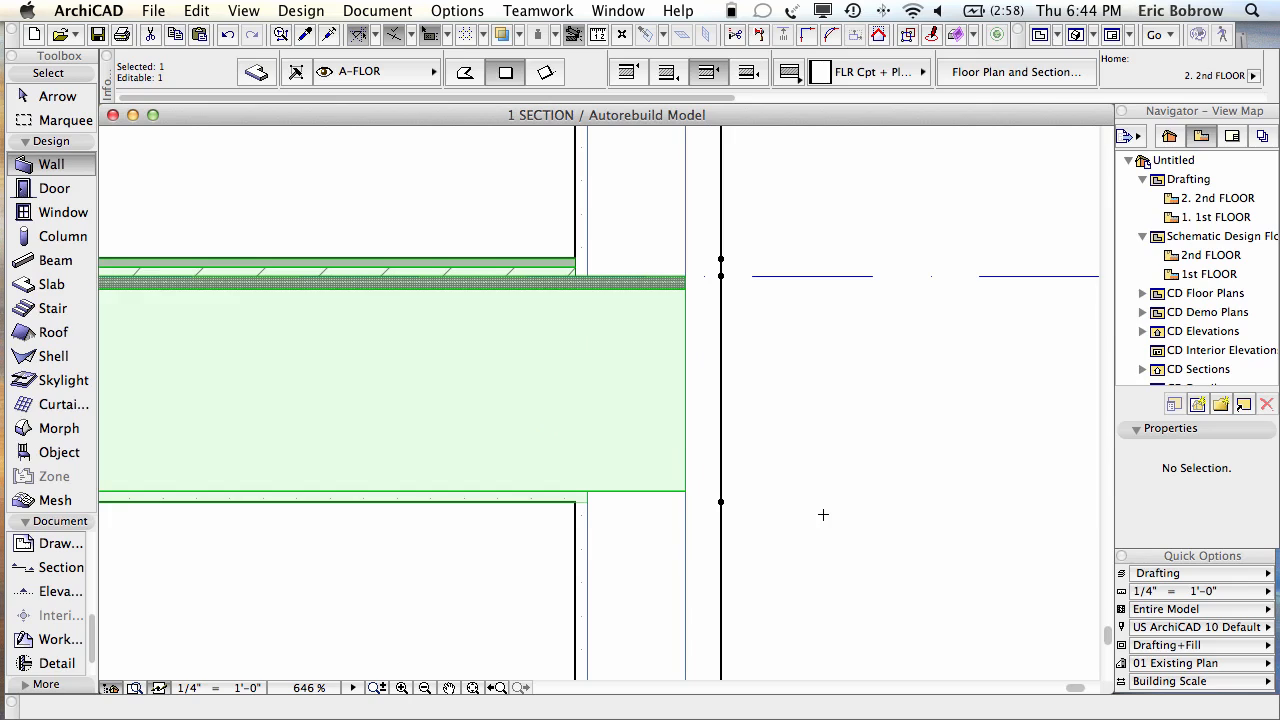
pyautogui.press('Escape')
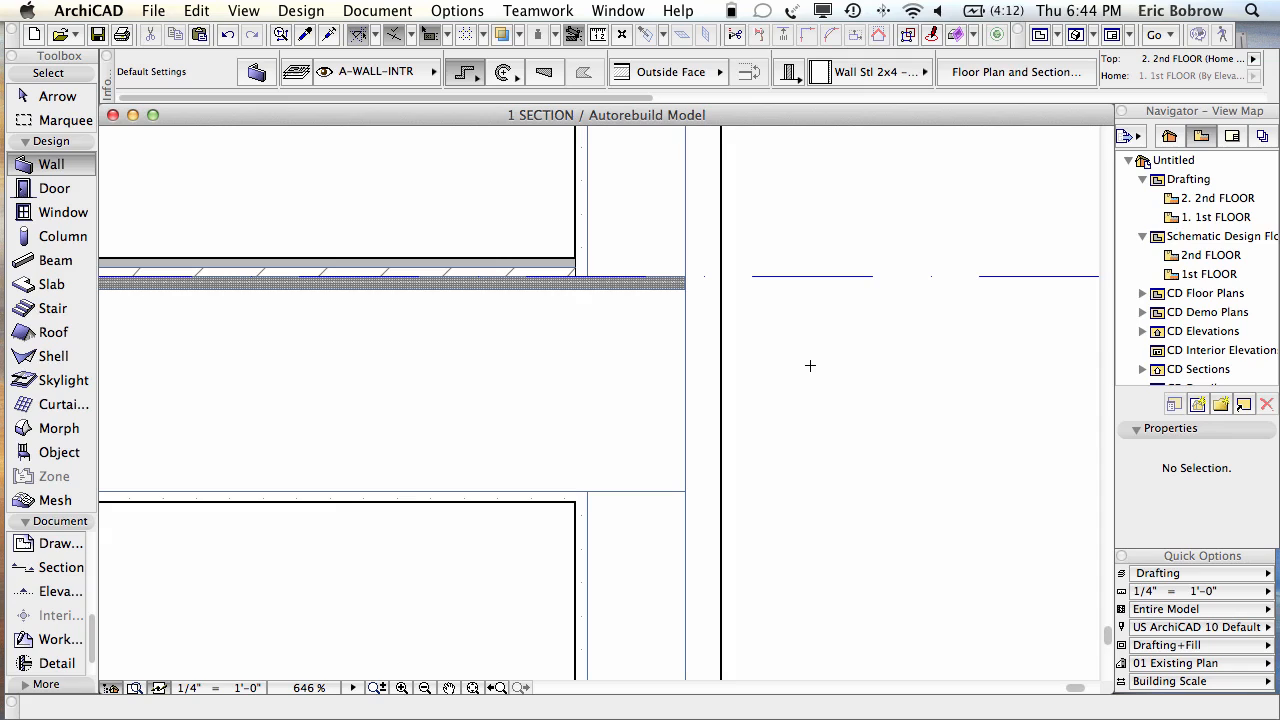
pyautogui.keyDown('shift'); pyautogui.click(648, 535); pyautogui.keyUp('shift')
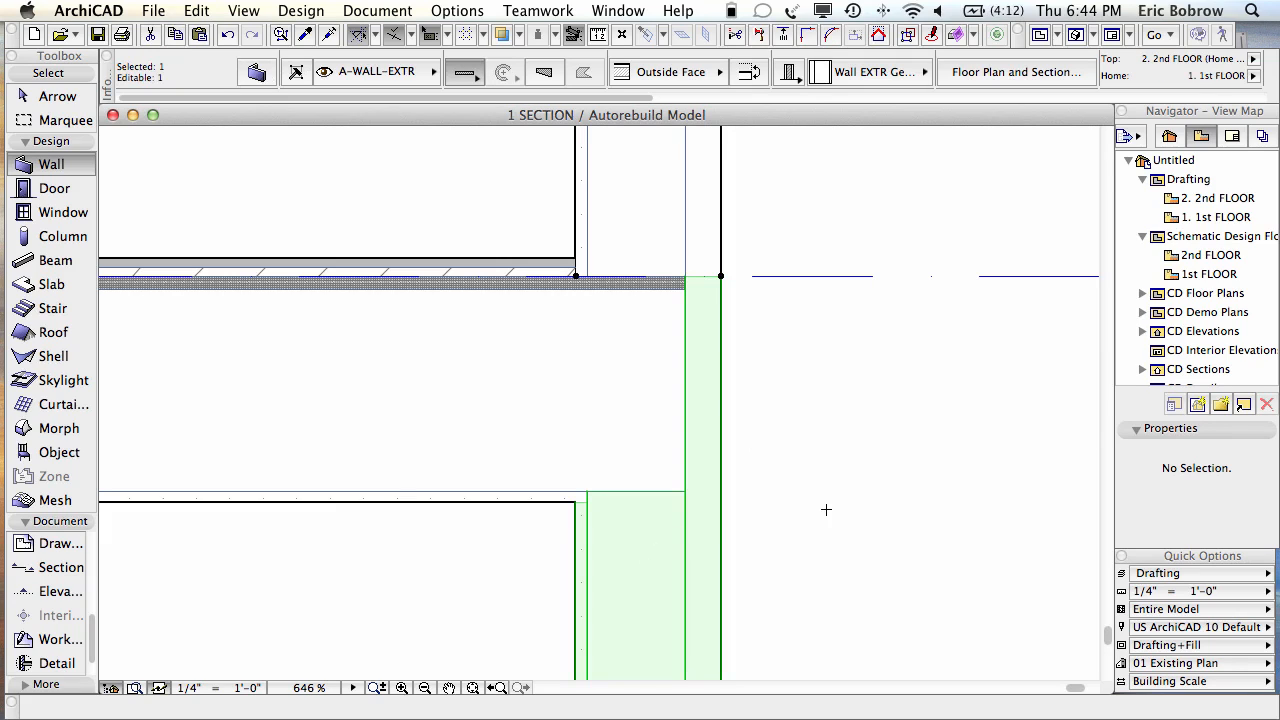
pyautogui.press('Escape')
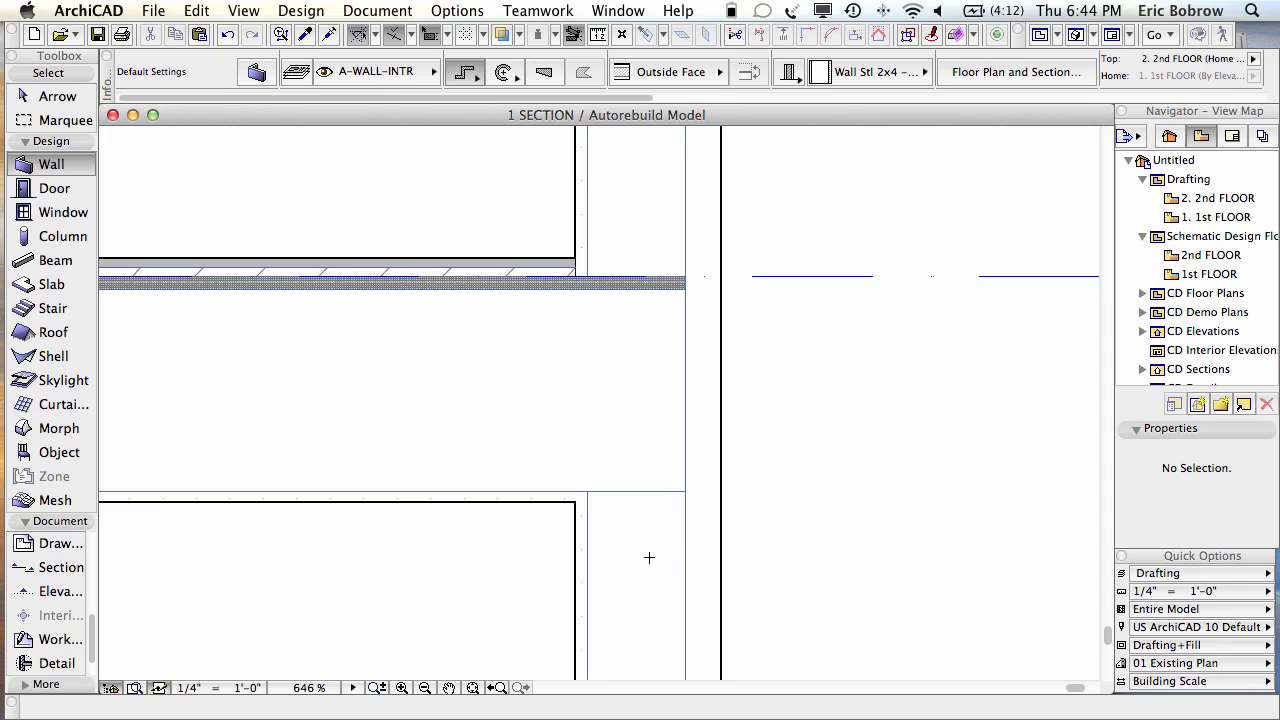
pyautogui.middleClick(808, 443)
pyautogui.middleClick(808, 443)
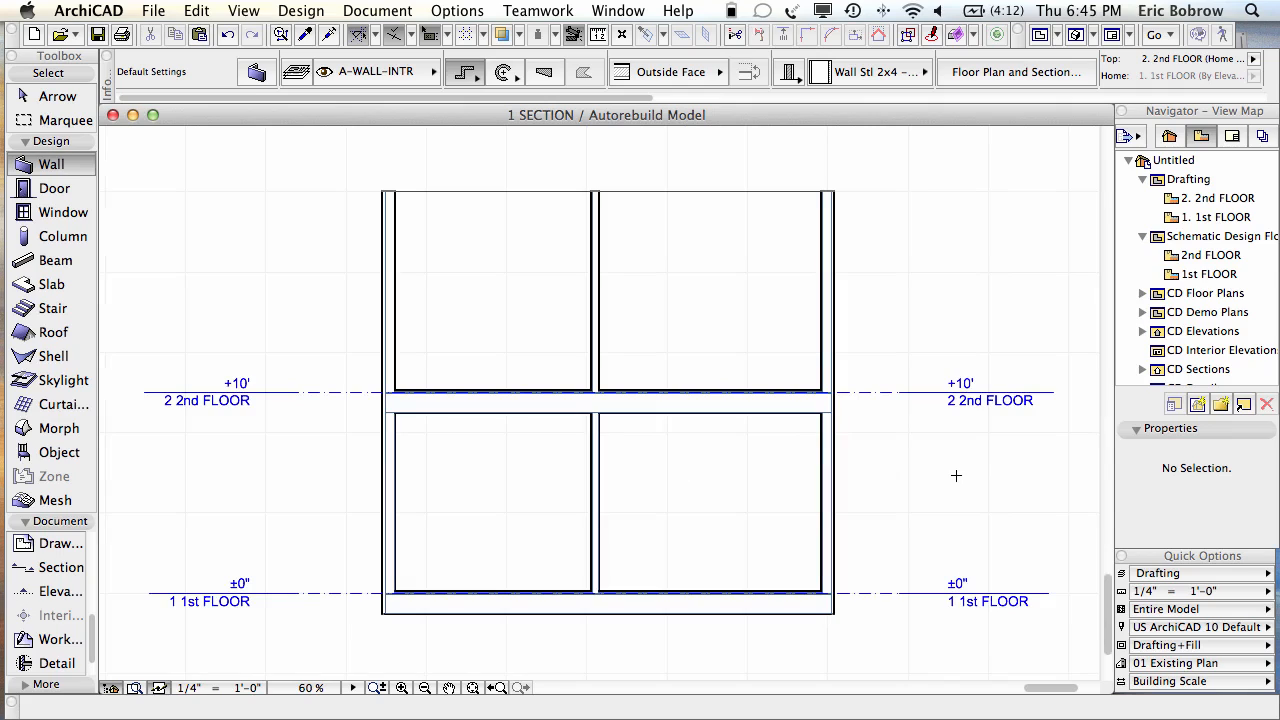
# Step: In Story Settings, set the 1st FLOOR height to next story to 12', putting 2nd FLOOR at +12'
pyautogui.rightClick(1175, 219)
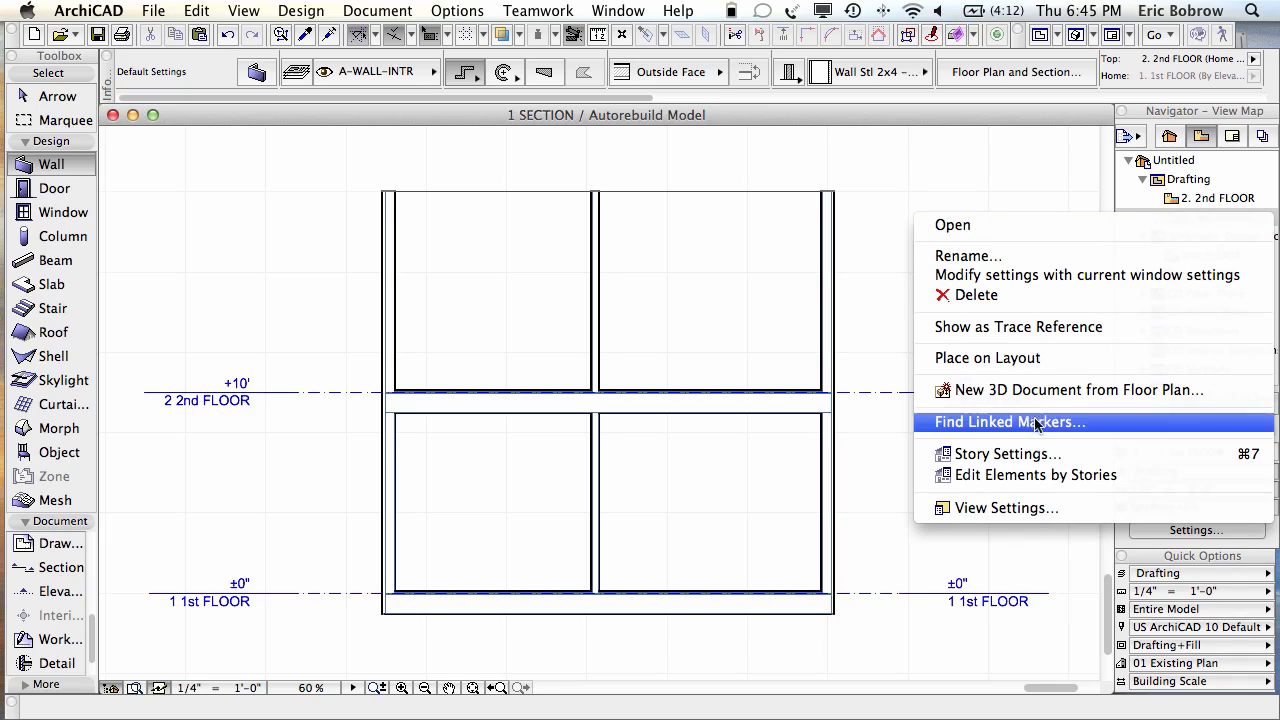
pyautogui.click(996, 454)
pyautogui.moveTo(1002, 316); pyautogui.dragTo(896, 224)
pyautogui.click(760, 281)
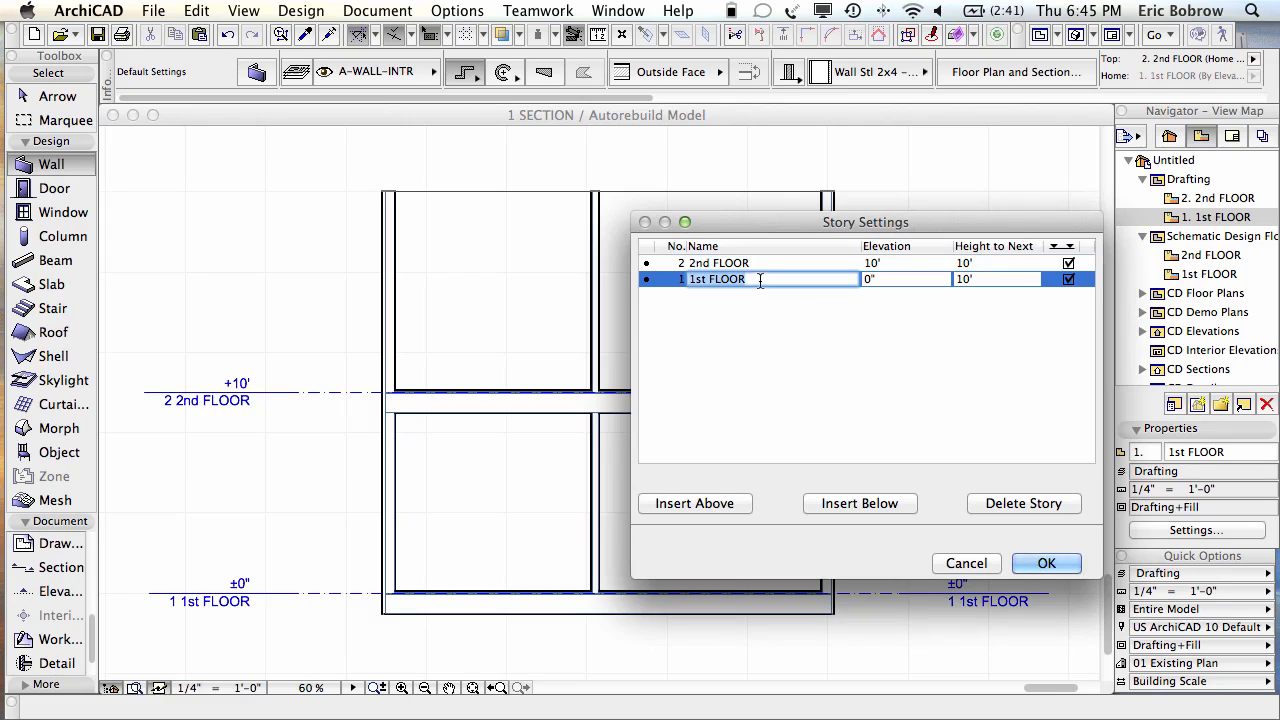
pyautogui.click(980, 281)
pyautogui.write('12')
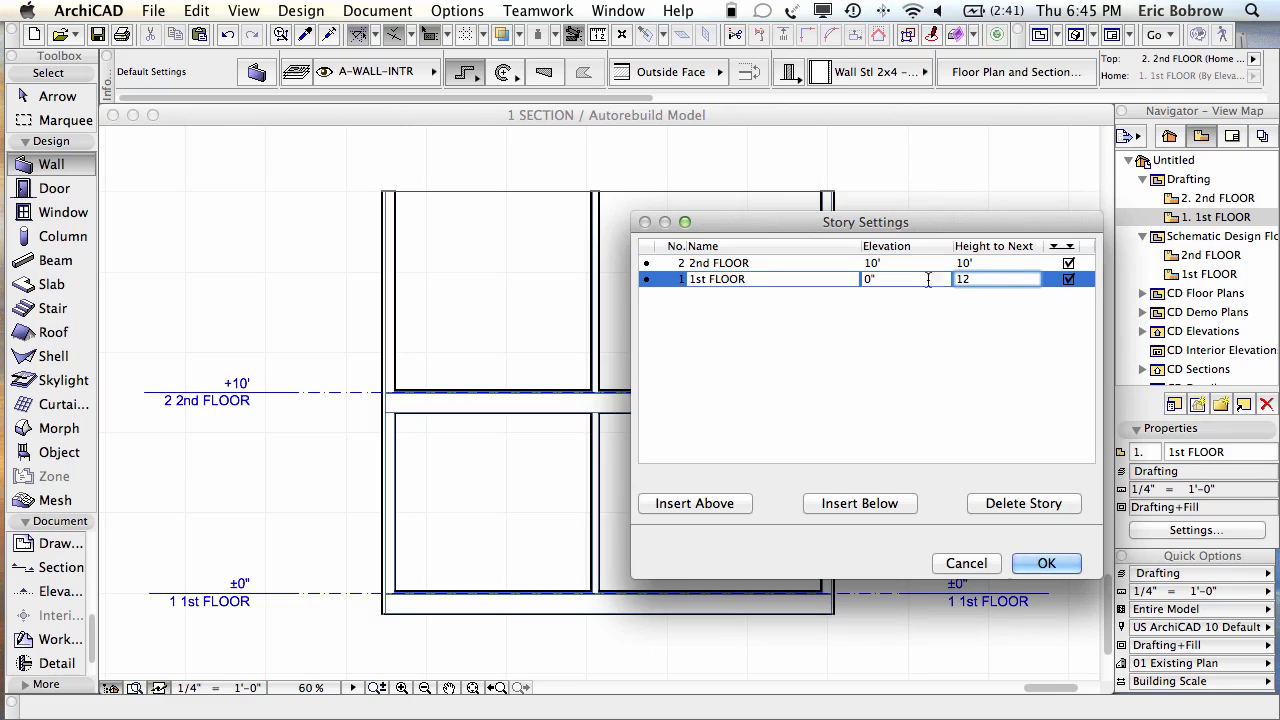
pyautogui.press('Tab')
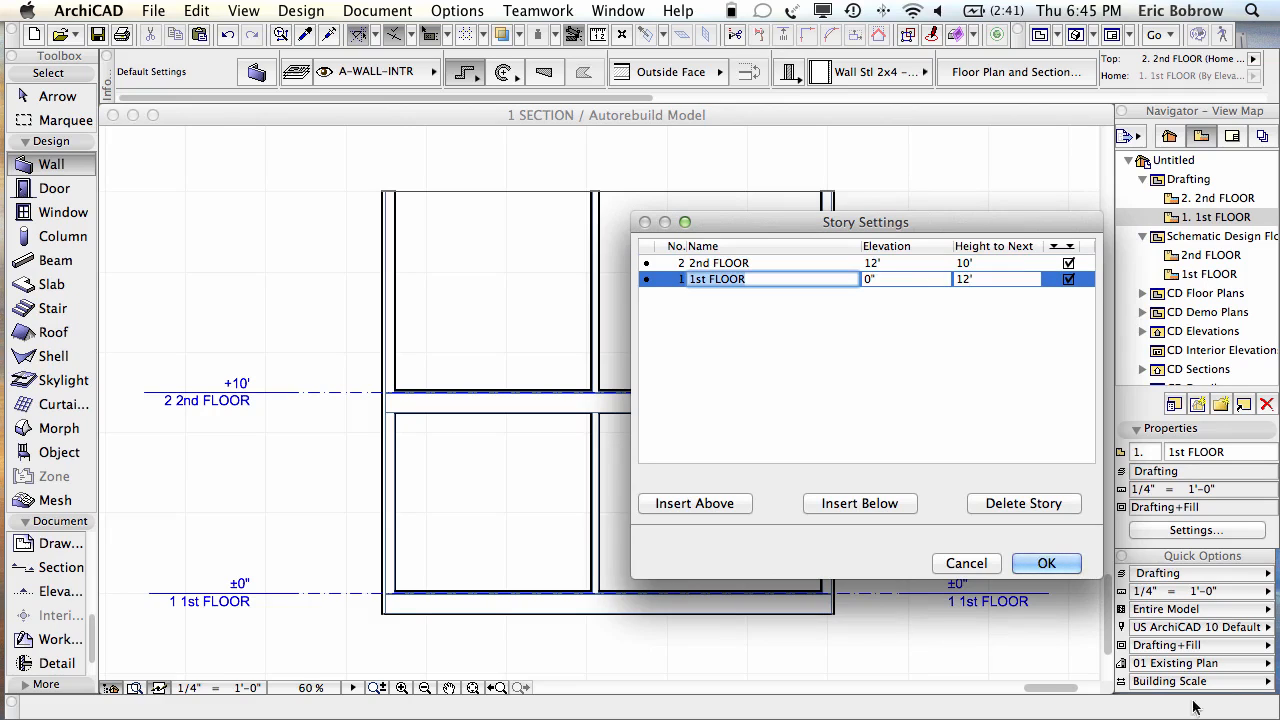
pyautogui.click(1046, 566)
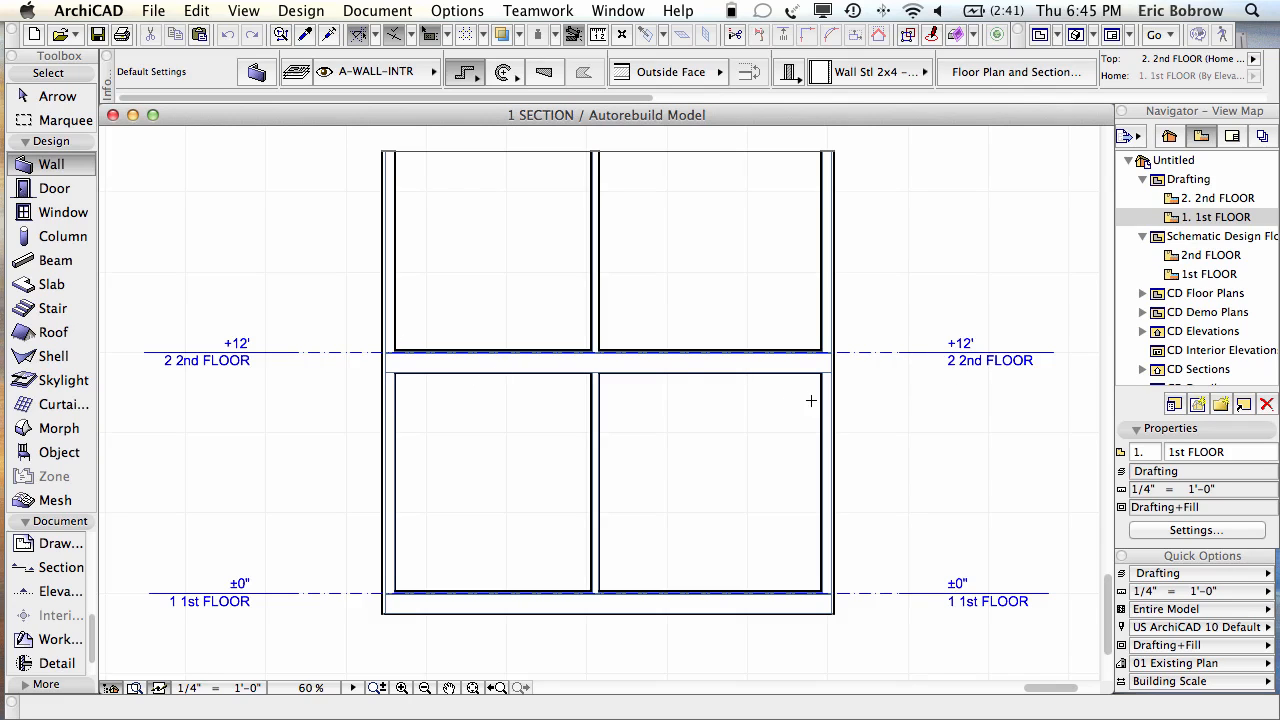
pyautogui.press('F3')
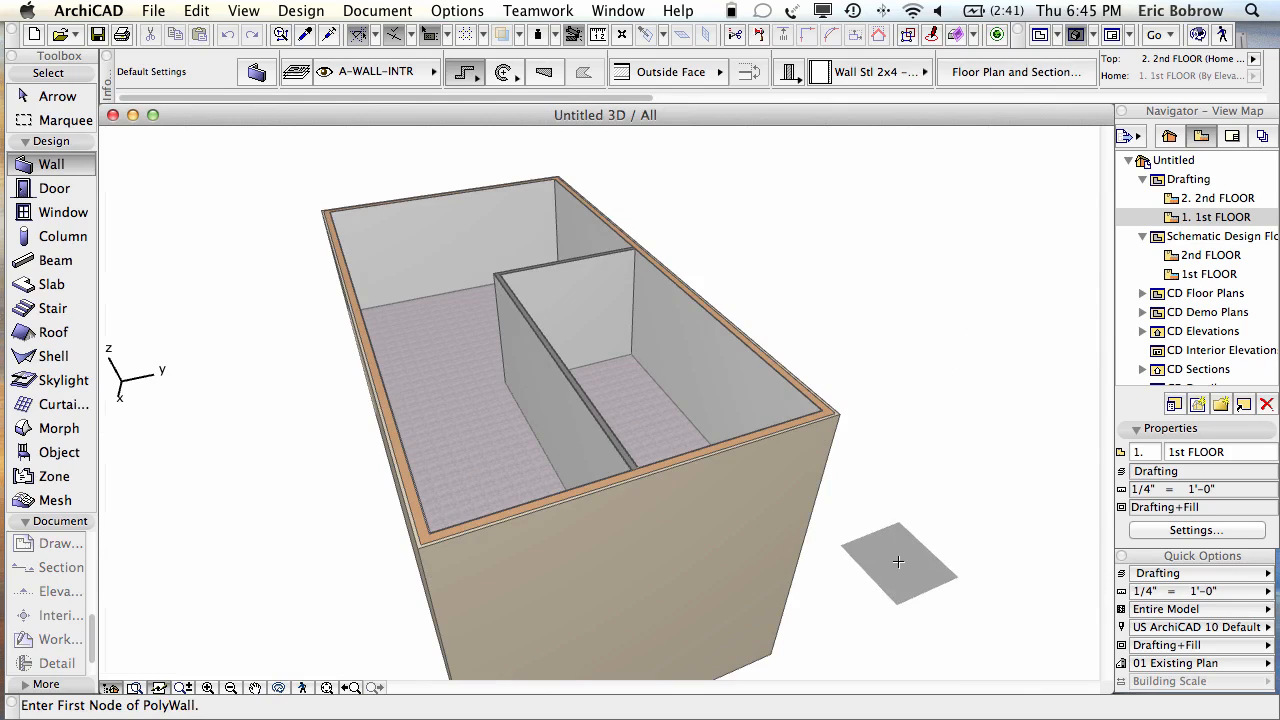
pyautogui.press('F6')
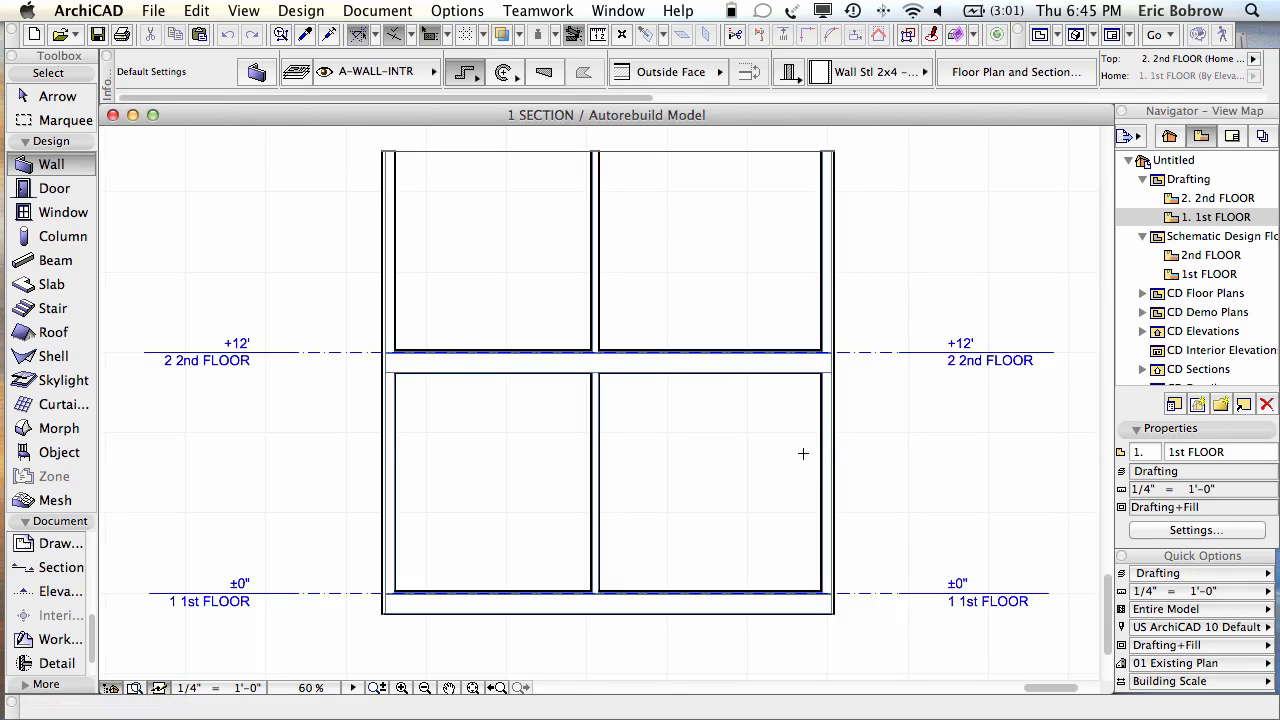
pyautogui.click(64, 98)
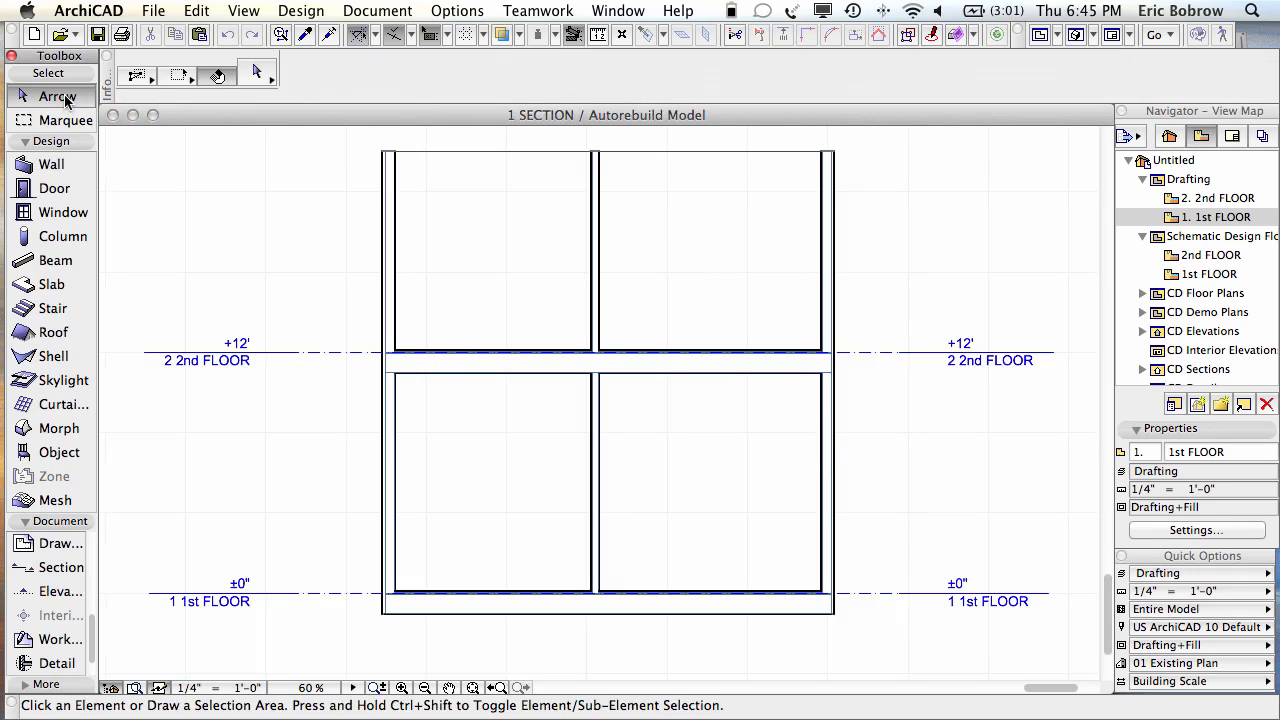
pyautogui.click(728, 371)
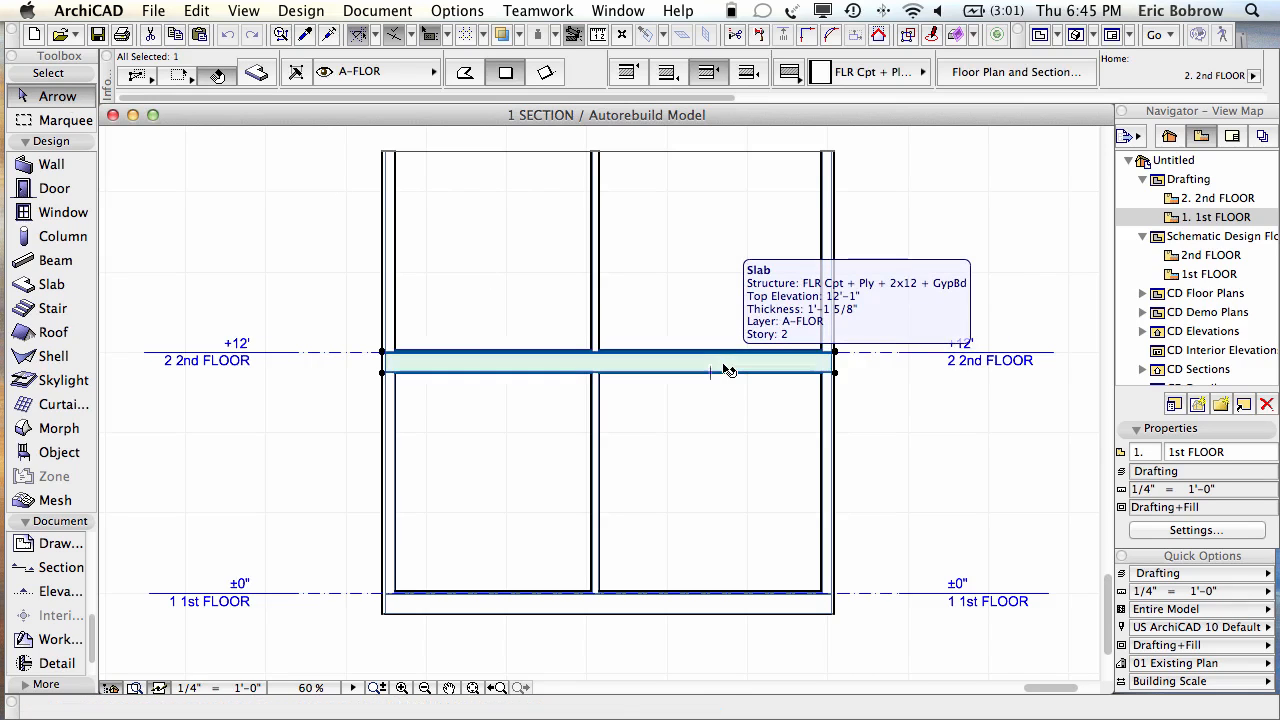
pyautogui.click(726, 98)
pyautogui.moveTo(726, 98); pyautogui.dragTo(990, 98)
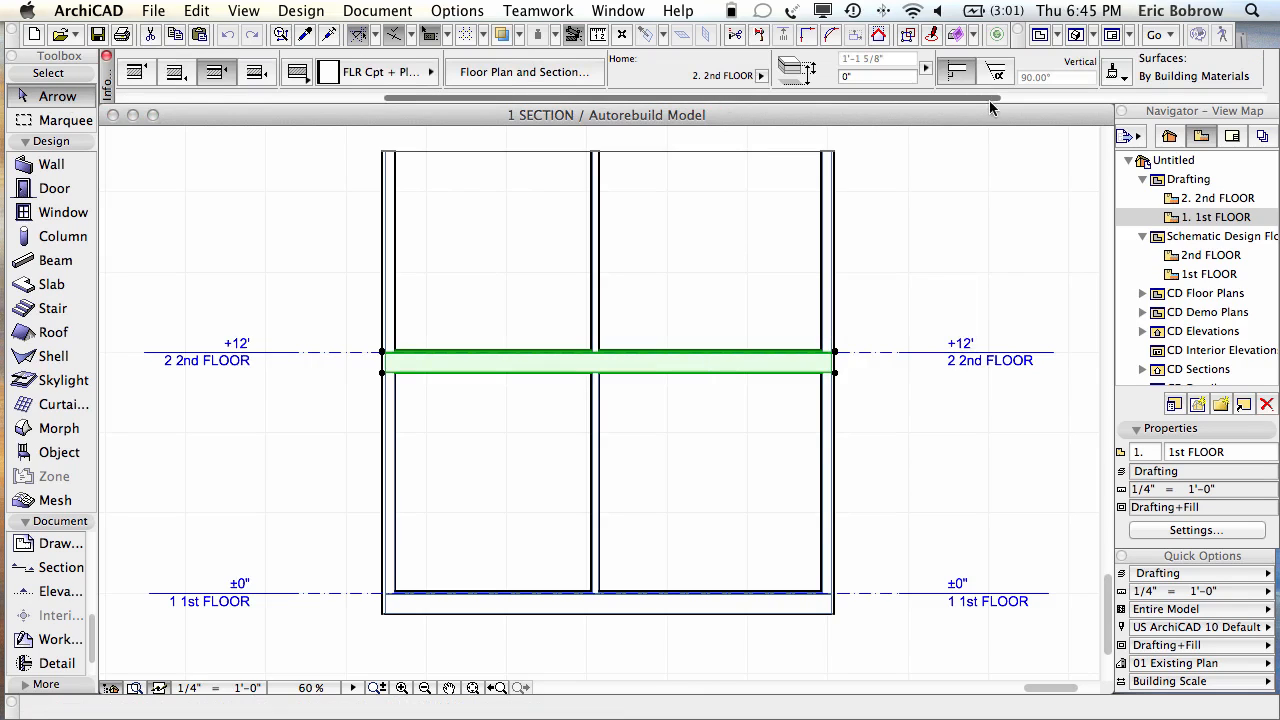
pyautogui.click(843, 75)
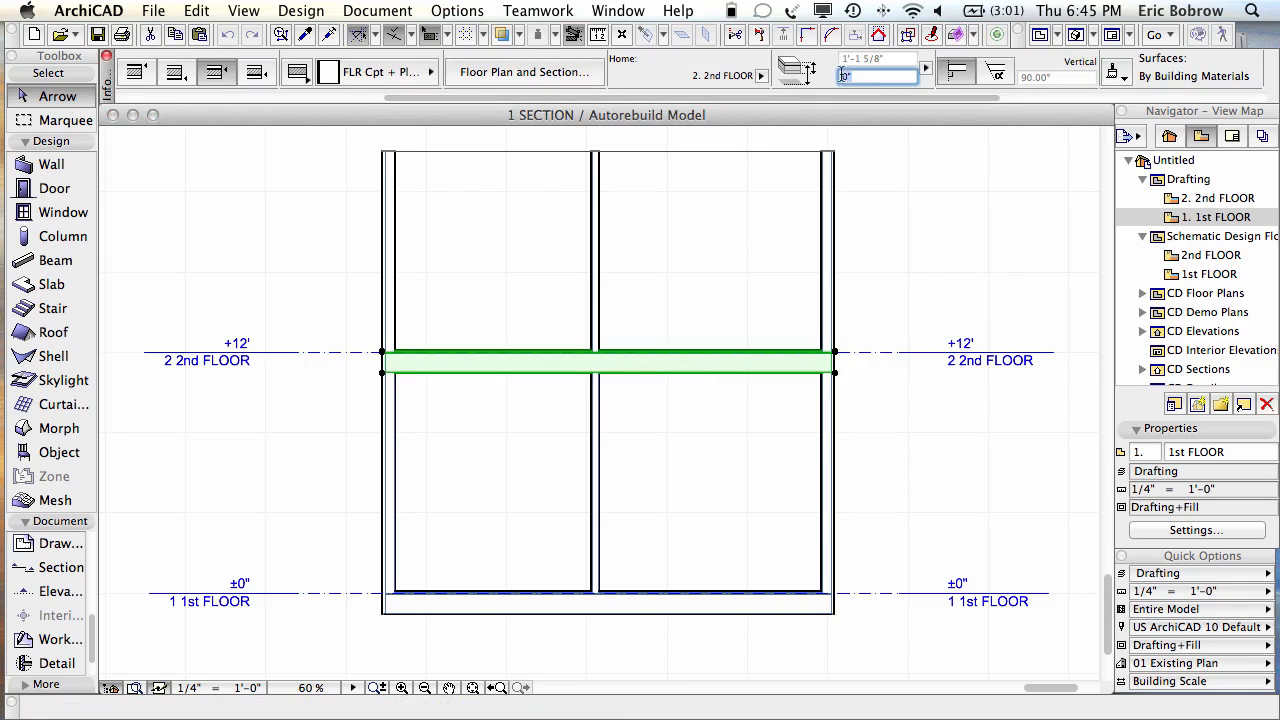
pyautogui.click(762, 77)
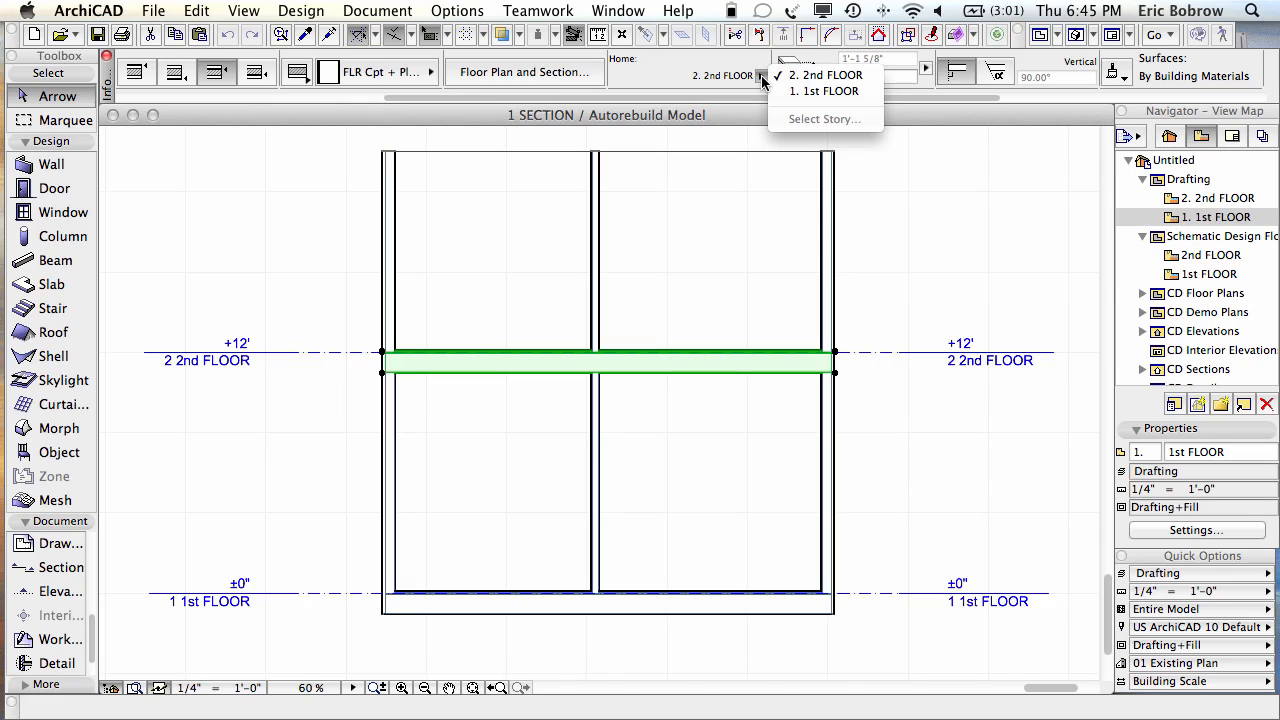
pyautogui.click(762, 77)
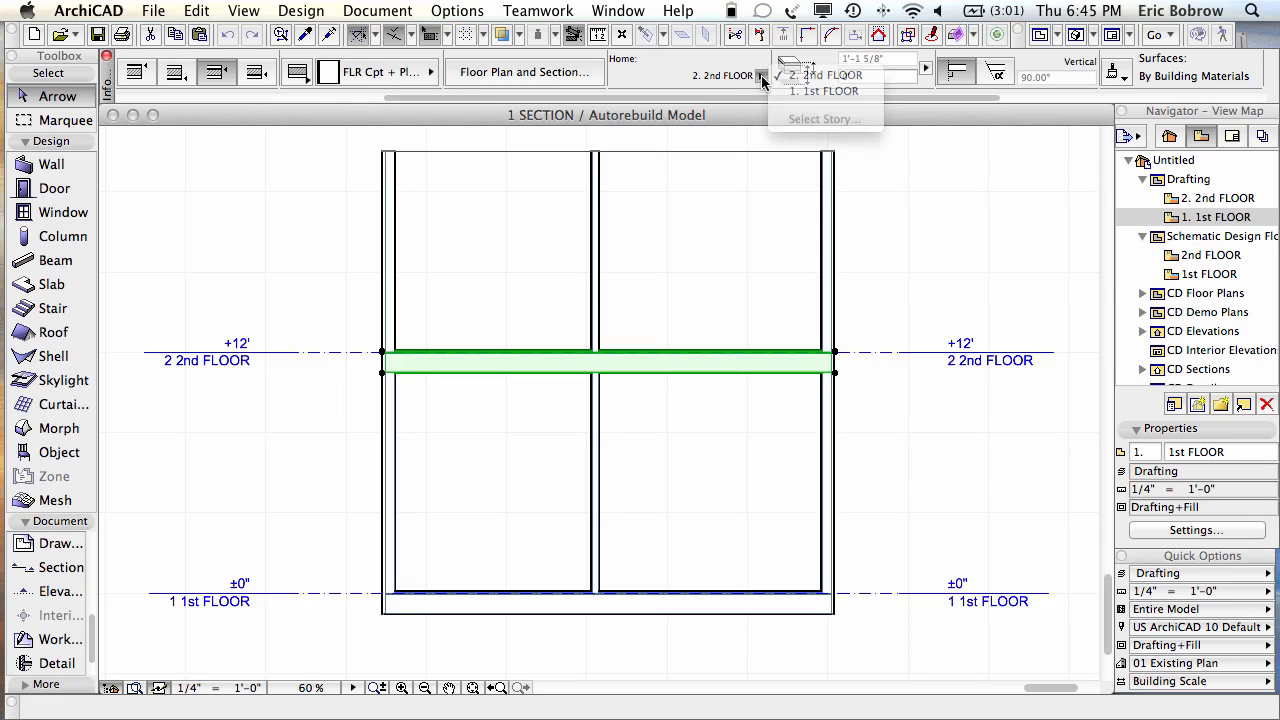
pyautogui.click(935, 250)
pyautogui.click(823, 251)
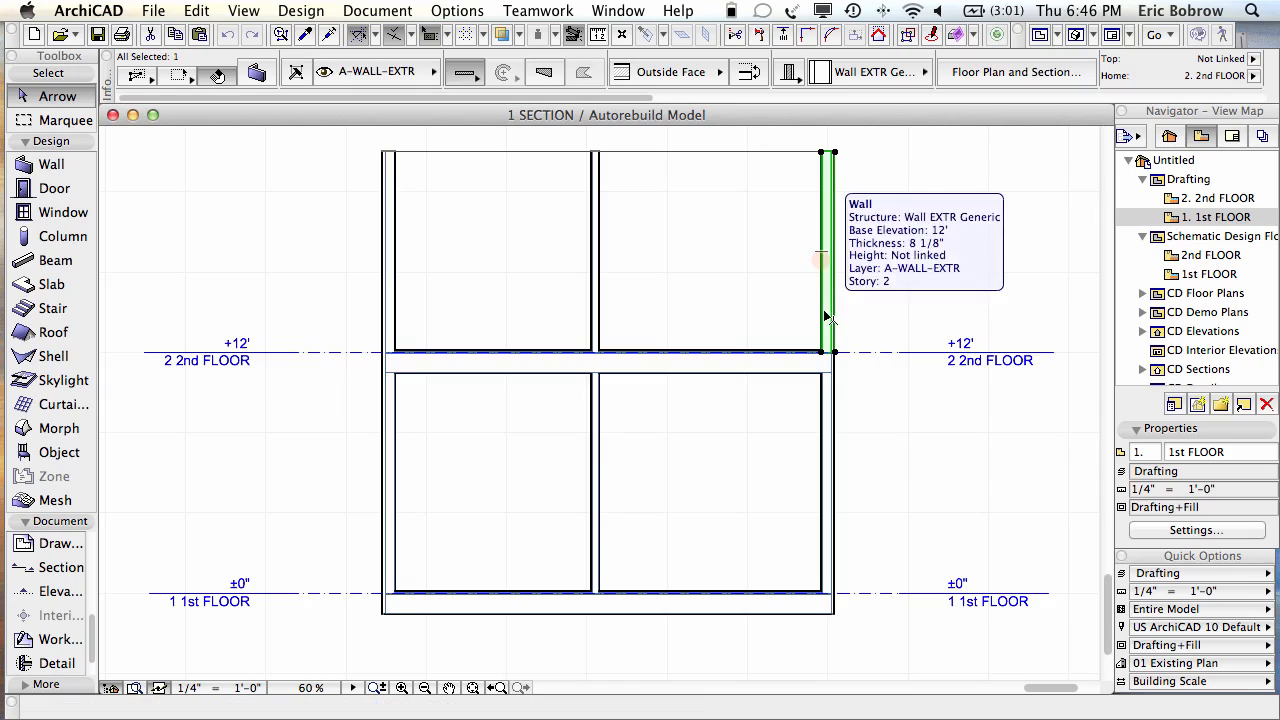
pyautogui.moveTo(643, 97); pyautogui.dragTo(988, 113)
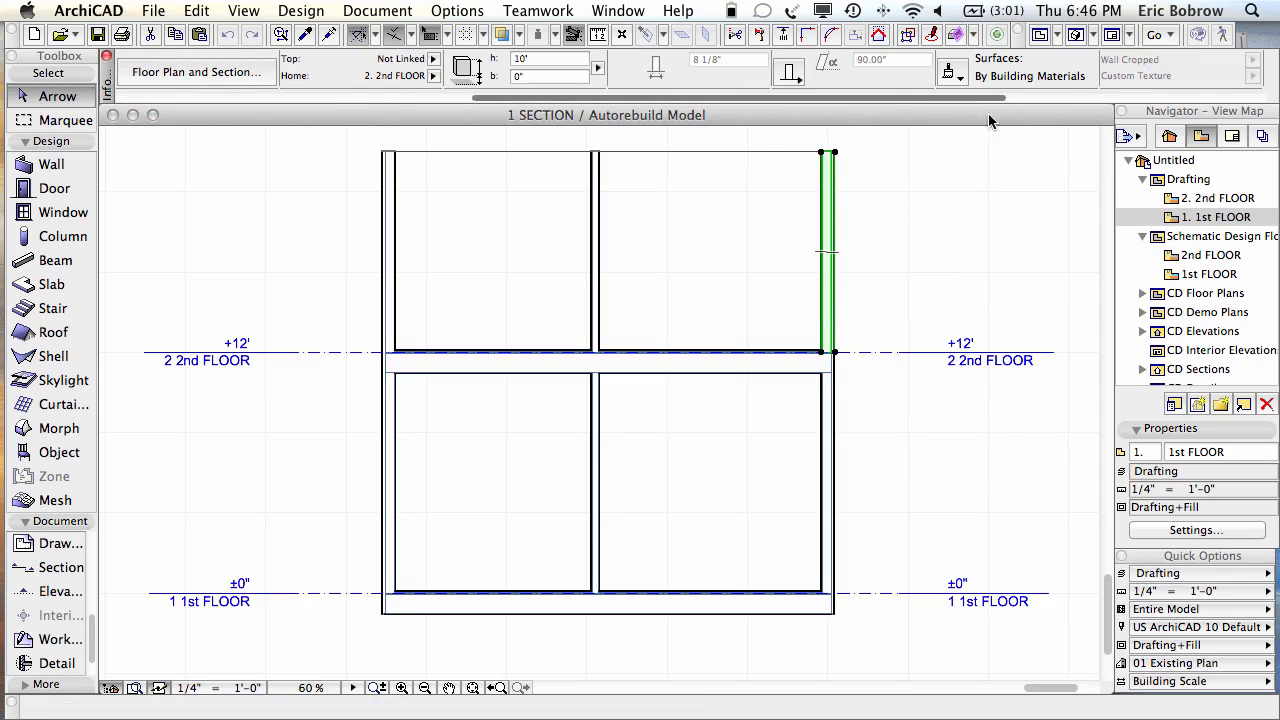
pyautogui.click(433, 76)
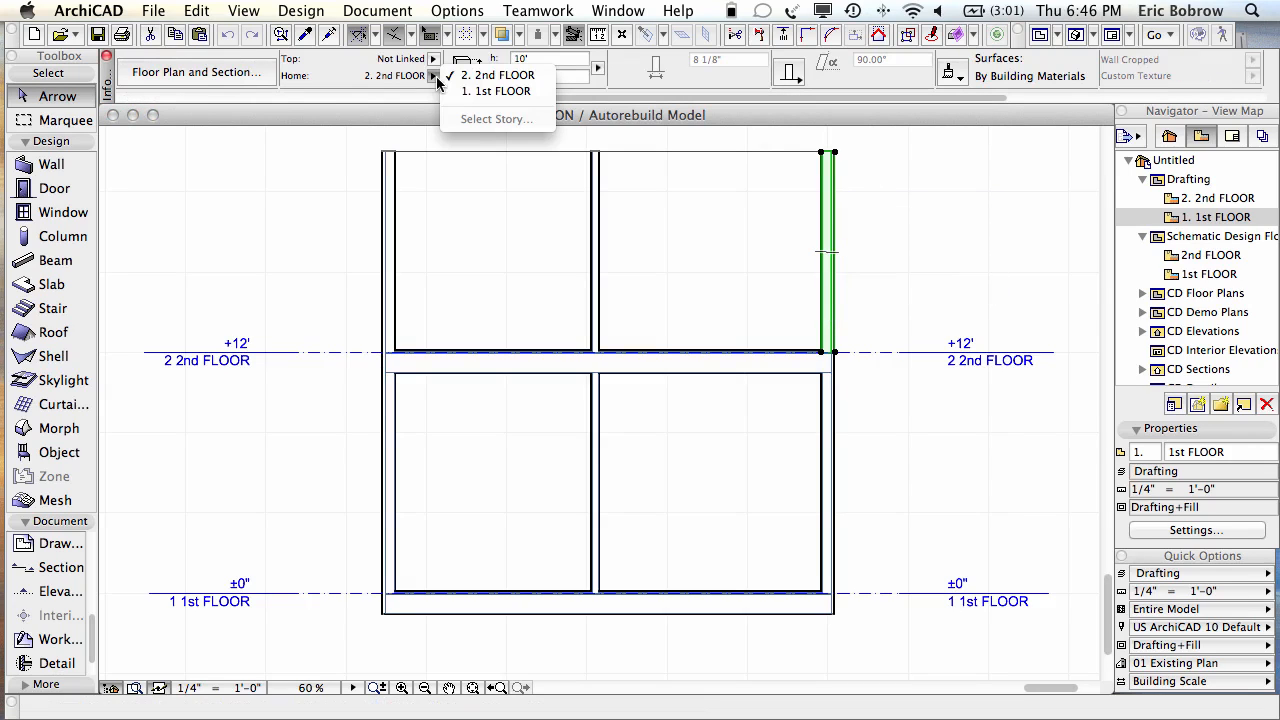
pyautogui.click(433, 80)
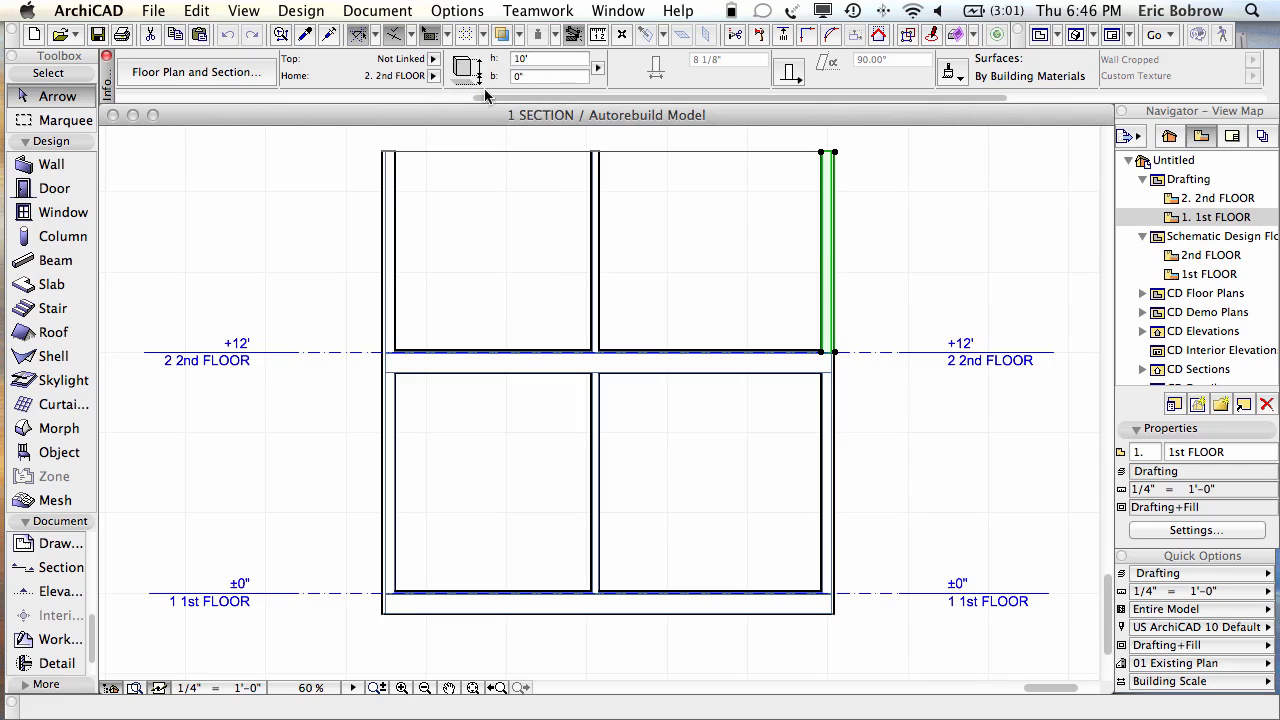
pyautogui.click(902, 245)
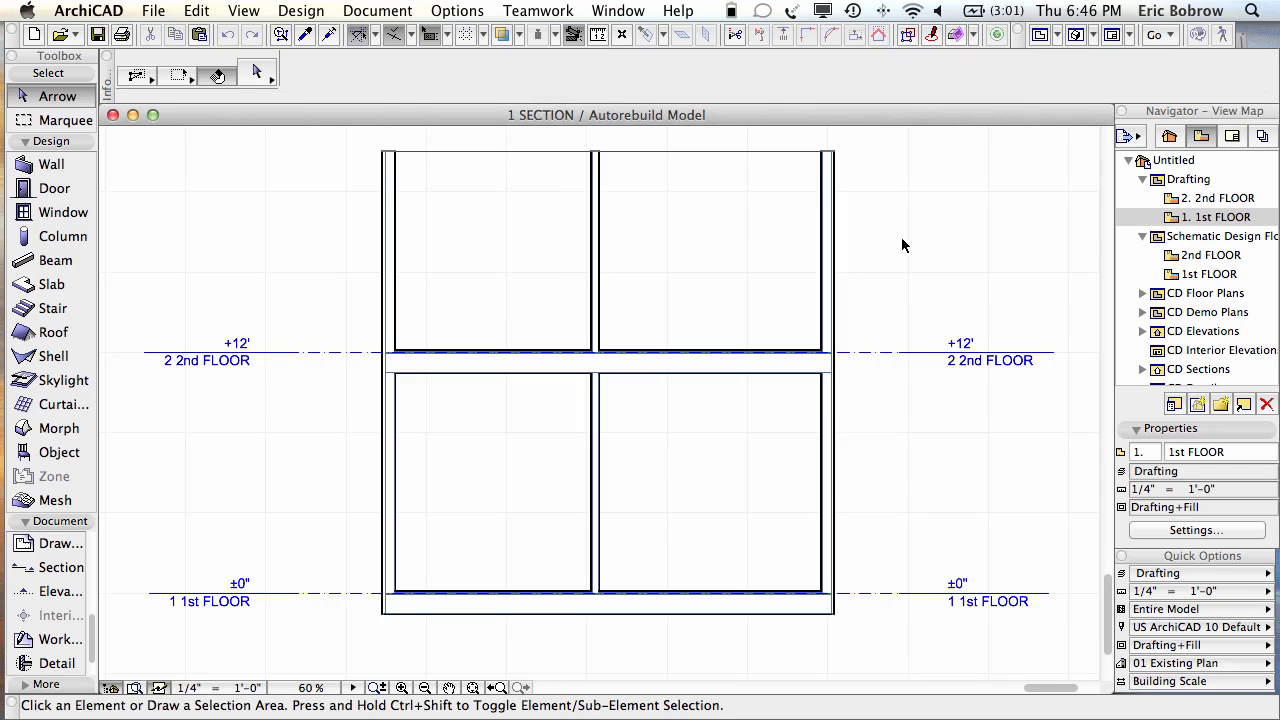
pyautogui.click(828, 474)
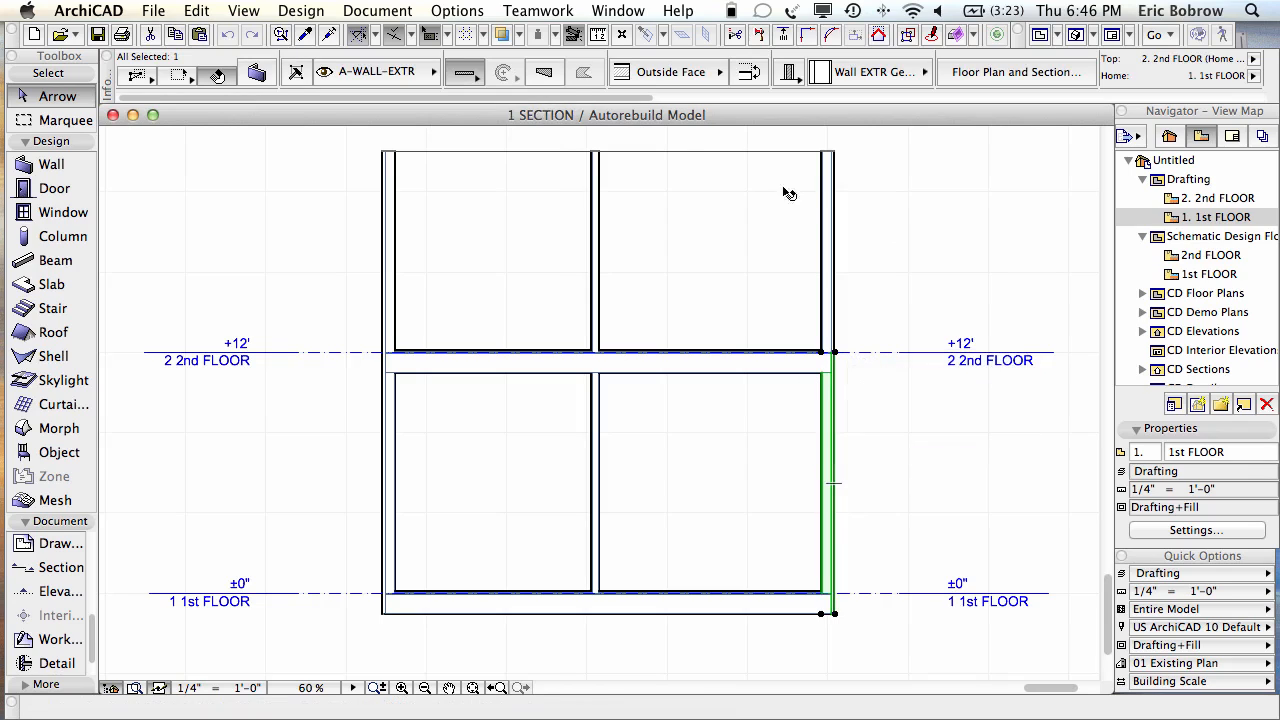
pyautogui.moveTo(645, 98); pyautogui.dragTo(950, 100)
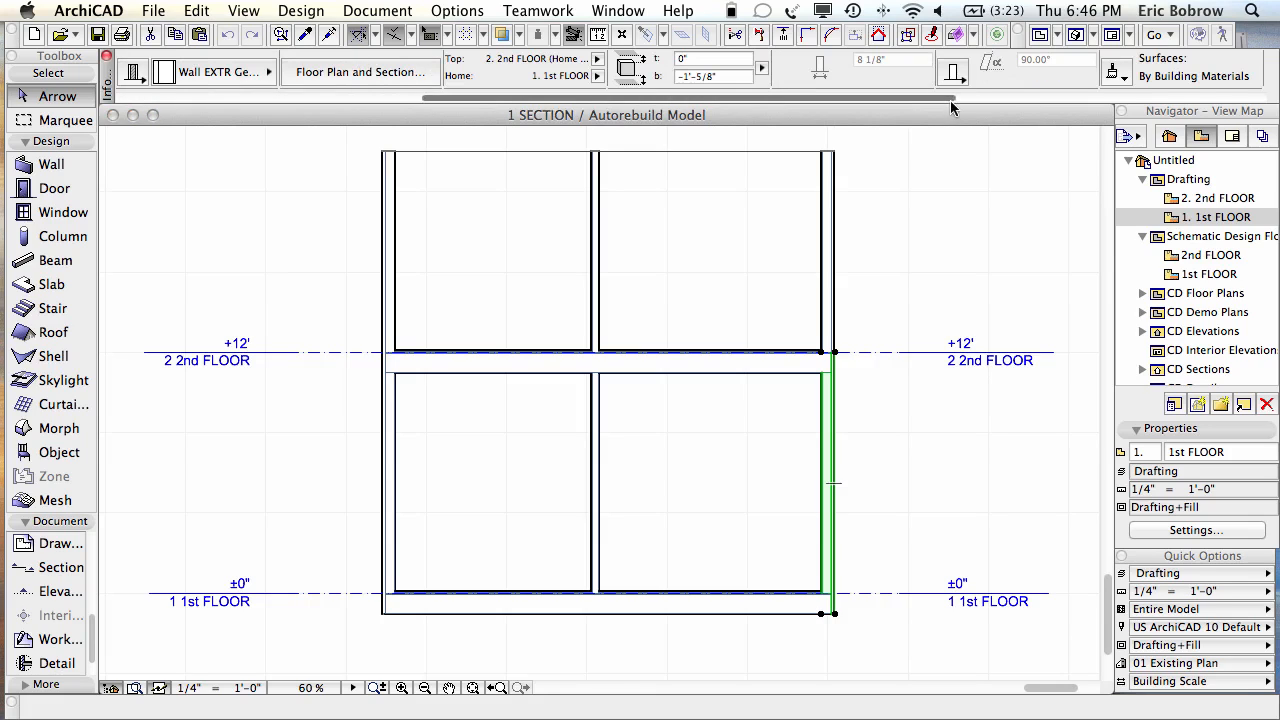
pyautogui.click(598, 76)
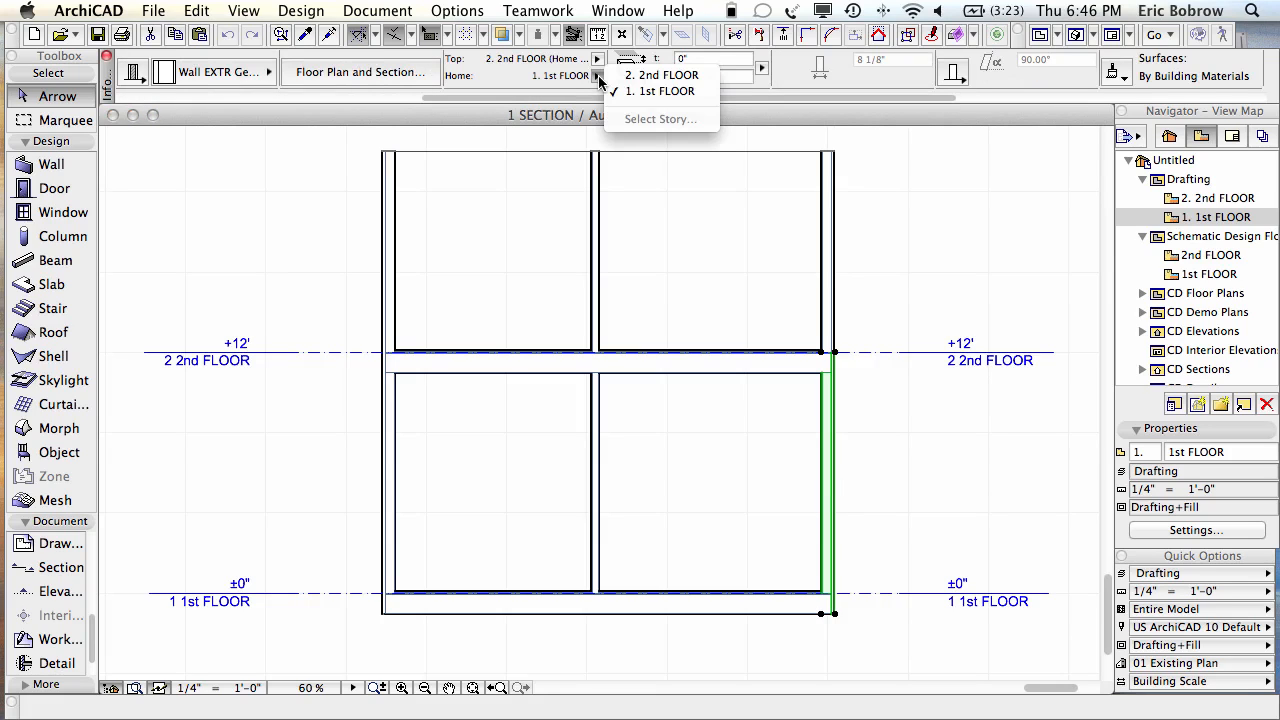
pyautogui.click(599, 77)
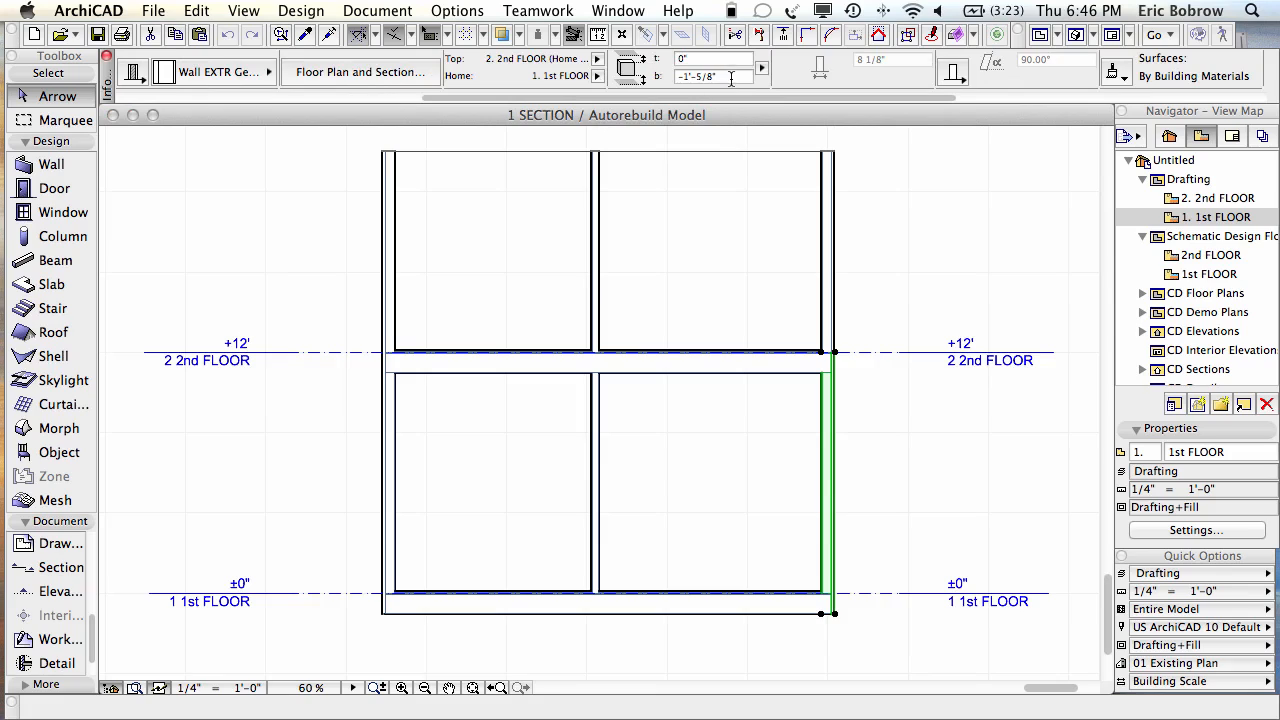
pyautogui.moveTo(732, 78); pyautogui.dragTo(656, 78)
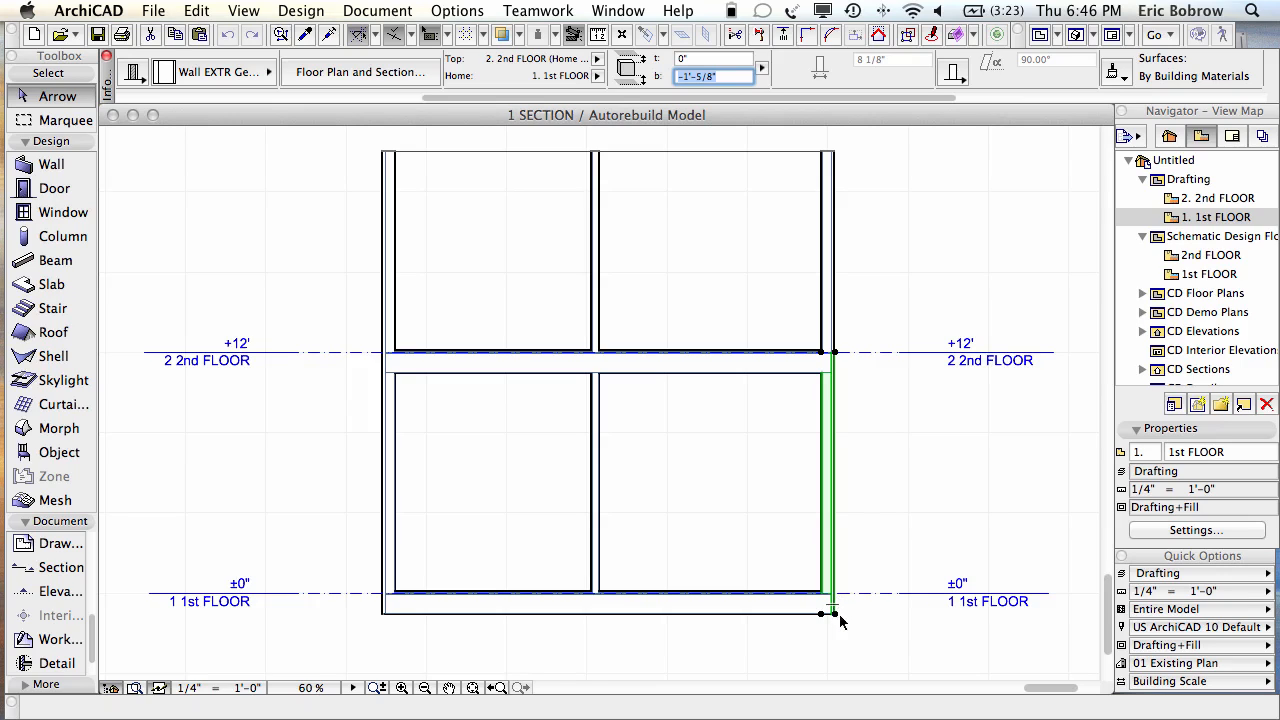
pyautogui.click(598, 61)
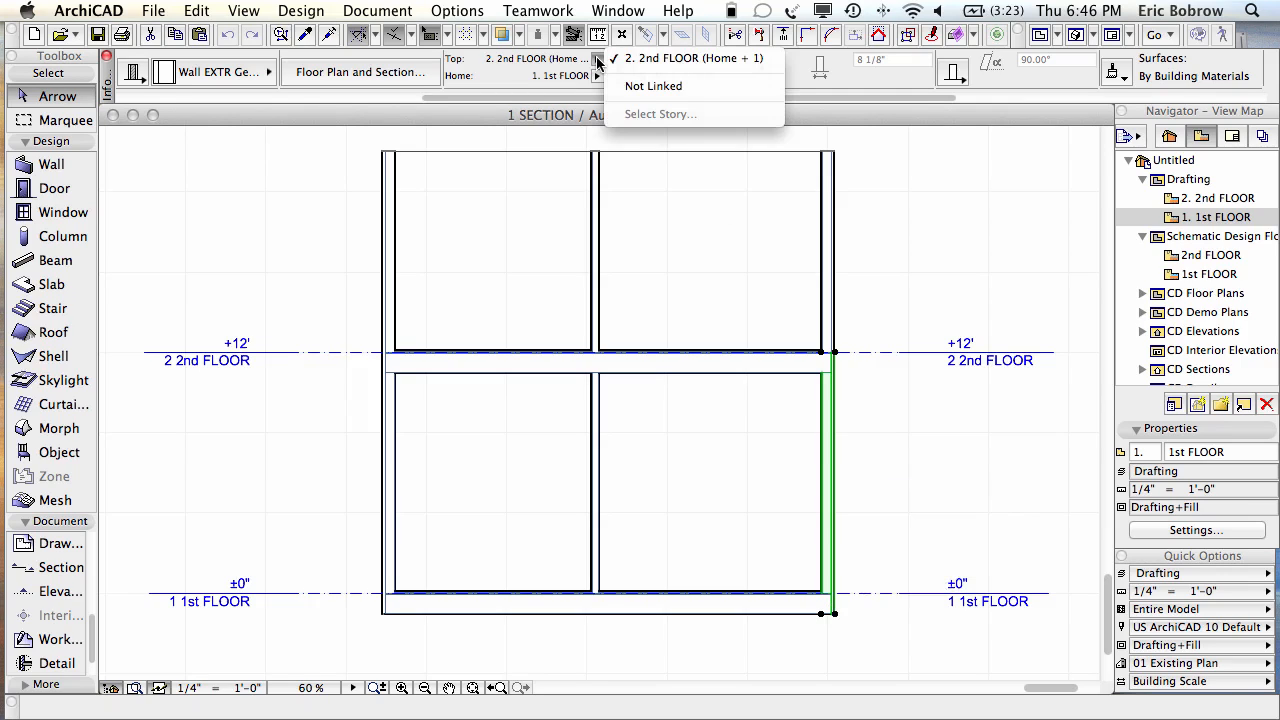
pyautogui.click(690, 58)
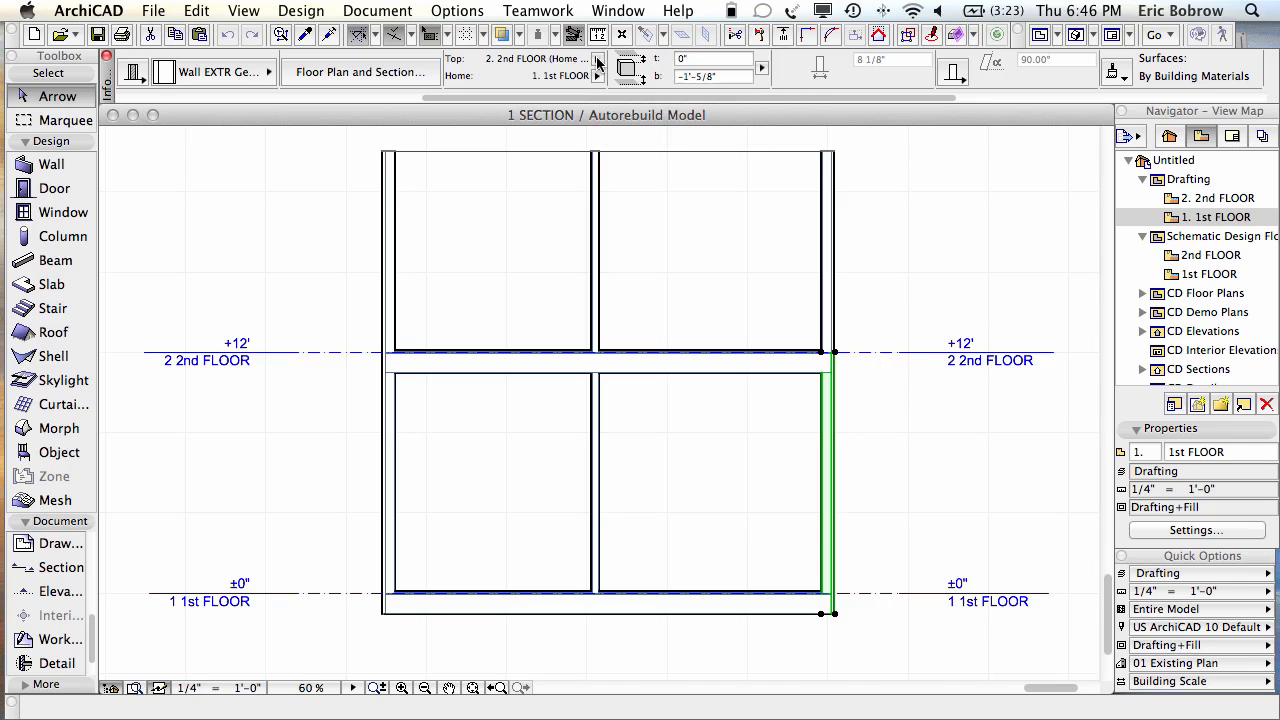
pyautogui.click(696, 58)
pyautogui.write("0'")
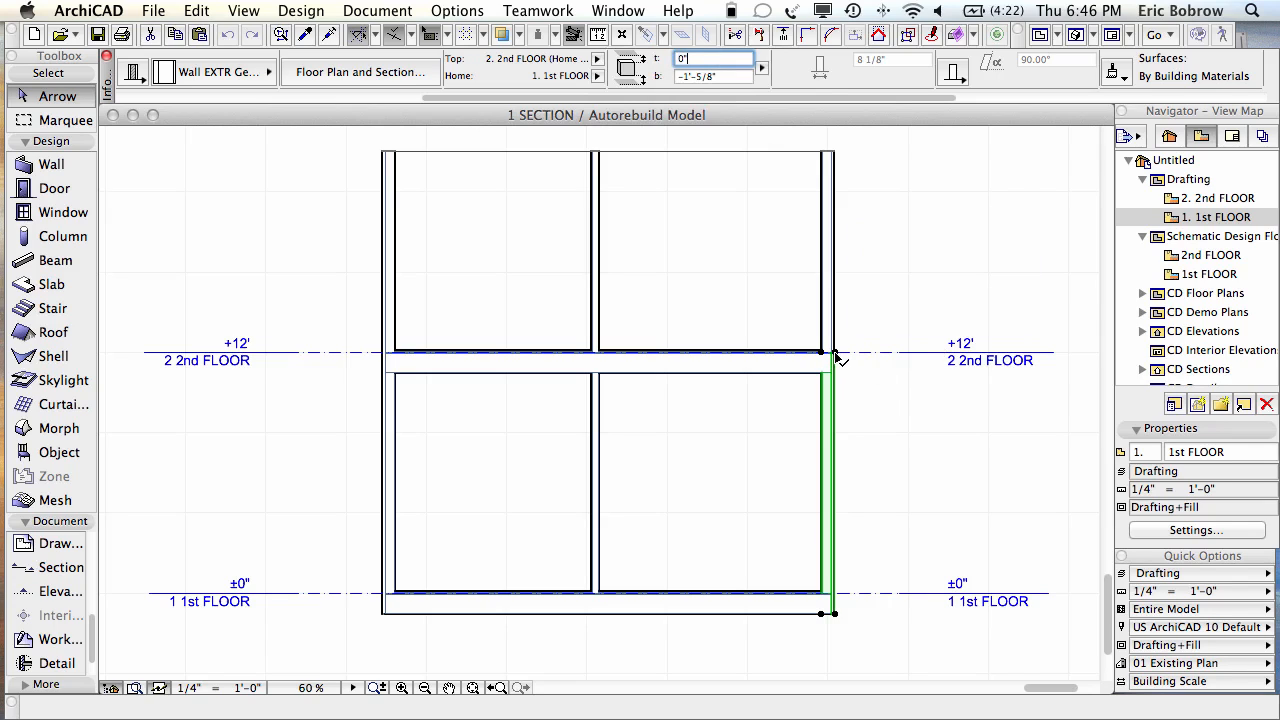
pyautogui.click(835, 353)
pyautogui.click(596, 60)
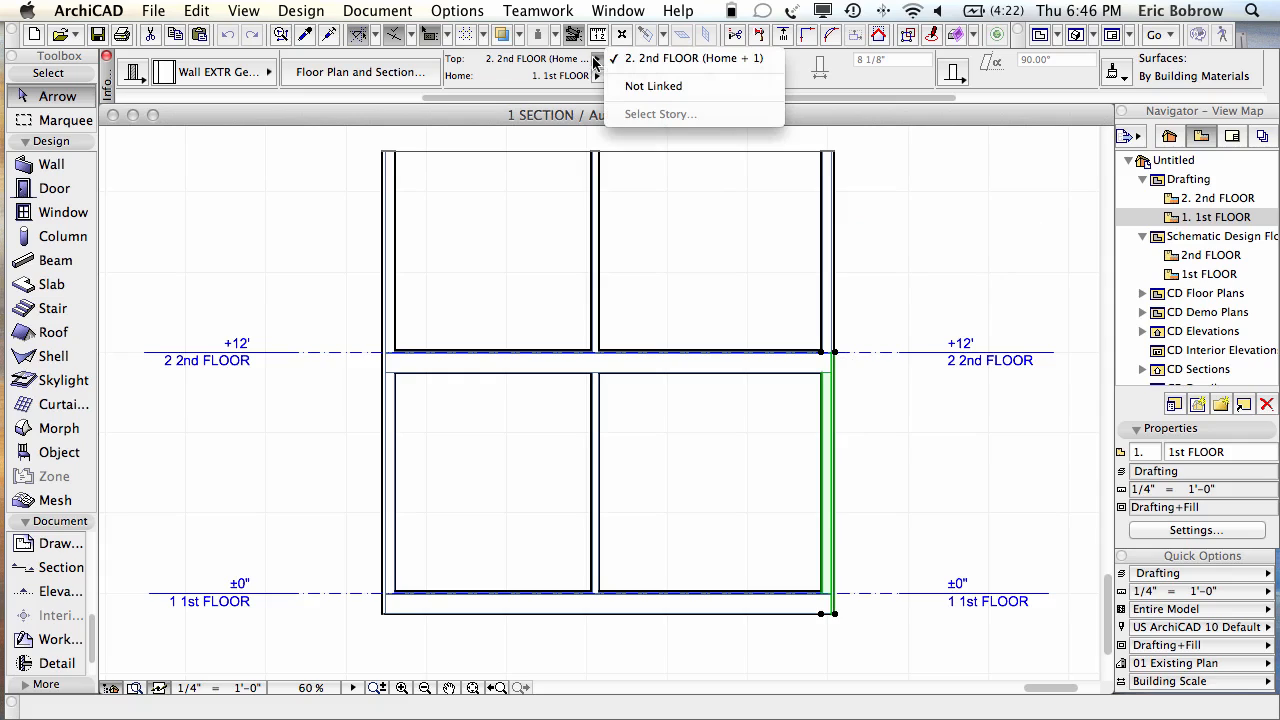
pyautogui.click(685, 60)
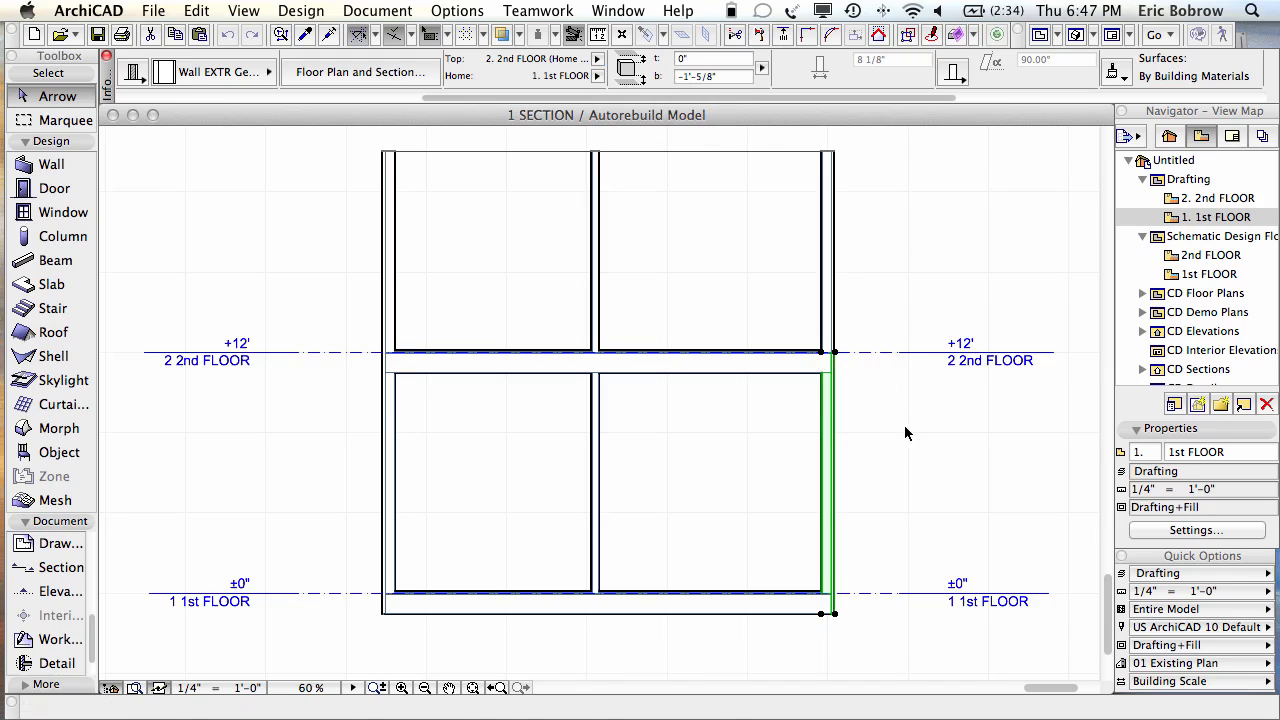
pyautogui.press('Escape')
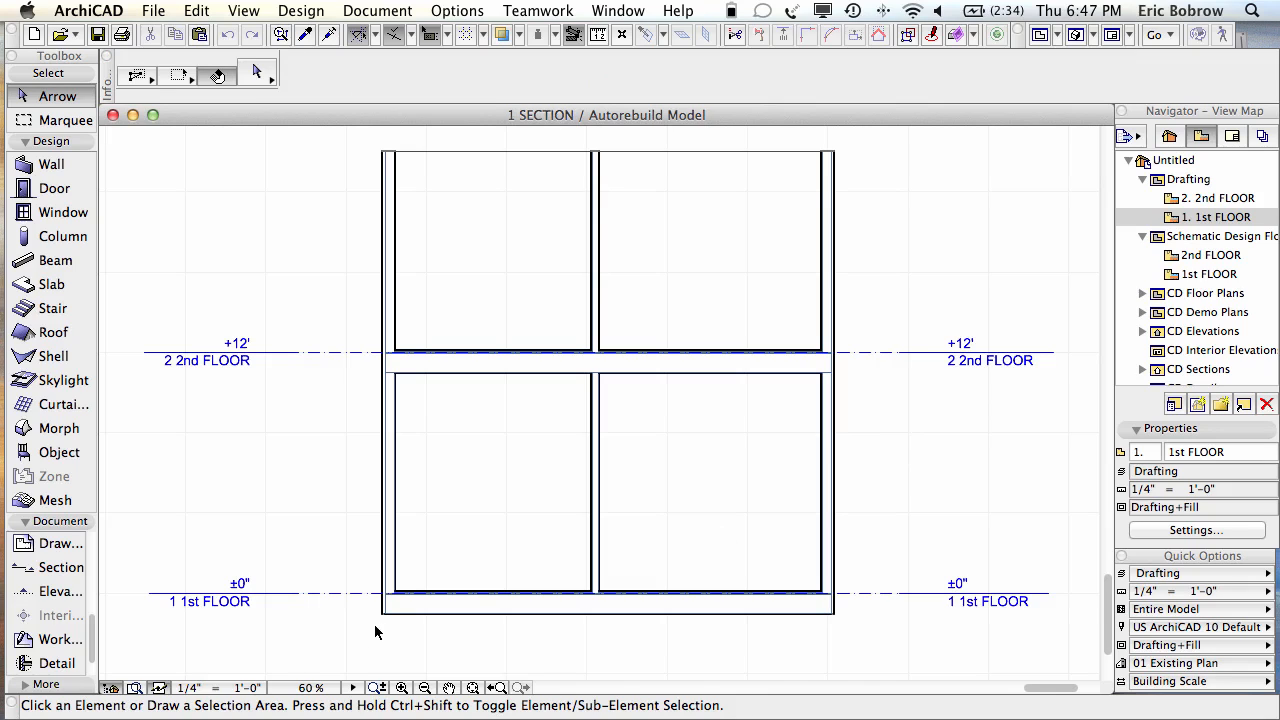
# Step: Select the first-floor slab and apply the FLR Wd Flr + 2x10 composite to it
pyautogui.scroll(5, 374, 624)
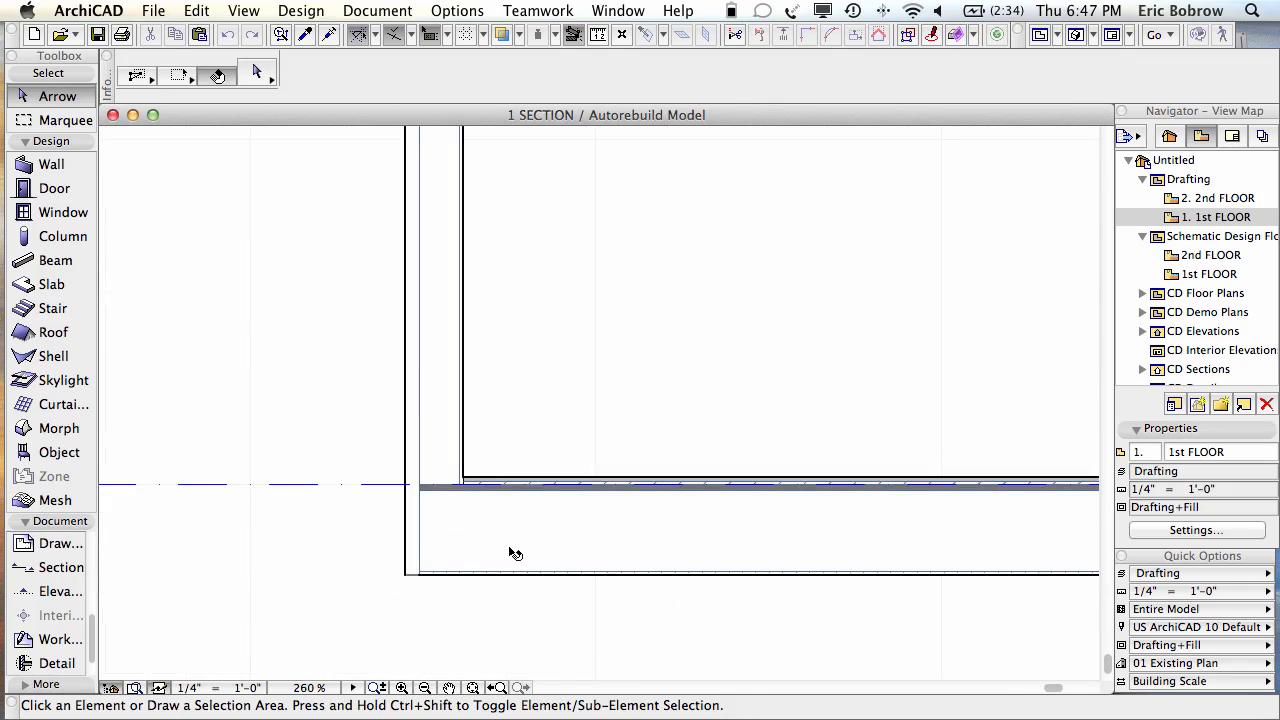
pyautogui.click(512, 552)
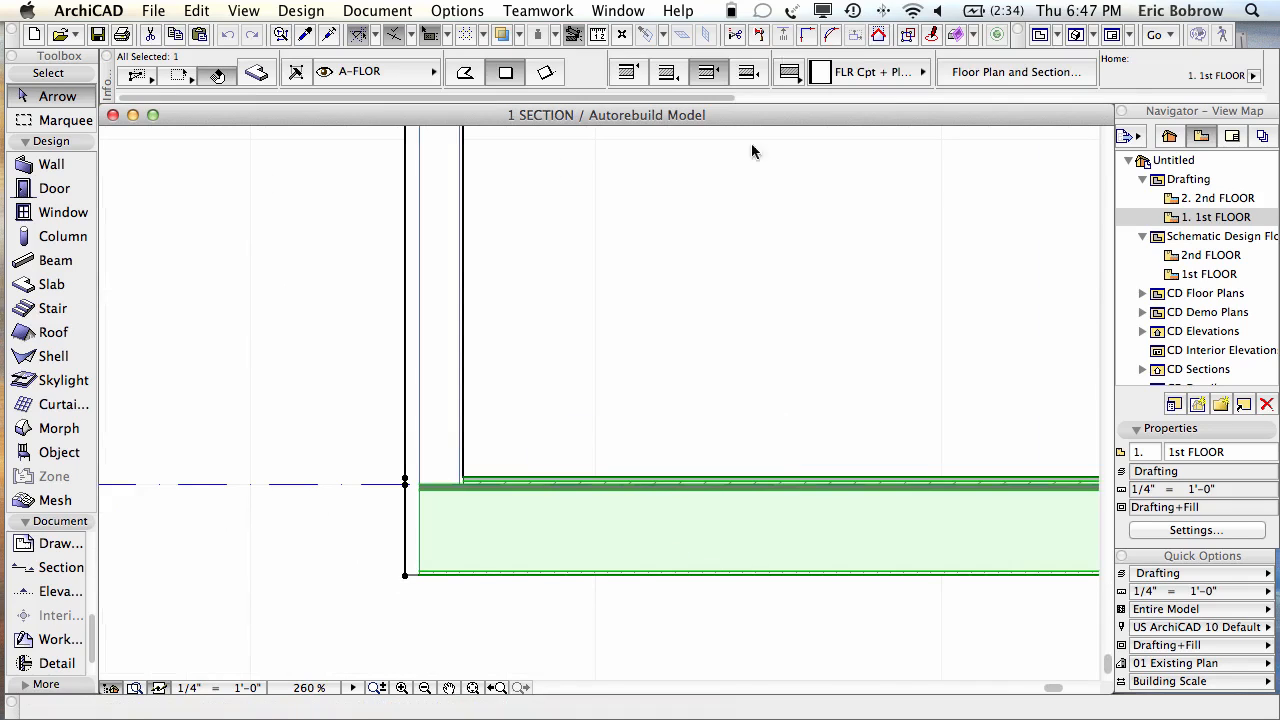
pyautogui.click(856, 9)
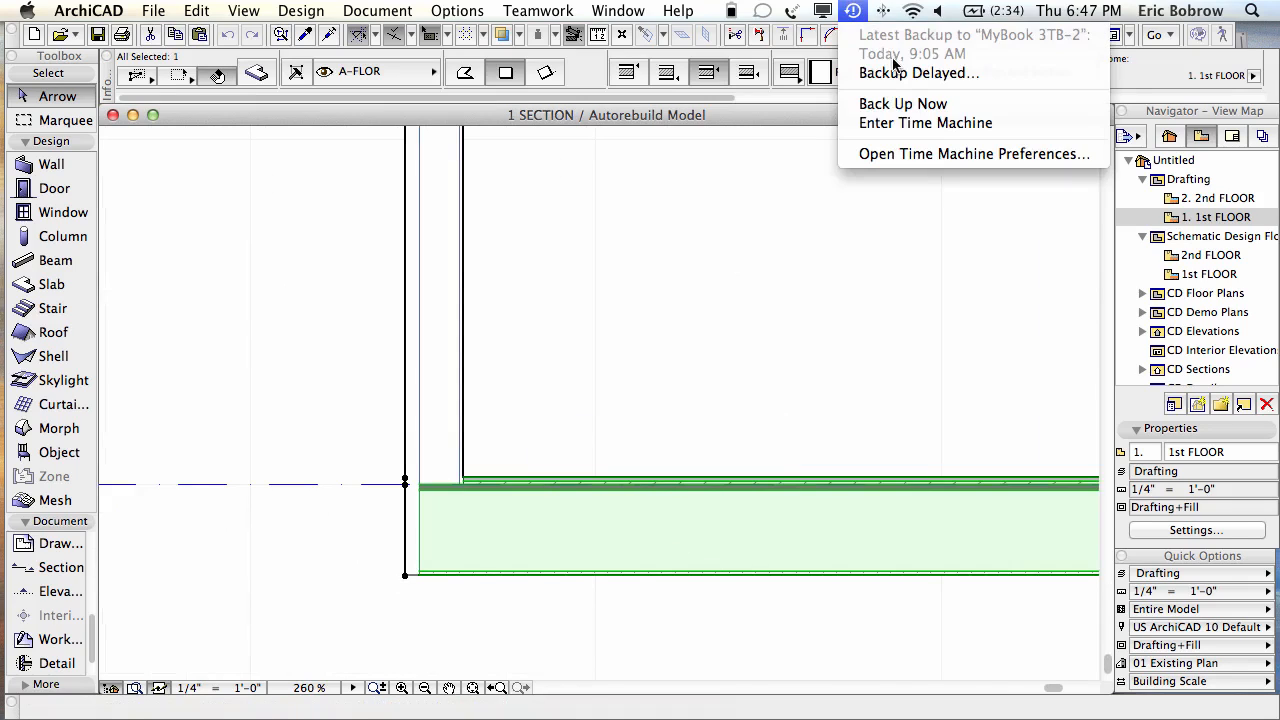
pyautogui.click(822, 74)
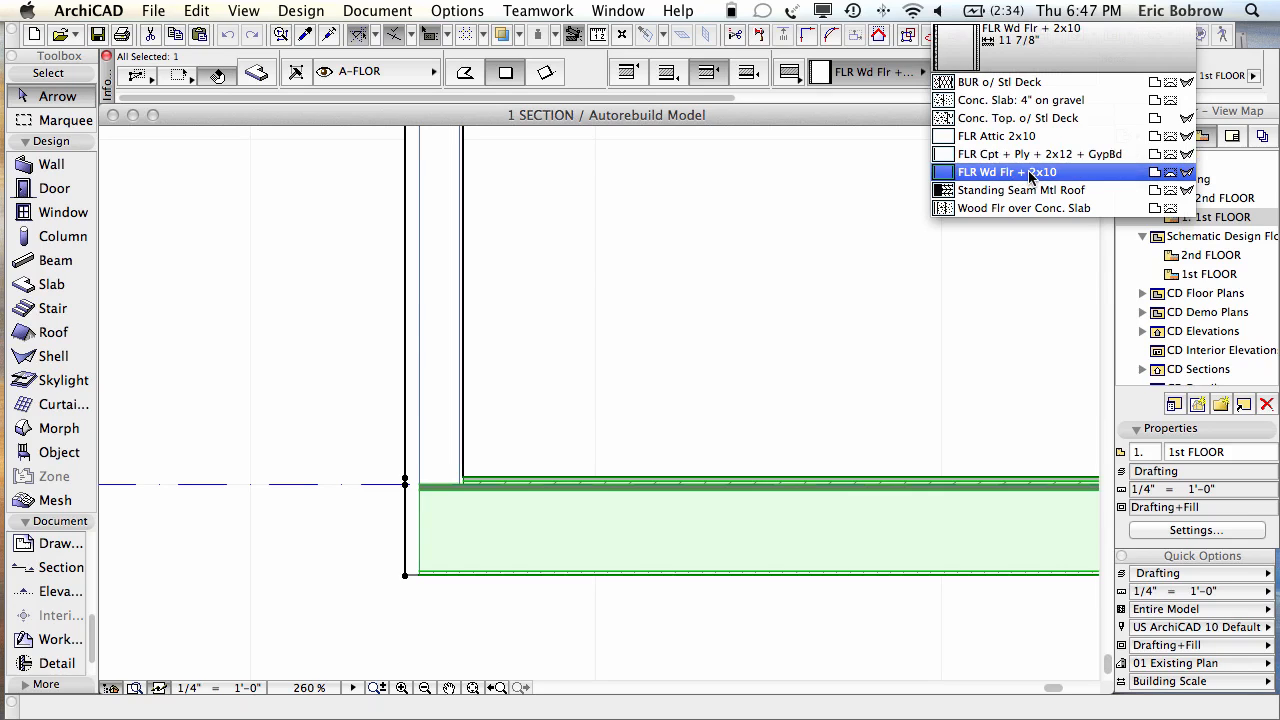
pyautogui.click(1032, 175)
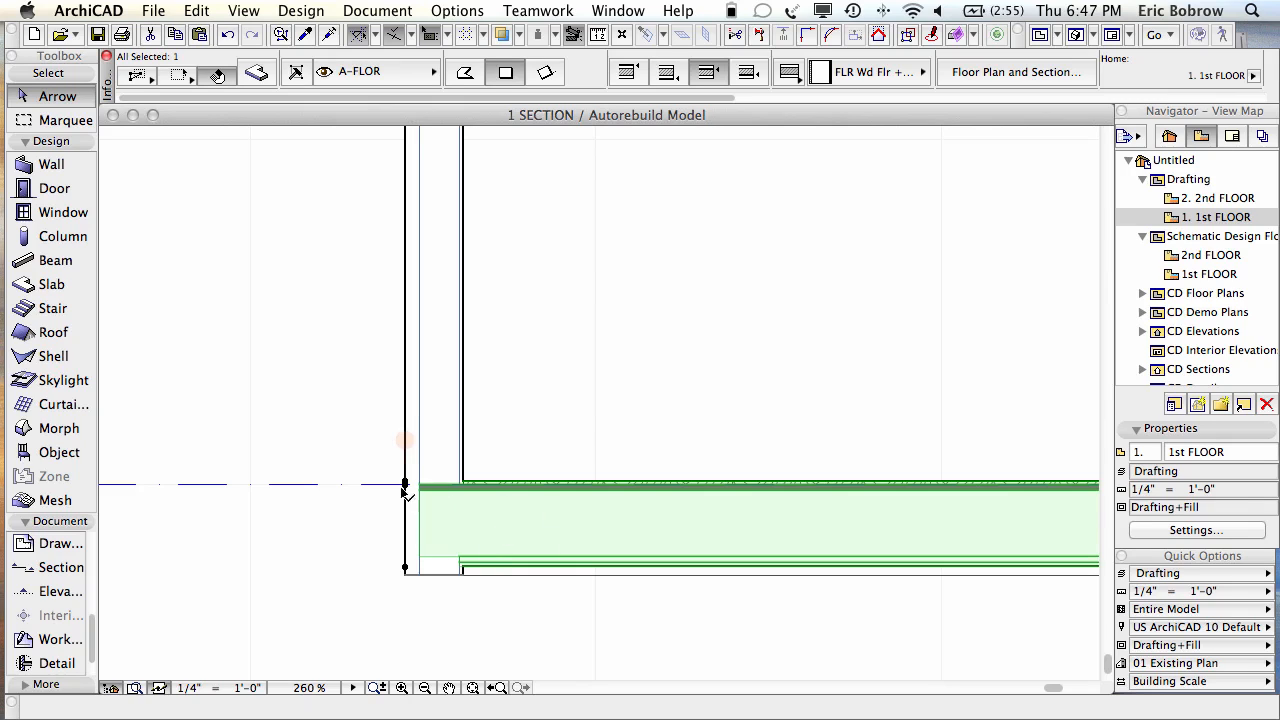
# Step: Switch the slab's composite to Conc. Slab: 4" on gravel
pyautogui.scroll(3, 431, 490)
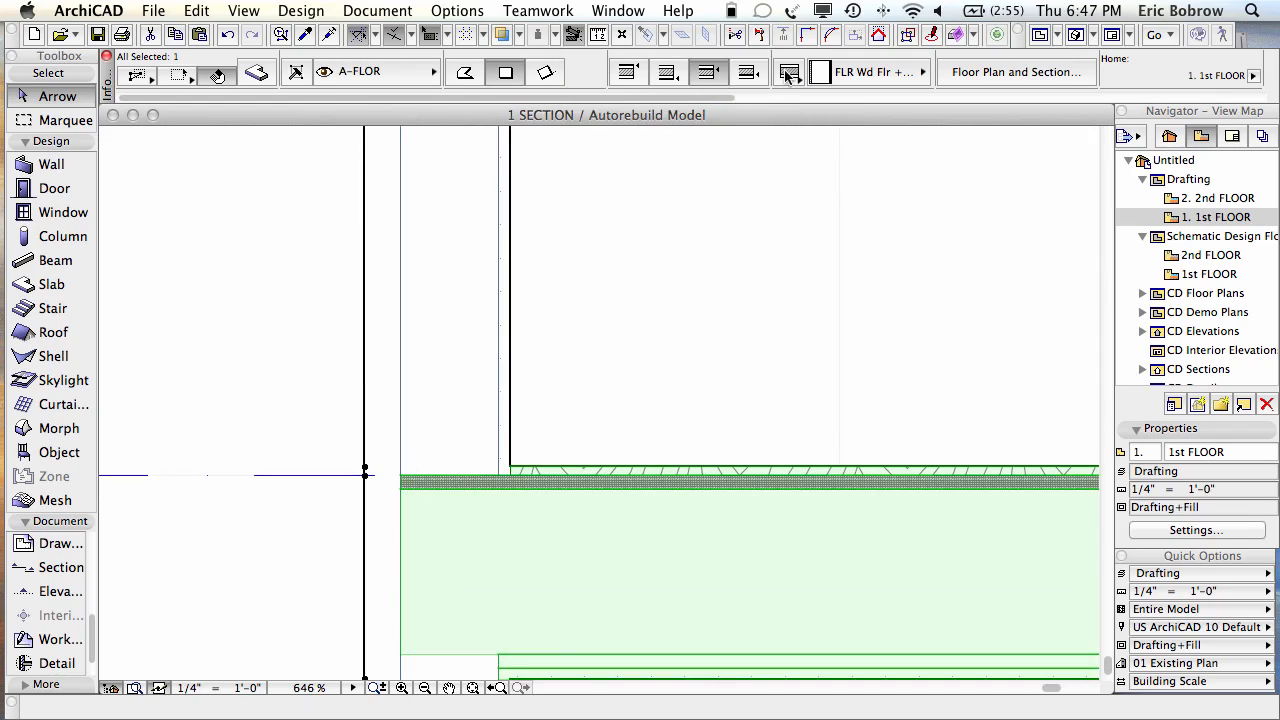
pyautogui.moveTo(795, 368); pyautogui.dragTo(781, 237, button='middle')
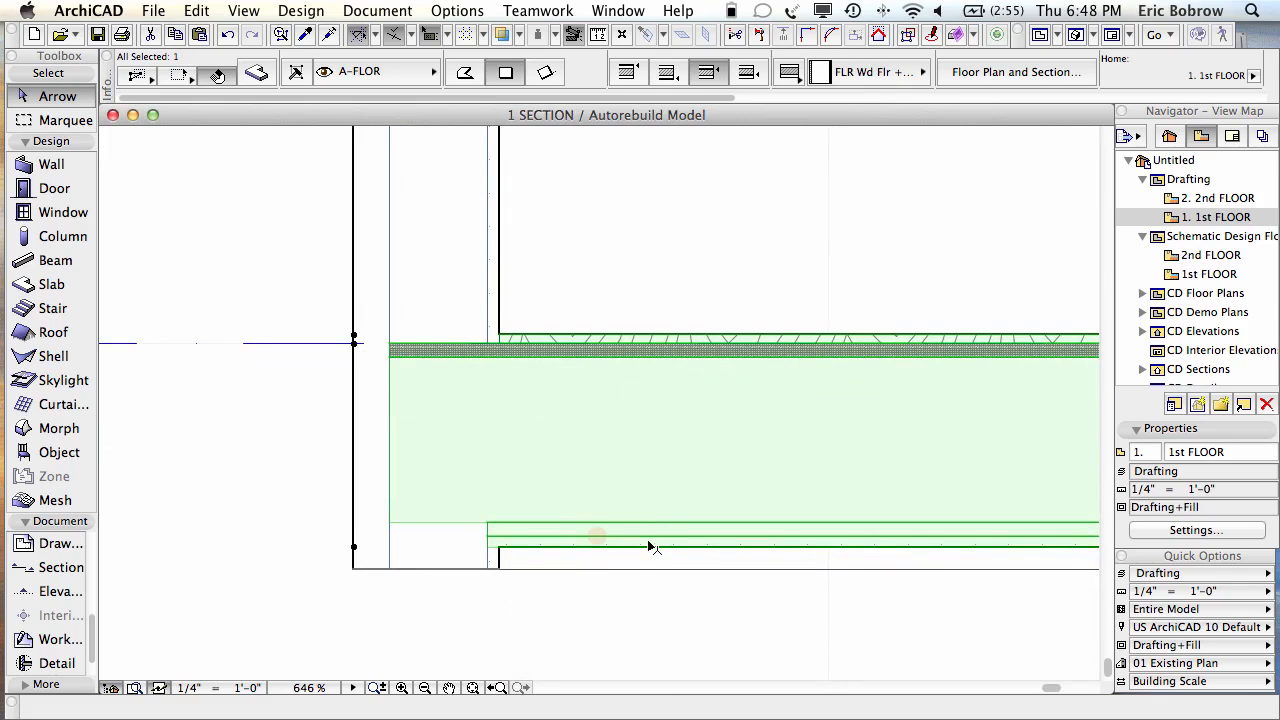
pyautogui.moveTo(651, 544)
pyautogui.click(888, 75)
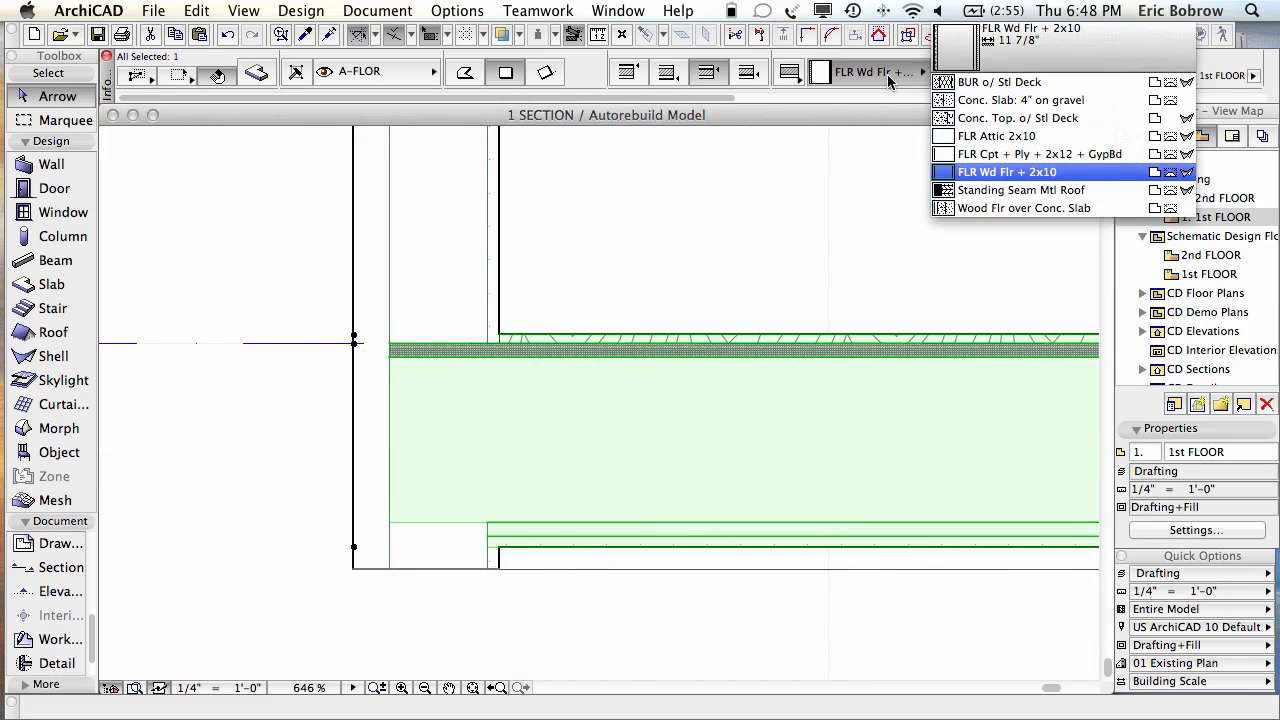
pyautogui.click(1060, 102)
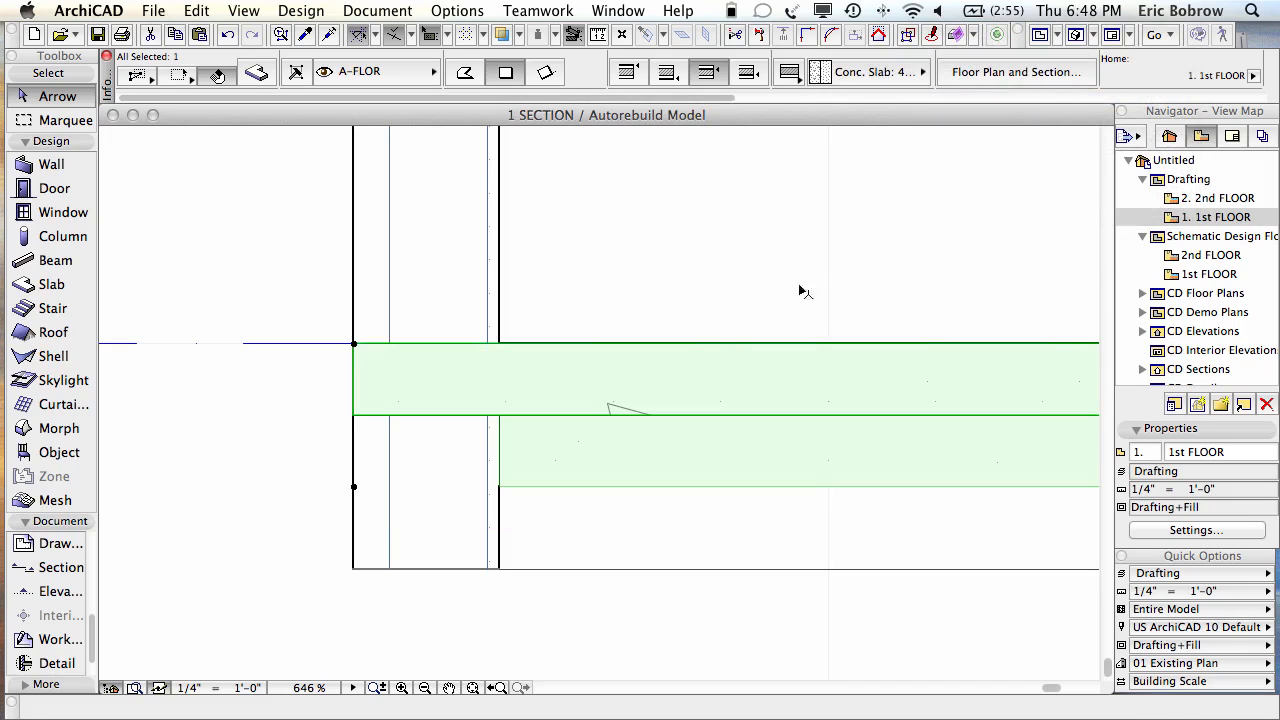
pyautogui.scroll(-1, 613, 378)
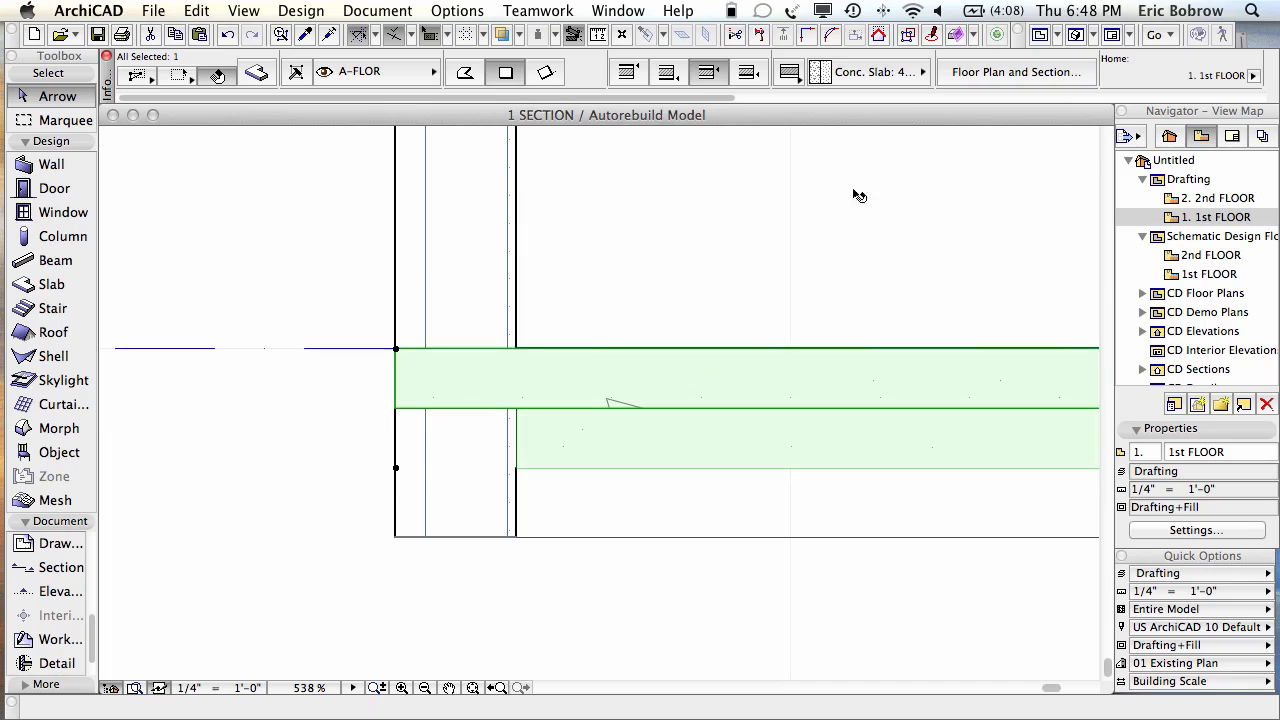
# Step: Apply the Wood Flr over Conc. Slab composite to the first-floor slab
pyautogui.click(910, 72)
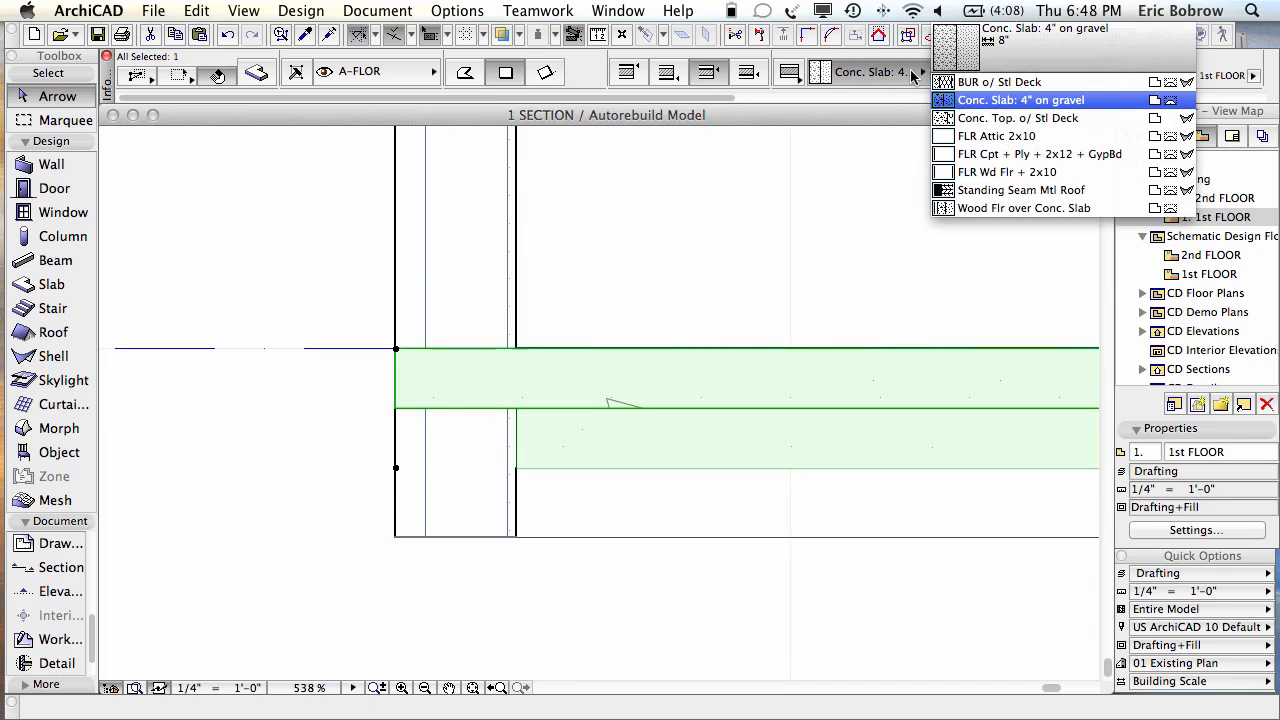
pyautogui.click(1028, 206)
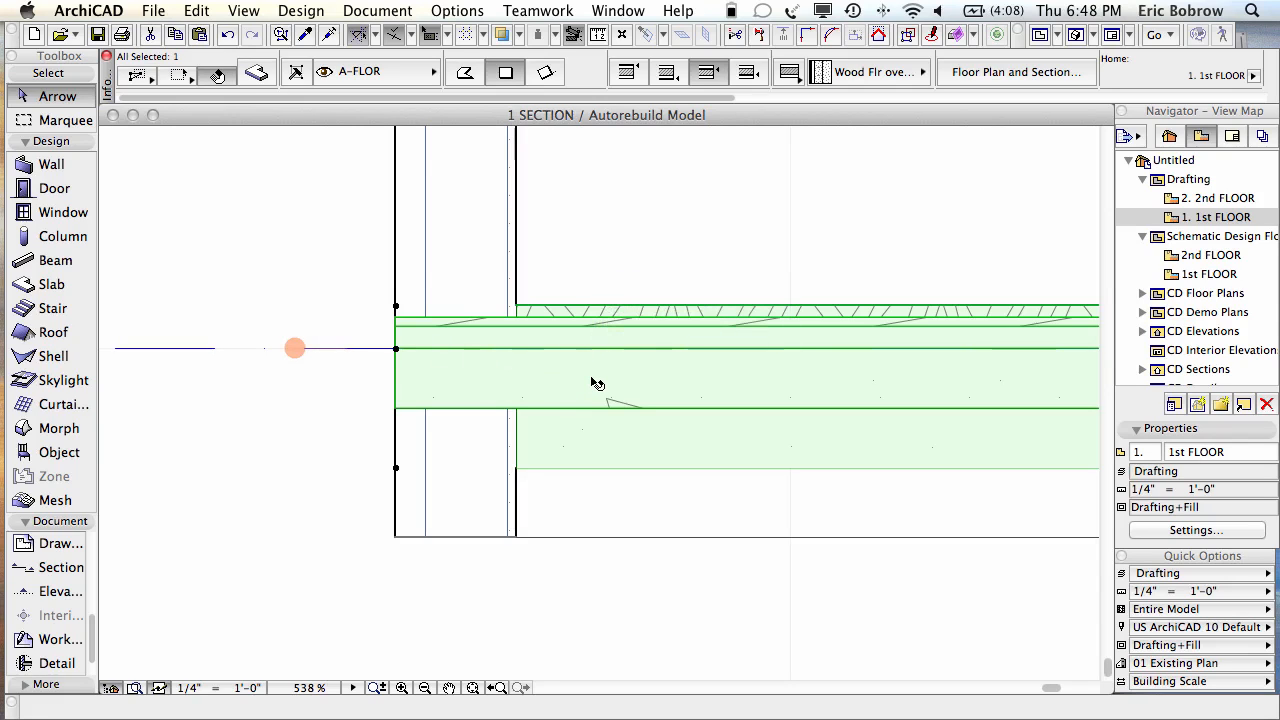
pyautogui.moveTo(597, 384)
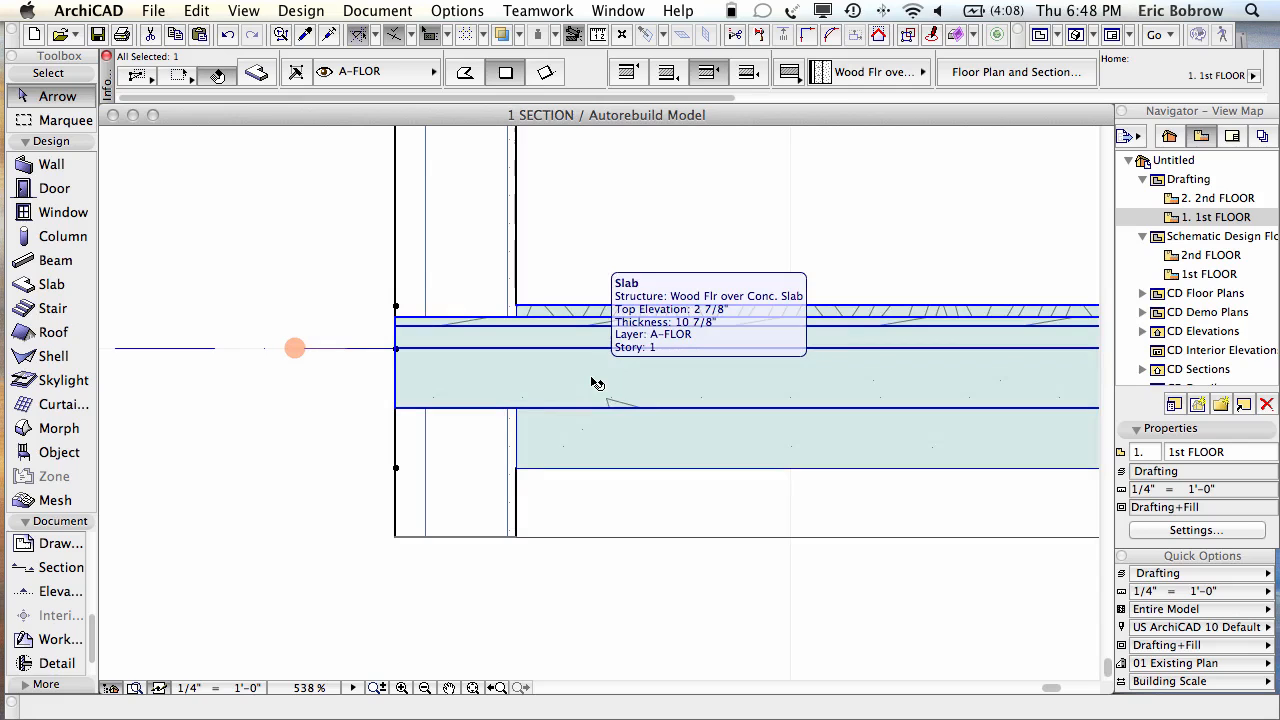
# Step: Inspect the slab composite's Structural Concrete, Air Space, Subflooring and Cherry layers, then accept
pyautogui.press('super+shift+c')
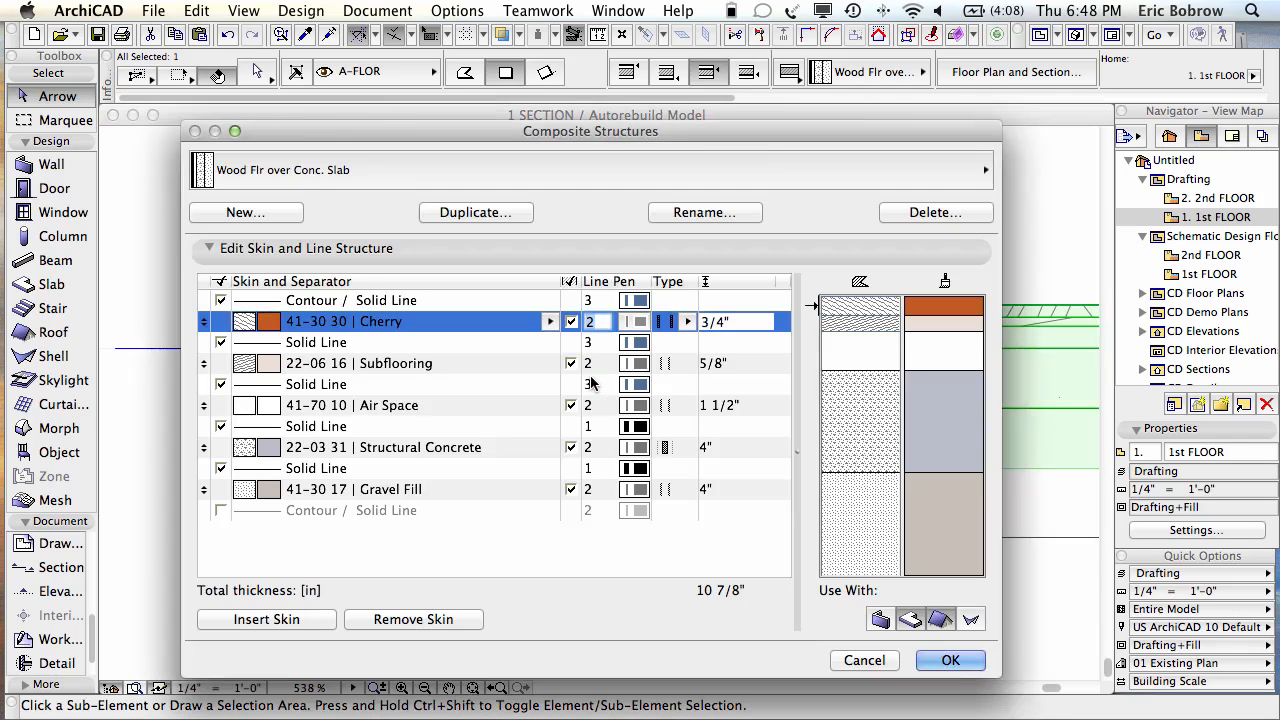
pyautogui.click(388, 449)
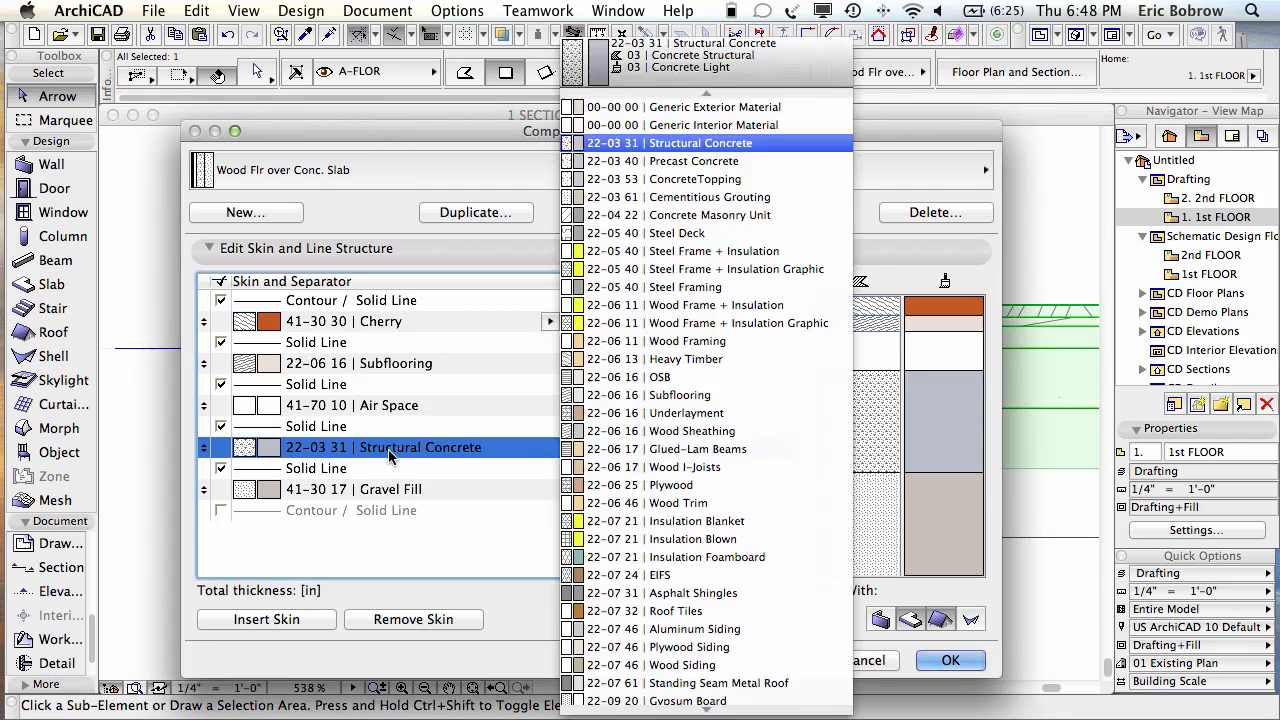
pyautogui.click(390, 452)
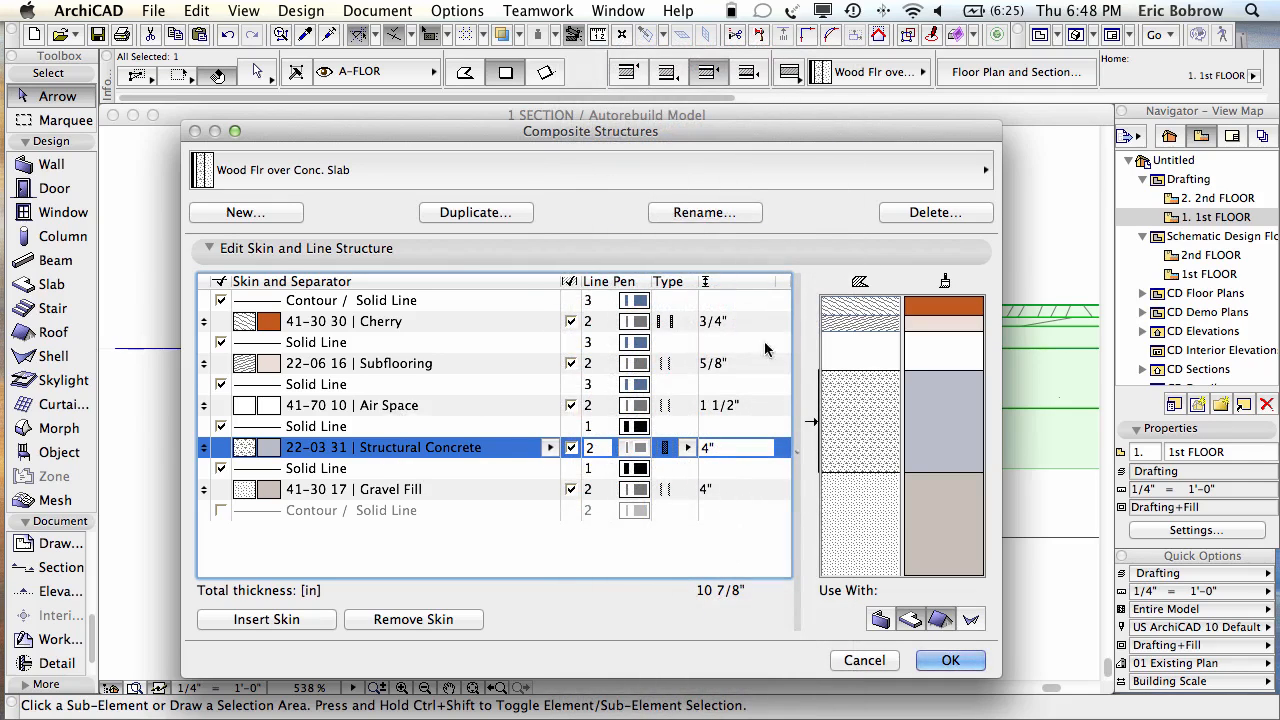
pyautogui.click(868, 362)
pyautogui.click(873, 327)
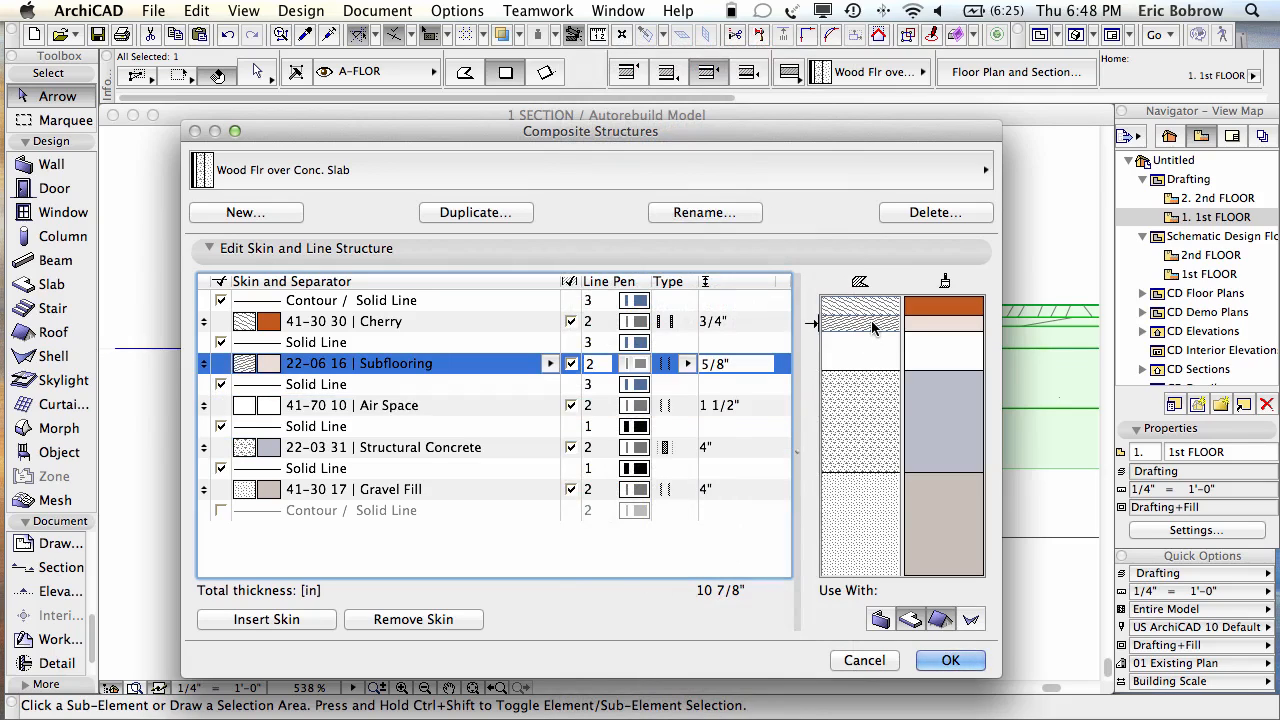
pyautogui.click(874, 310)
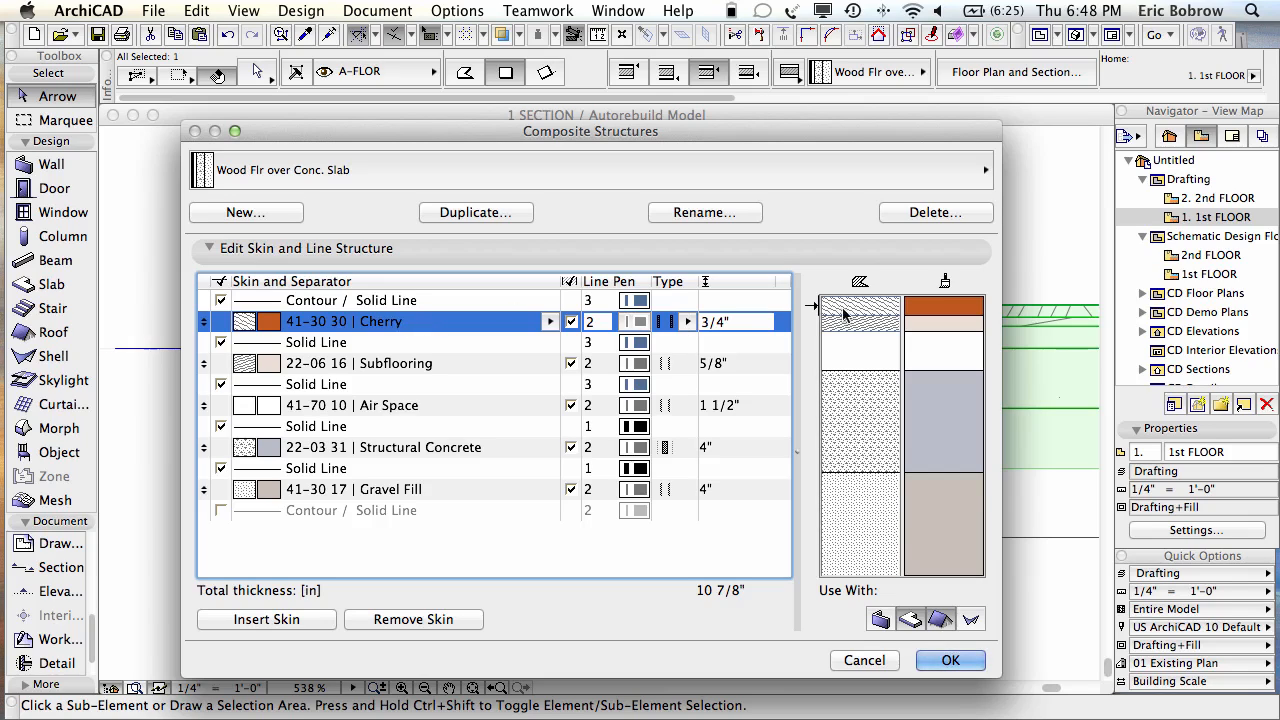
pyautogui.click(853, 365)
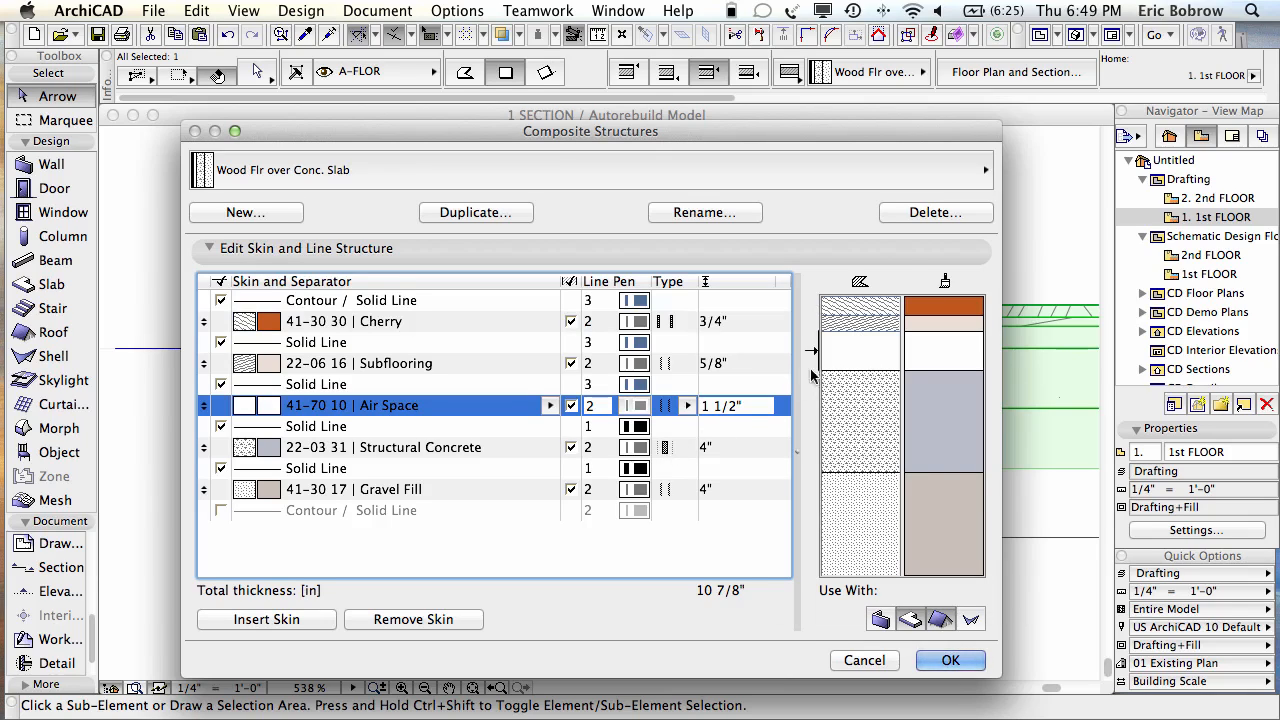
pyautogui.click(935, 660)
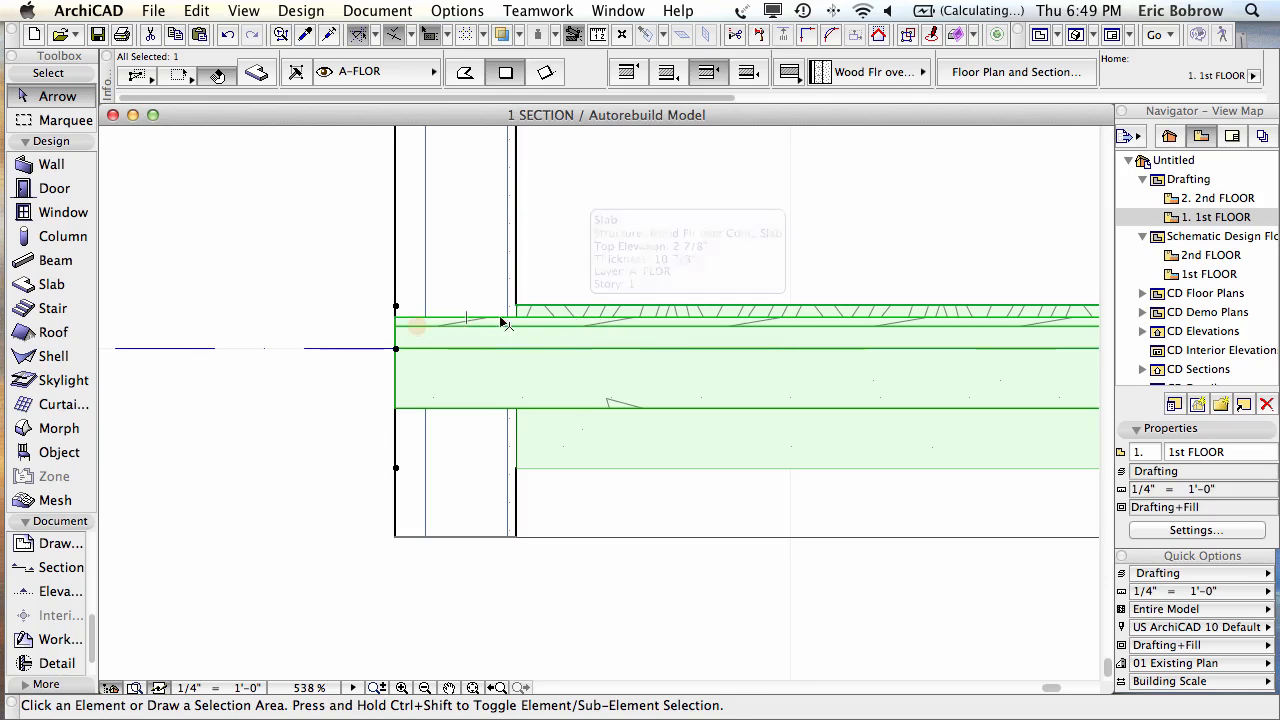
# Step: Drag the slab down onto the 1st FLOOR line, leaving a -2 1/8" elevation offset
pyautogui.click(396, 321)
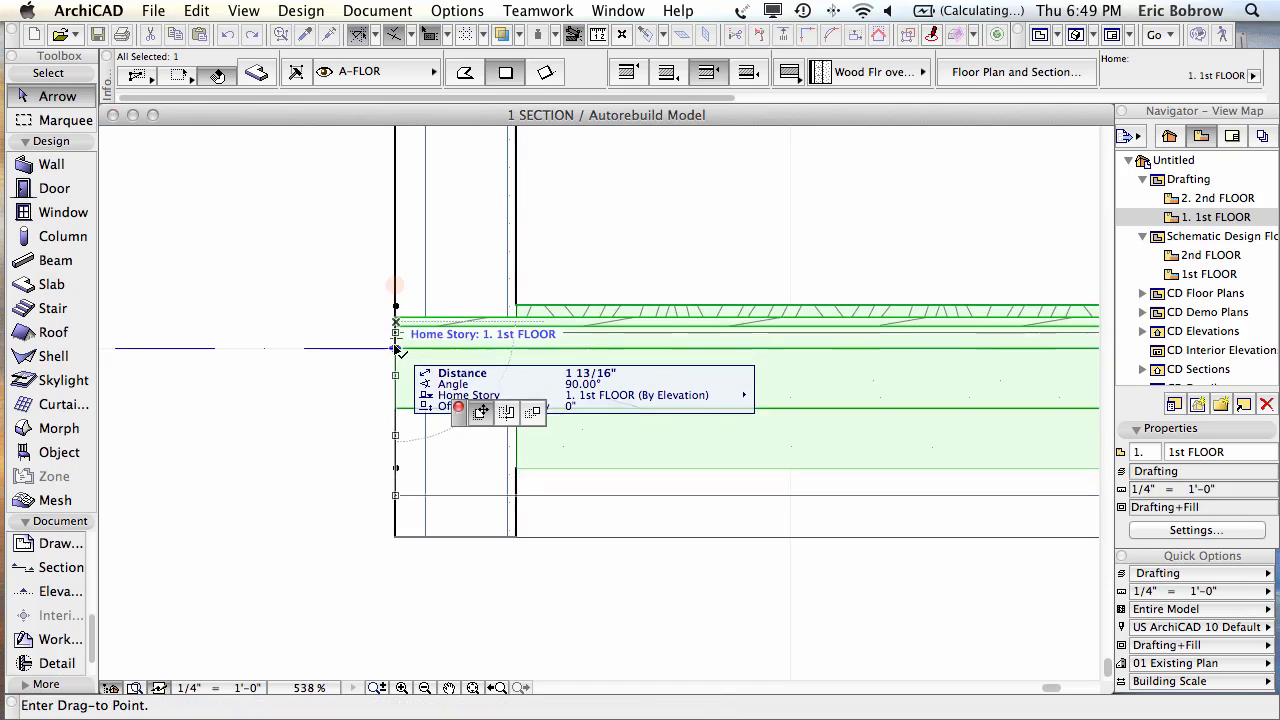
pyautogui.click(397, 348)
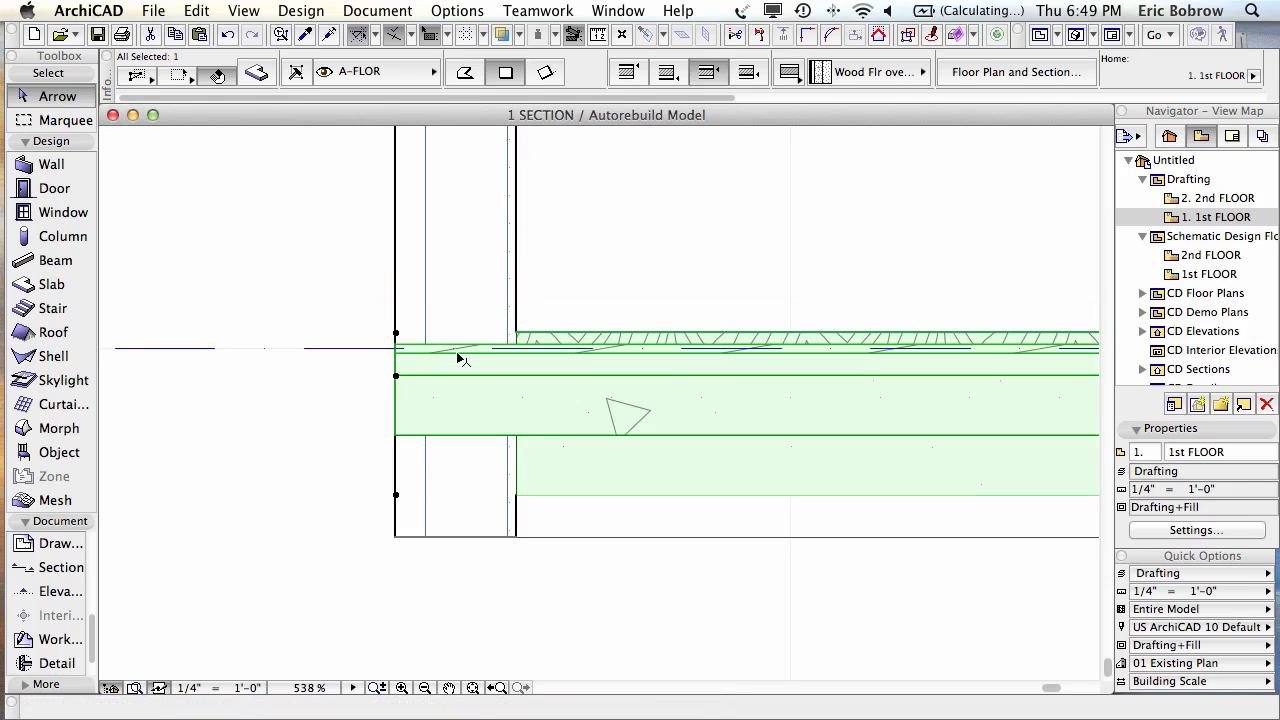
pyautogui.scroll(6, 410, 358)
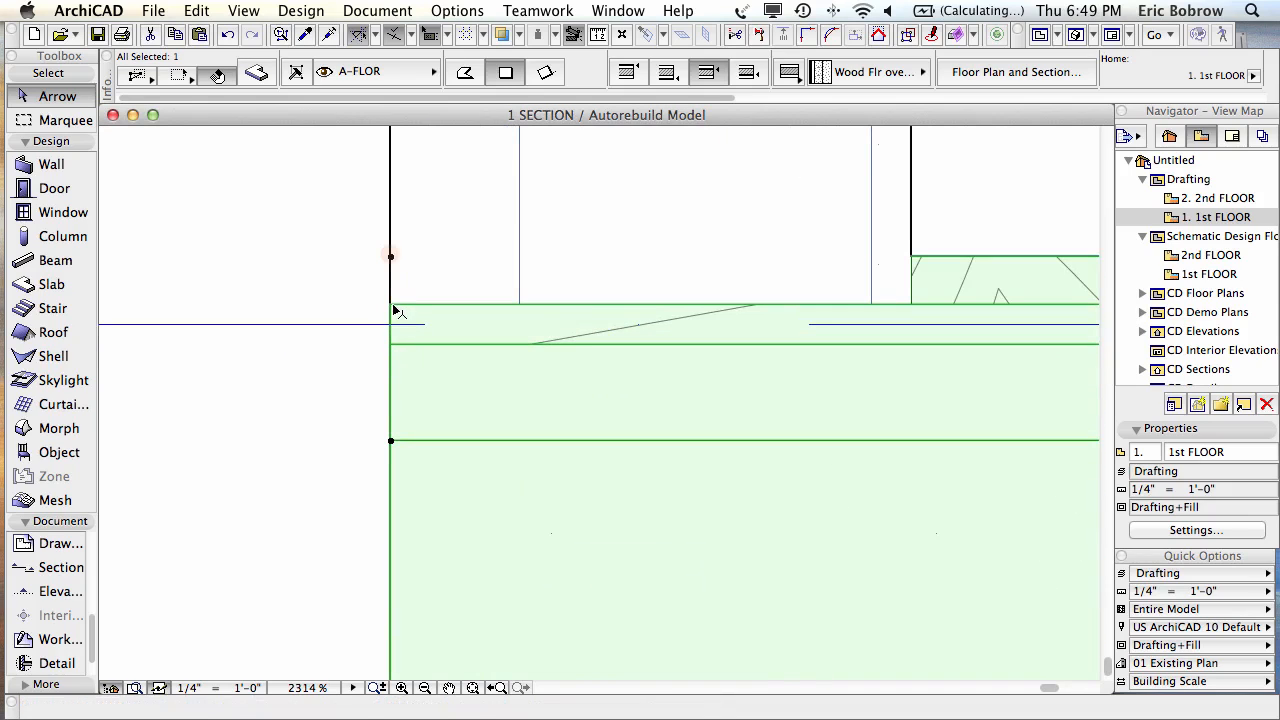
pyautogui.click(392, 312)
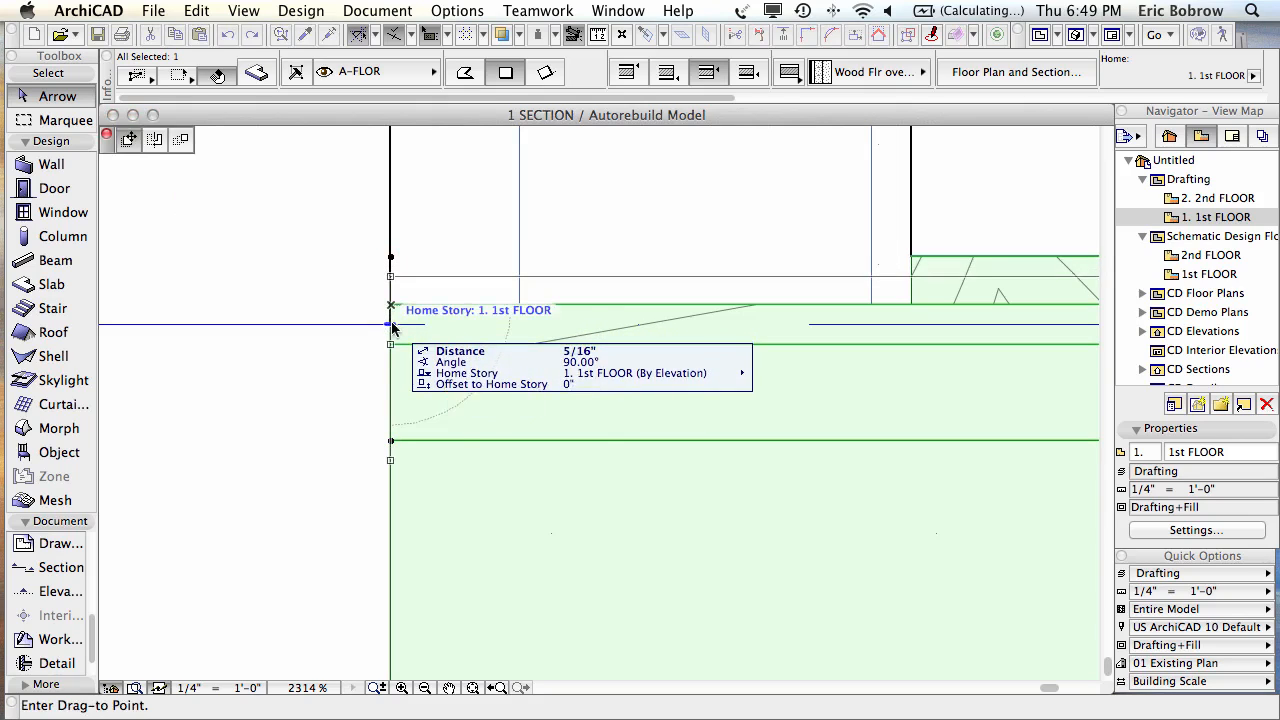
pyautogui.click(400, 333)
pyautogui.scroll(-5, 371, 340)
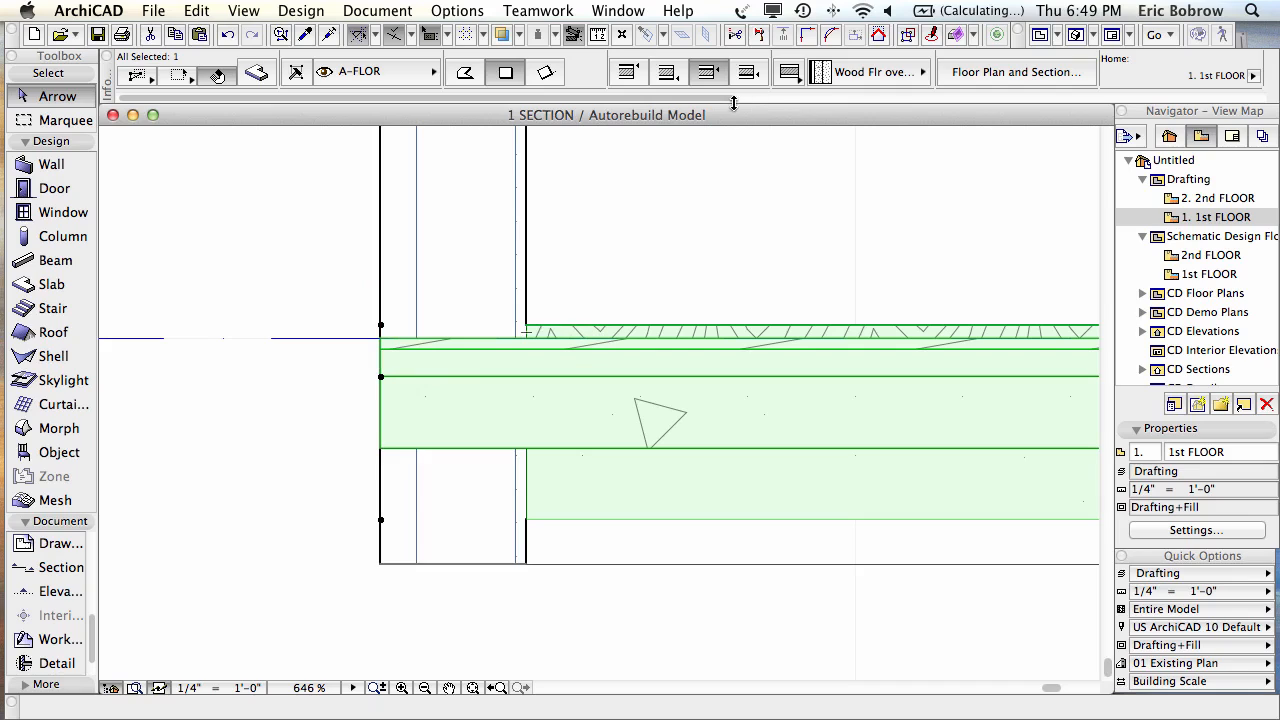
pyautogui.moveTo(727, 97); pyautogui.dragTo(1008, 97)
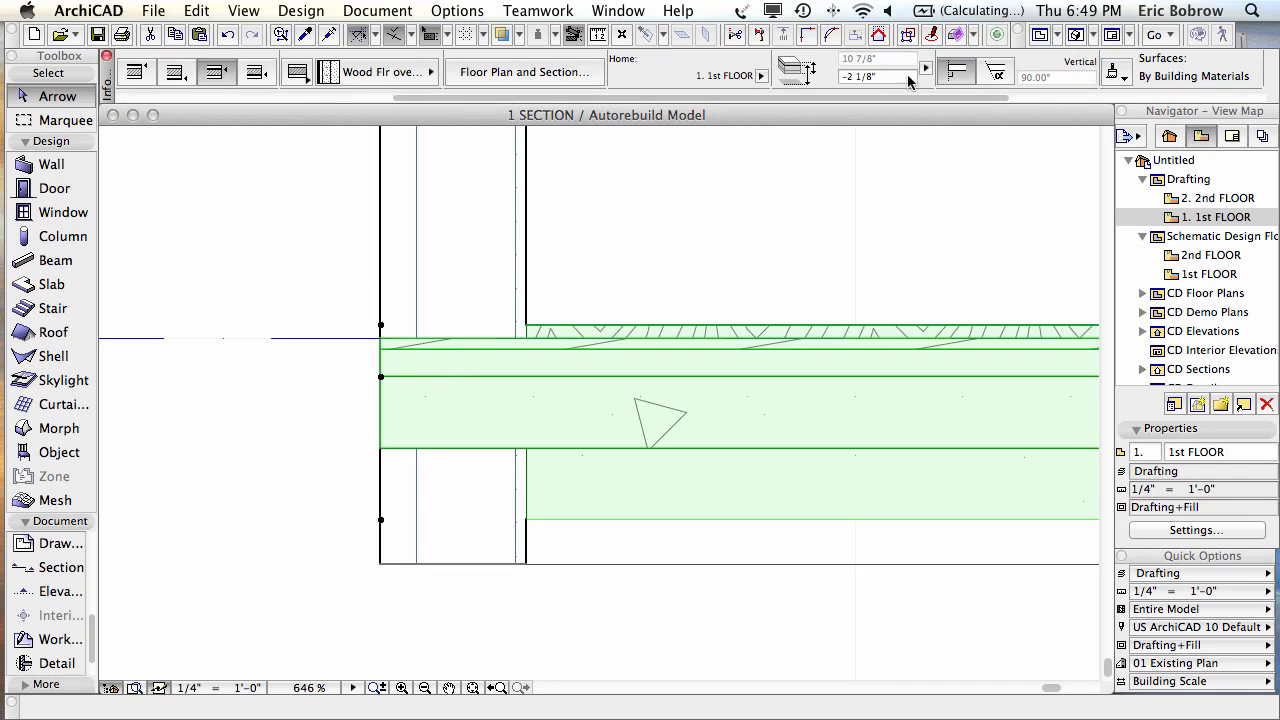
pyautogui.click(884, 77)
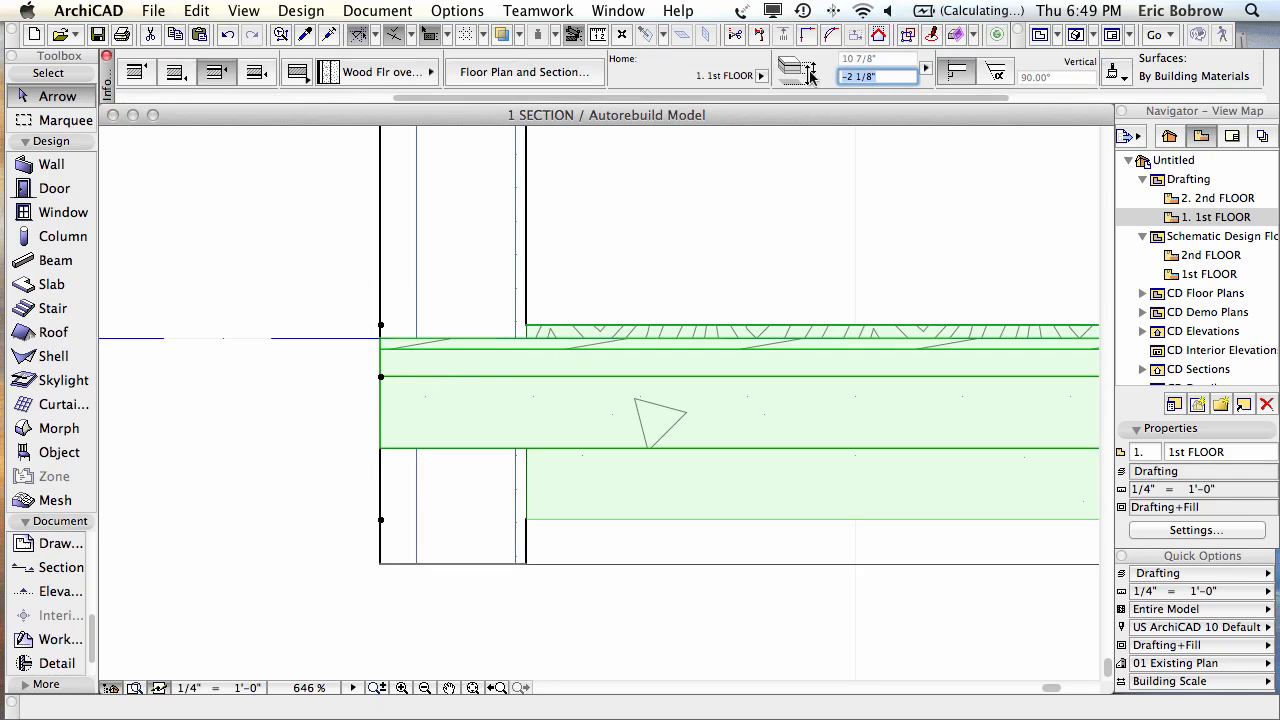
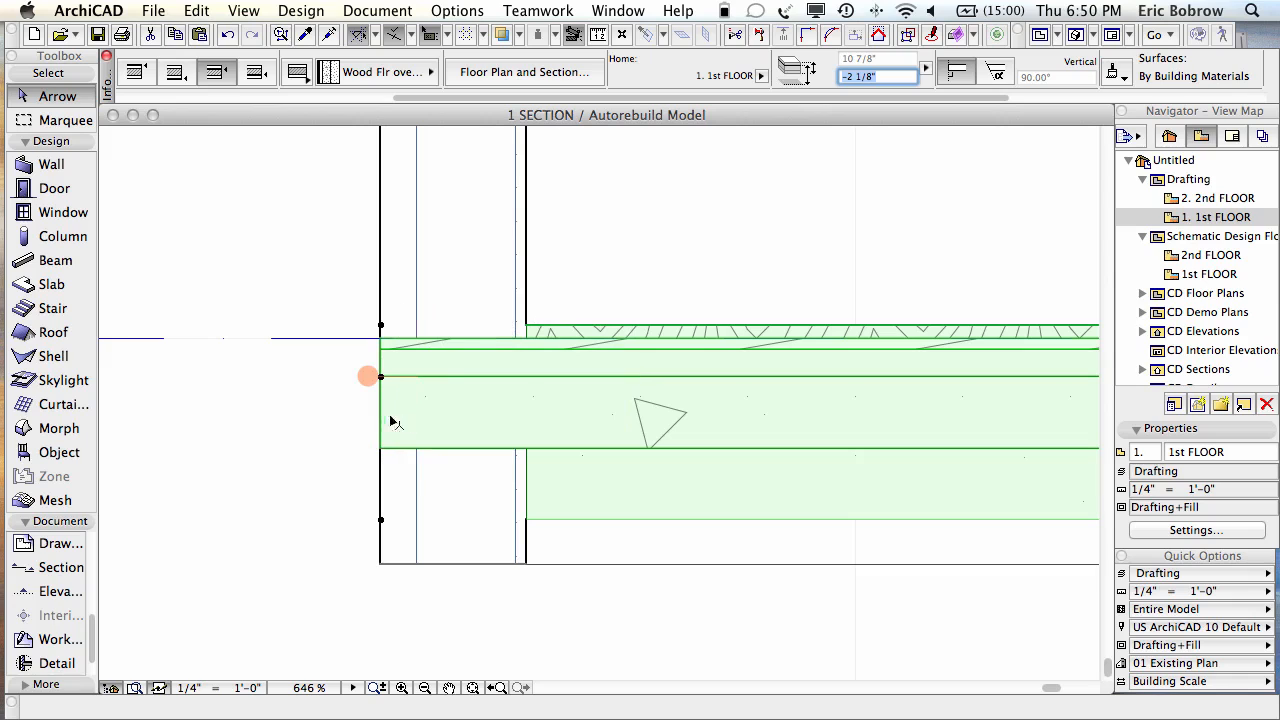
# Step: Switch from the 1 SECTION window to the 1. 1st FLOOR plan with F2
pyautogui.press('F2')
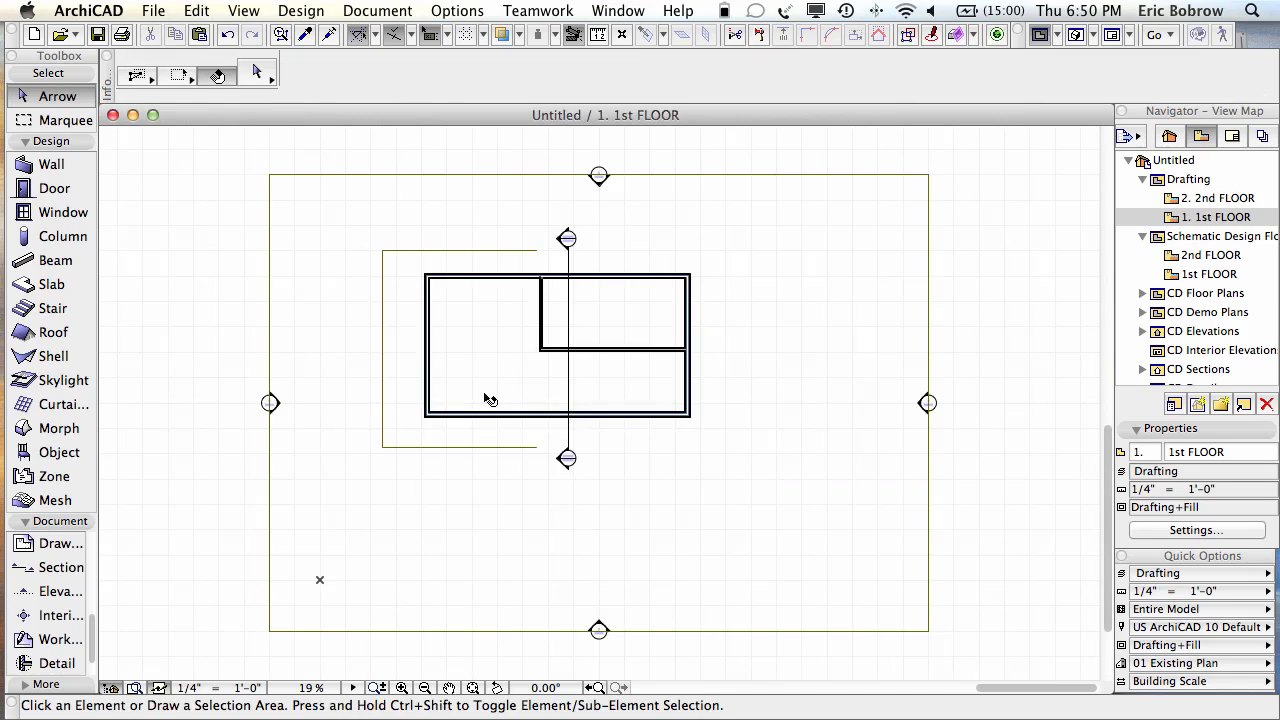
# Step: Offset the first-floor slab's outer edge 2" inward so it sits inside the outer wall line
pyautogui.scroll(10, 440, 414)
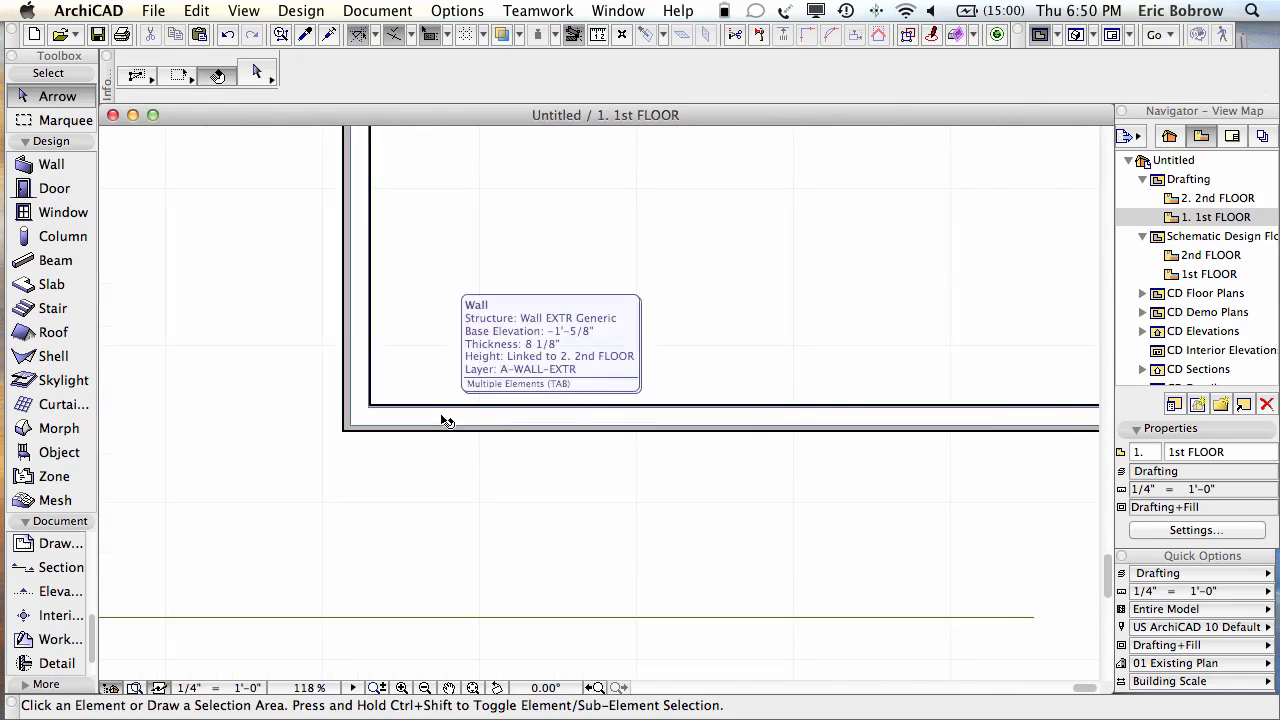
pyautogui.click(468, 340)
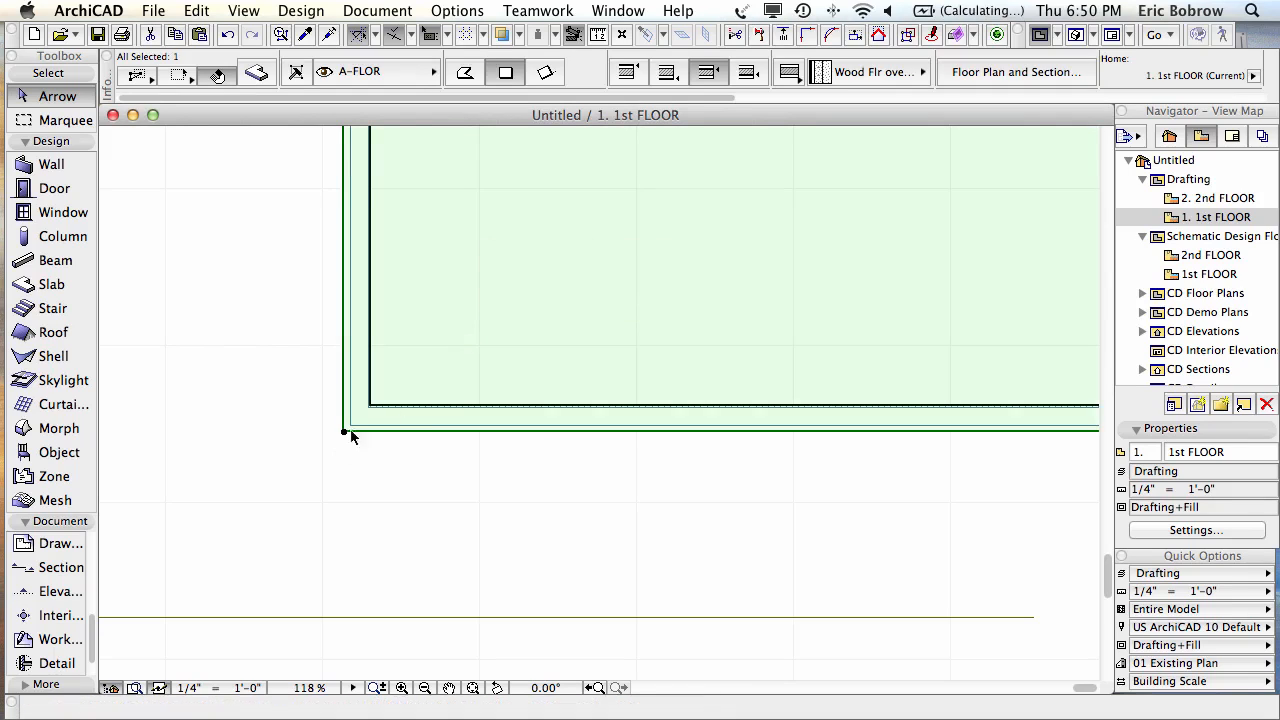
pyautogui.scroll(5, 362, 450)
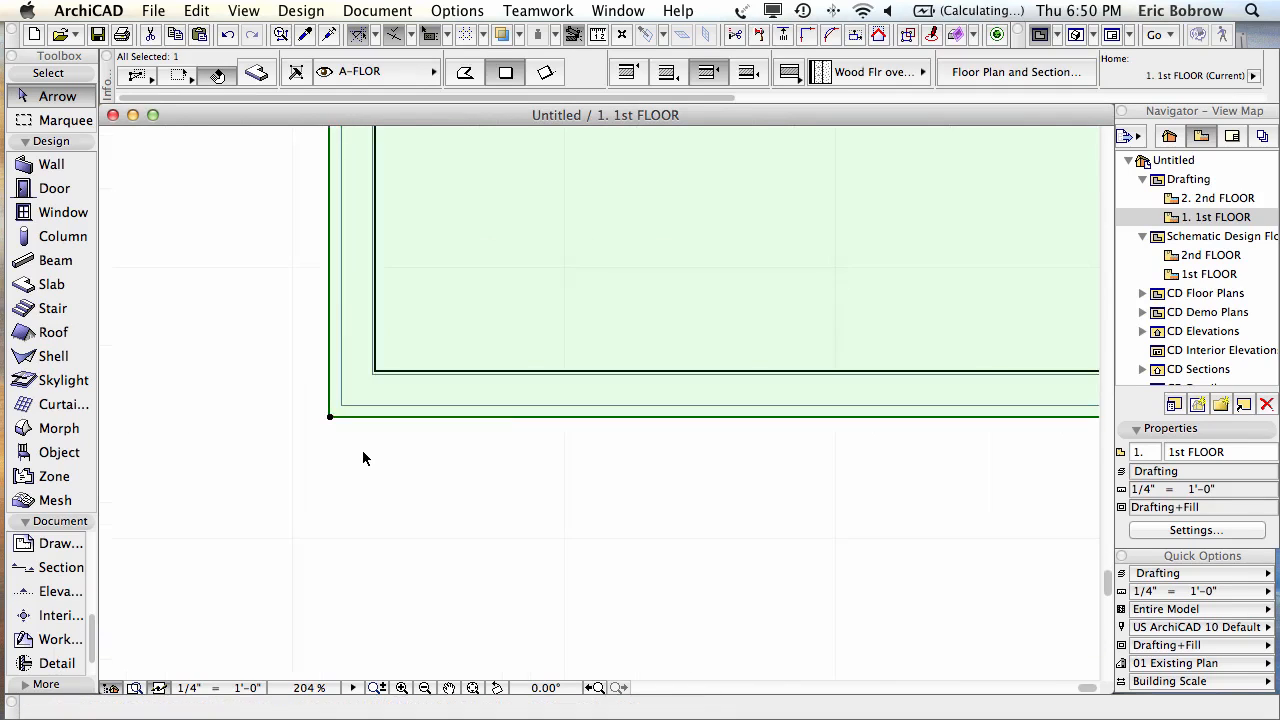
pyautogui.click(315, 403)
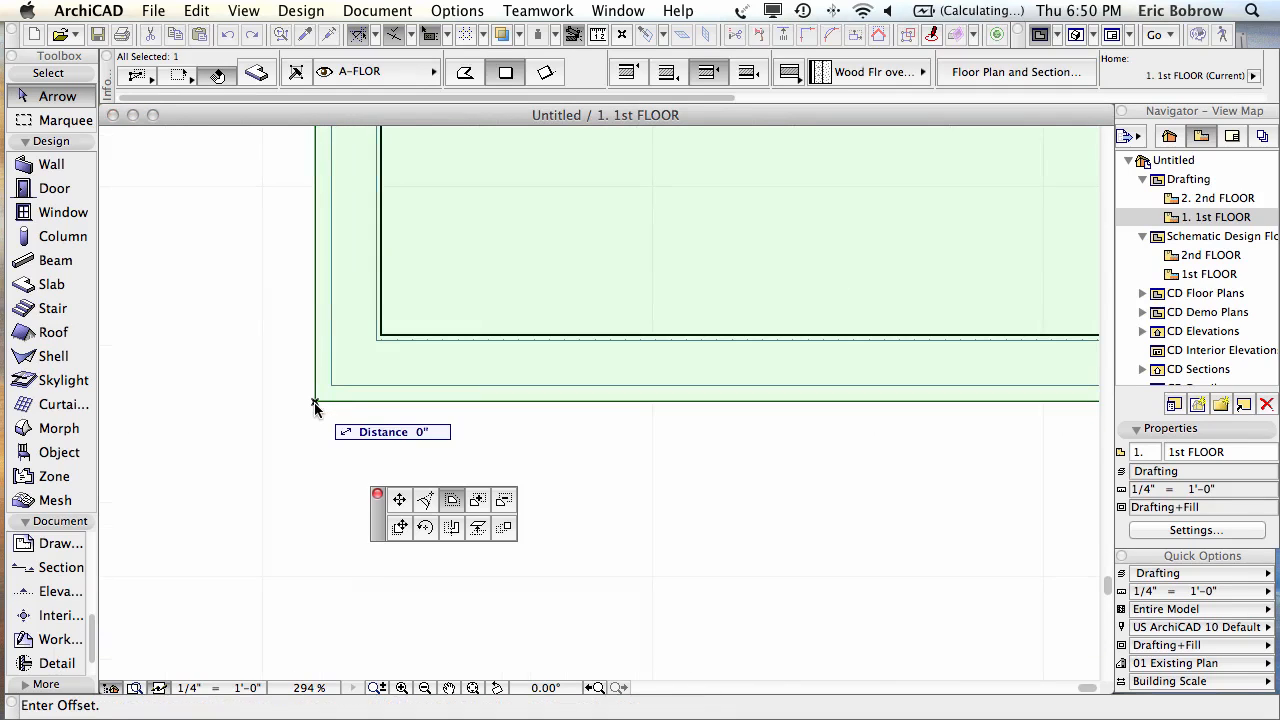
pyautogui.click(453, 502)
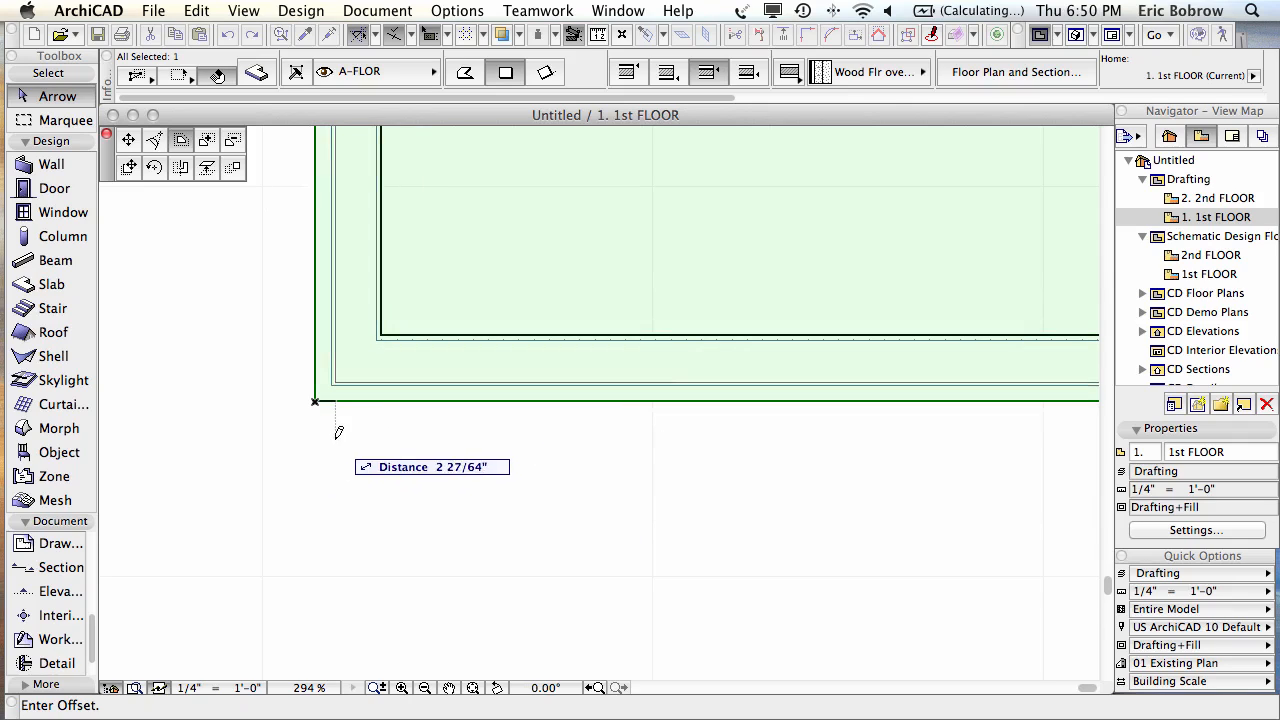
pyautogui.click(335, 379)
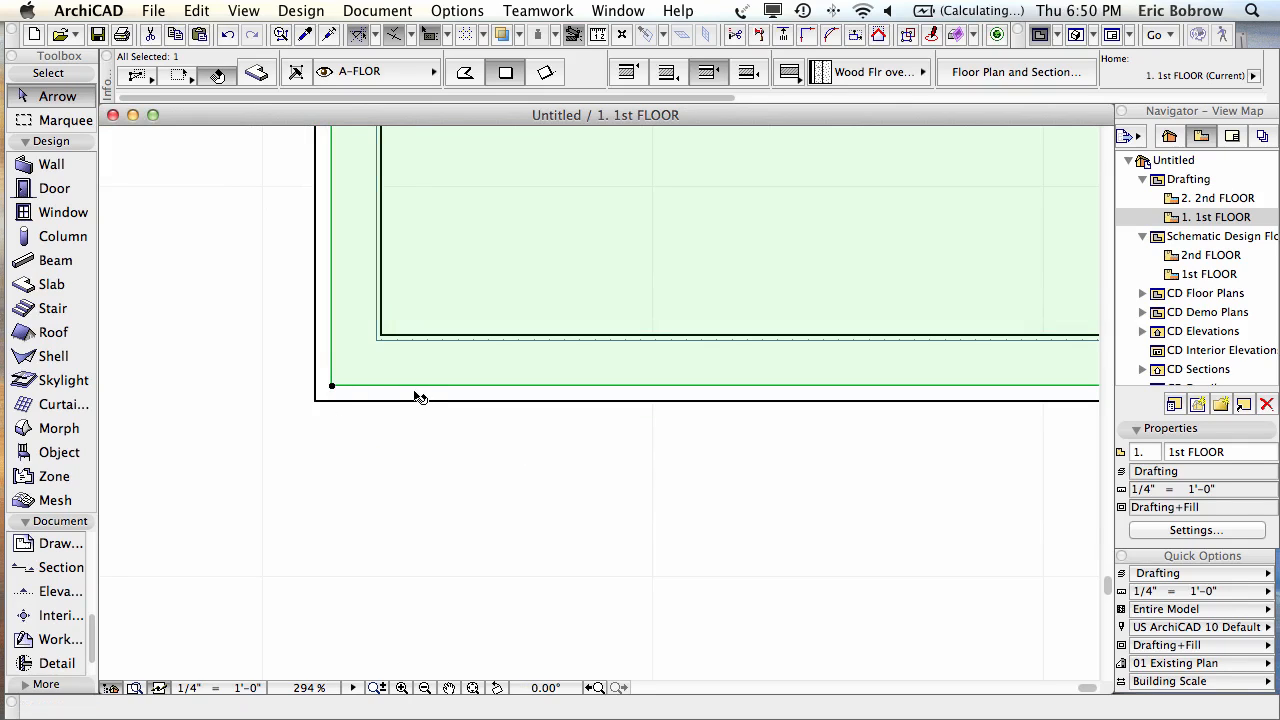
# Step: In the section, drop the exterior wall's bottom to the slab's underside, then select the slab
pyautogui.press('F6')
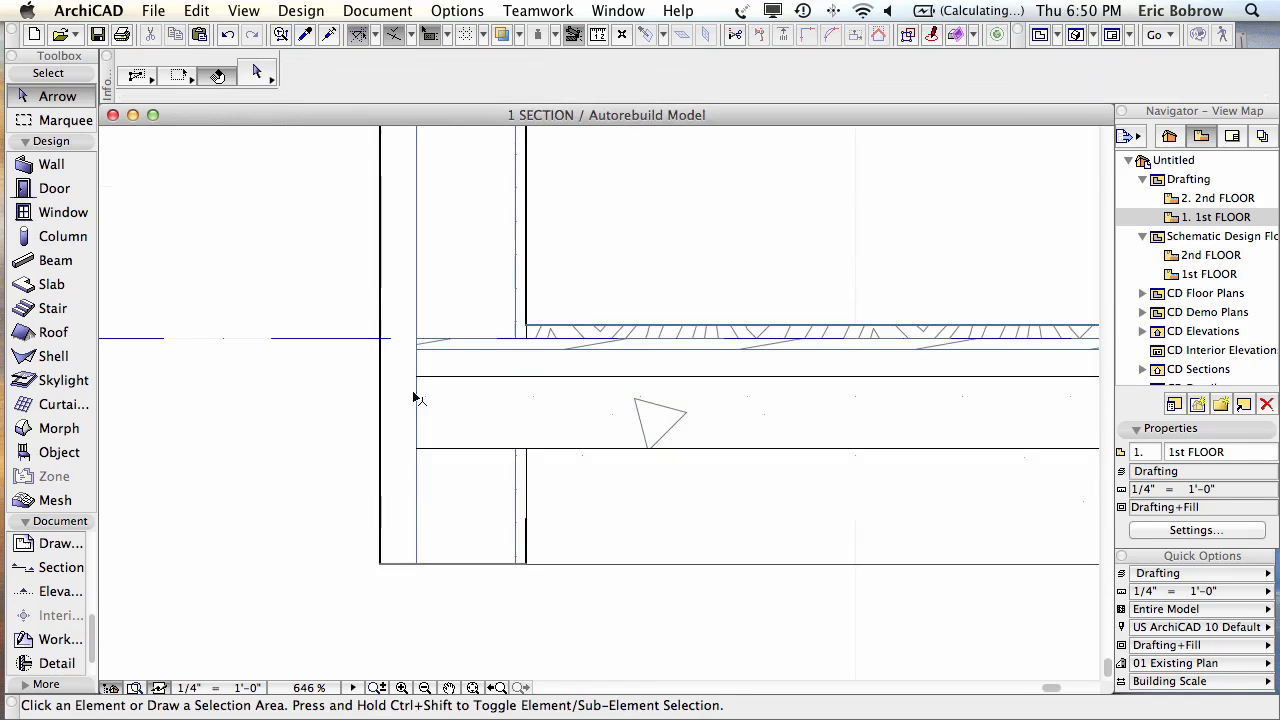
pyautogui.click(397, 257)
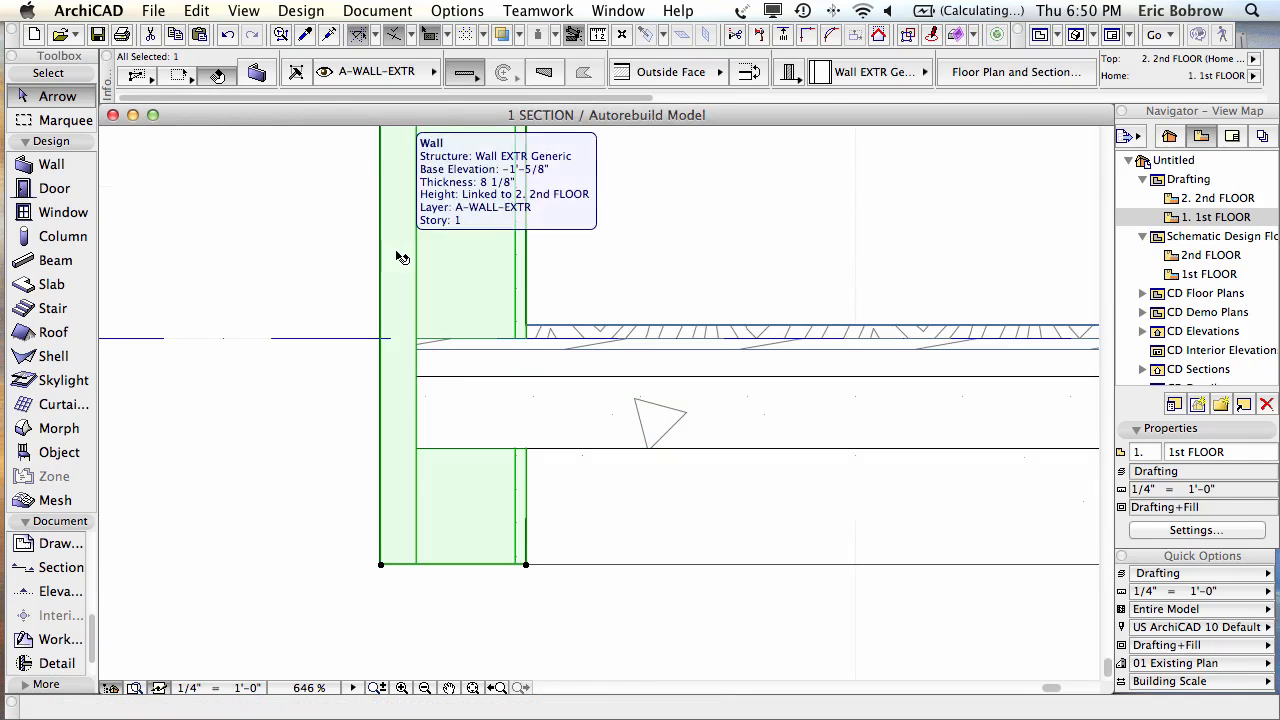
pyautogui.click(346, 537)
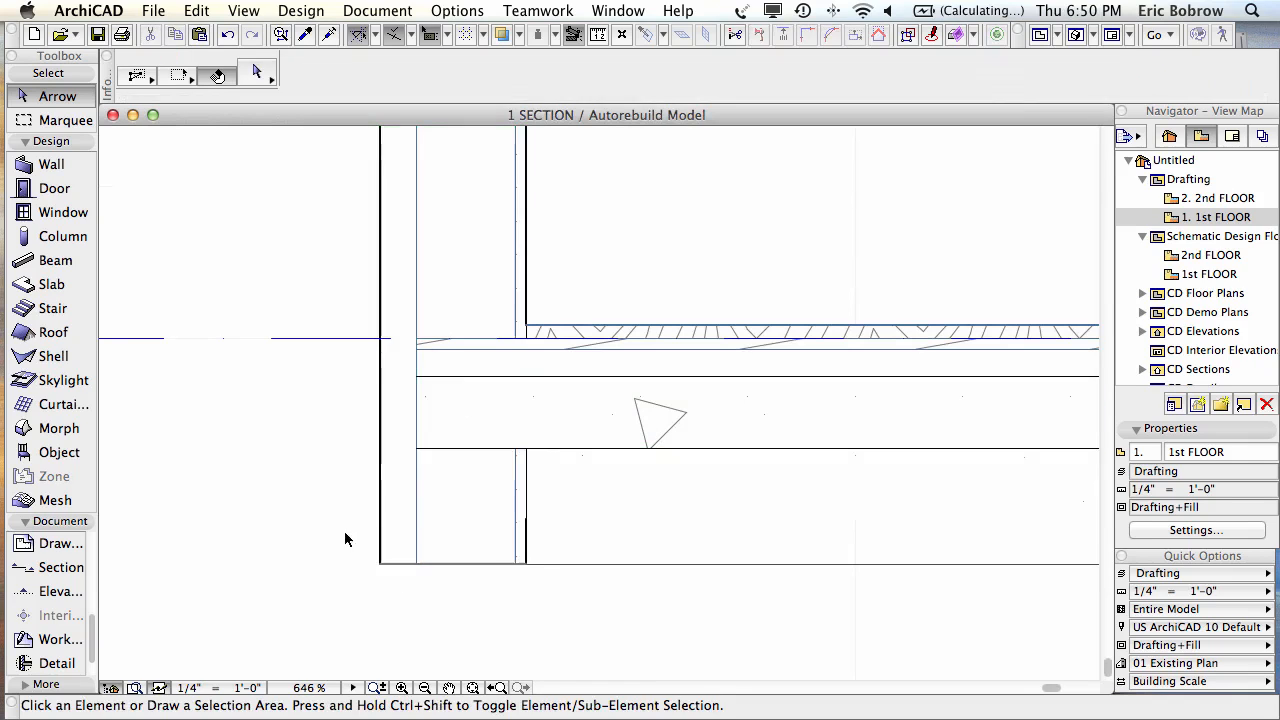
pyautogui.click(540, 437)
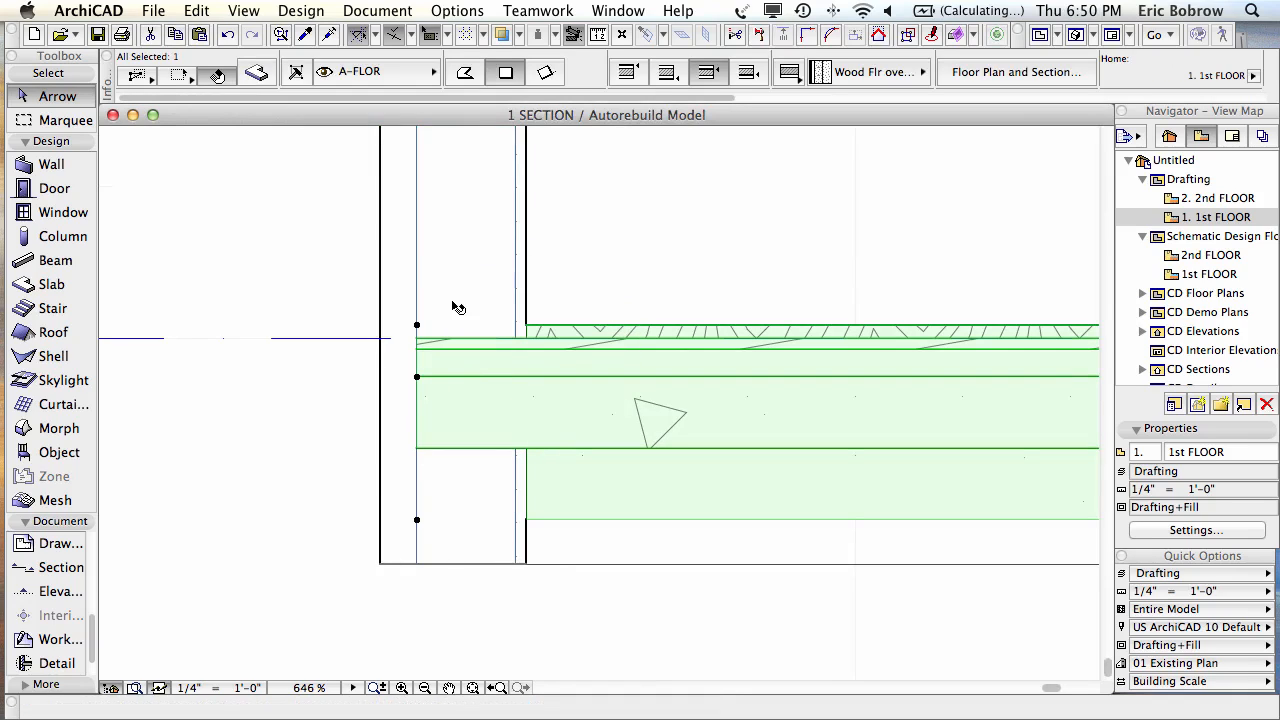
pyautogui.click(401, 282)
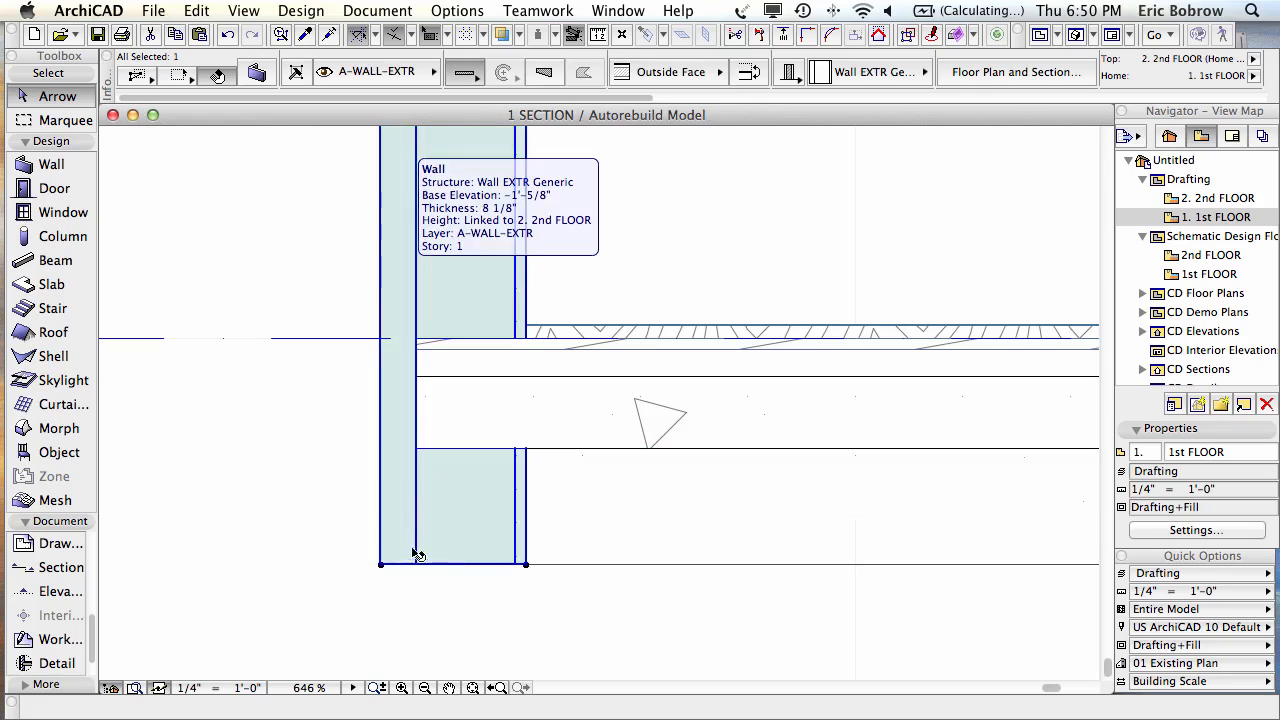
pyautogui.click(381, 566)
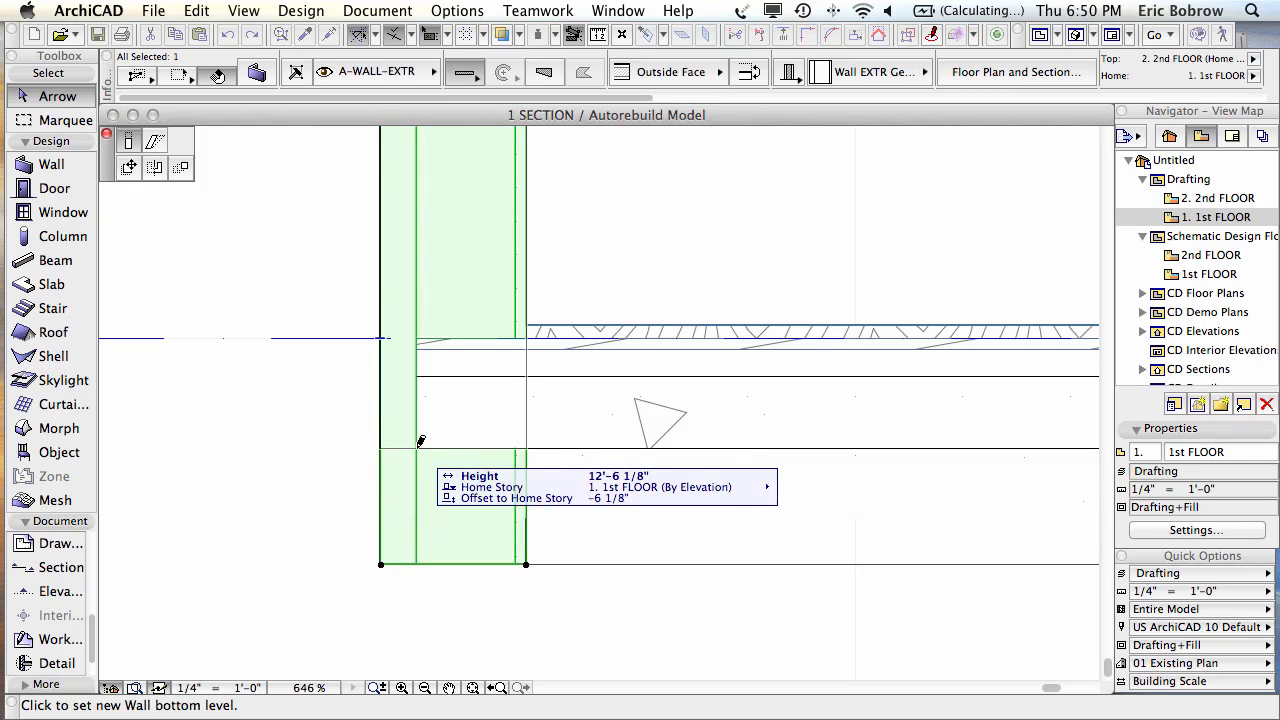
pyautogui.click(421, 441)
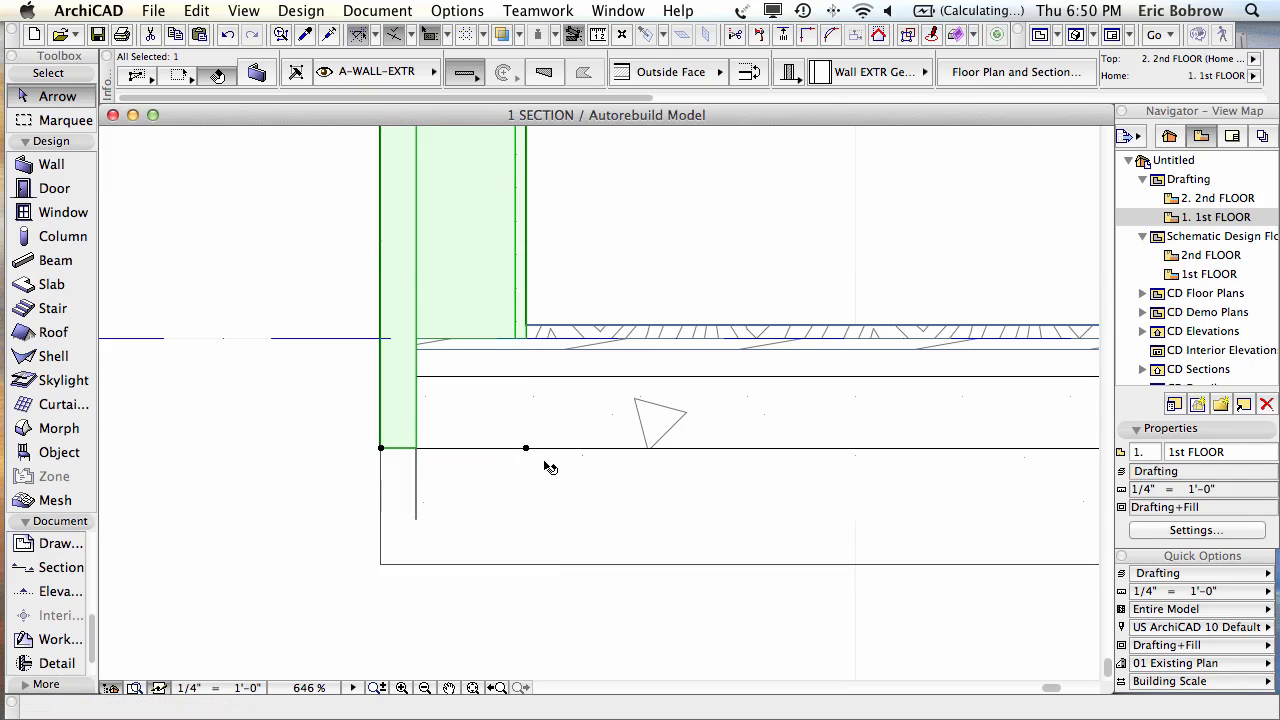
pyautogui.click(328, 487)
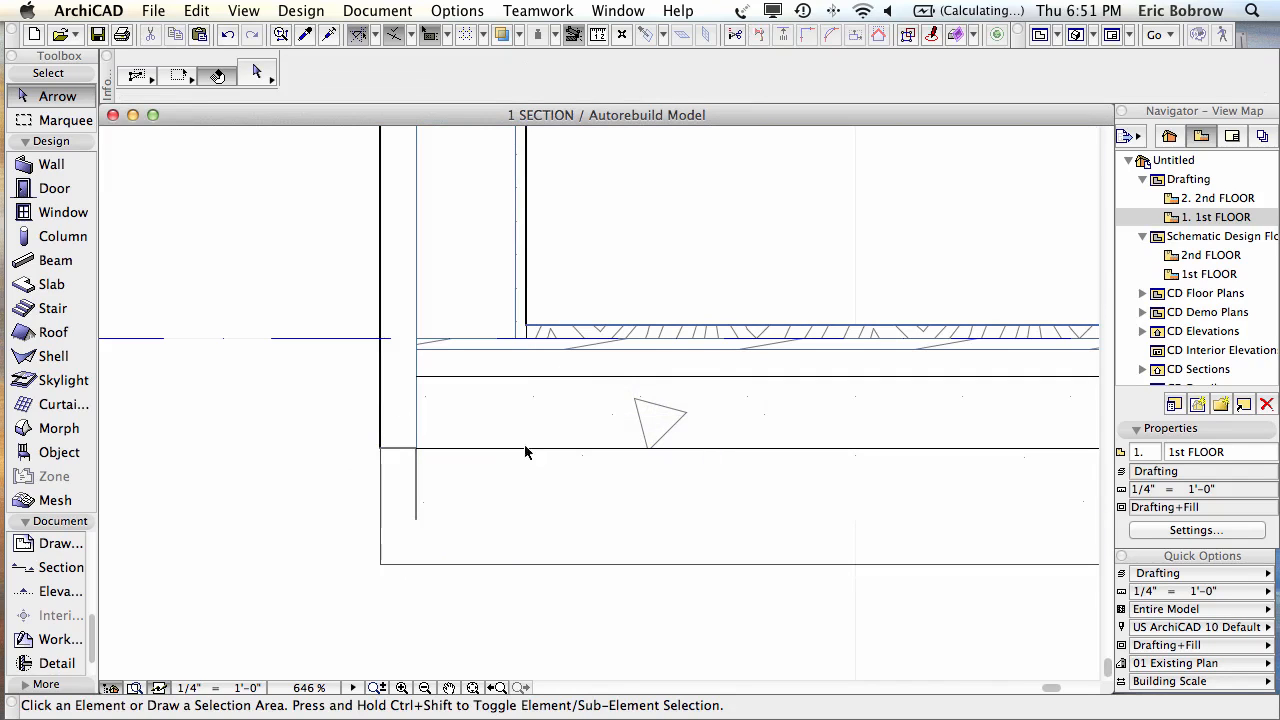
pyautogui.click(565, 425)
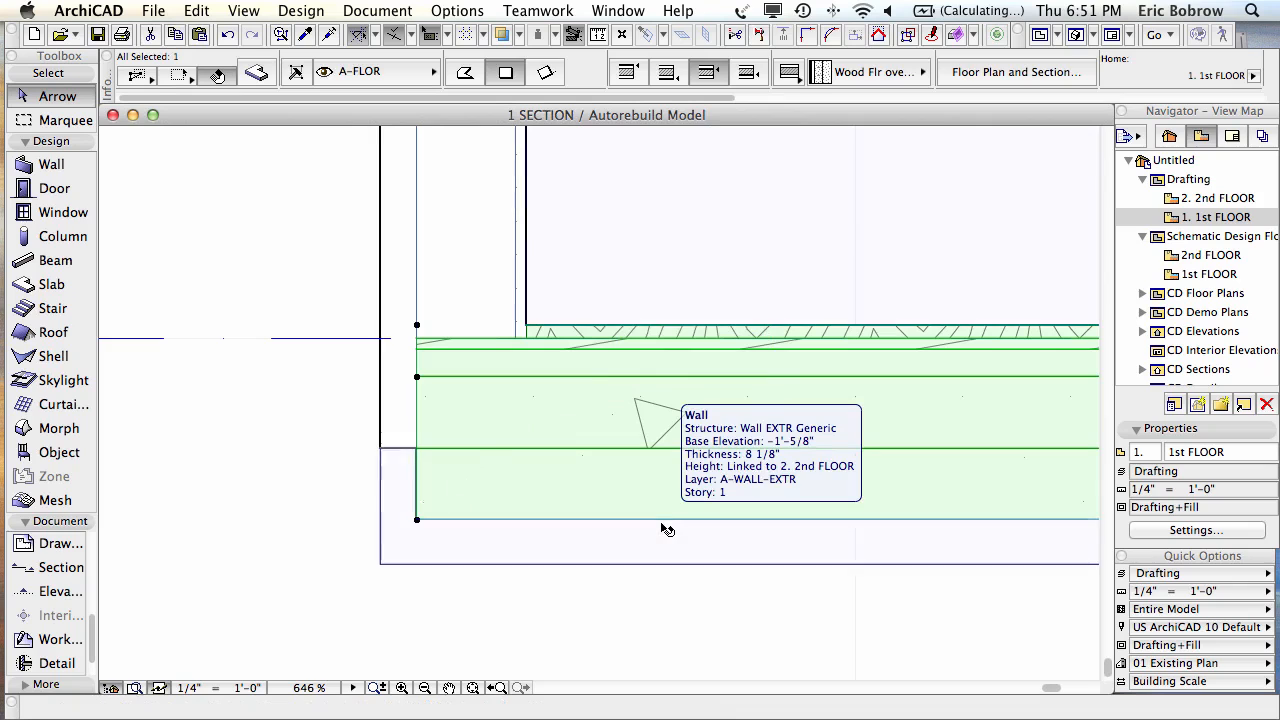
pyautogui.press('super+shift+c')
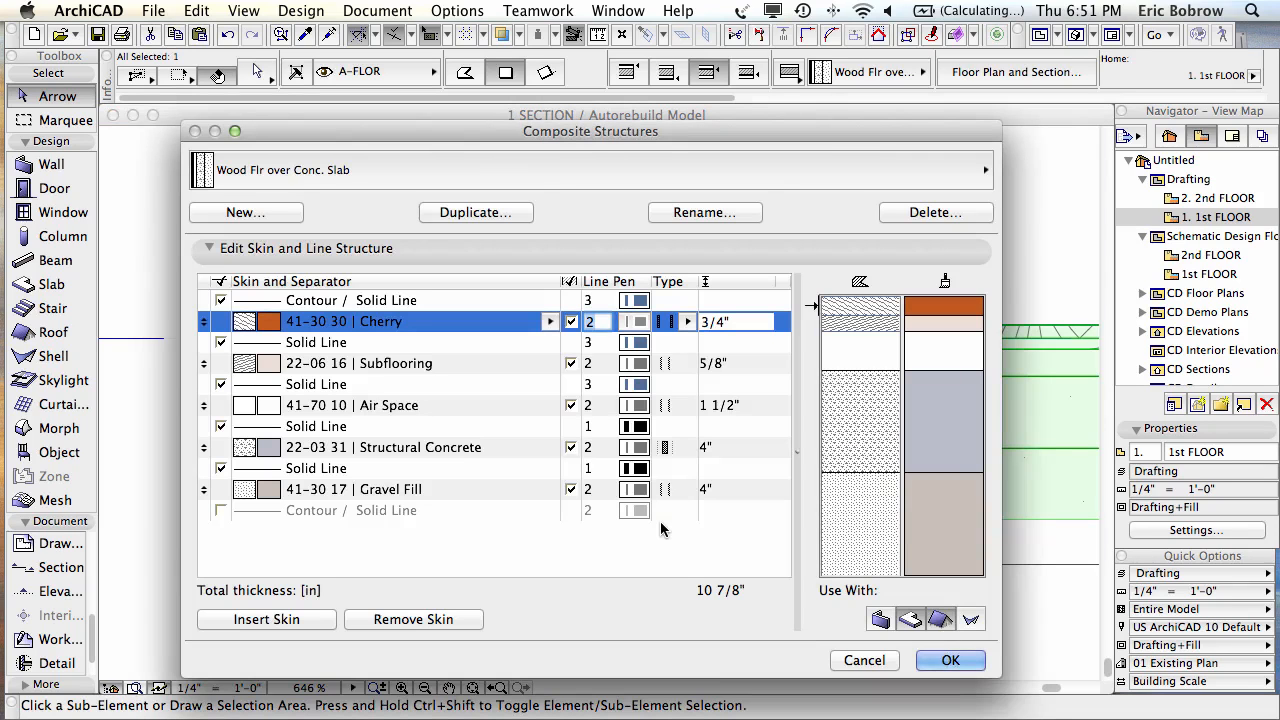
pyautogui.click(388, 491)
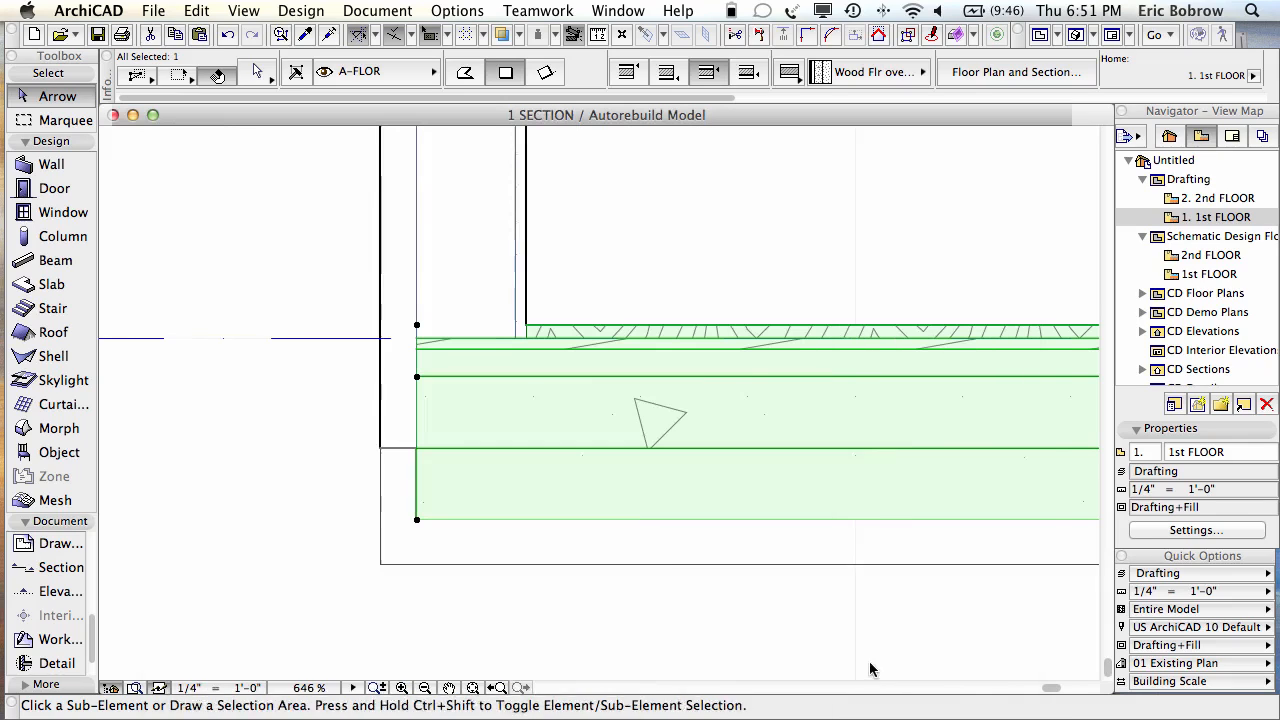
pyautogui.click(862, 660)
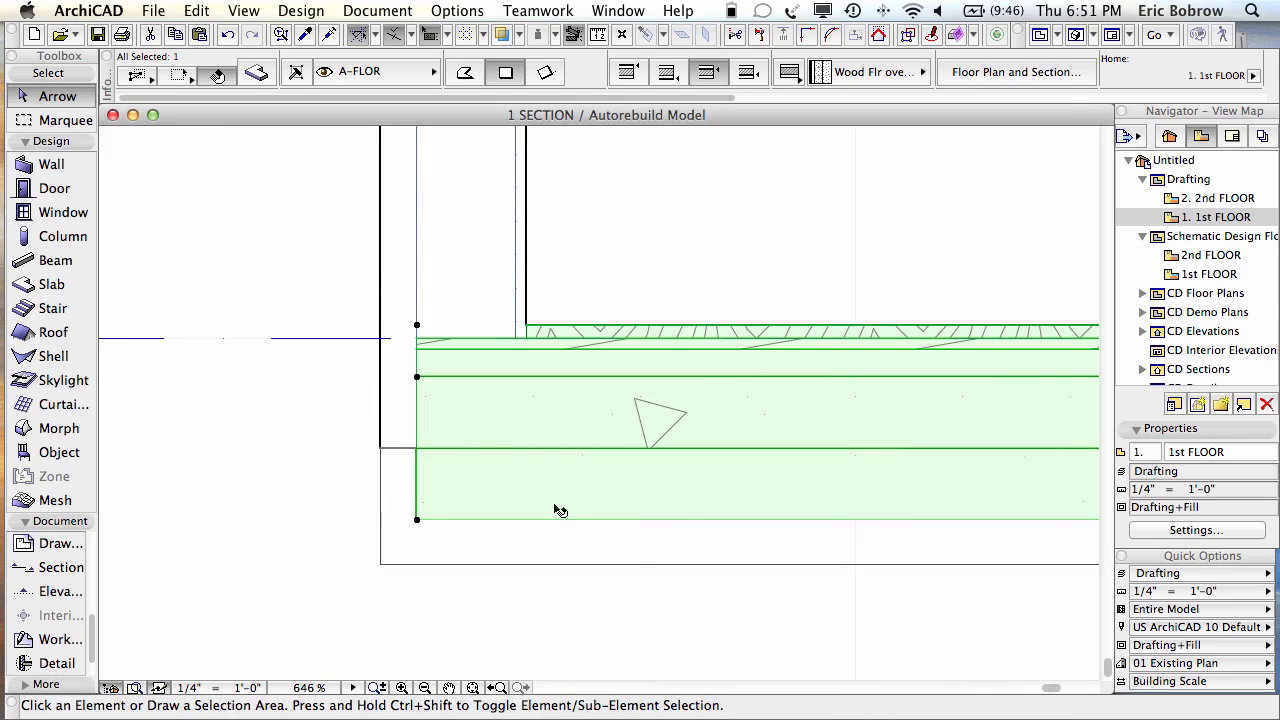
pyautogui.click(247, 473)
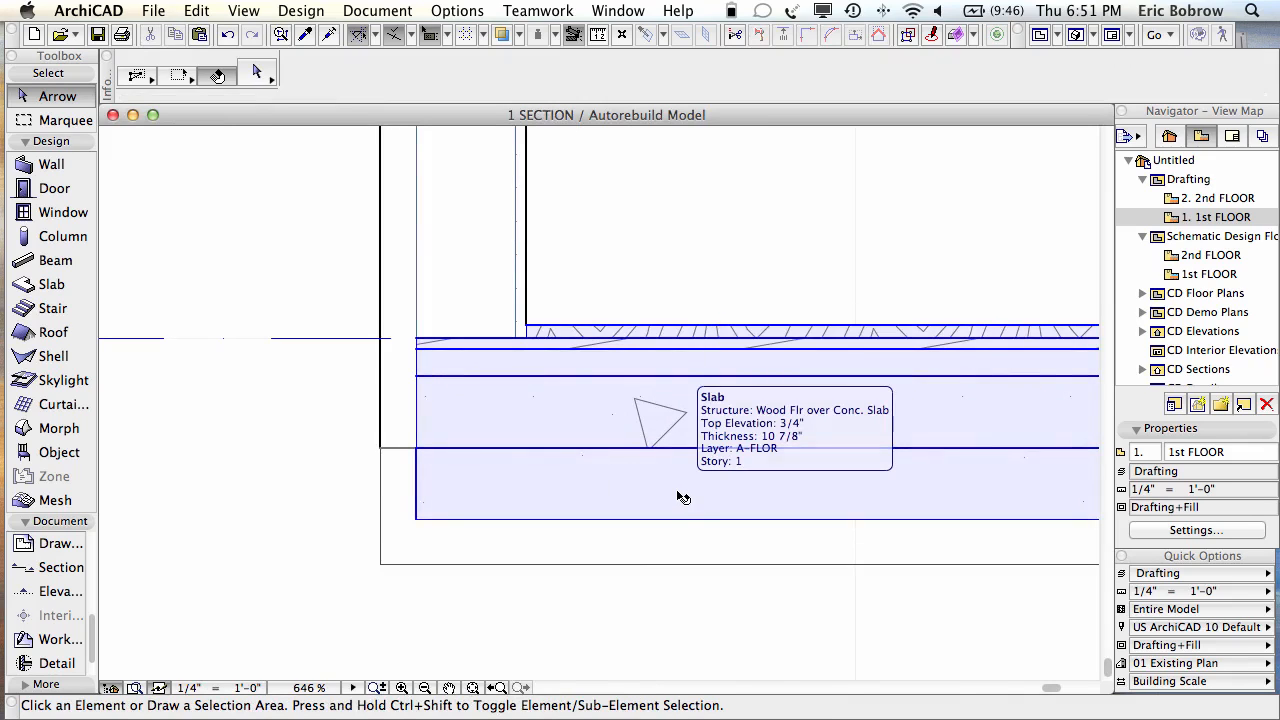
# Step: Review the Gravel Fill building material's settings and close without changes
pyautogui.click(682, 497)
pyautogui.click(456, 12)
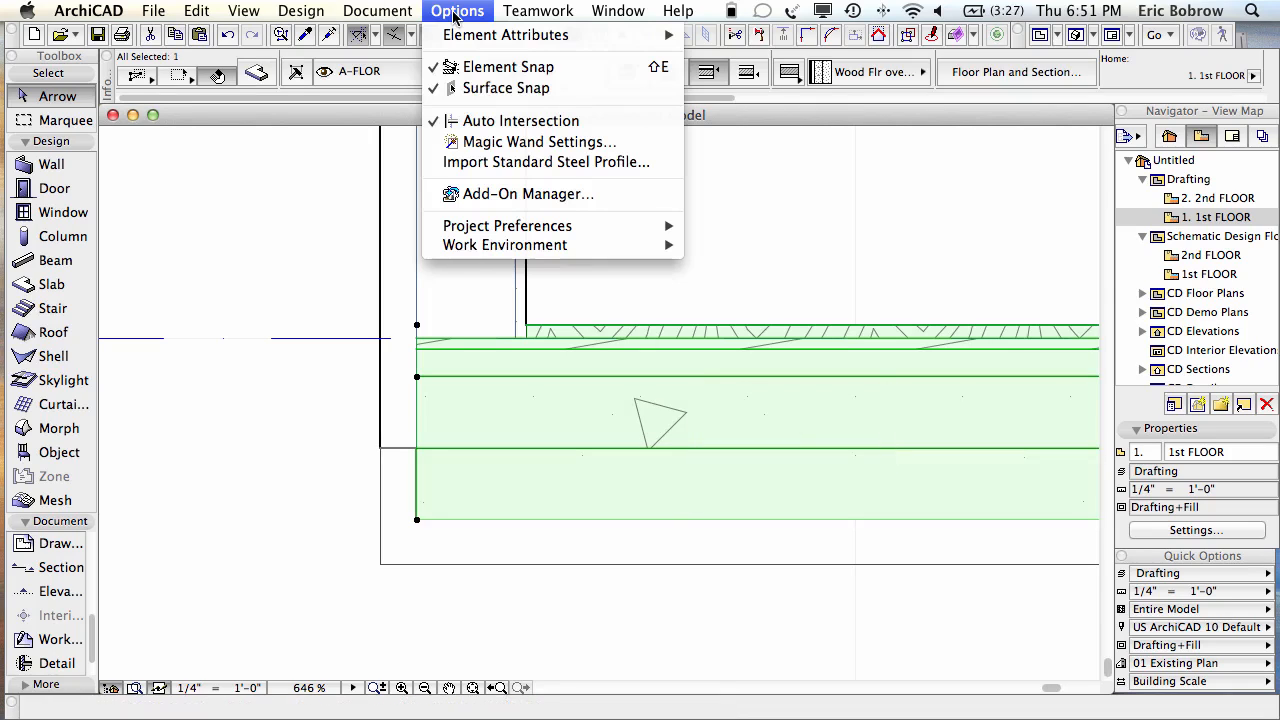
pyautogui.moveTo(459, 33)
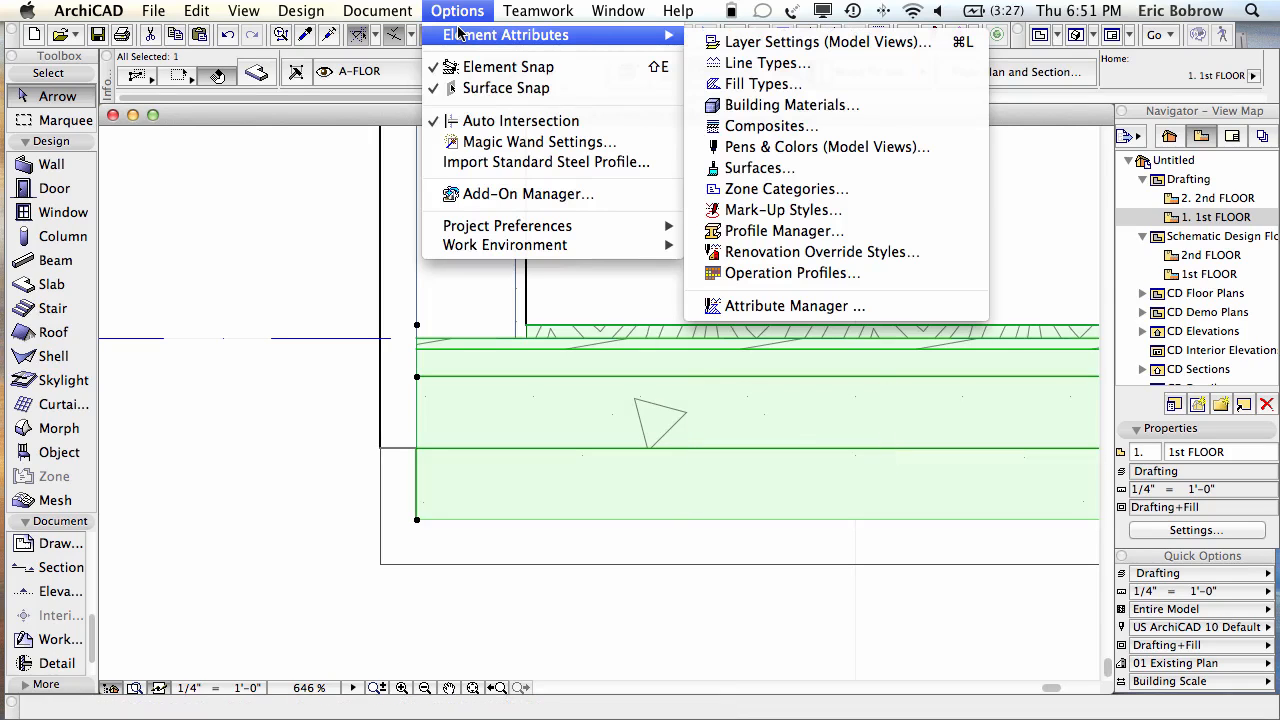
pyautogui.click(757, 105)
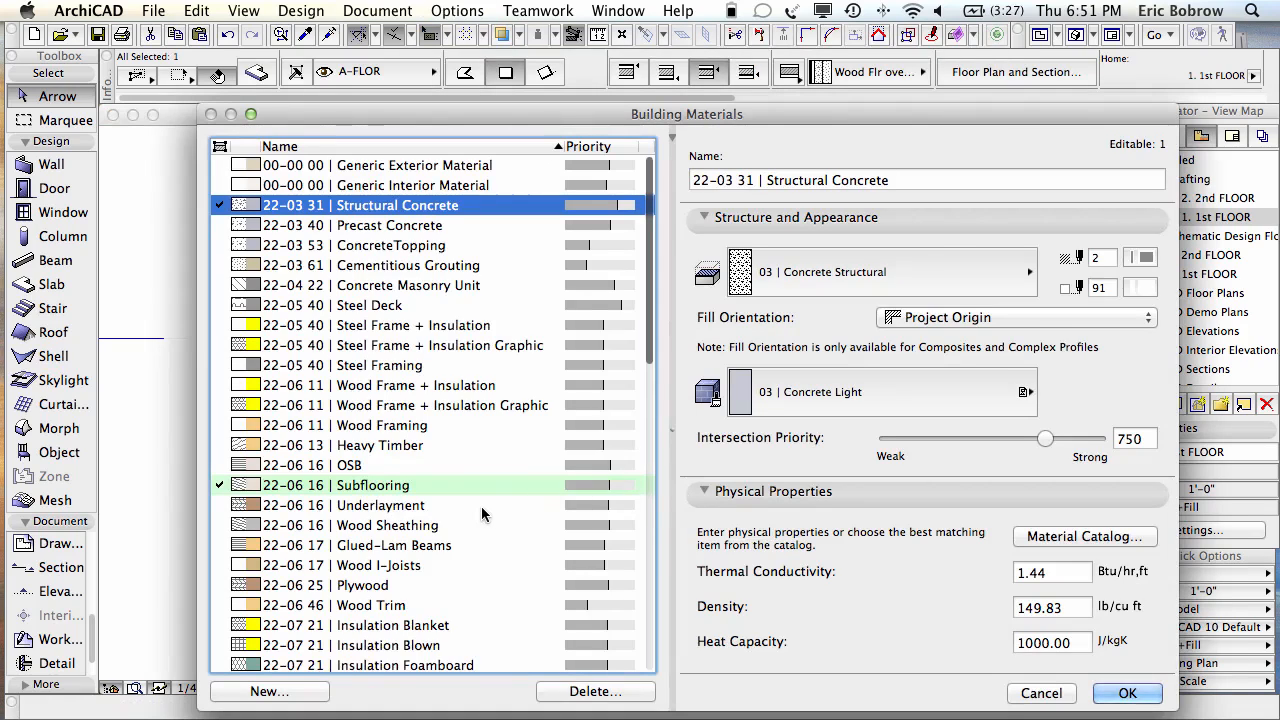
pyautogui.scroll(-10, 485, 505)
pyautogui.scroll(-8, 481, 507)
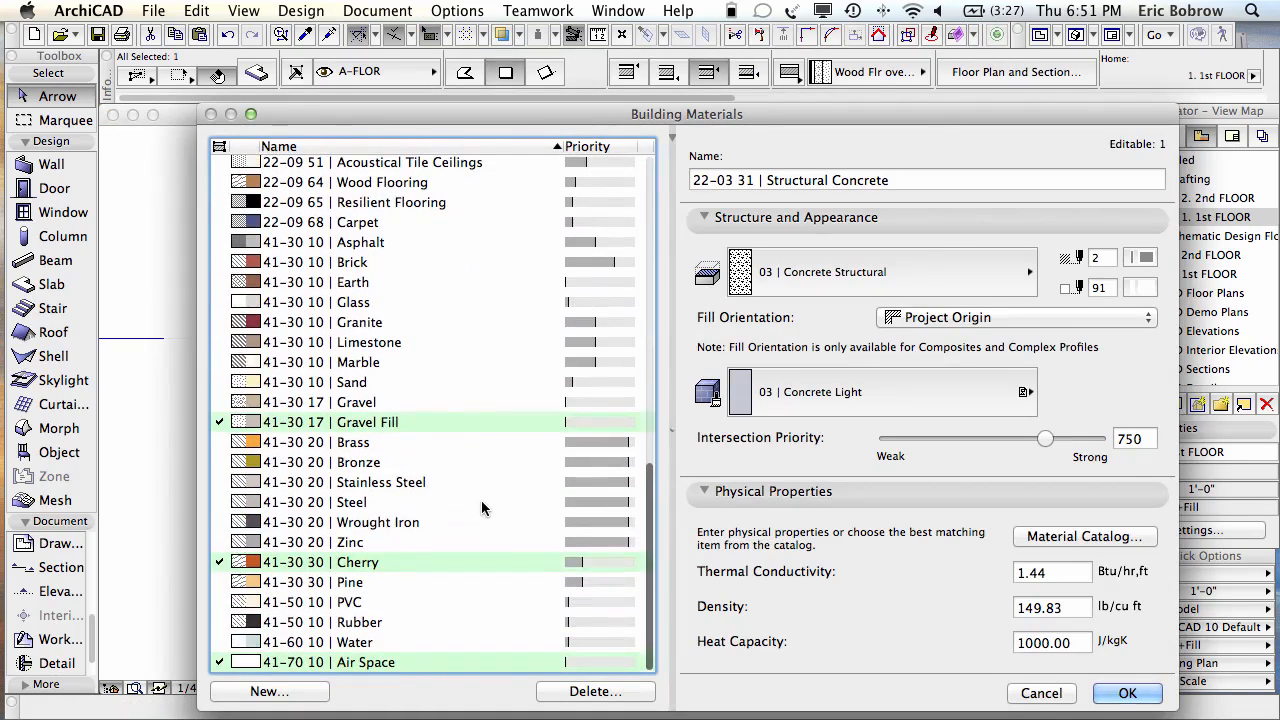
pyautogui.click(420, 422)
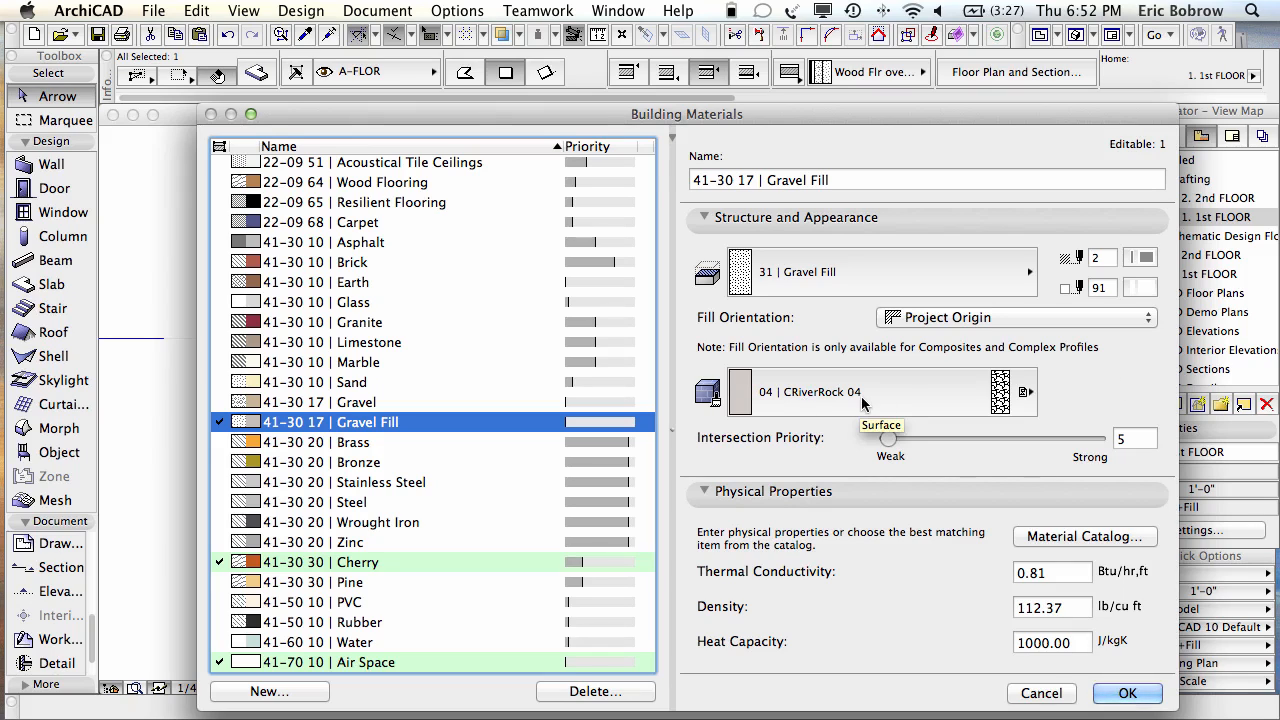
pyautogui.click(1040, 694)
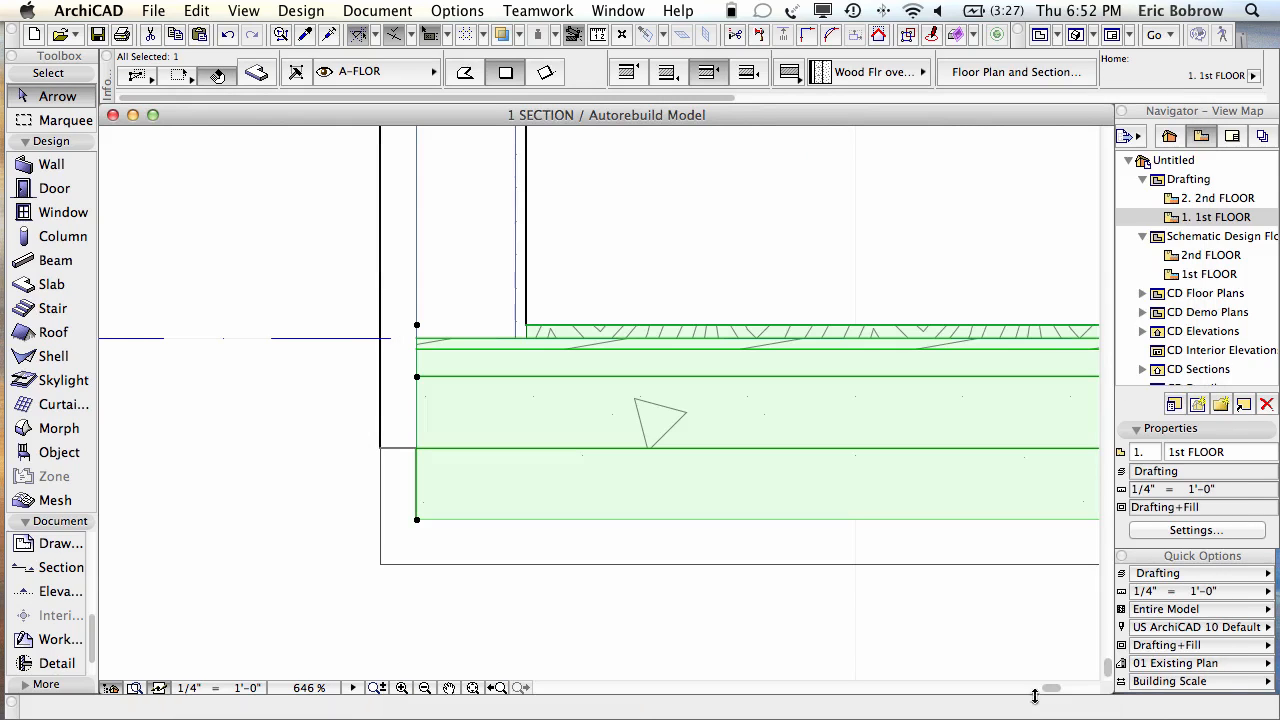
# Step: Deselect the slab and check the exterior wall in the section
pyautogui.click(324, 496)
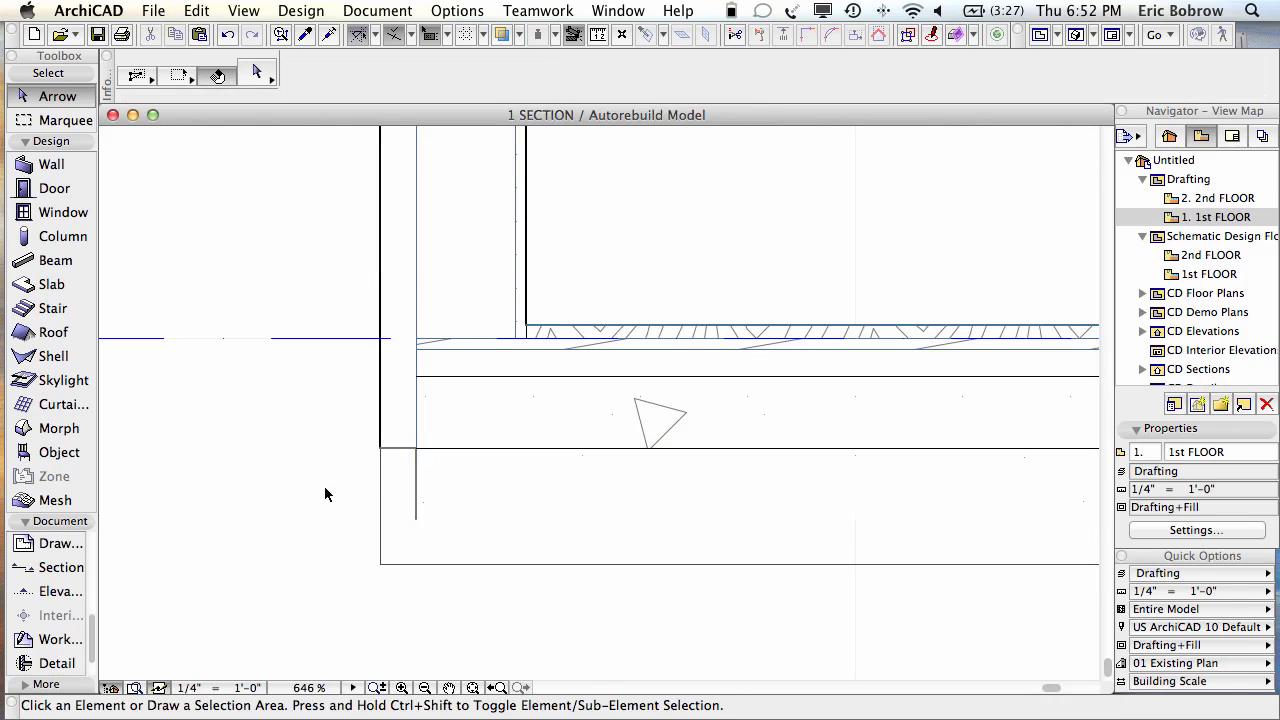
pyautogui.click(375, 455)
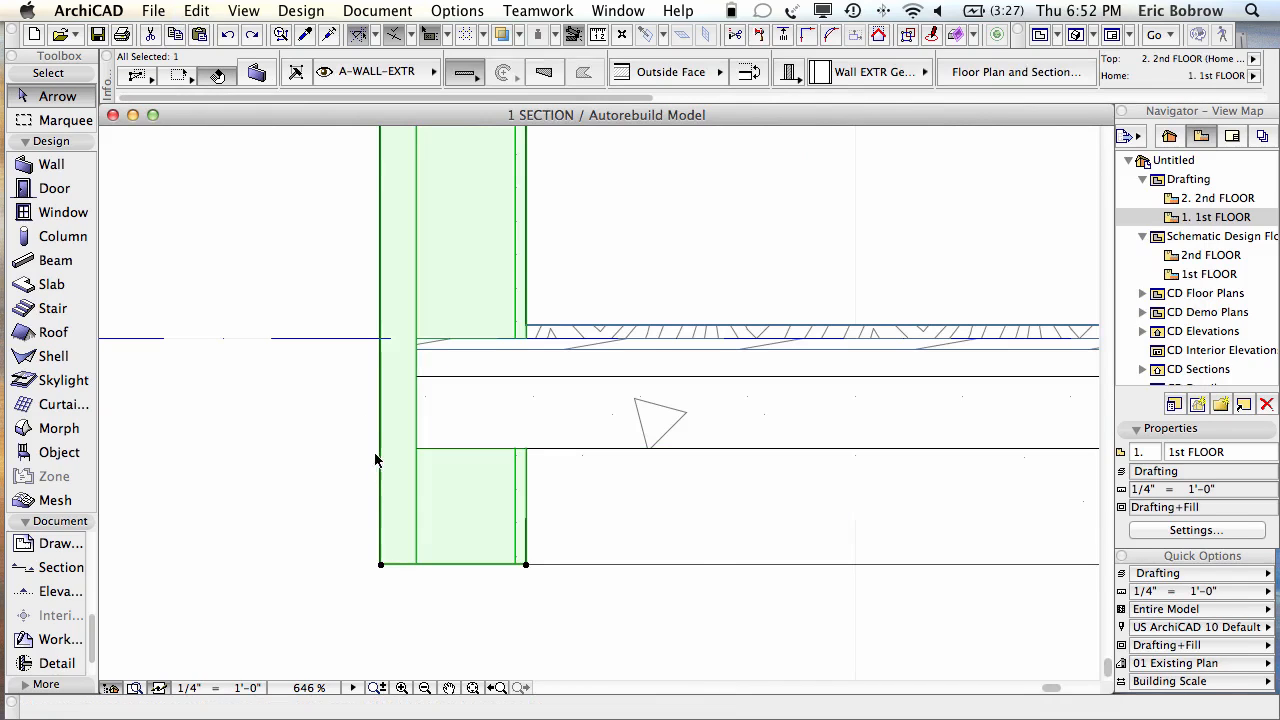
pyautogui.click(342, 551)
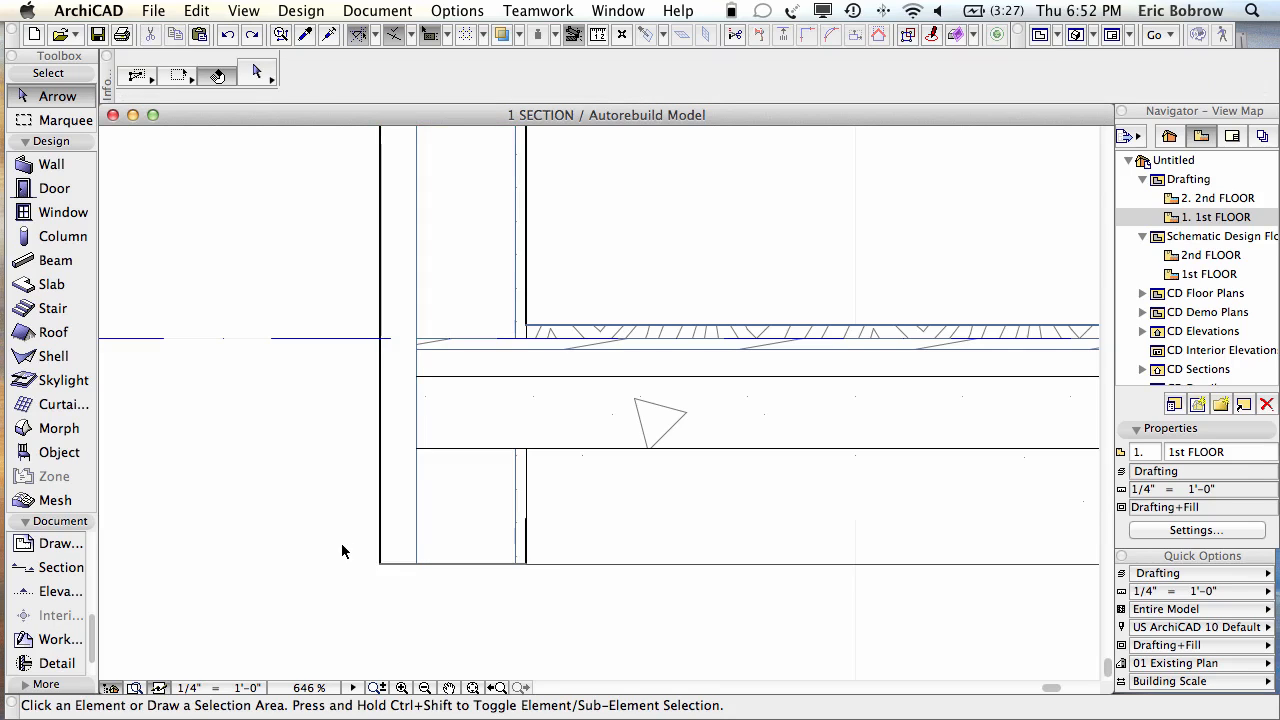
# Step: In 3D, select the lower exterior walls and stretch their height down toward the slab underside
pyautogui.press('F5')
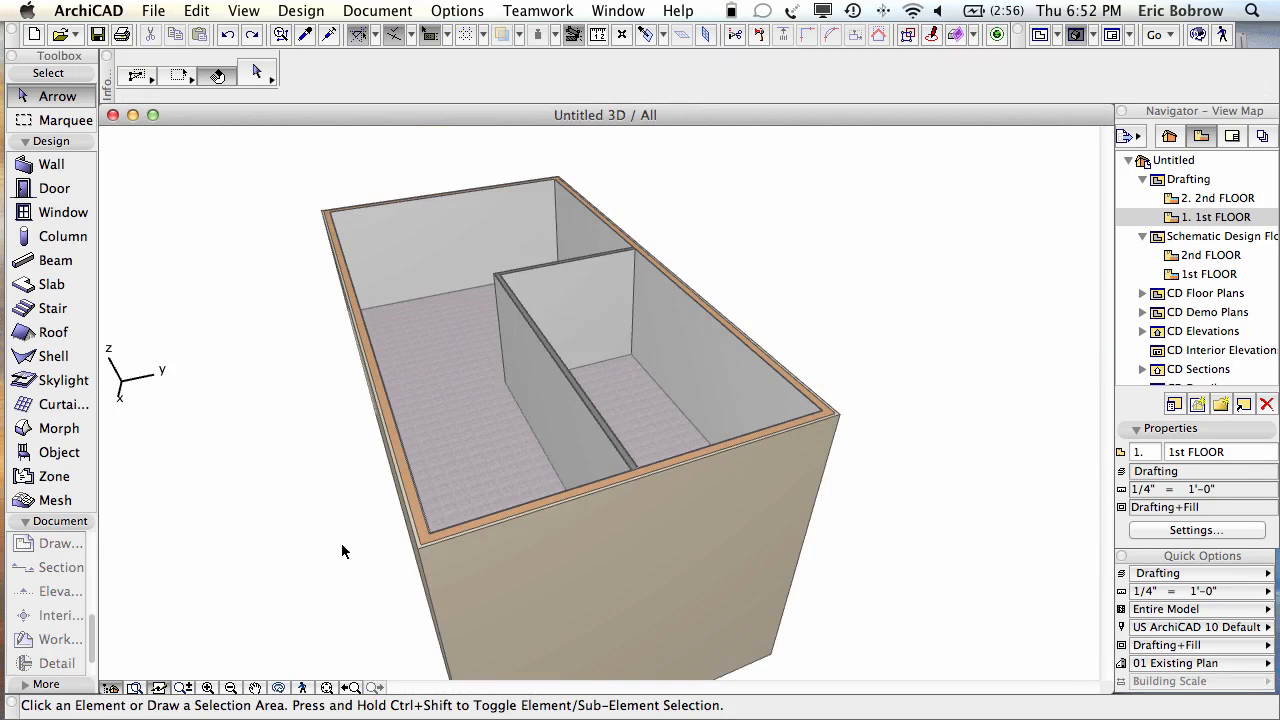
pyautogui.keyDown('shift'); pyautogui.moveTo(888, 507); pyautogui.dragTo(913, 306, button='middle'); pyautogui.keyUp('shift')
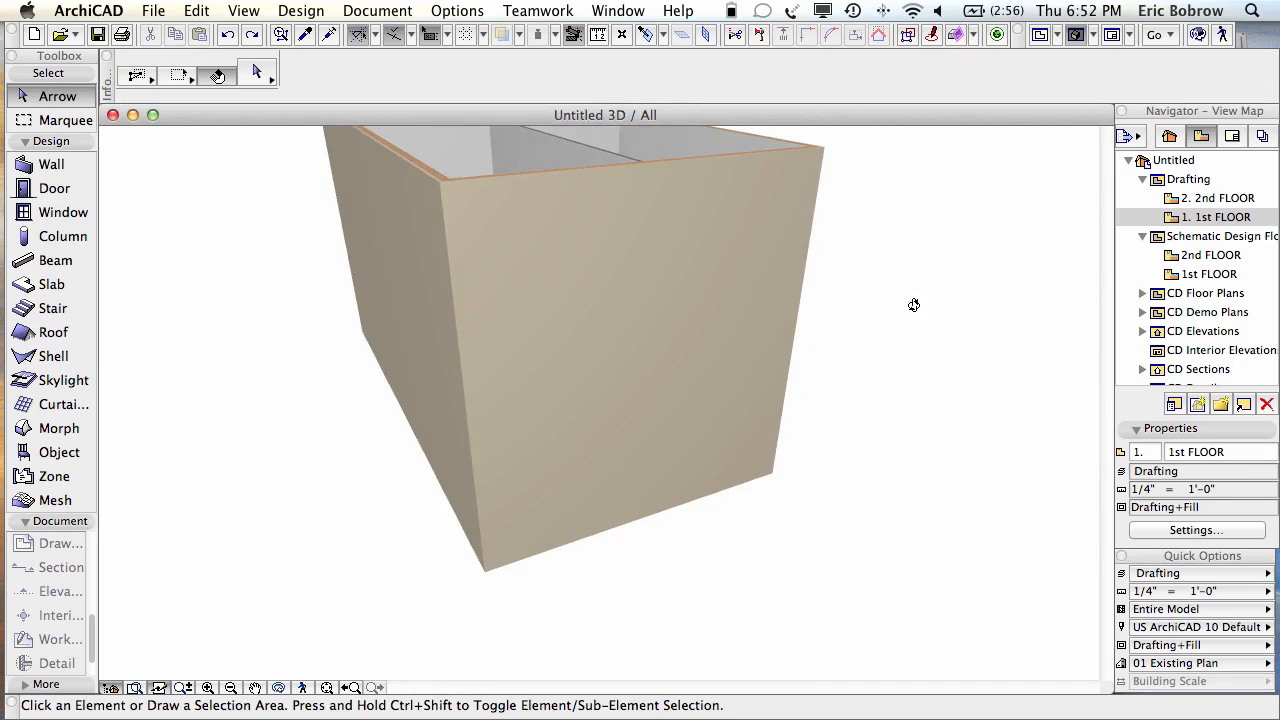
pyautogui.click(437, 437)
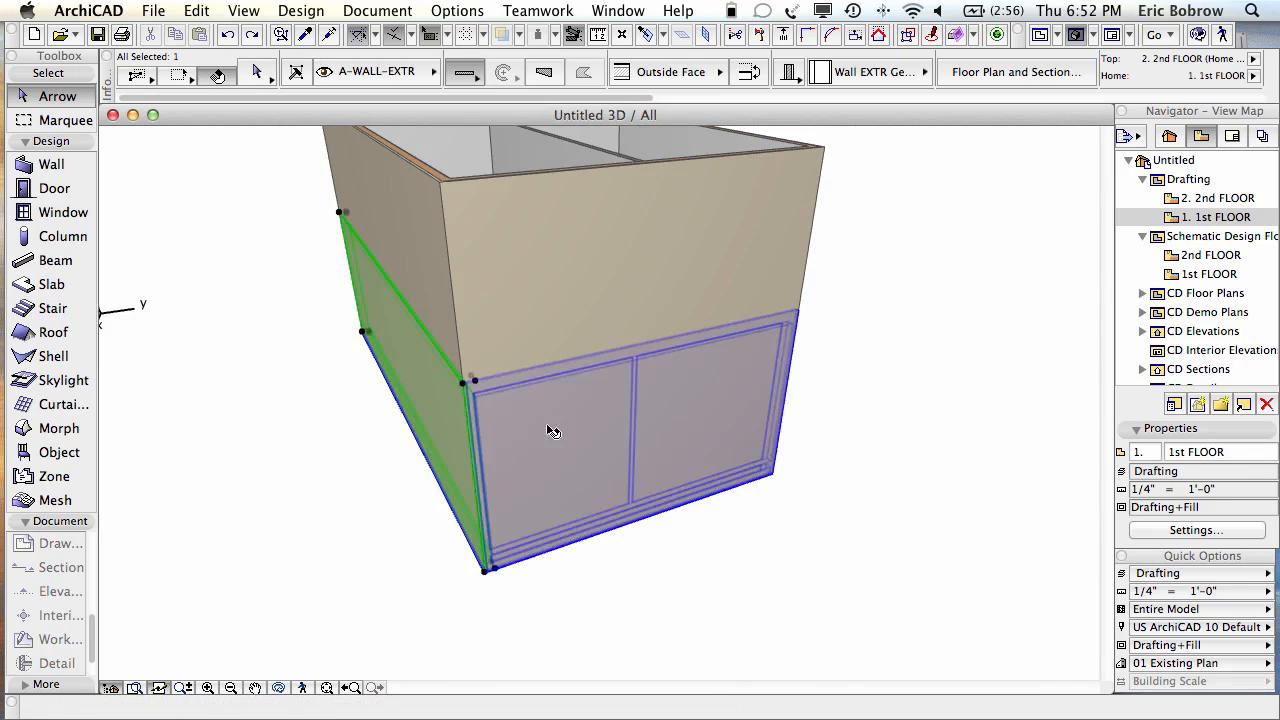
pyautogui.keyDown('shift'); pyautogui.moveTo(897, 409); pyautogui.dragTo(466, 449, button='middle'); pyautogui.keyUp('shift')
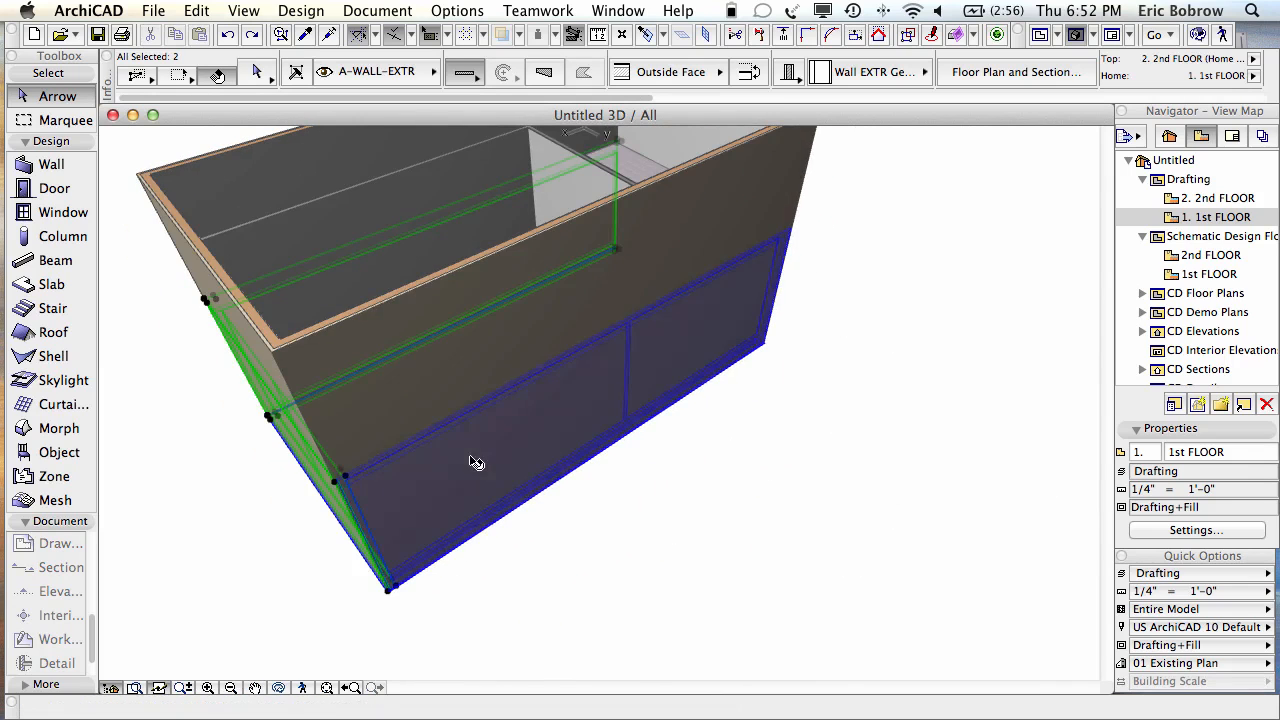
pyautogui.keyDown('shift'); pyautogui.moveTo(880, 329); pyautogui.dragTo(543, 326, button='middle'); pyautogui.keyUp('shift')
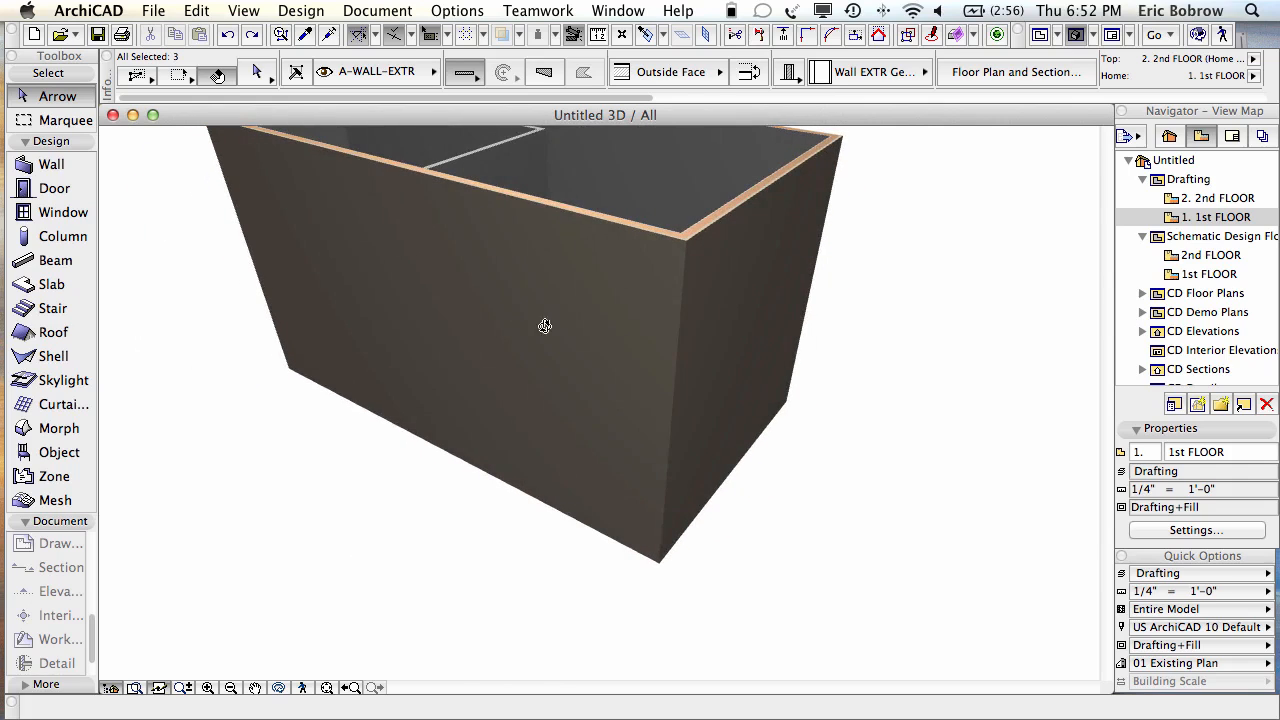
pyautogui.keyDown('shift'); pyautogui.click(724, 453); pyautogui.keyUp('shift')
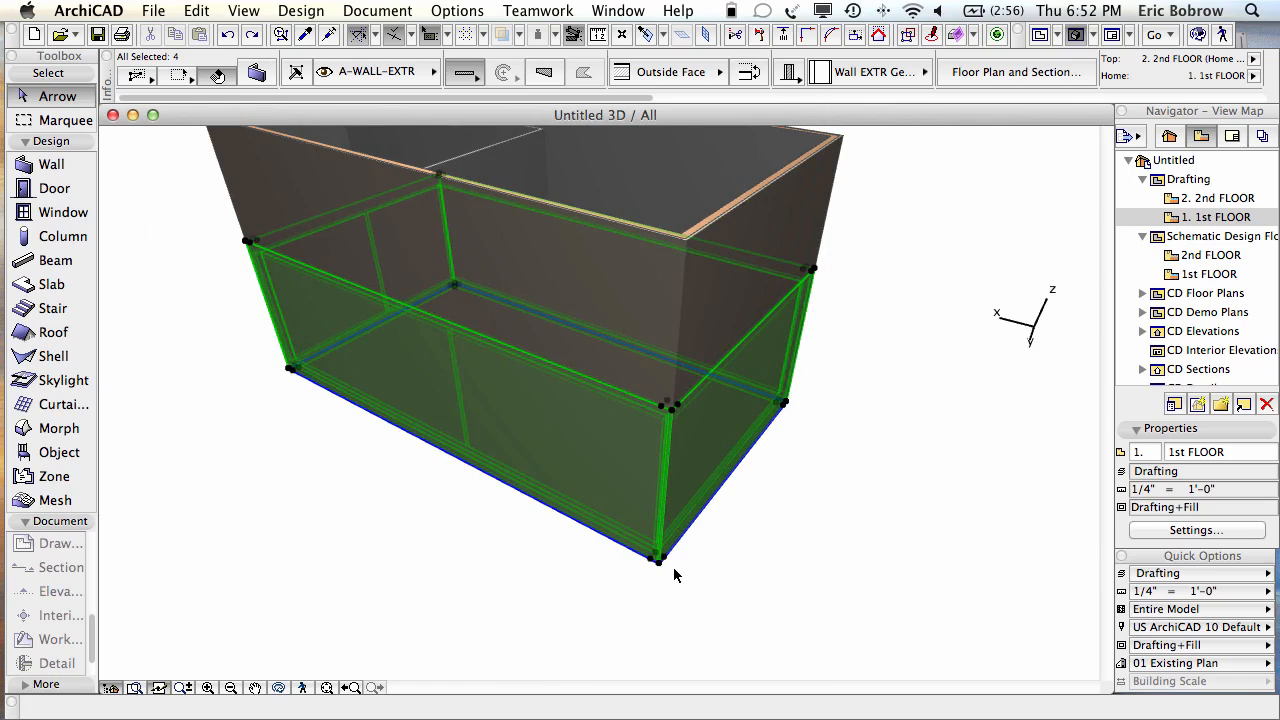
pyautogui.scroll(5, 673, 570)
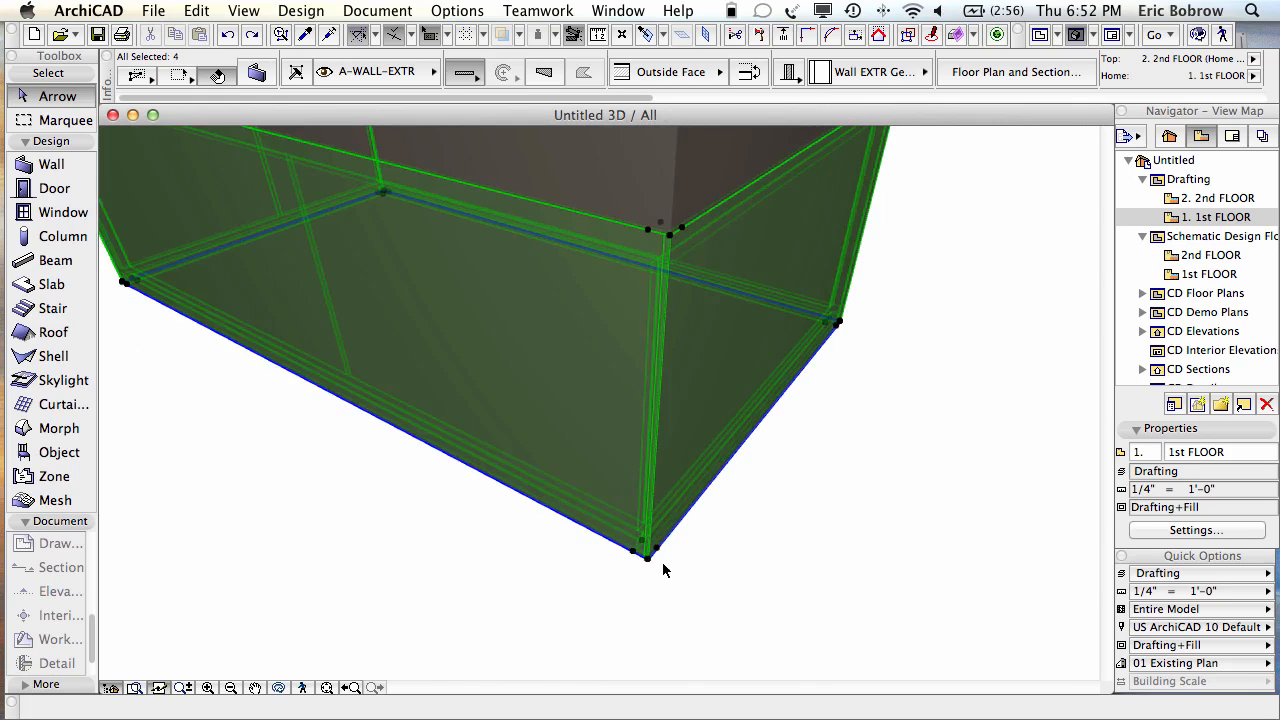
pyautogui.keyDown('shift'); pyautogui.moveTo(663, 570); pyautogui.dragTo(669, 474, button='middle'); pyautogui.keyUp('shift')
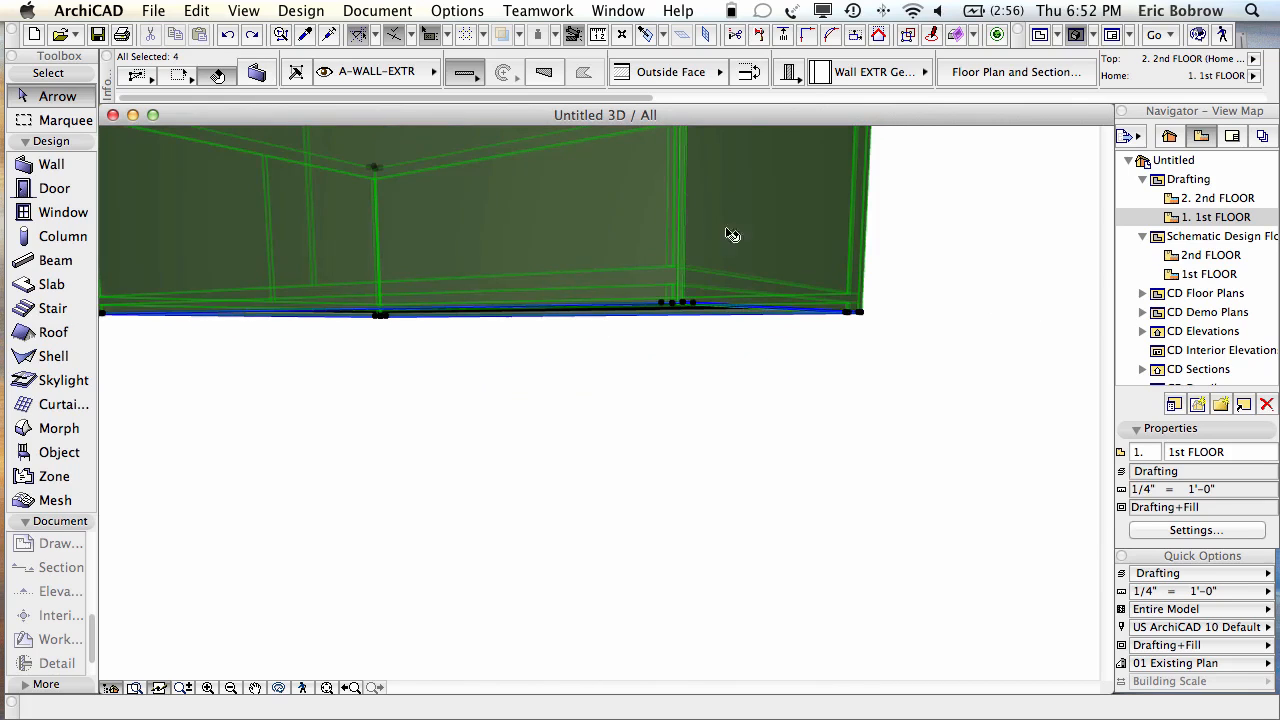
pyautogui.click(686, 306)
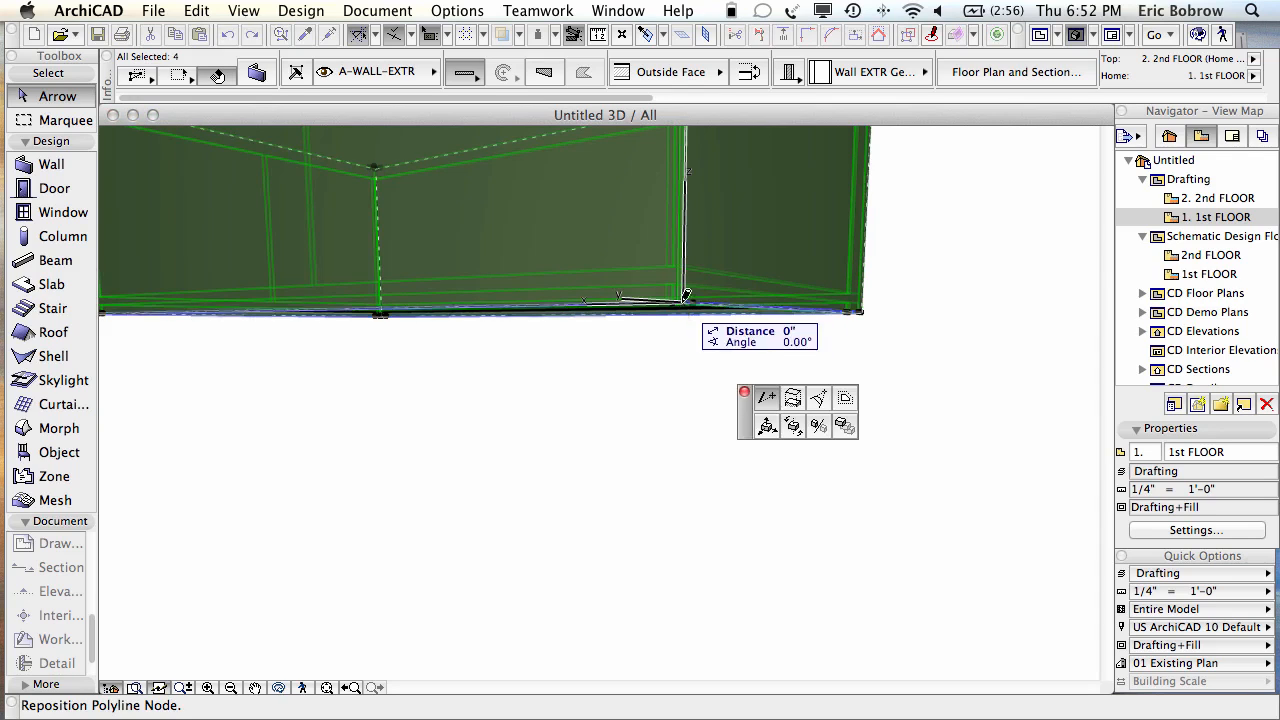
pyautogui.click(792, 399)
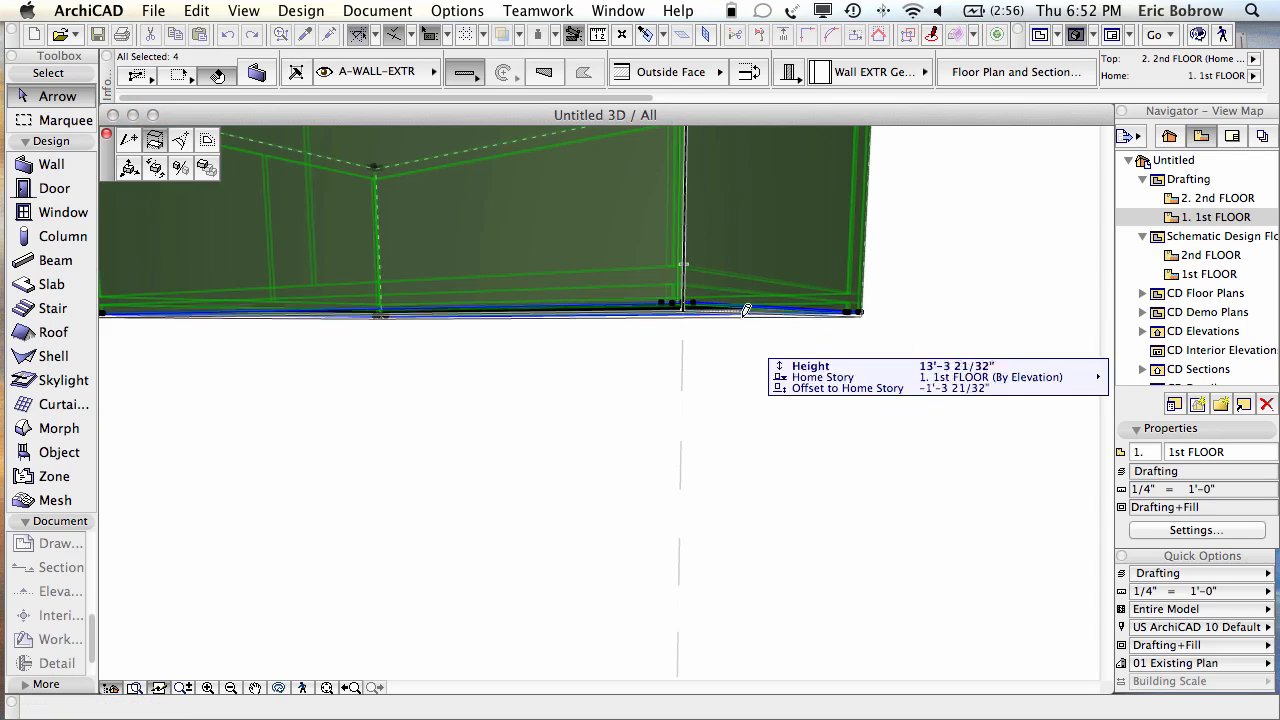
pyautogui.click(686, 266)
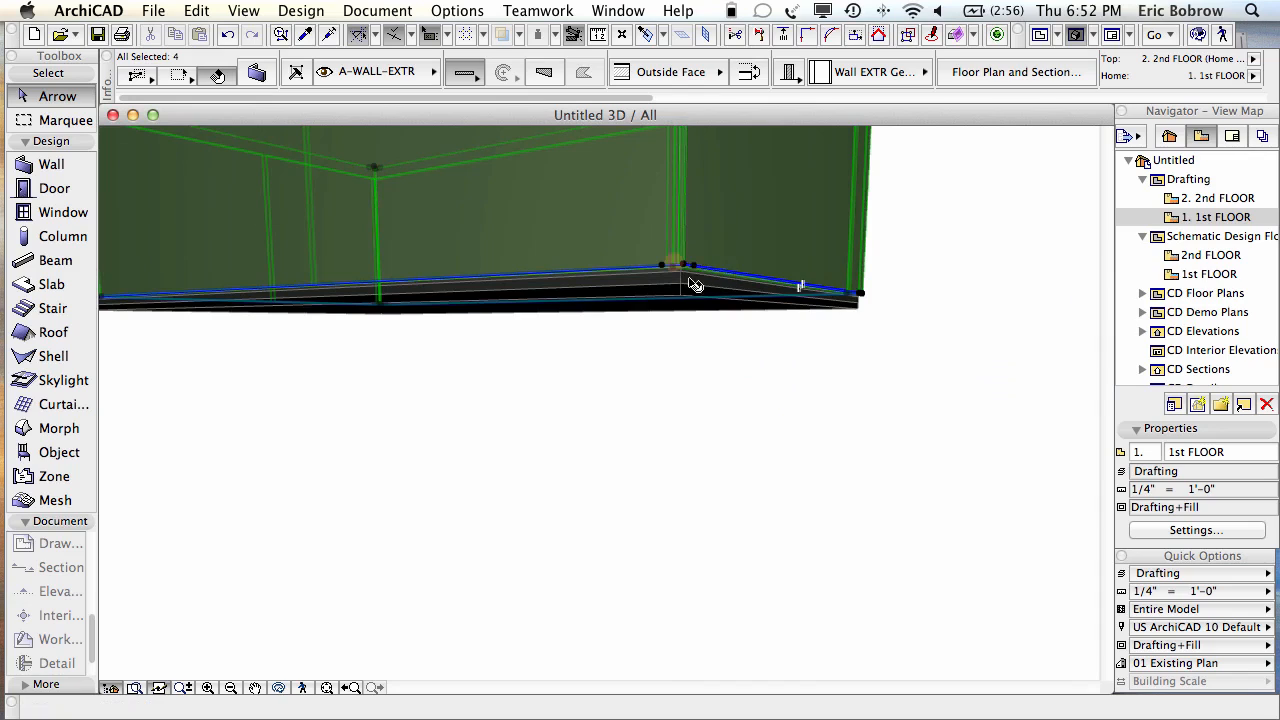
# Step: Move the wall's raised bottom vertex down to the lower edge
pyautogui.keyDown('shift'); pyautogui.moveTo(684, 271); pyautogui.dragTo(684, 291, button='middle'); pyautogui.keyUp('shift')
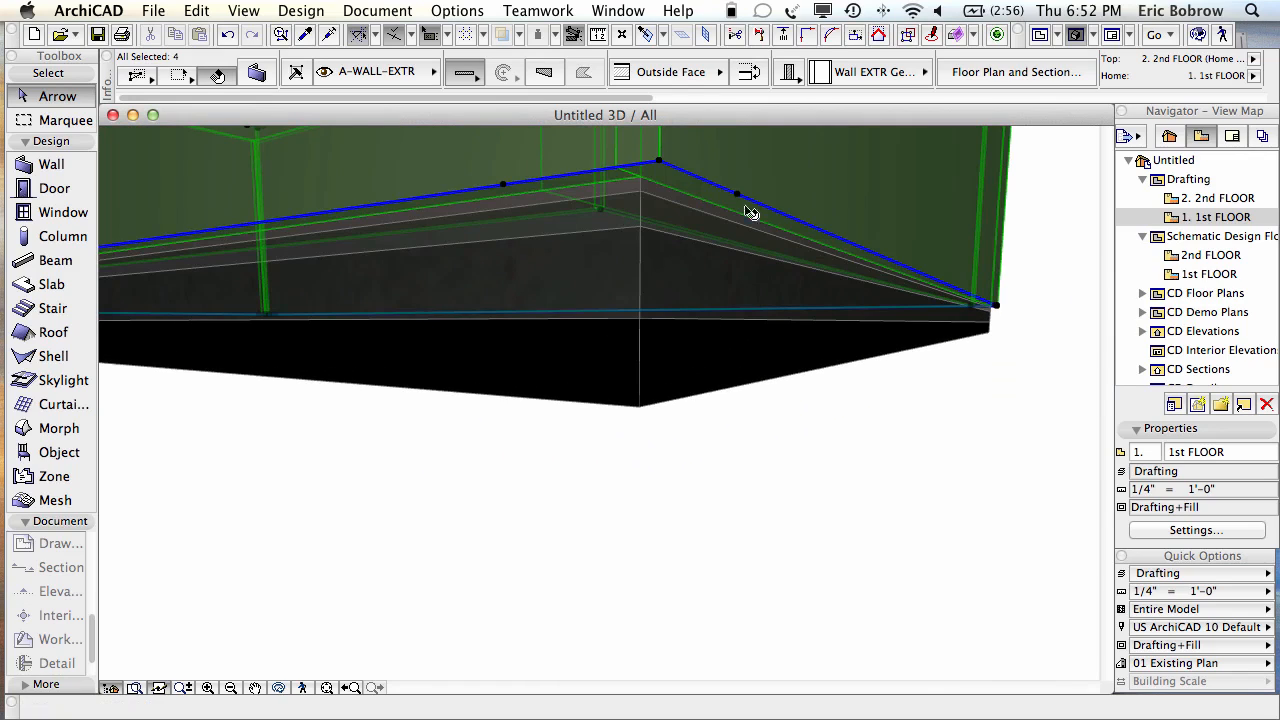
pyautogui.click(662, 166)
pyautogui.click(765, 258)
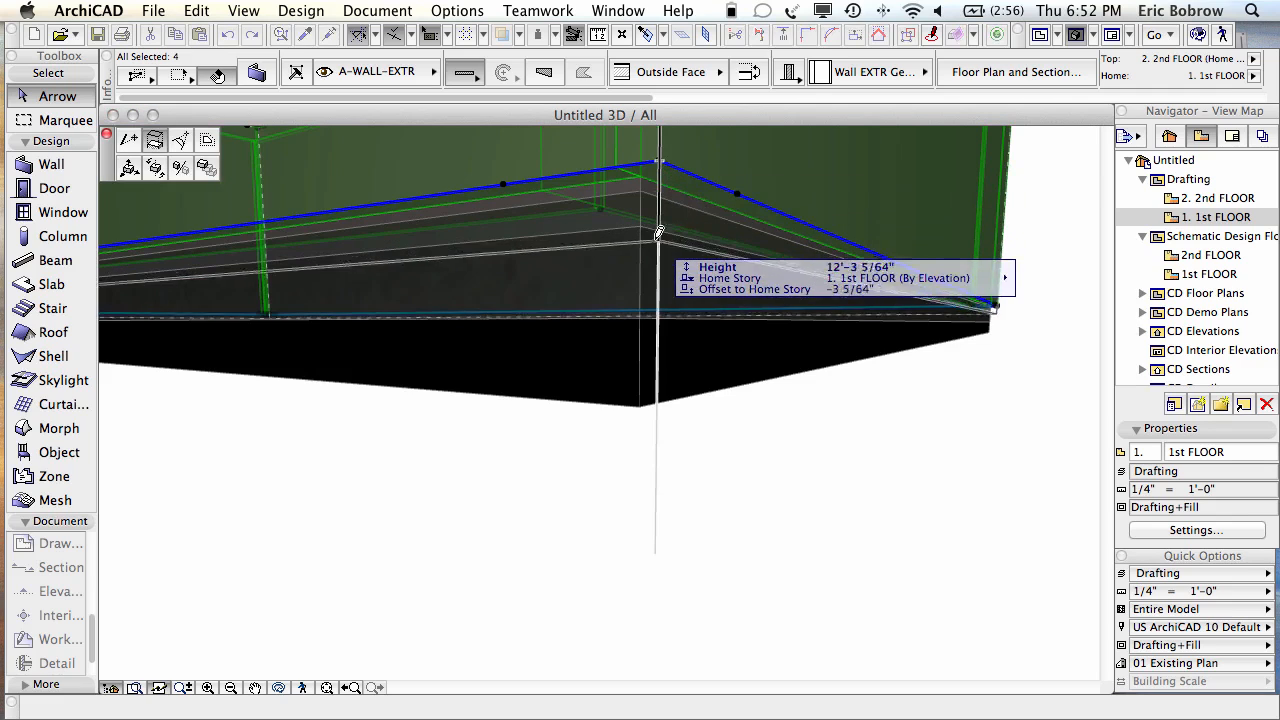
pyautogui.click(645, 312)
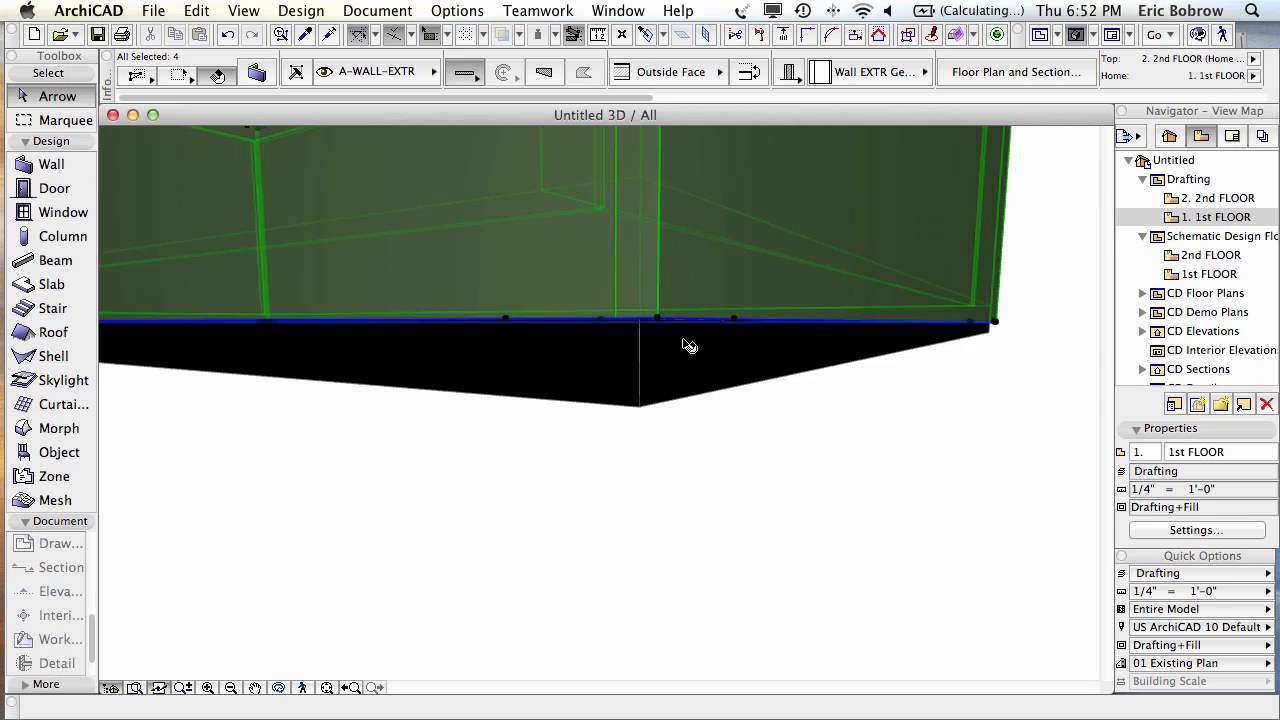
pyautogui.click(795, 446)
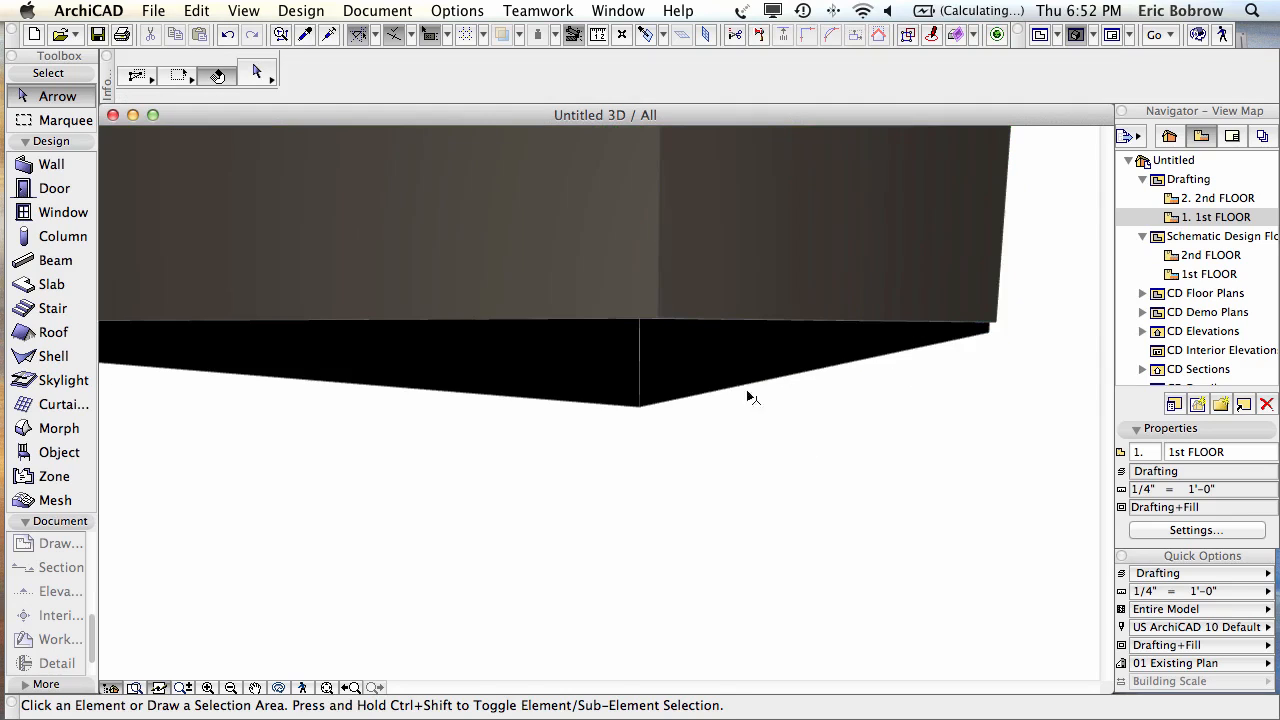
# Step: Select the floor slab and orbit around to inspect its stone-textured underside
pyautogui.keyDown('shift'); pyautogui.moveTo(656, 374); pyautogui.dragTo(709, 365, button='middle'); pyautogui.keyUp('shift')
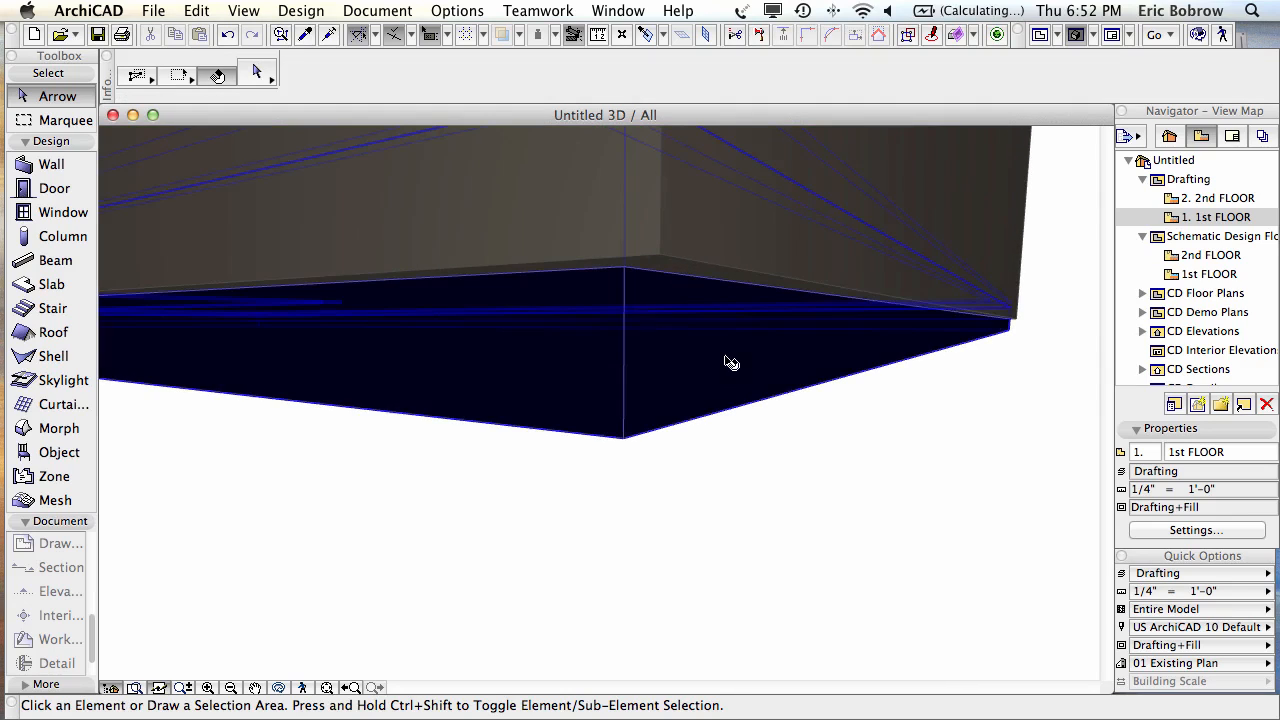
pyautogui.click(726, 363)
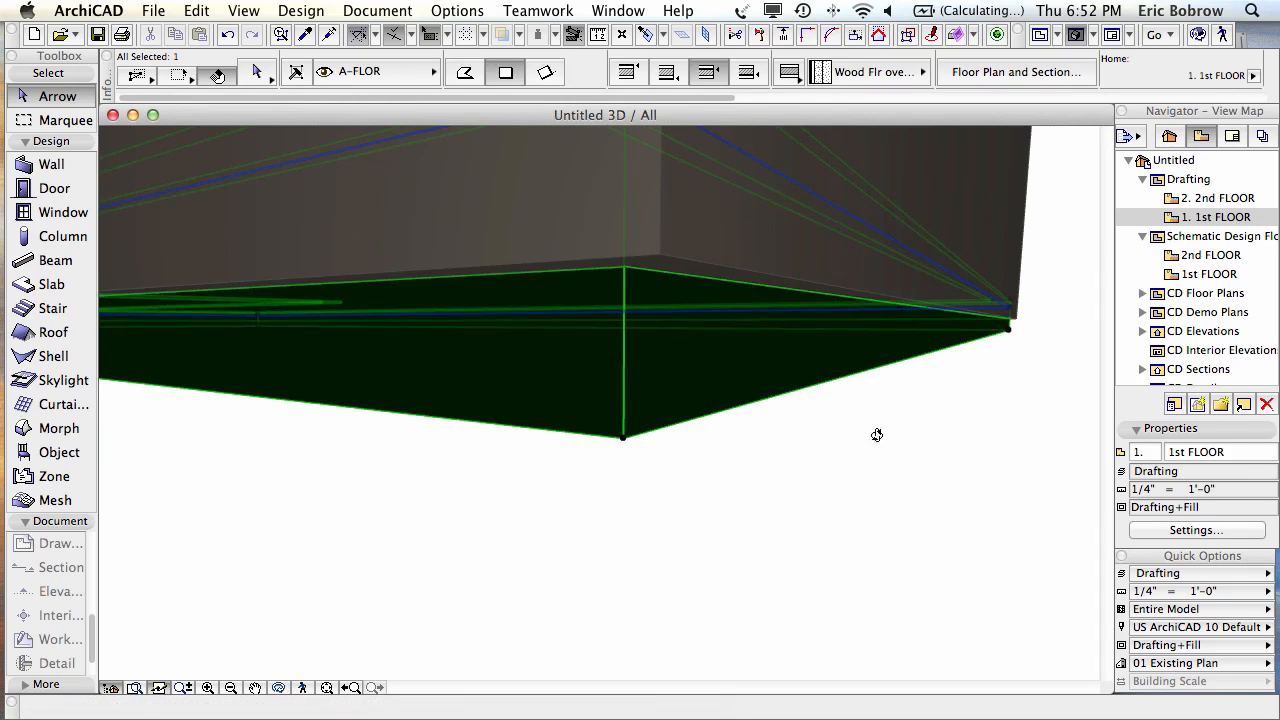
pyautogui.keyDown('shift'); pyautogui.moveTo(877, 435); pyautogui.dragTo(457, 340, button='middle'); pyautogui.keyUp('shift')
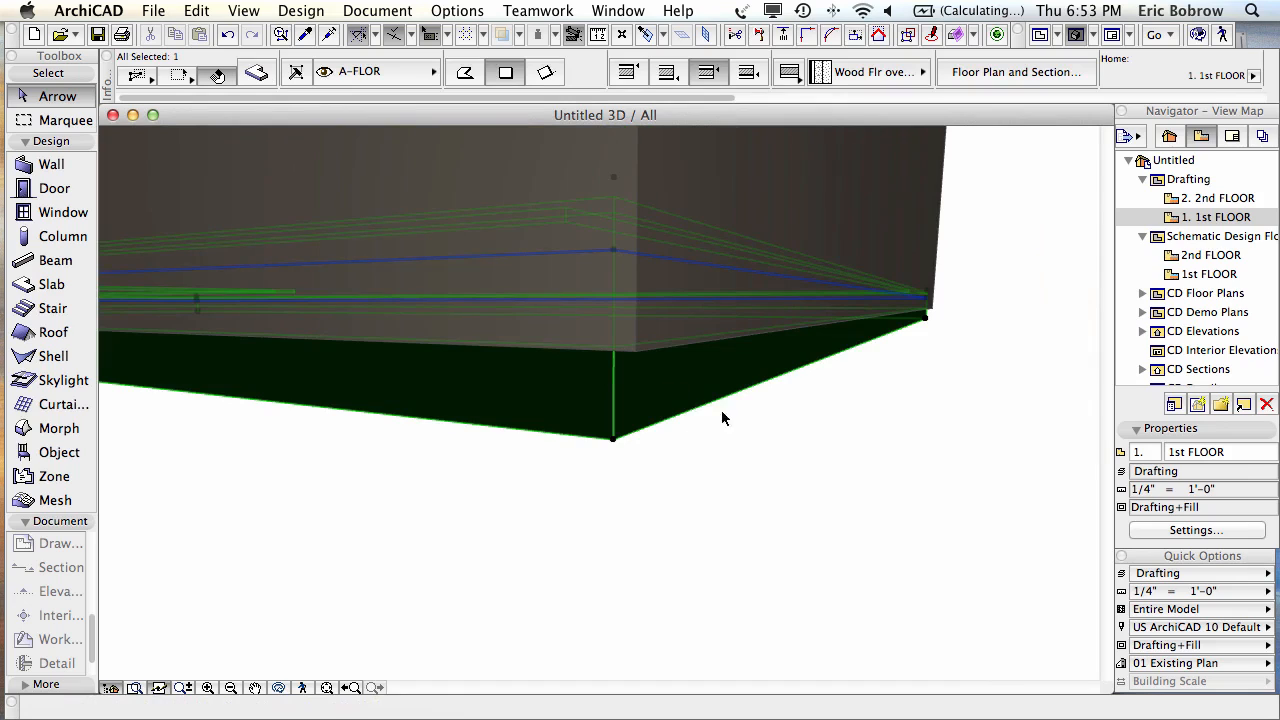
pyautogui.click(788, 438)
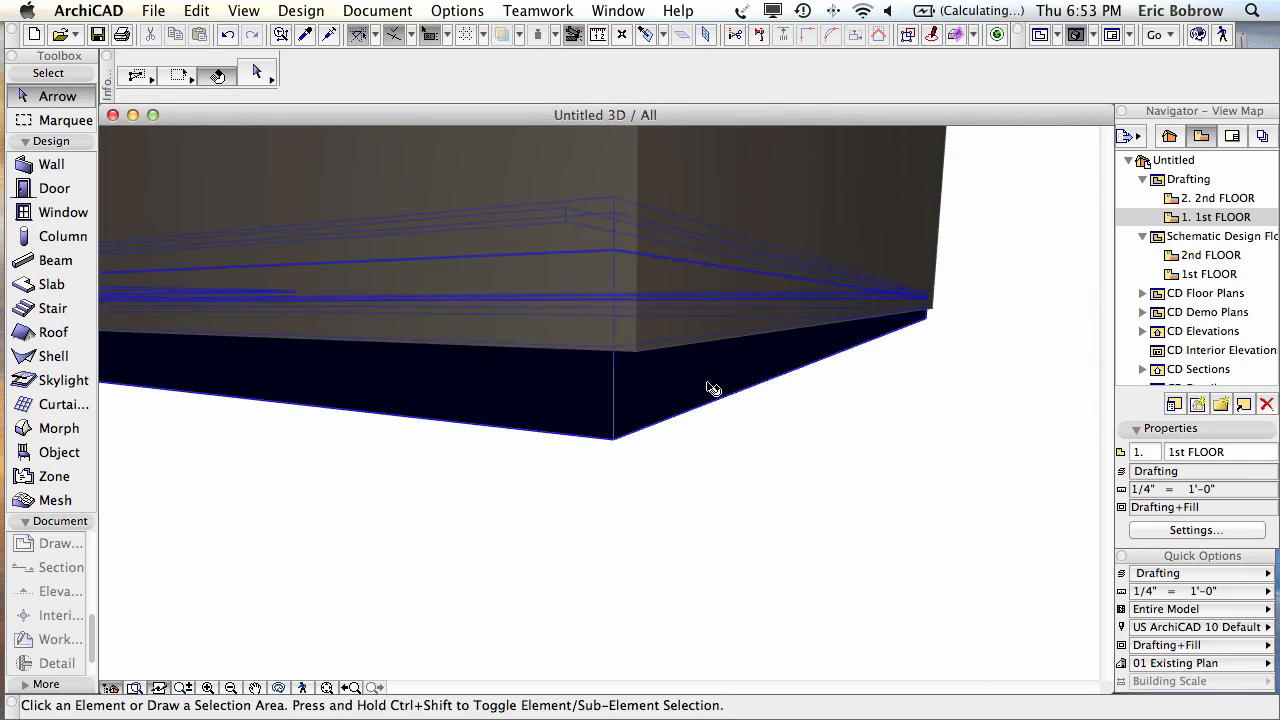
pyautogui.click(692, 396)
pyautogui.scroll(-2, 807, 415)
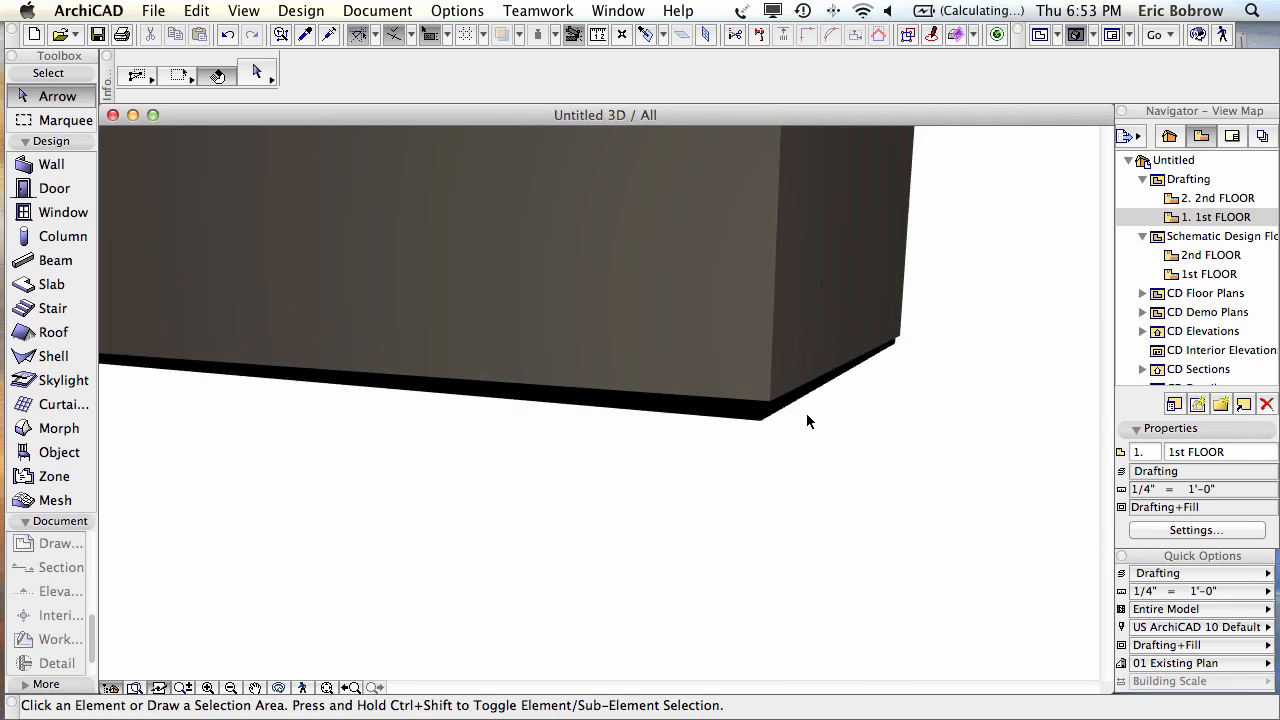
pyautogui.keyDown('shift'); pyautogui.moveTo(234, 474); pyautogui.dragTo(766, 341, button='middle'); pyautogui.keyUp('shift')
pyautogui.scroll(-3, 689, 386)
pyautogui.scroll(-2, 686, 386)
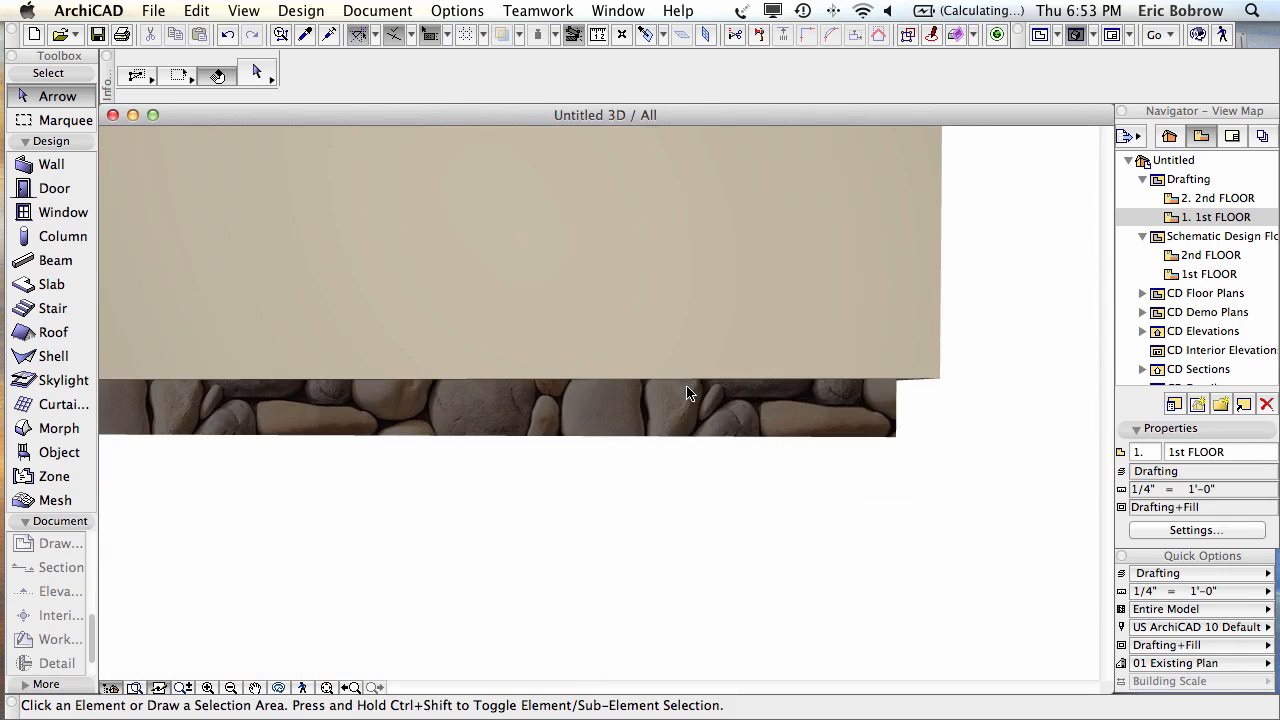
pyautogui.keyDown('shift'); pyautogui.moveTo(958, 387); pyautogui.dragTo(956, 441, button='middle'); pyautogui.keyUp('shift')
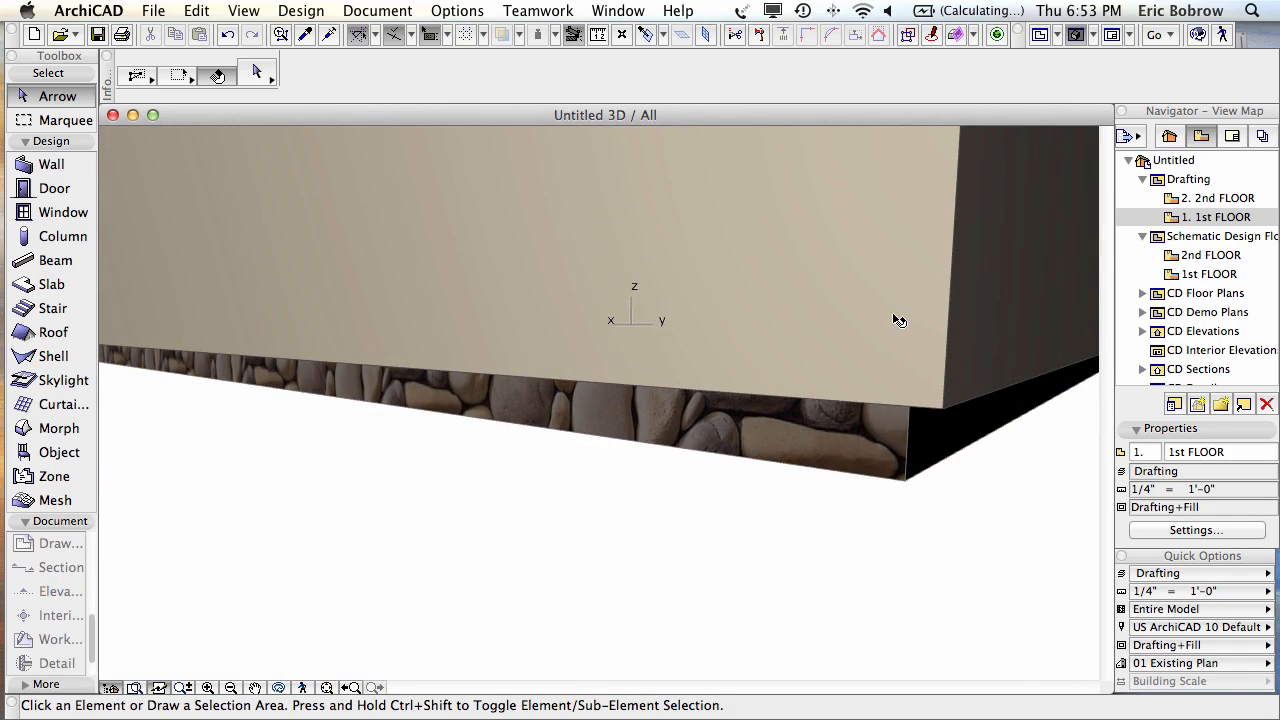
pyautogui.keyDown('shift'); pyautogui.moveTo(894, 317); pyautogui.dragTo(622, 478, button='middle'); pyautogui.keyUp('shift')
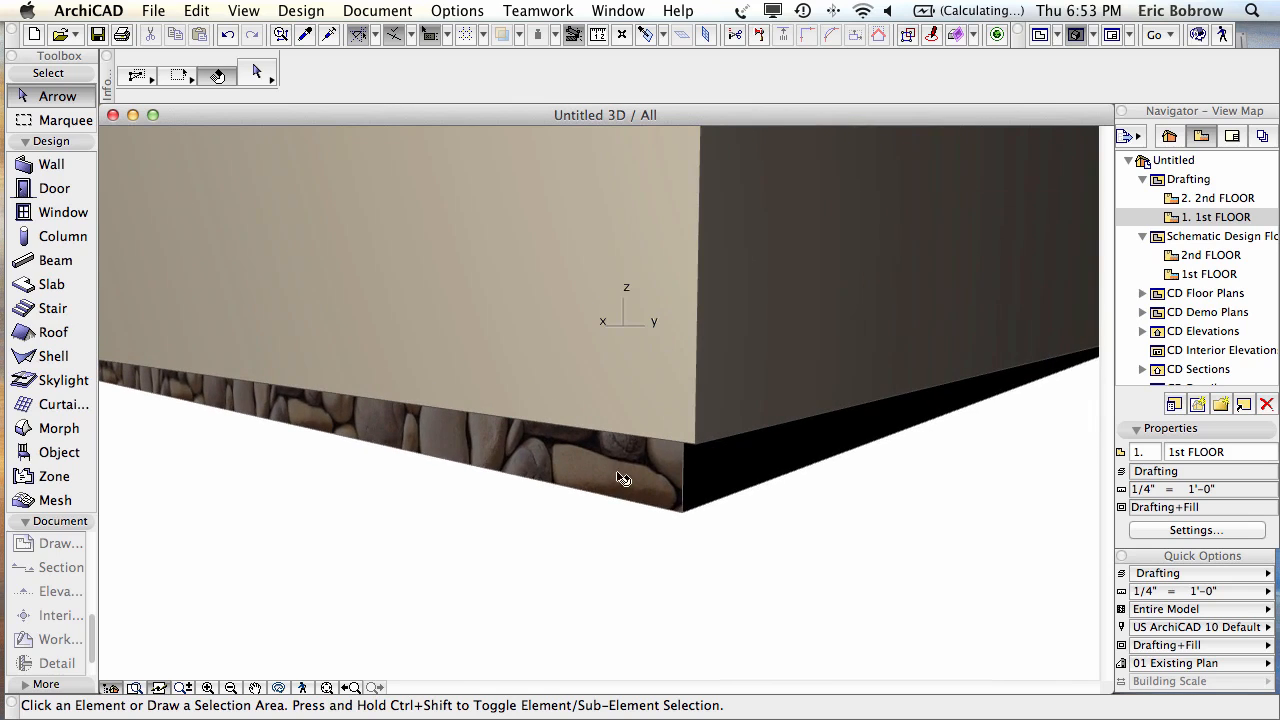
pyautogui.moveTo(585, 455)
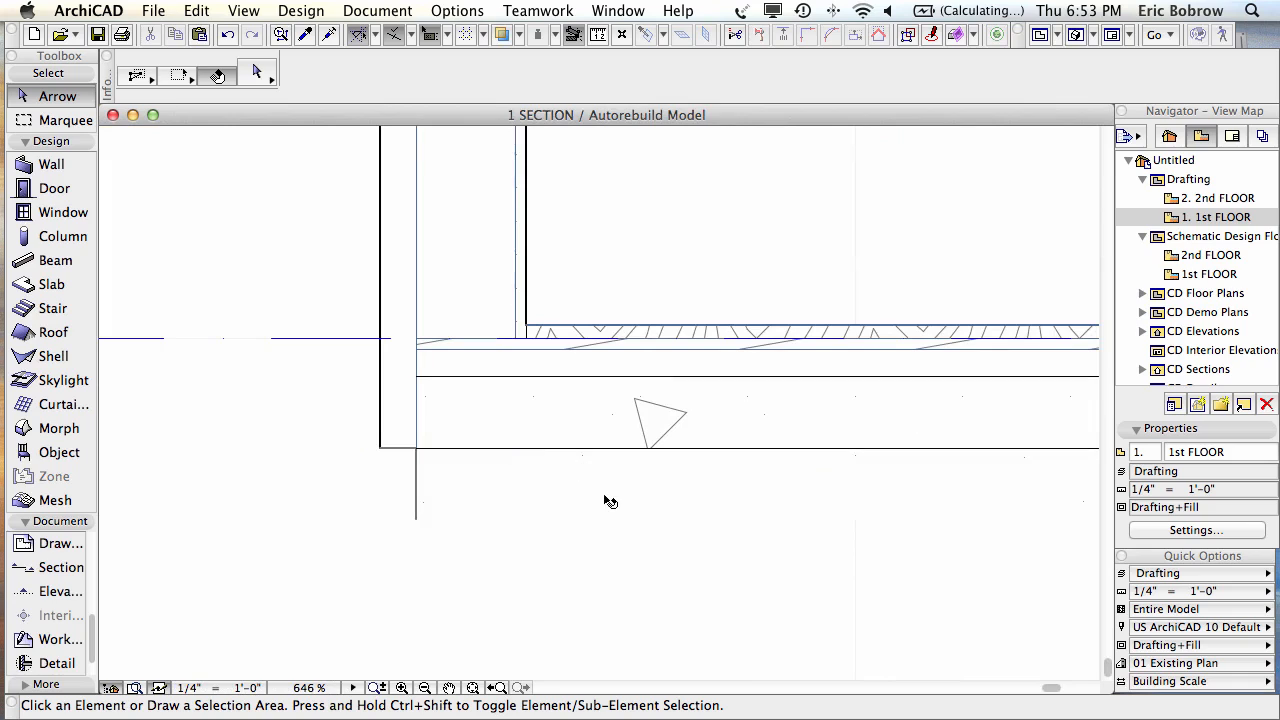
# Step: Check which surface the 41-30 17 Gravel Fill building material uses, then cancel
pyautogui.click(561, 502)
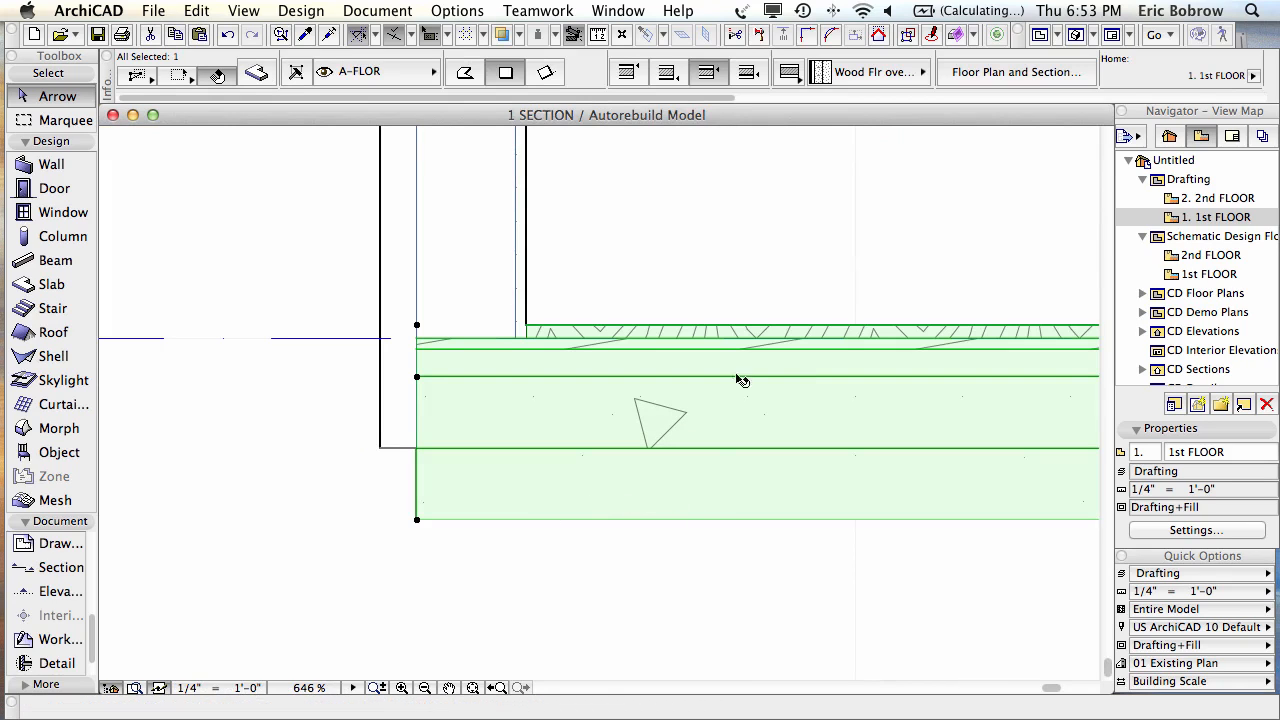
pyautogui.click(462, 11)
pyautogui.moveTo(467, 37)
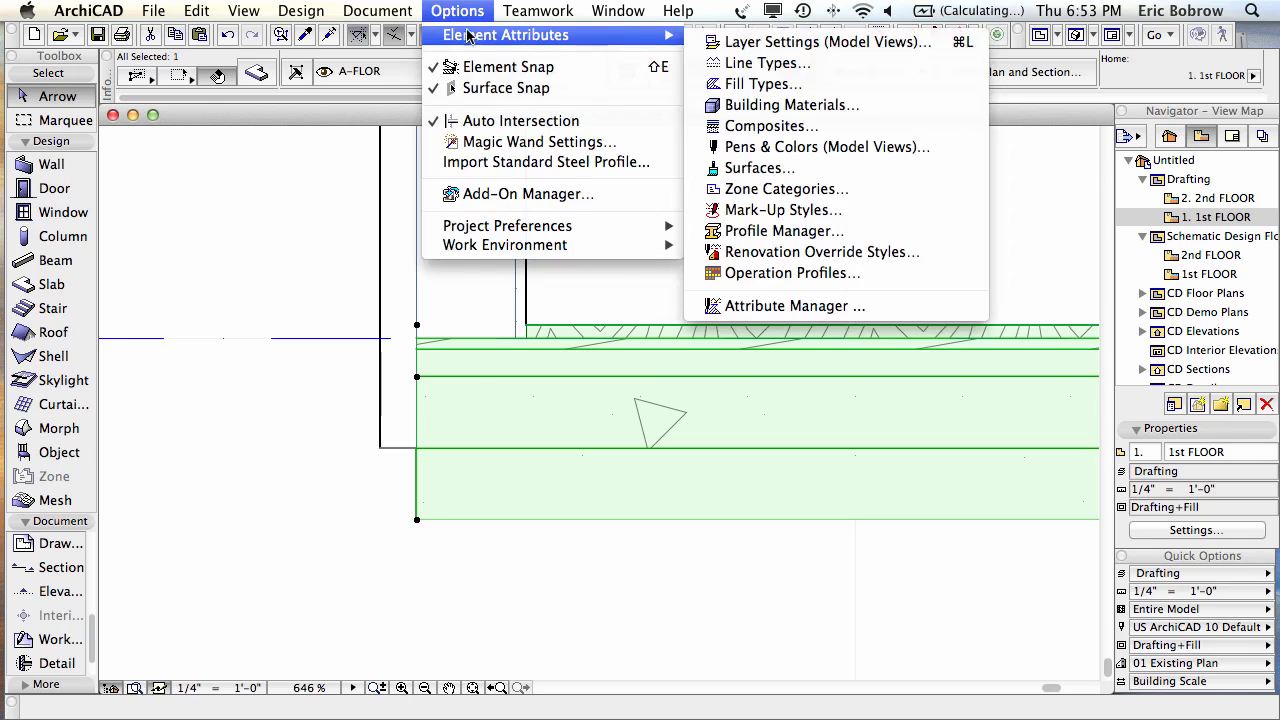
pyautogui.click(756, 104)
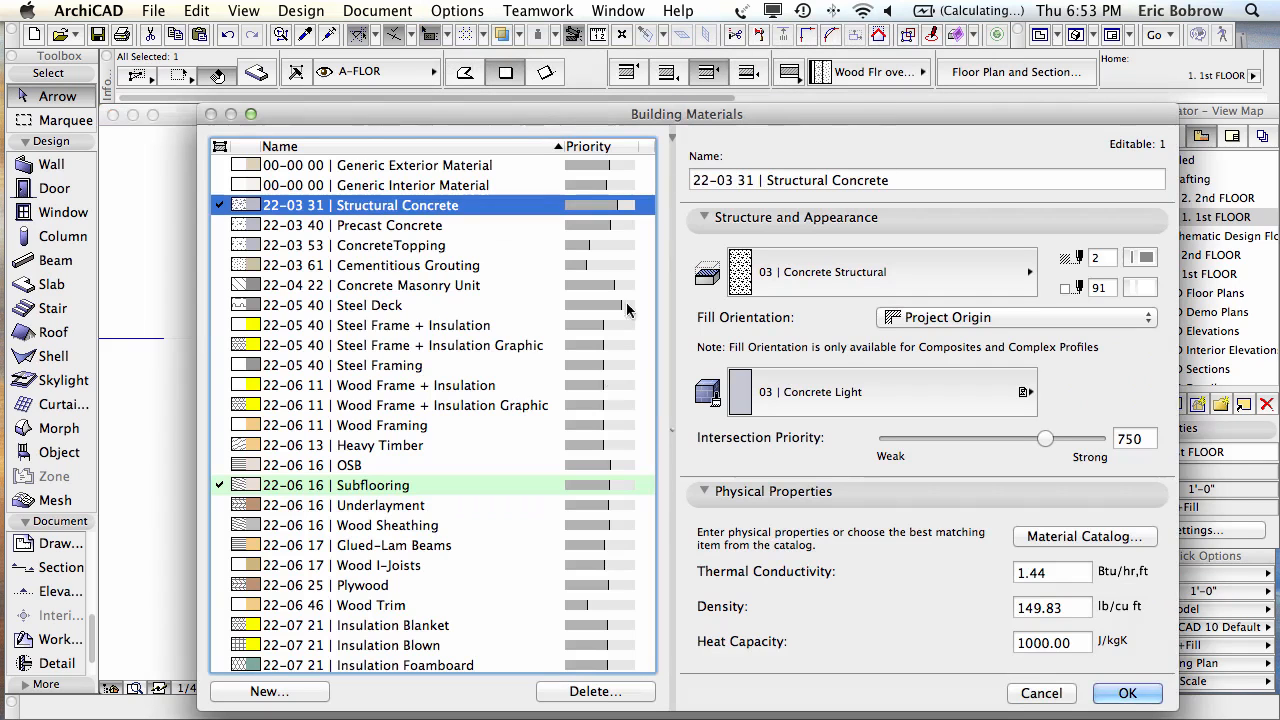
pyautogui.scroll(-7, 395, 510)
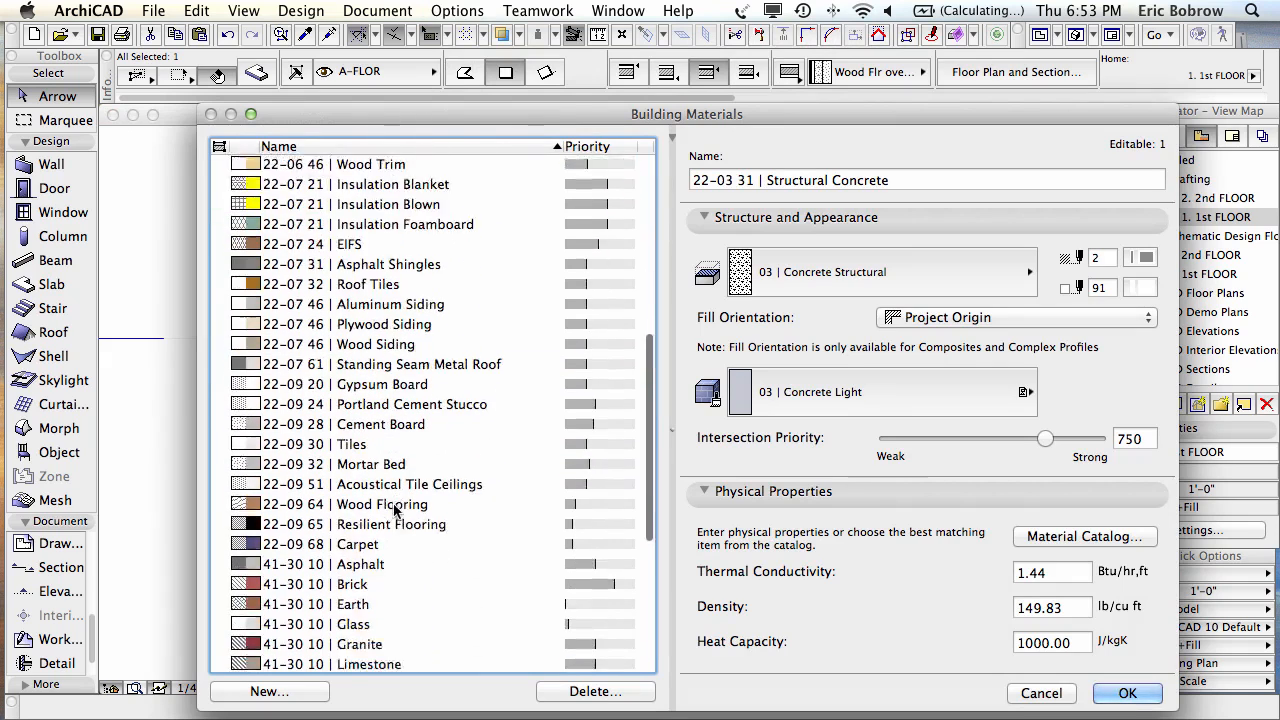
pyautogui.scroll(-5, 395, 510)
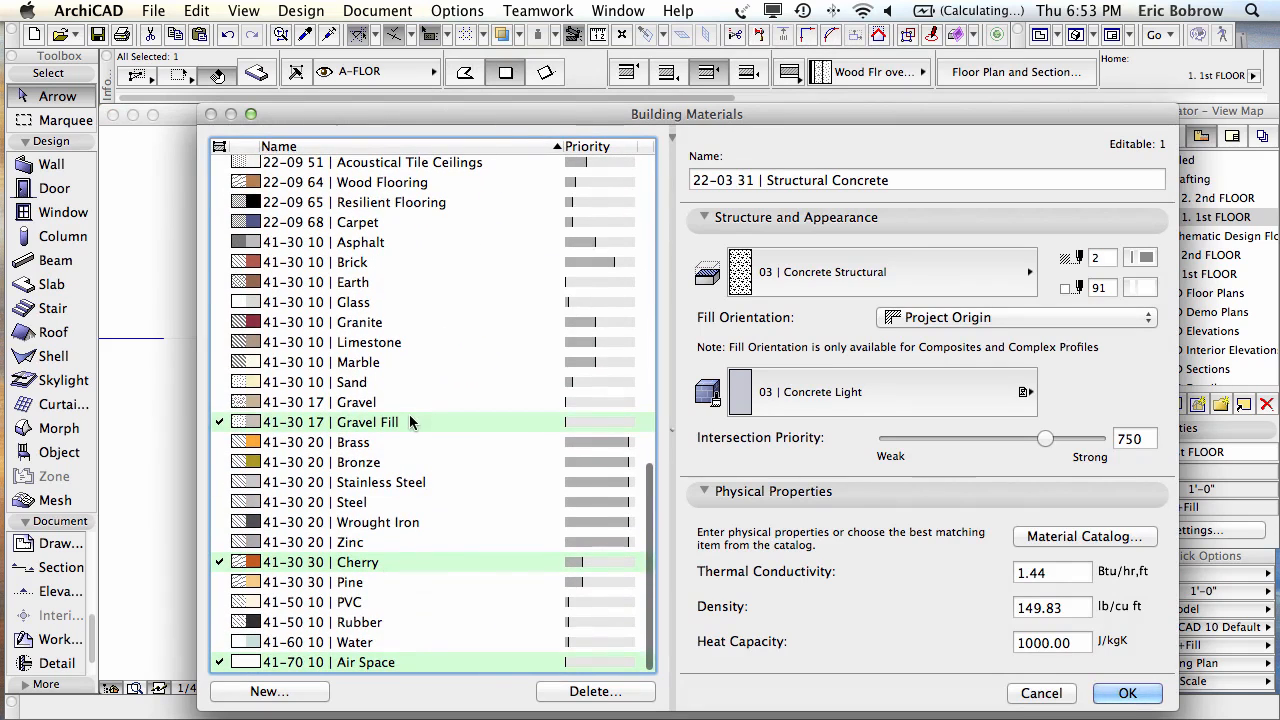
pyautogui.click(410, 422)
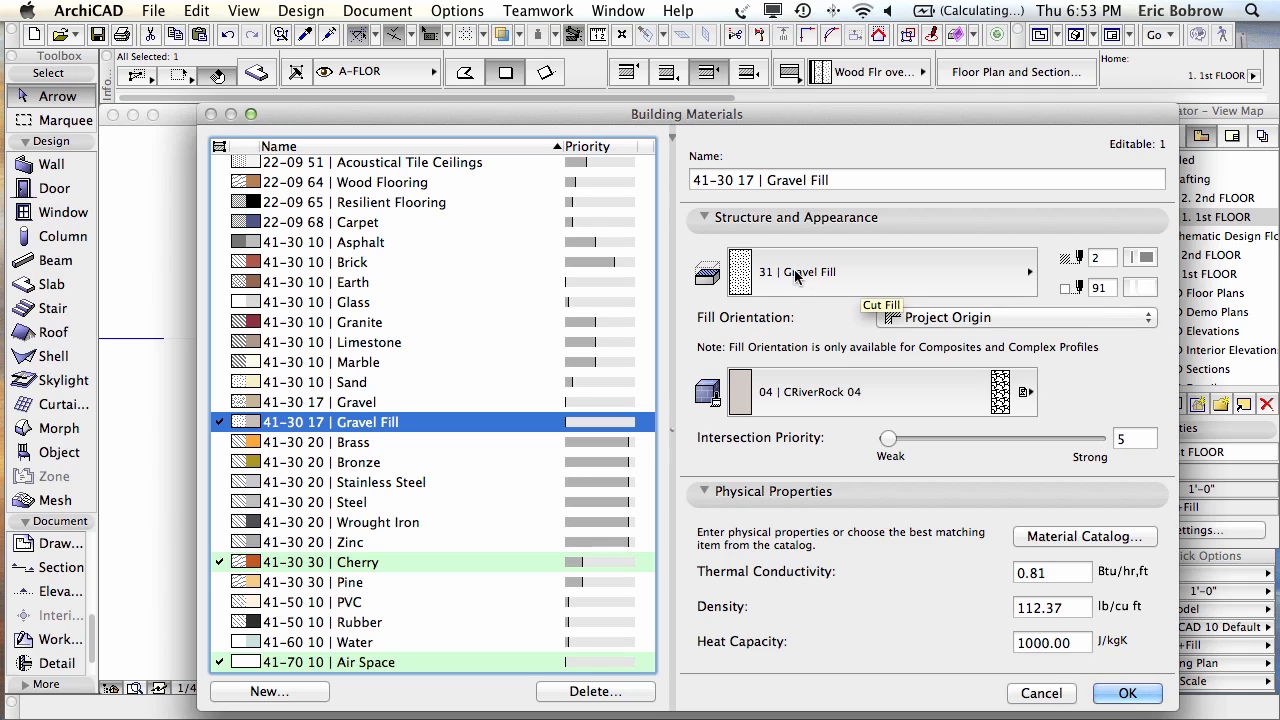
pyautogui.click(1041, 693)
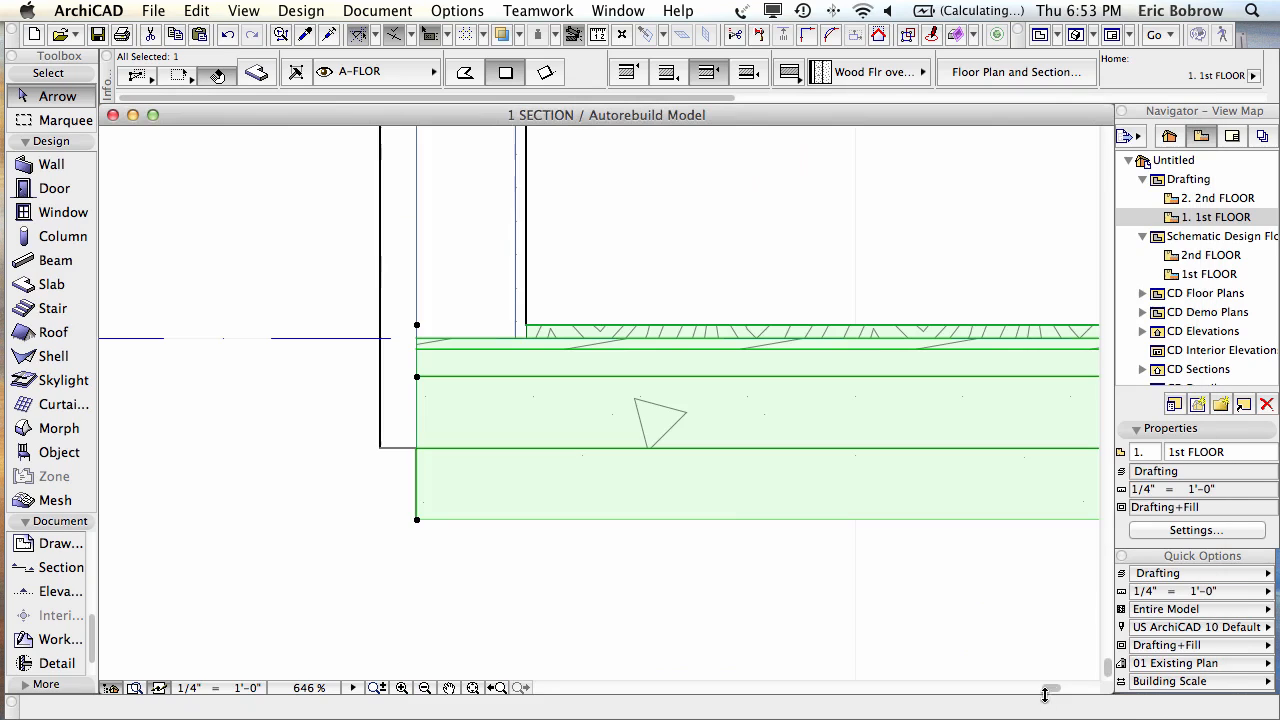
# Step: Open the Surfaces settings from Element Attributes
pyautogui.click(467, 10)
pyautogui.moveTo(462, 36)
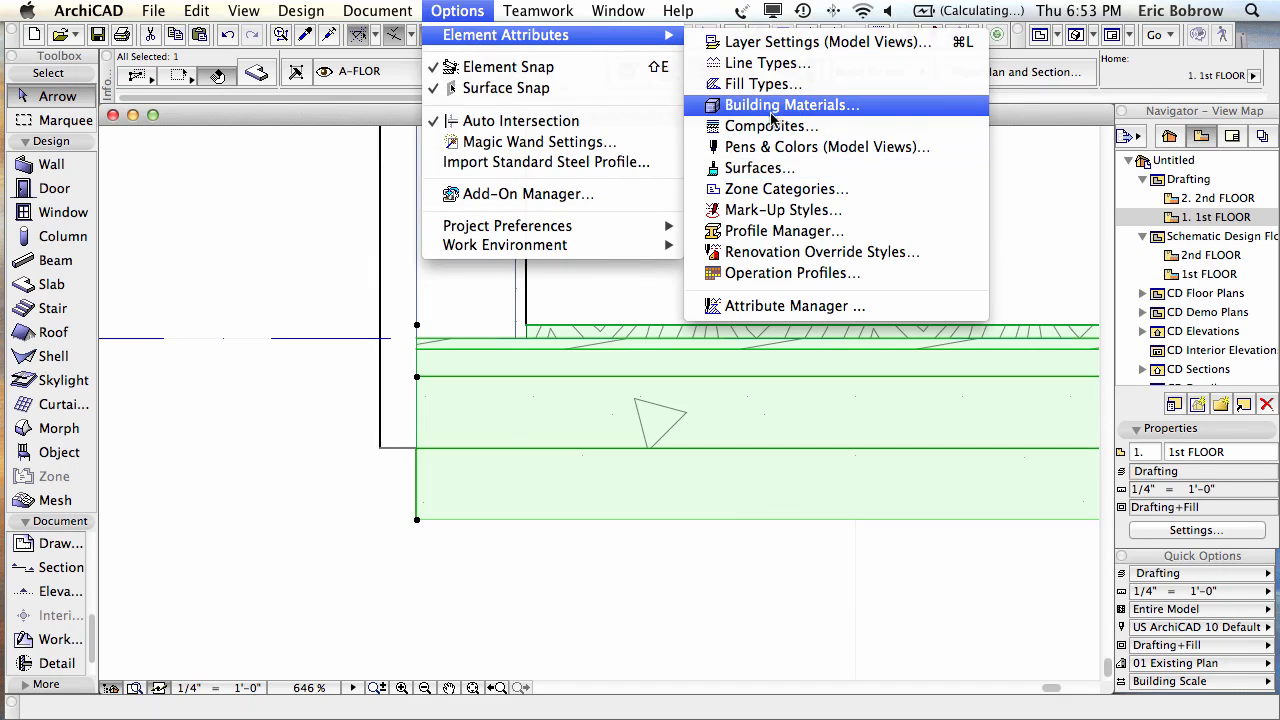
pyautogui.click(757, 170)
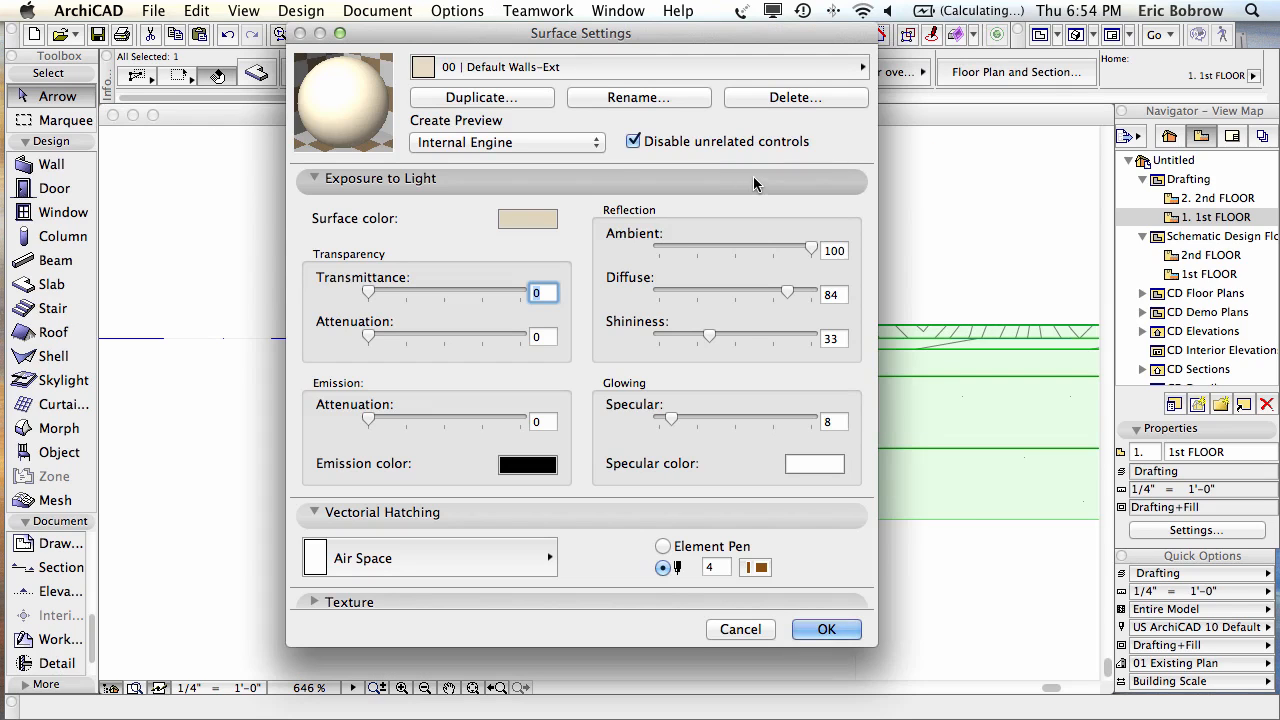
# Step: Pick the 04 | CRiverRock 04 surface and trial a 4" texture width, restoring 3'
pyautogui.click(600, 67)
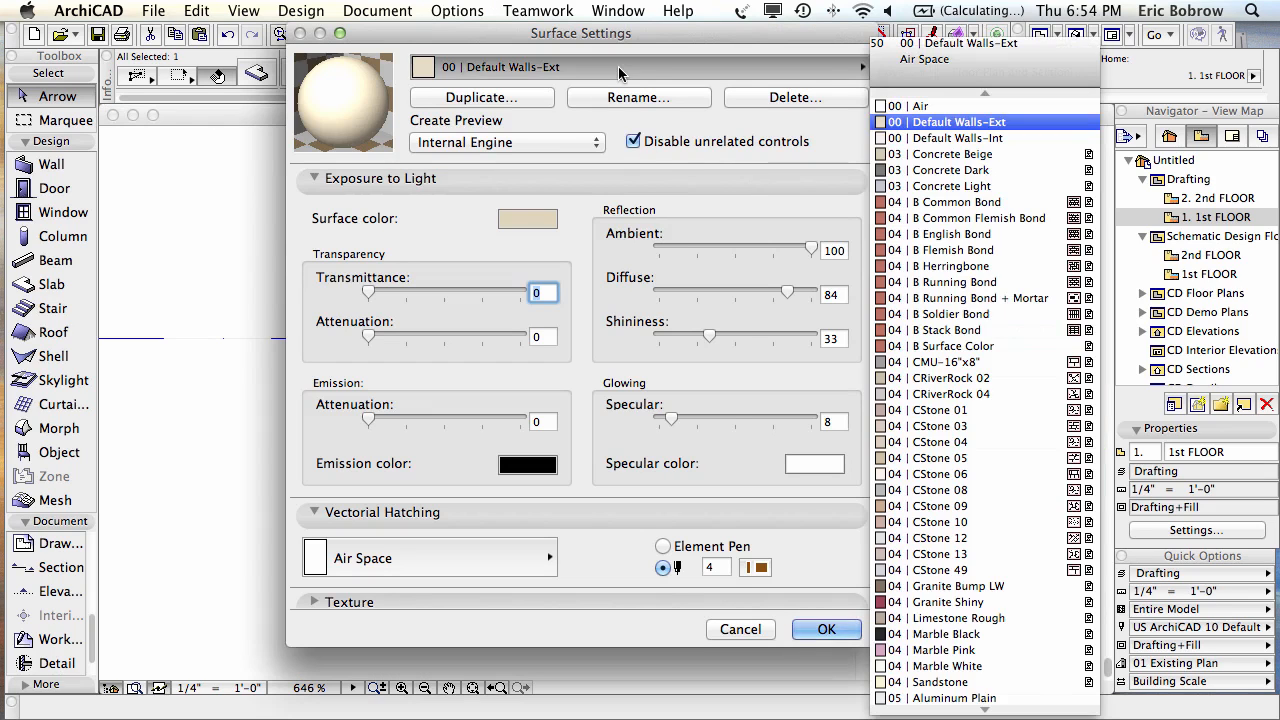
pyautogui.click(970, 394)
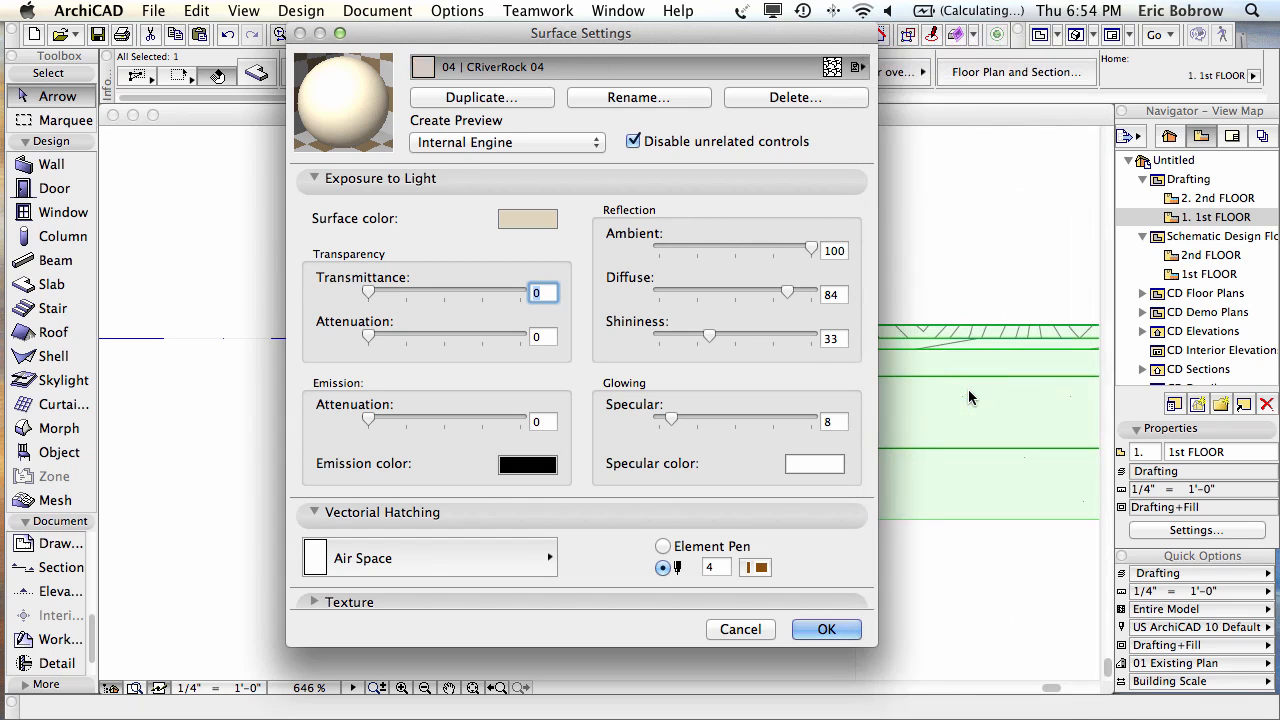
pyautogui.click(313, 603)
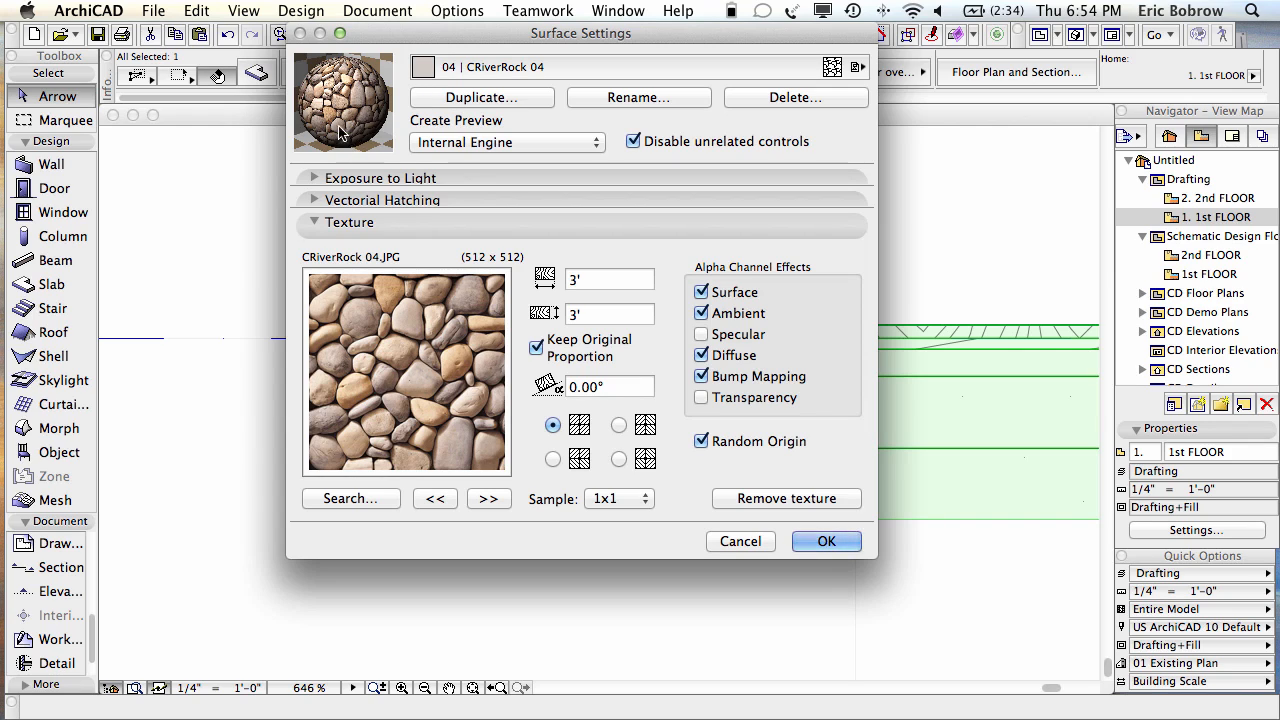
pyautogui.press('Tab')
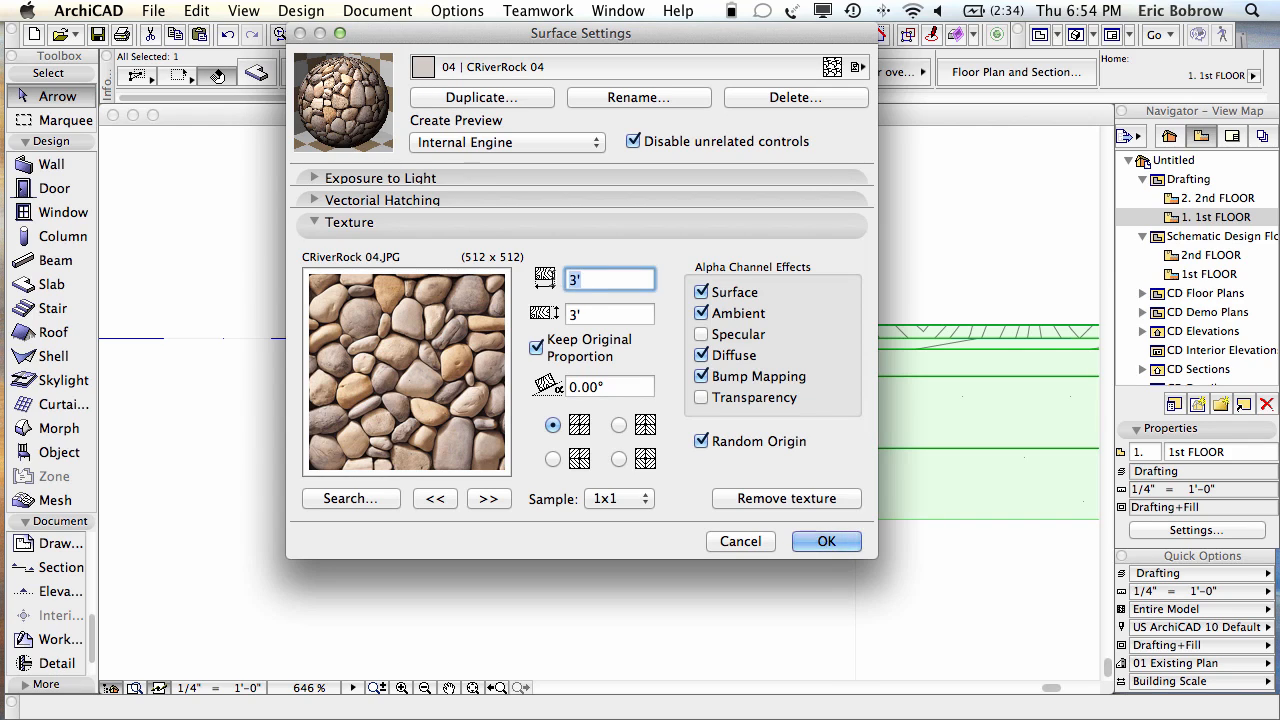
pyautogui.write('4"')
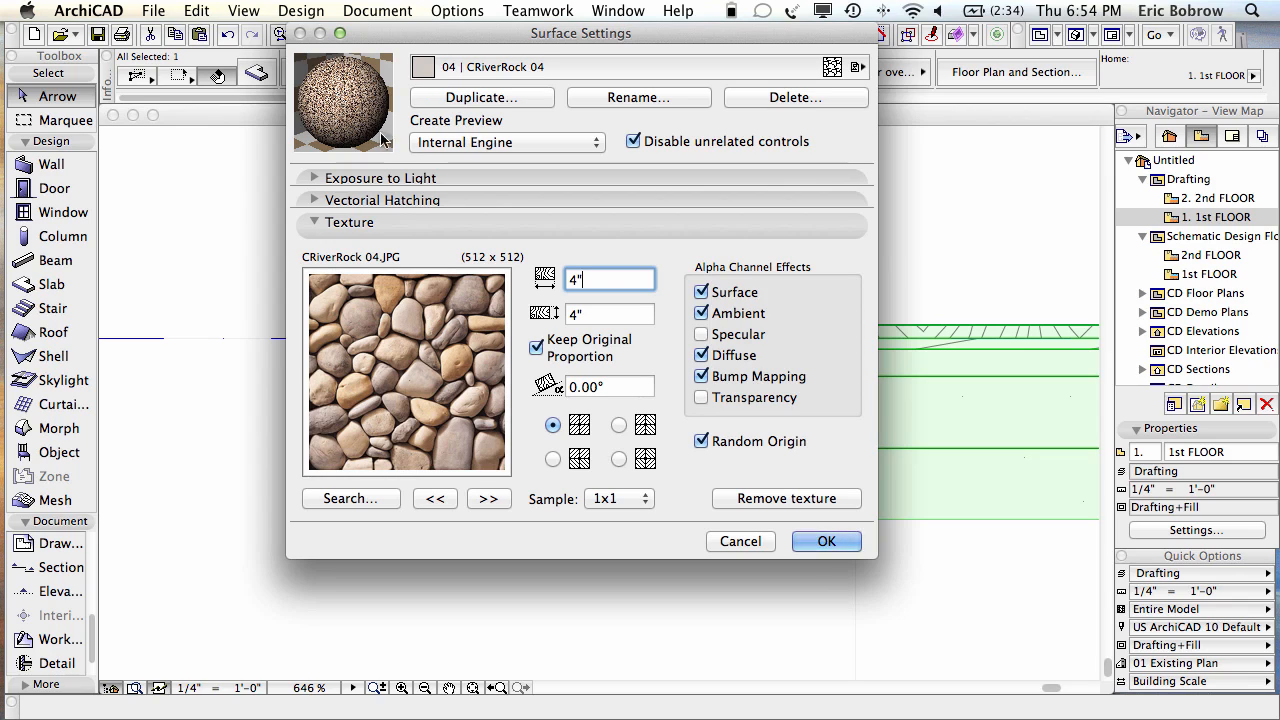
pyautogui.moveTo(601, 279); pyautogui.dragTo(548, 280)
pyautogui.write("3'")
pyautogui.press('Tab')
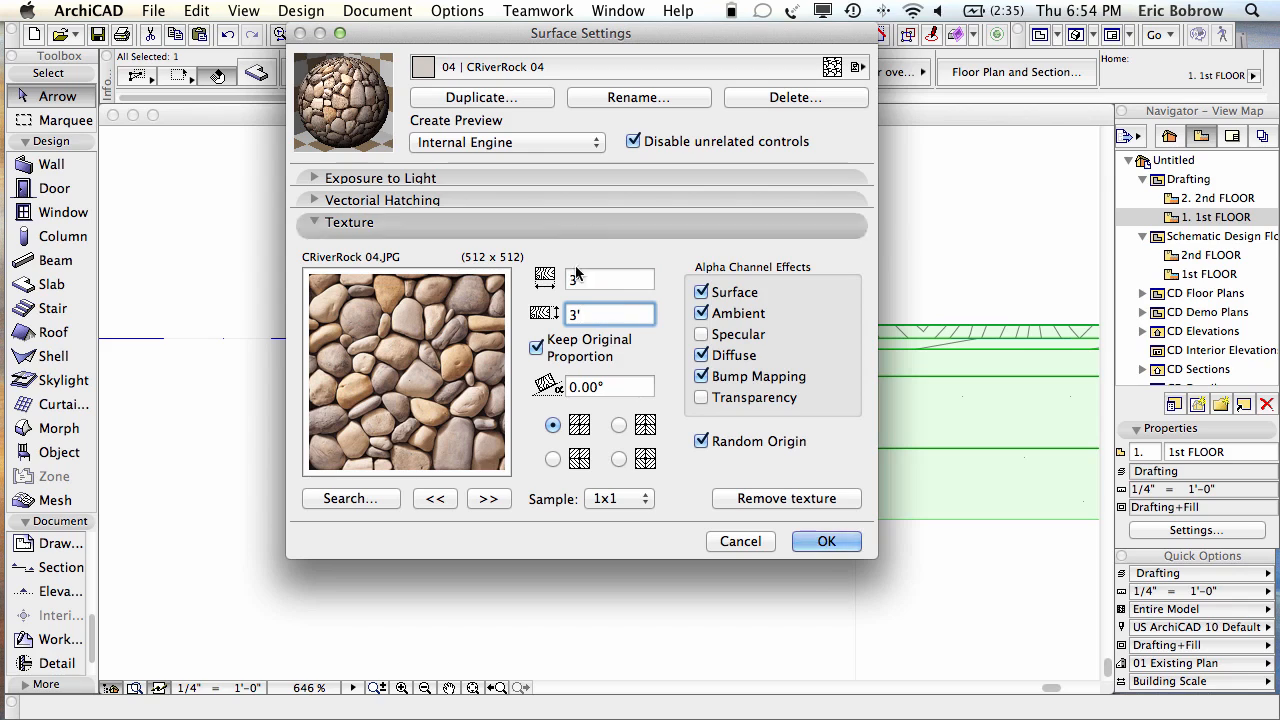
# Step: Duplicate it as a new 'Gravel Fill' surface with a 4" texture size and accept
pyautogui.click(472, 100)
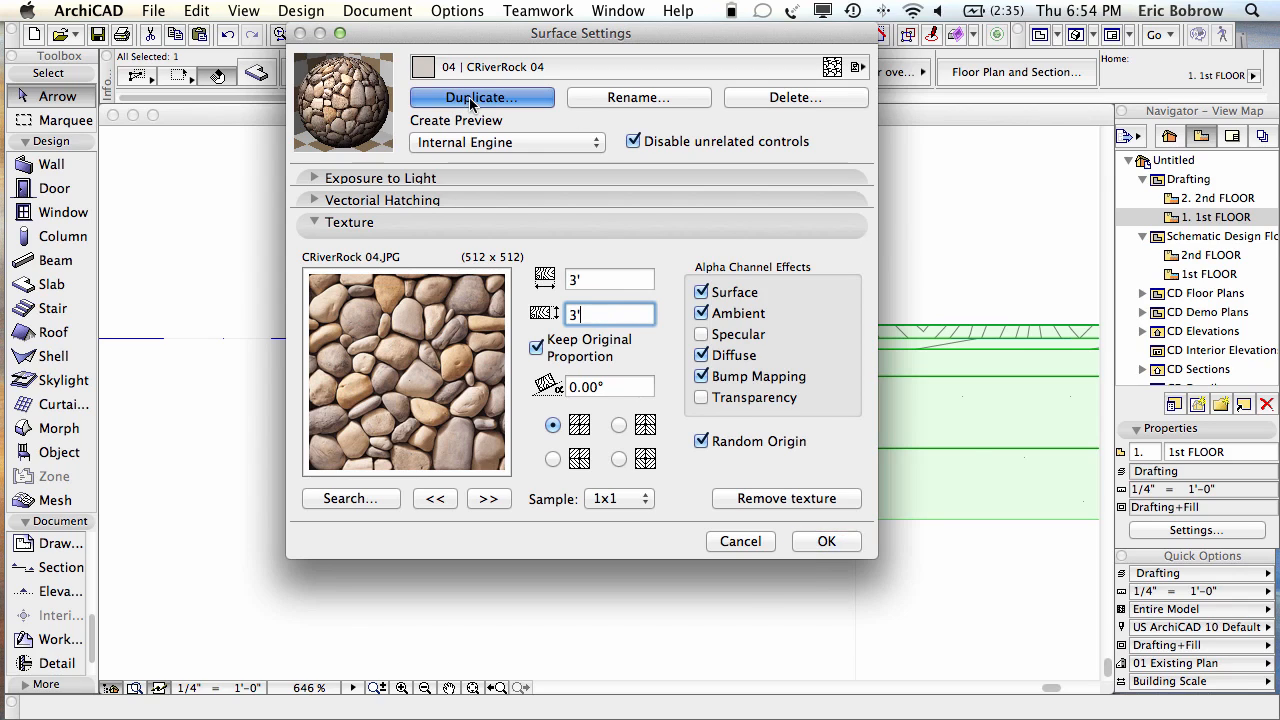
pyautogui.write('G')
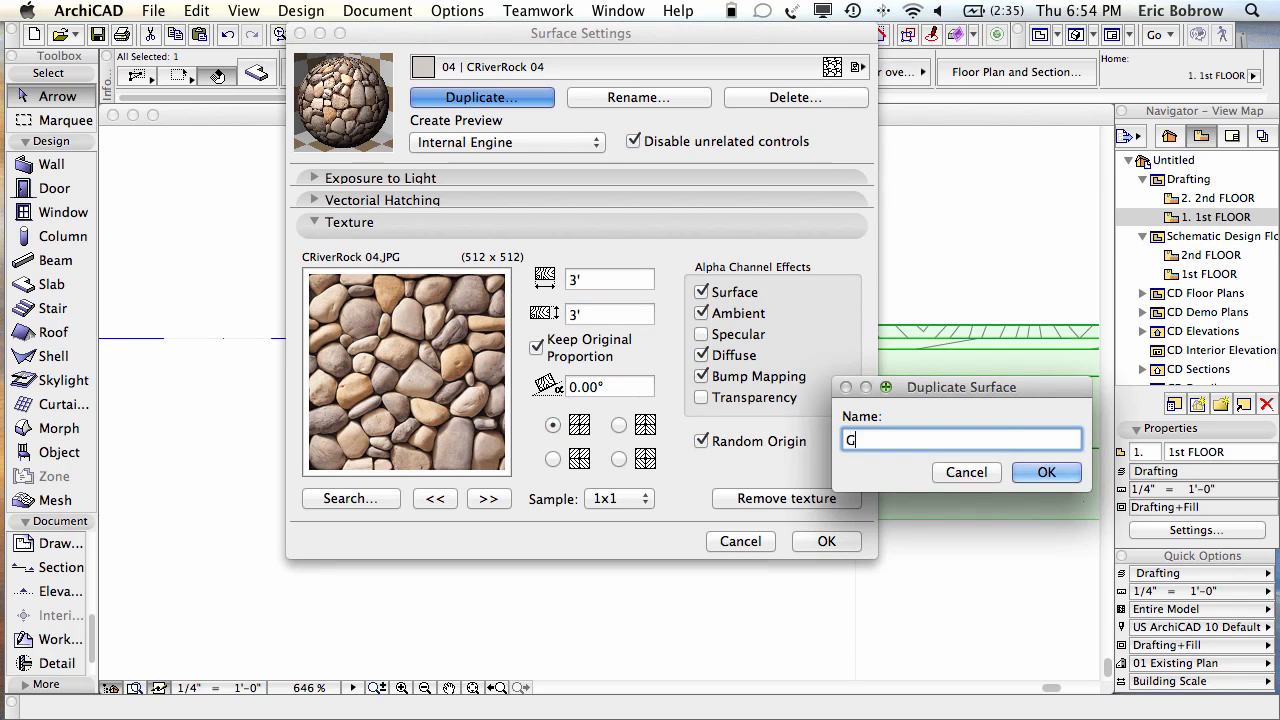
pyautogui.write('ravel Fill')
pyautogui.press('Return')
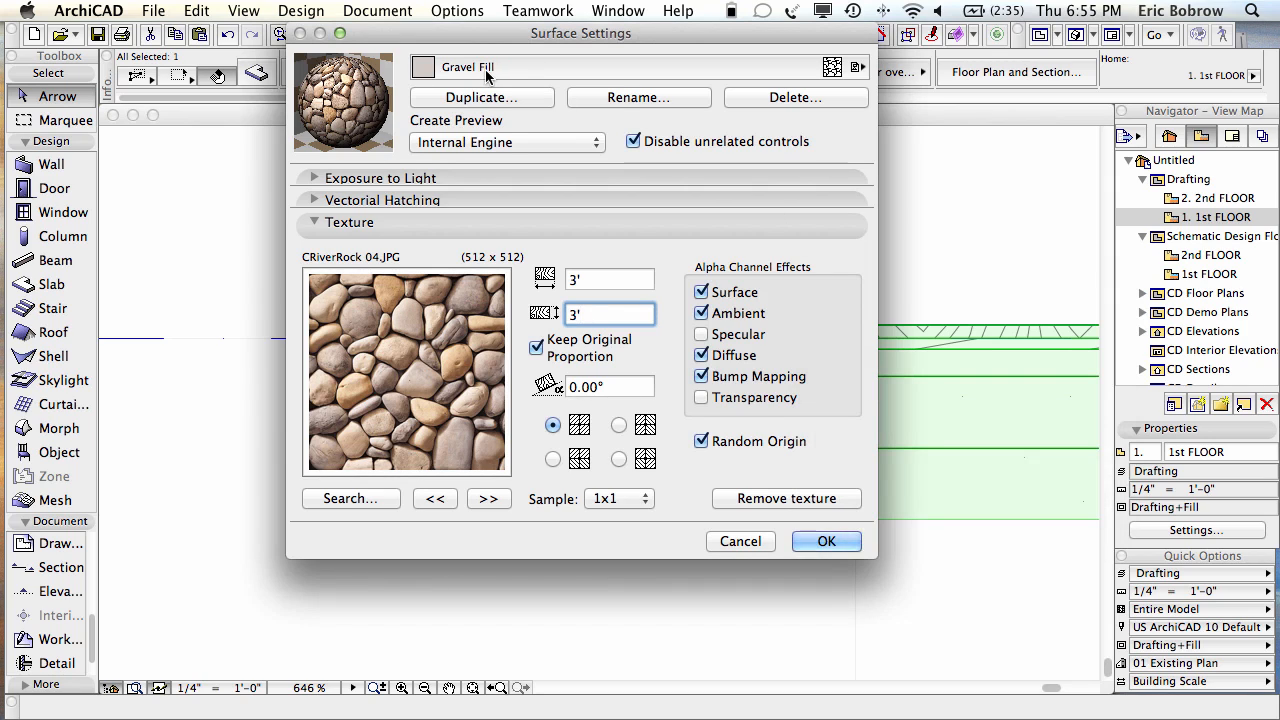
pyautogui.click(605, 280)
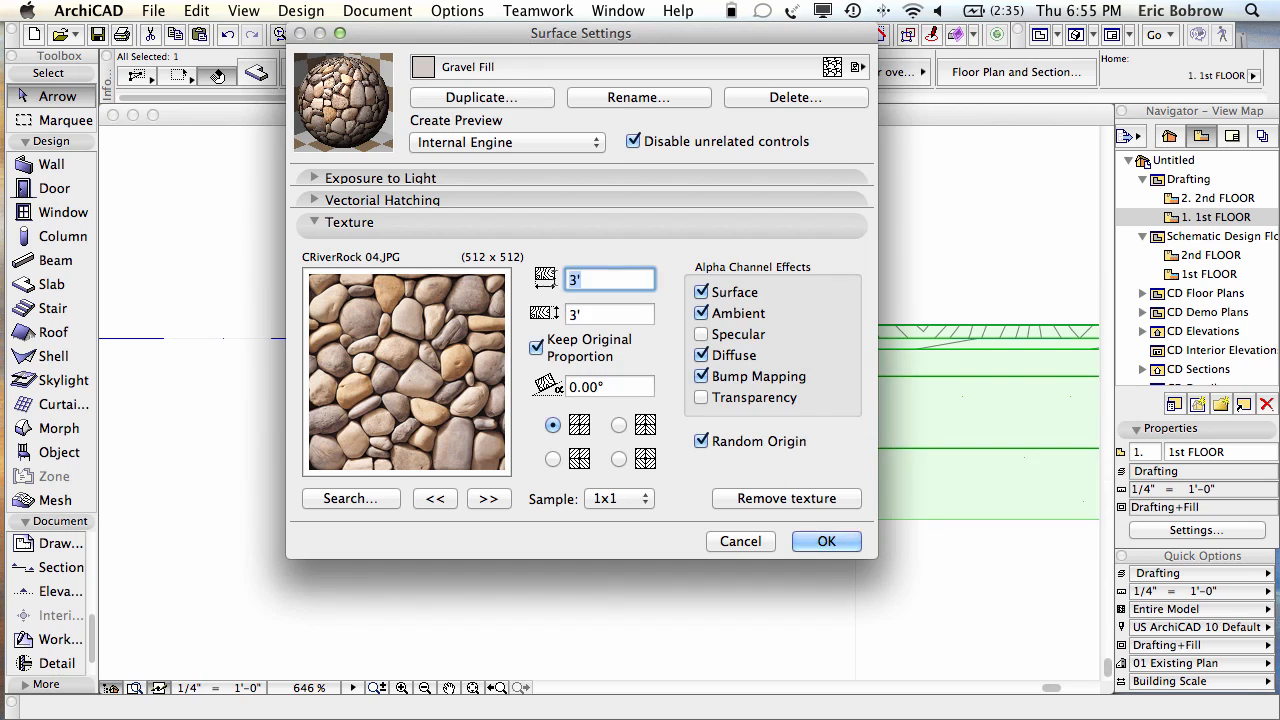
pyautogui.write('4')
pyautogui.click(825, 541)
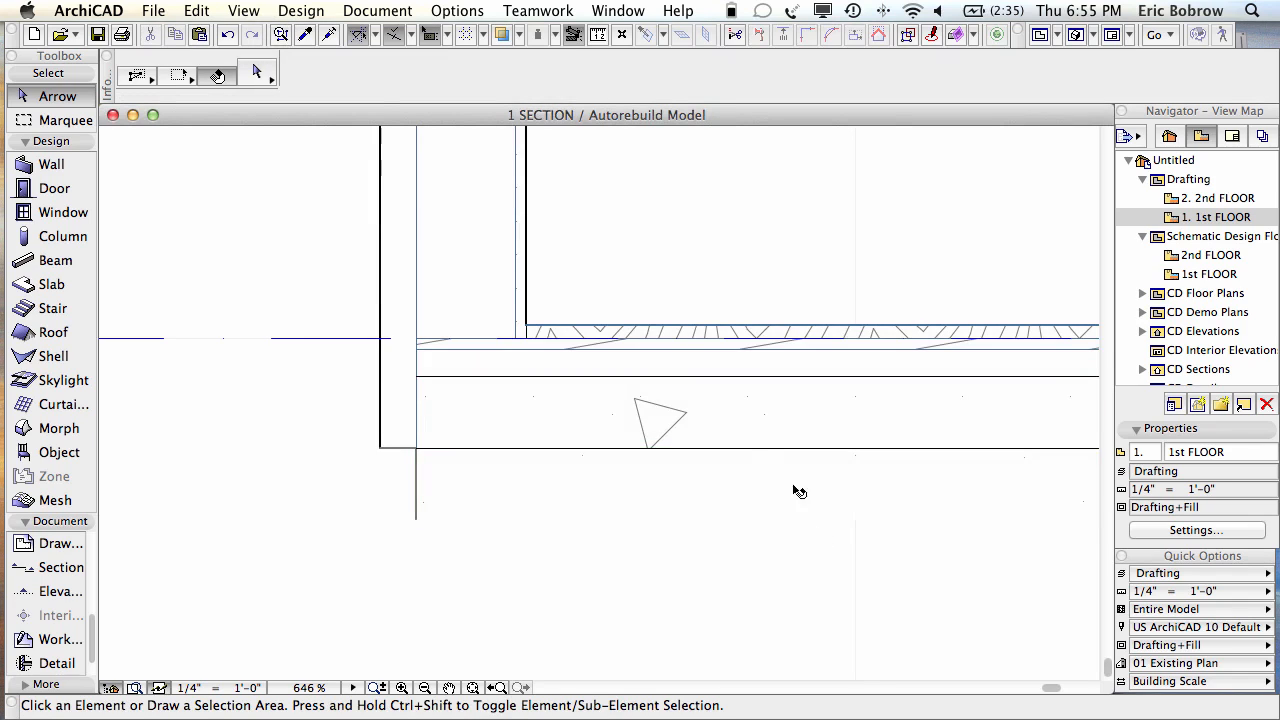
# Step: Select the section slab and review its composite structure without changes
pyautogui.click(759, 430)
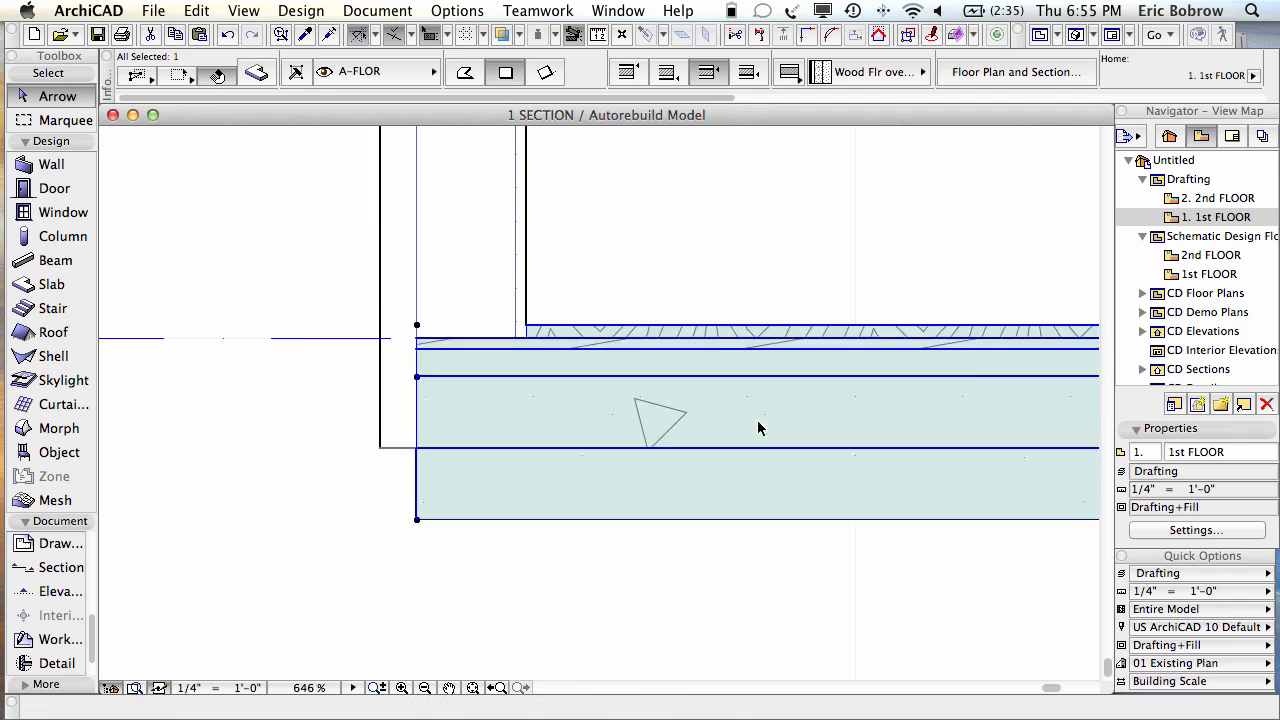
pyautogui.moveTo(759, 430)
pyautogui.press('super+shift+c')
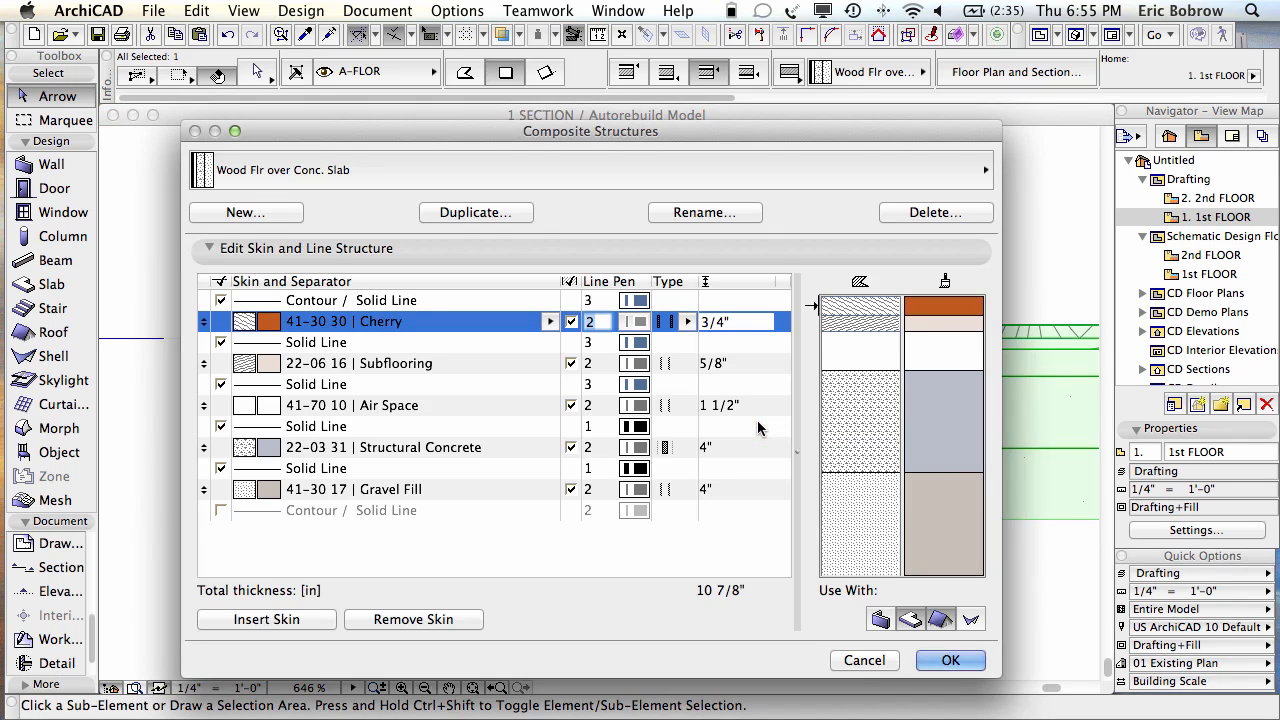
pyautogui.click(864, 660)
# Step: Assign the Gravel Fill surface to the Gravel Fill building material and view it in 3D
pyautogui.click(450, 10)
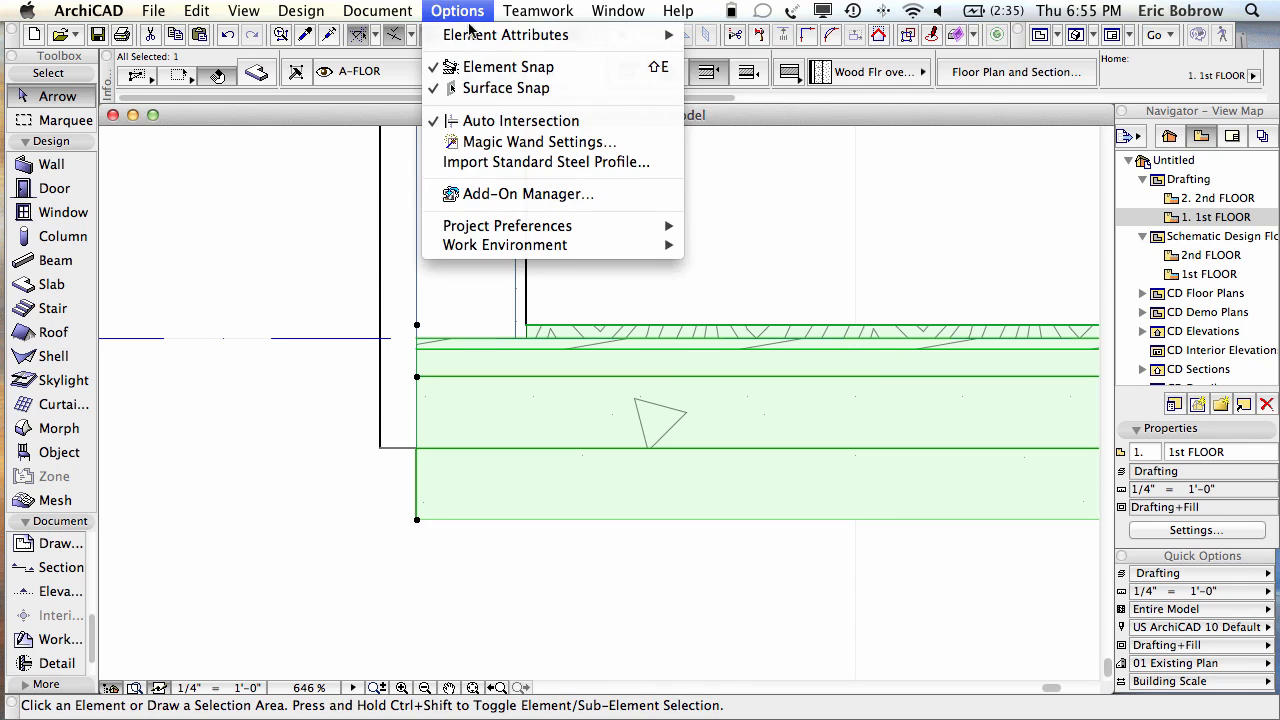
pyautogui.moveTo(520, 35)
pyautogui.click(802, 104)
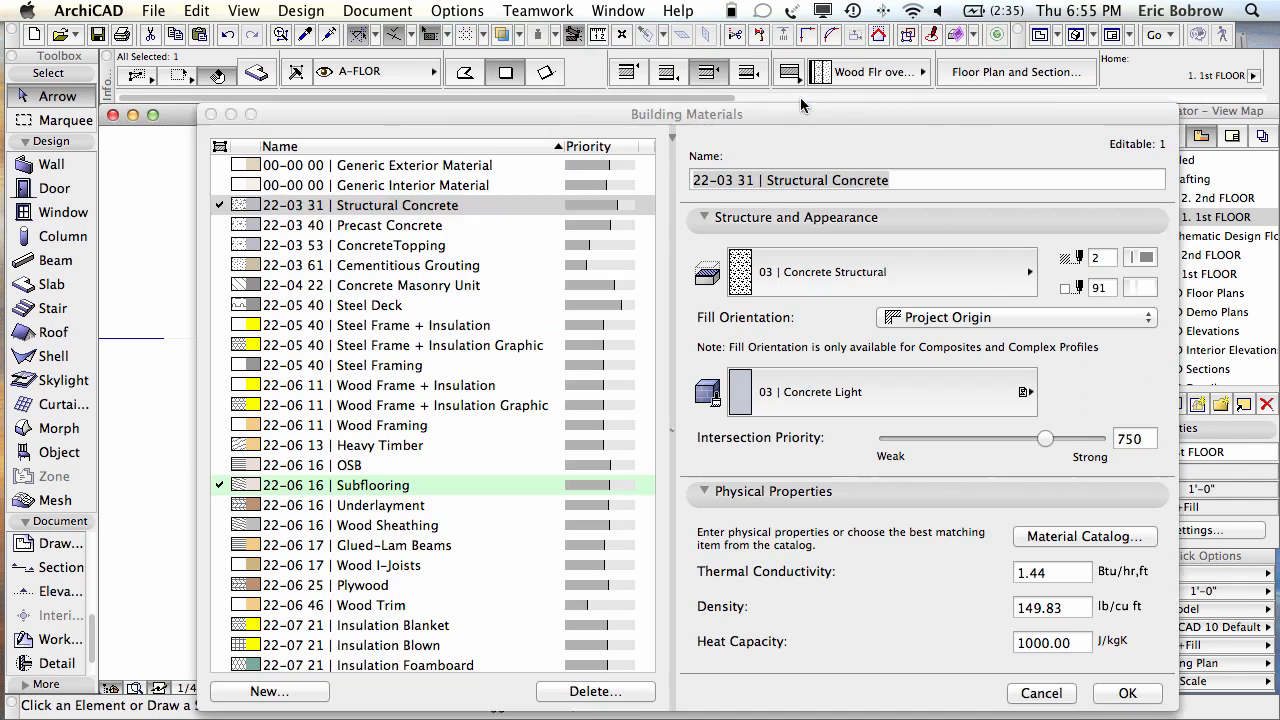
pyautogui.scroll(-3, 438, 315)
pyautogui.scroll(-10, 438, 315)
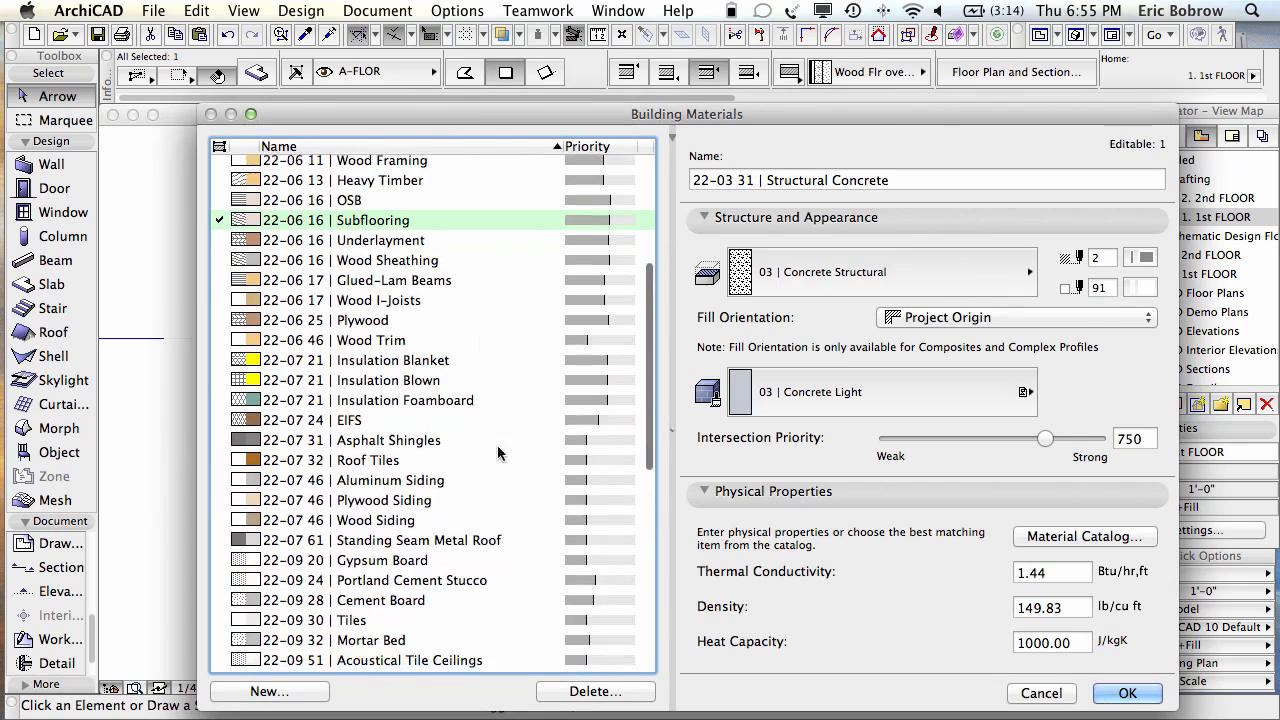
pyautogui.click(414, 487)
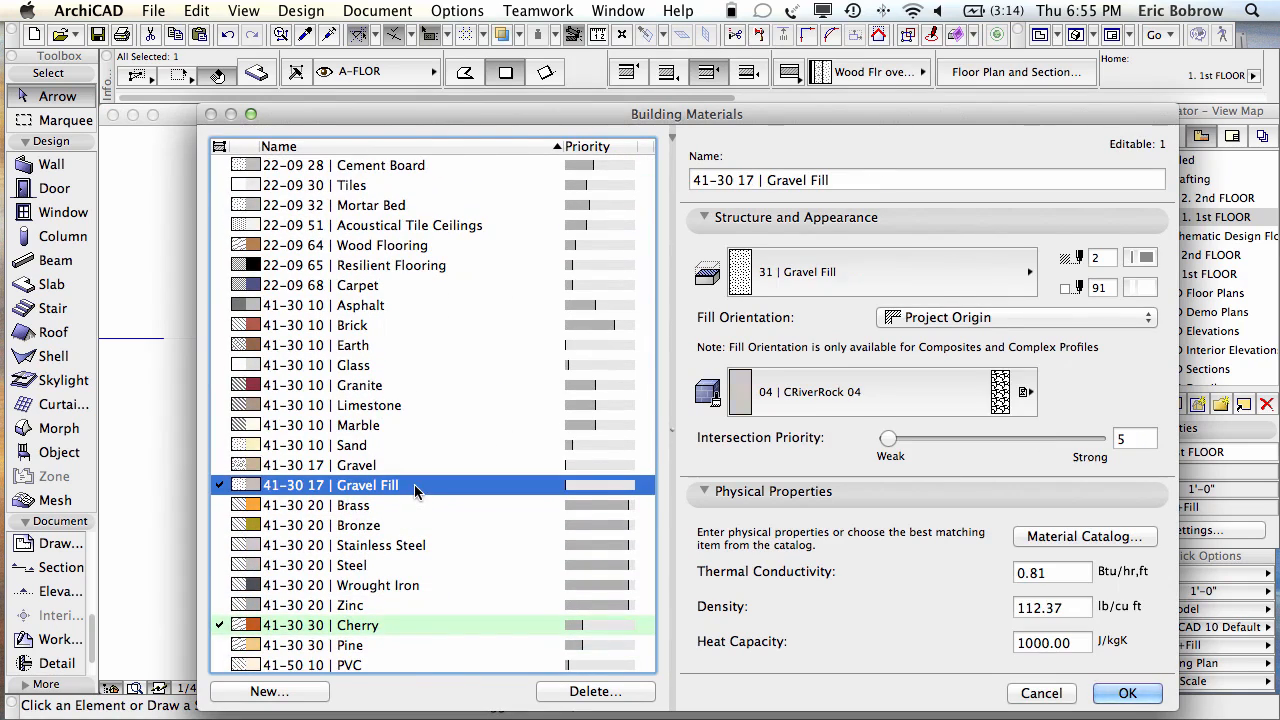
pyautogui.click(806, 394)
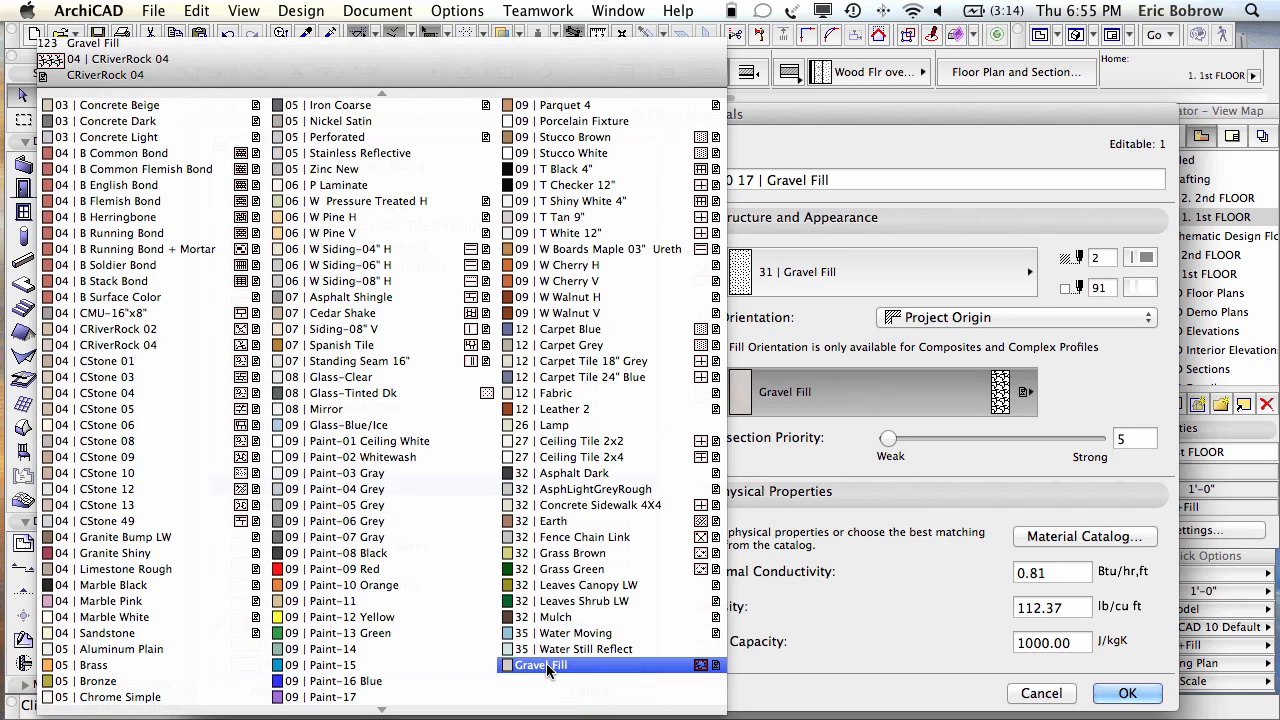
pyautogui.click(548, 665)
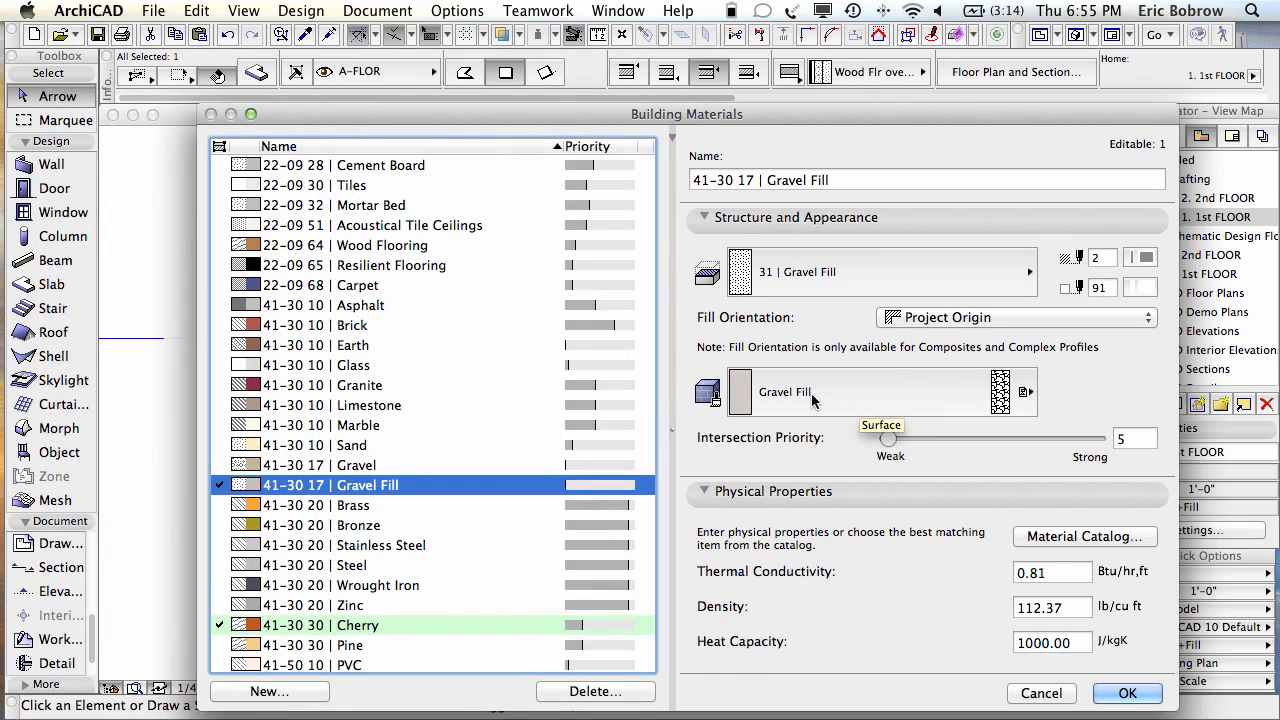
pyautogui.click(1127, 693)
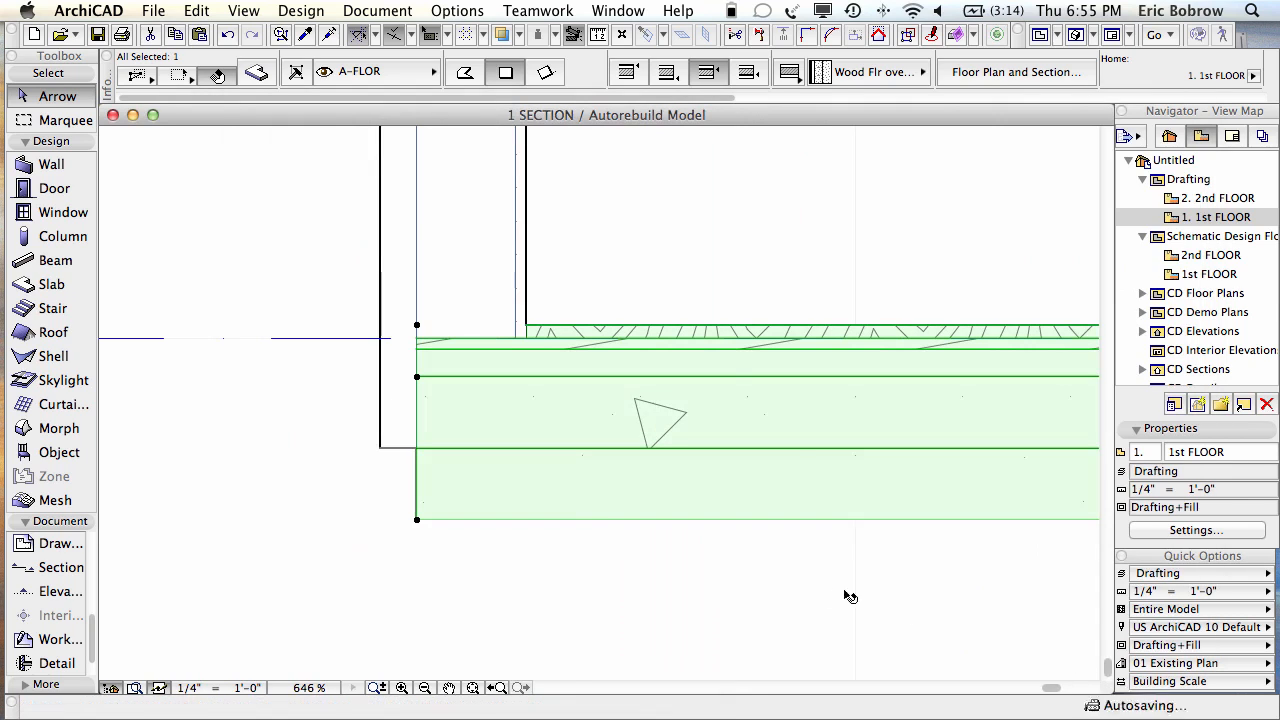
pyautogui.press('F3')
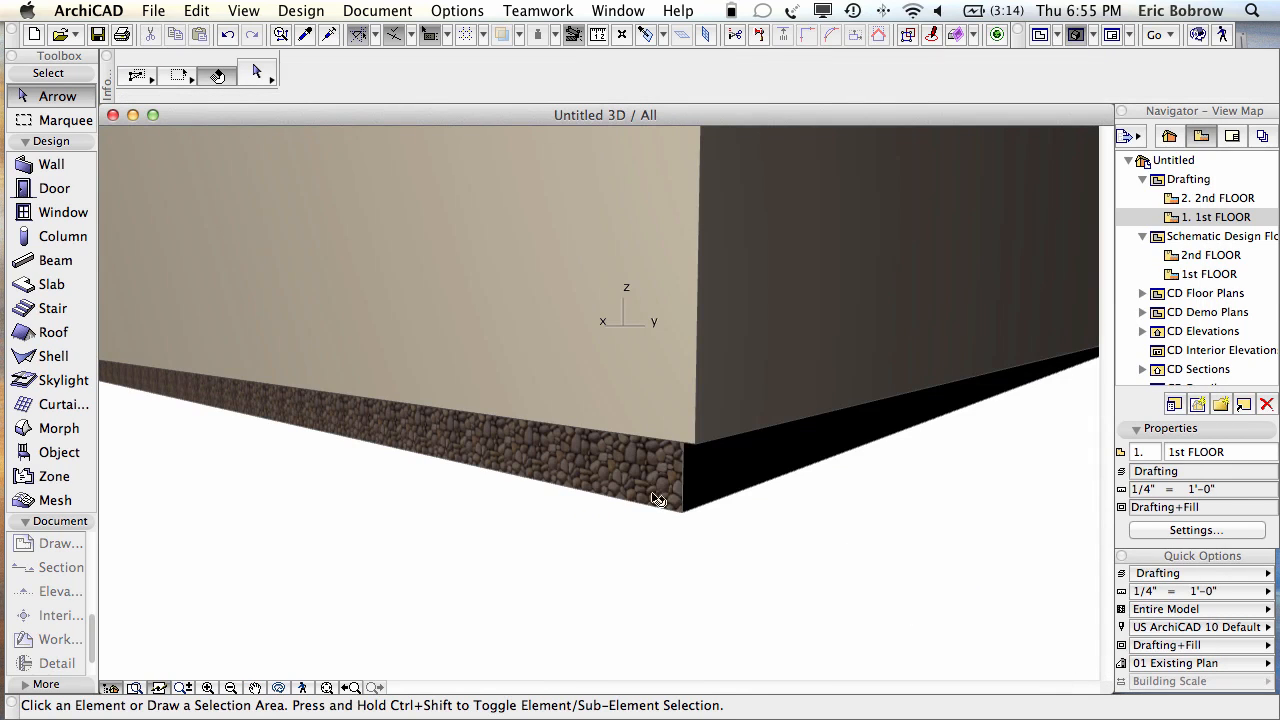
pyautogui.moveTo(636, 482)
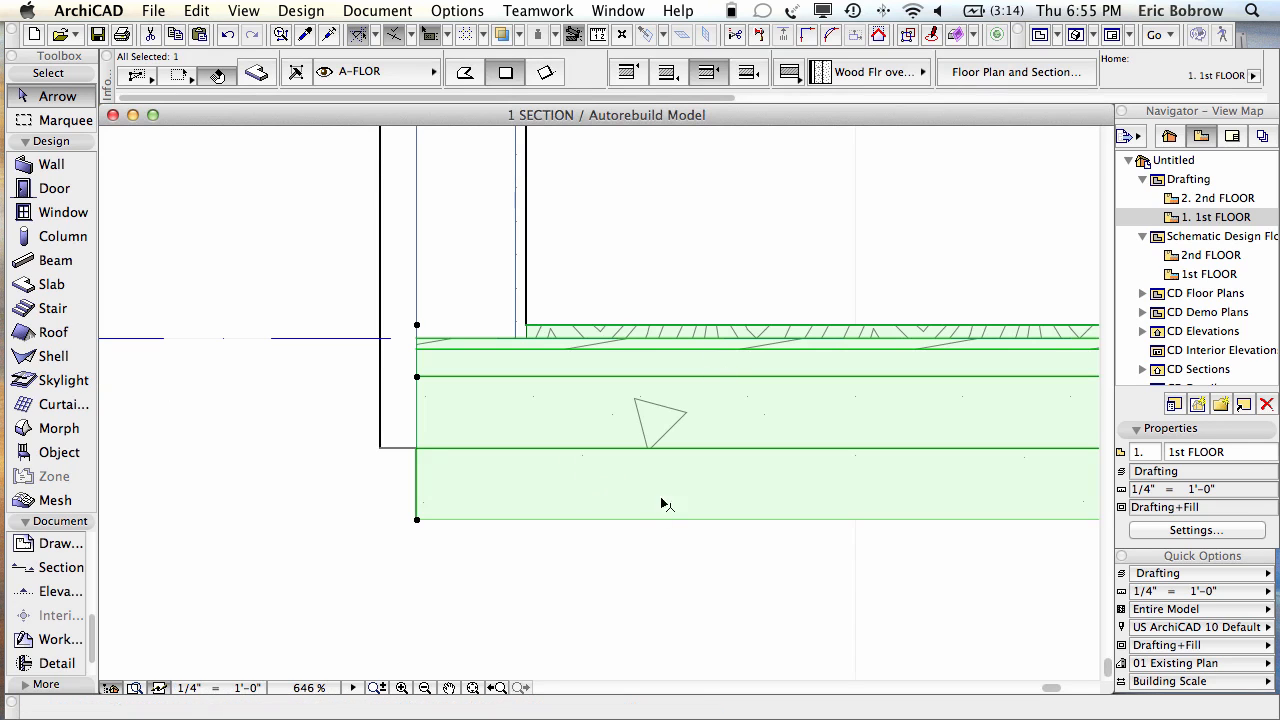
# Step: Open Fill Types, choose 31 | Gravel Fill, and zoom its preview out to 50%
pyautogui.click(457, 11)
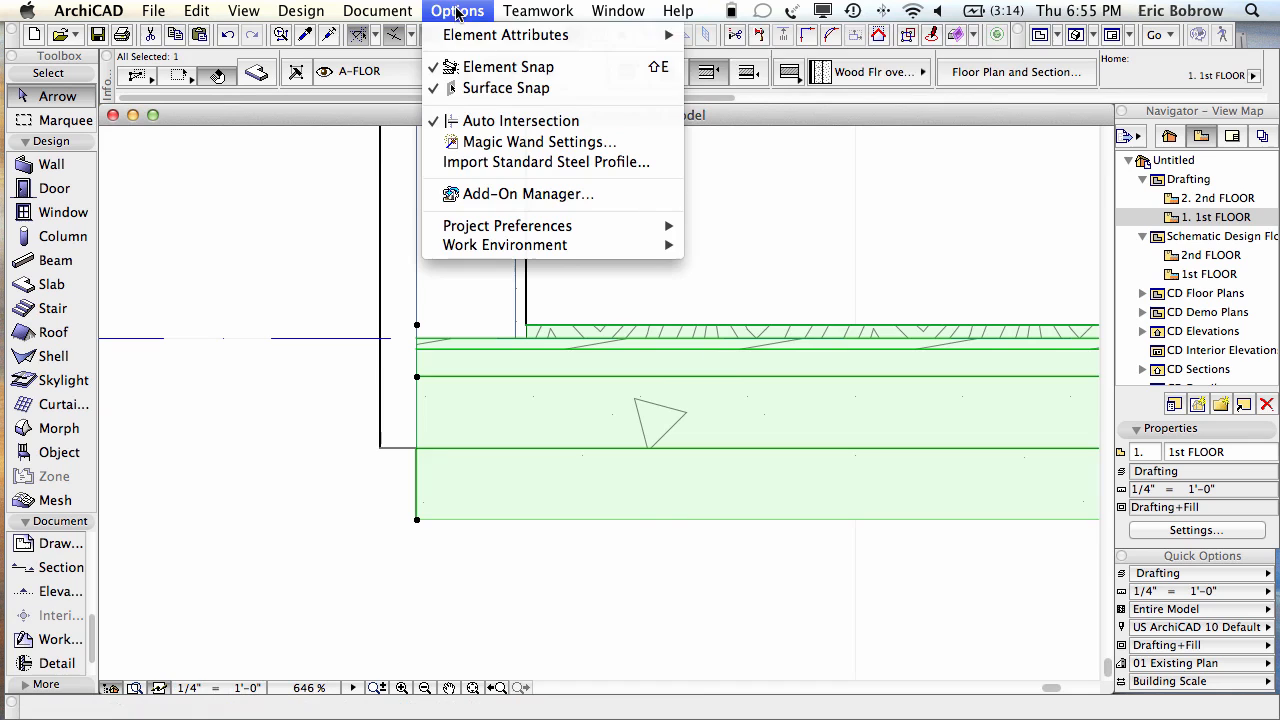
pyautogui.moveTo(526, 38)
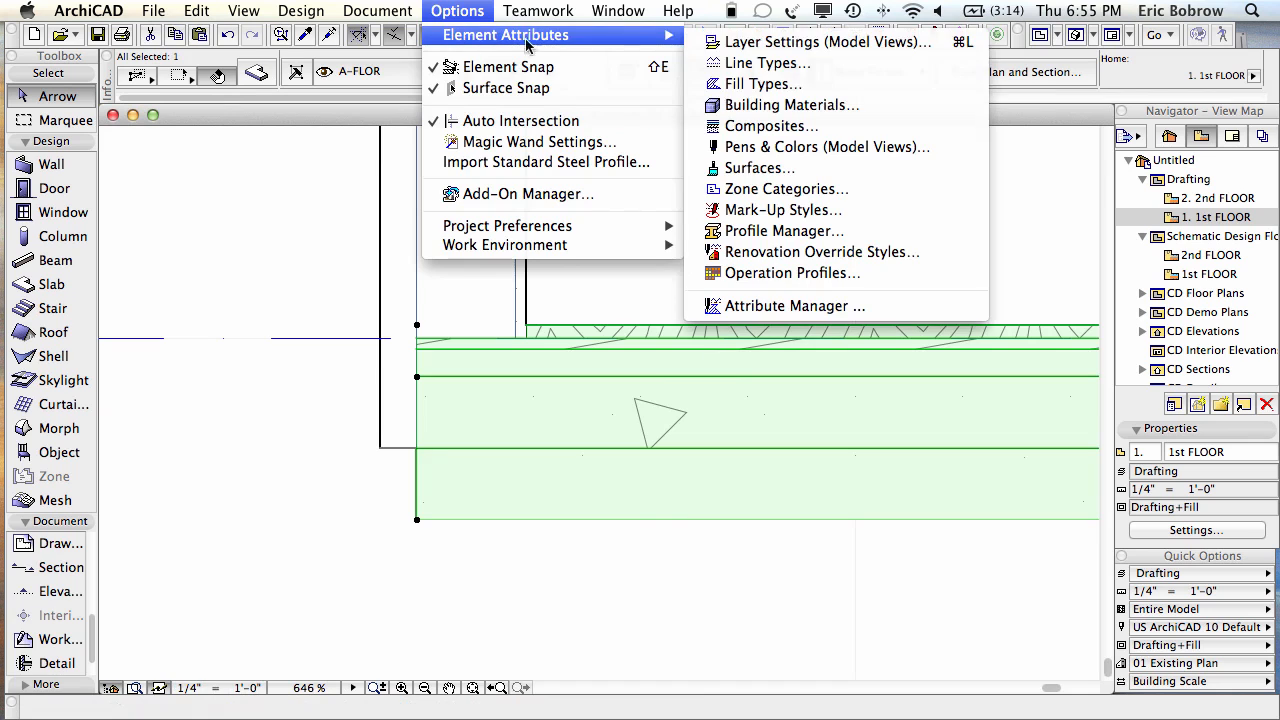
pyautogui.click(765, 88)
pyautogui.click(650, 104)
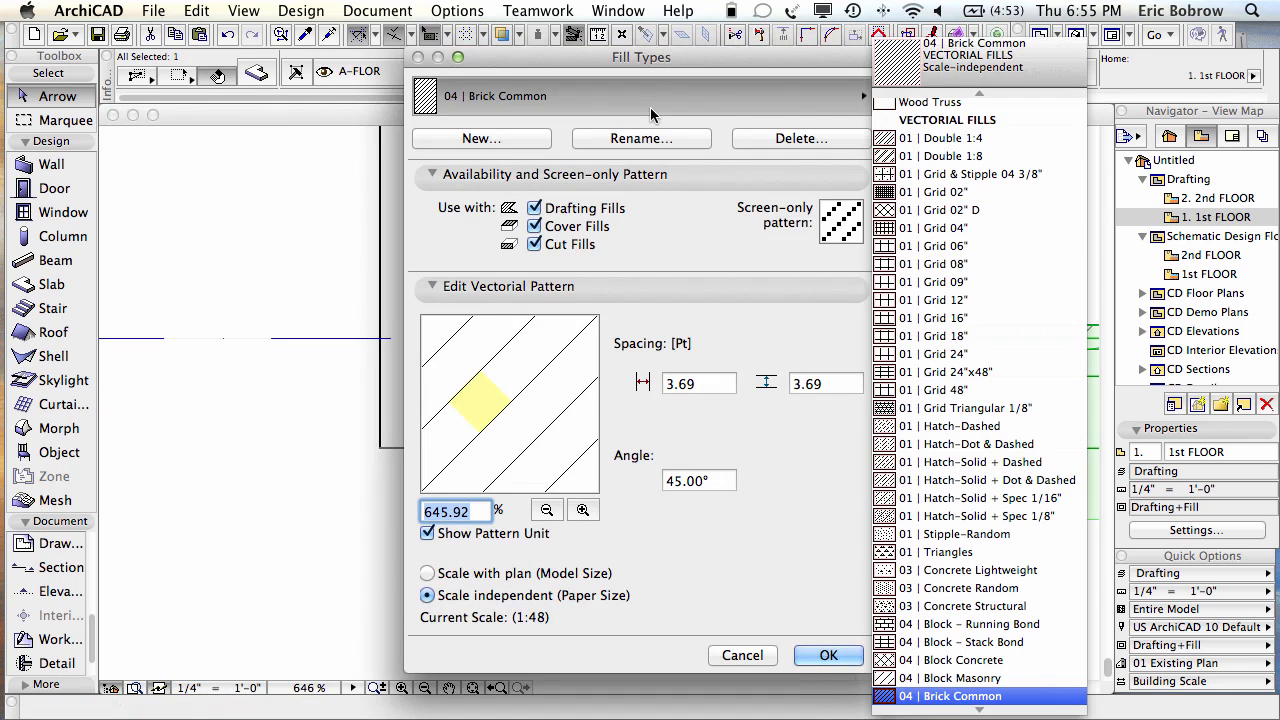
pyautogui.scroll(-15, 960, 480)
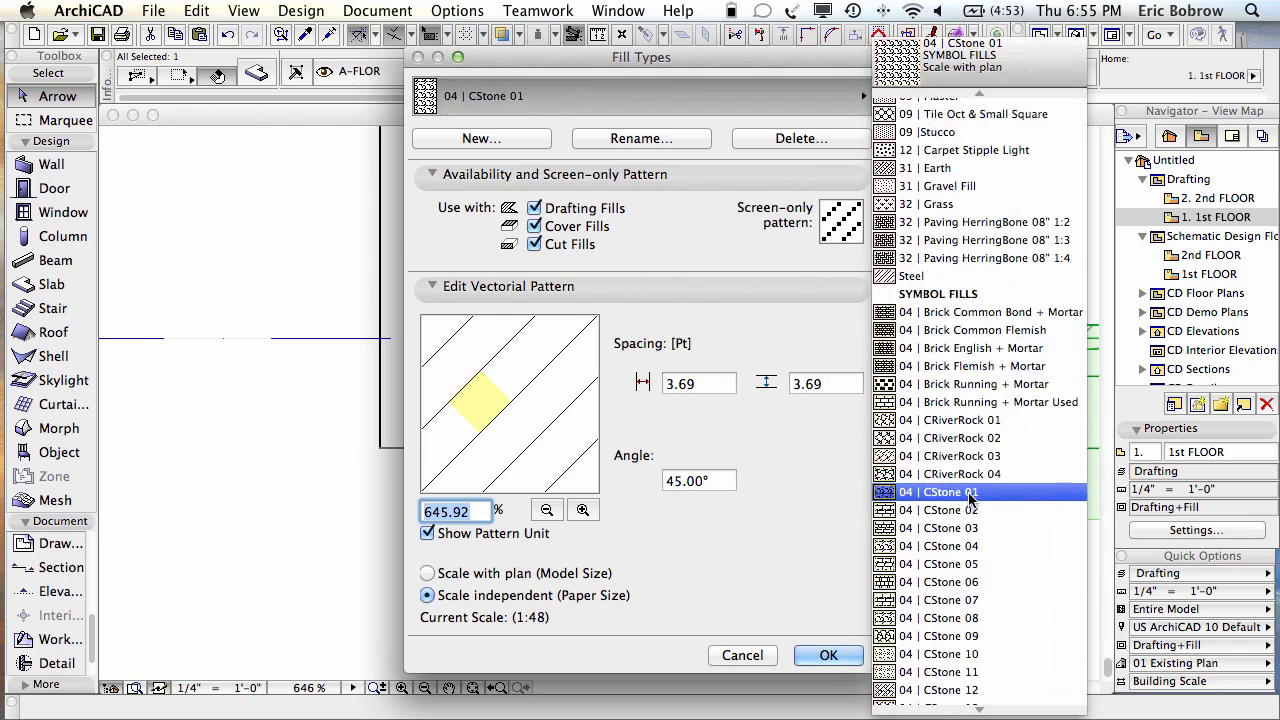
pyautogui.click(949, 119)
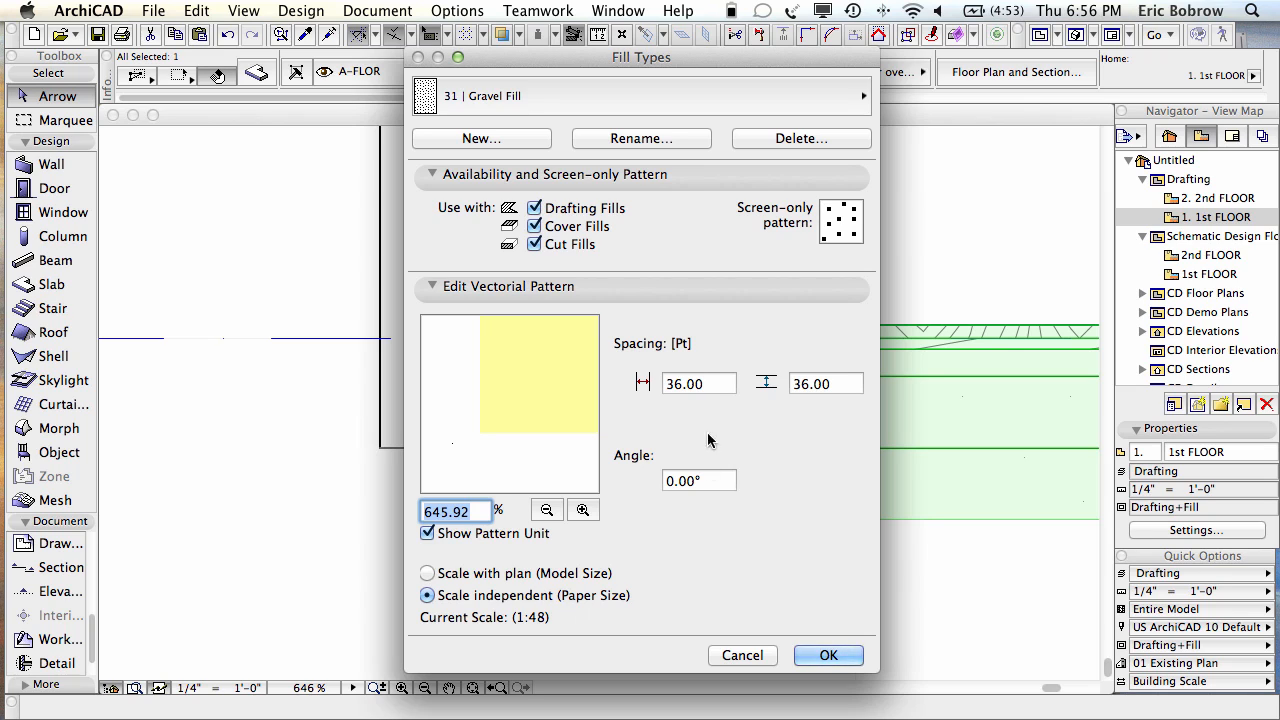
pyautogui.click(549, 510)
pyautogui.click(549, 510)
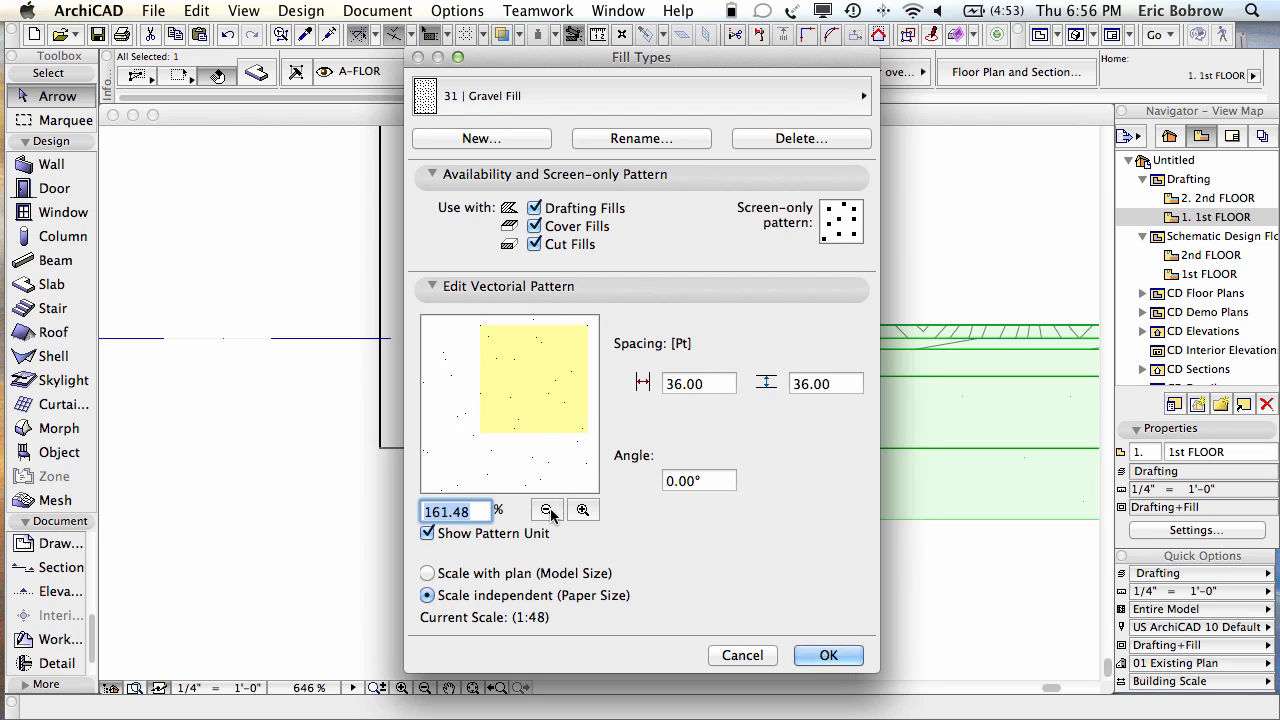
pyautogui.click(549, 510)
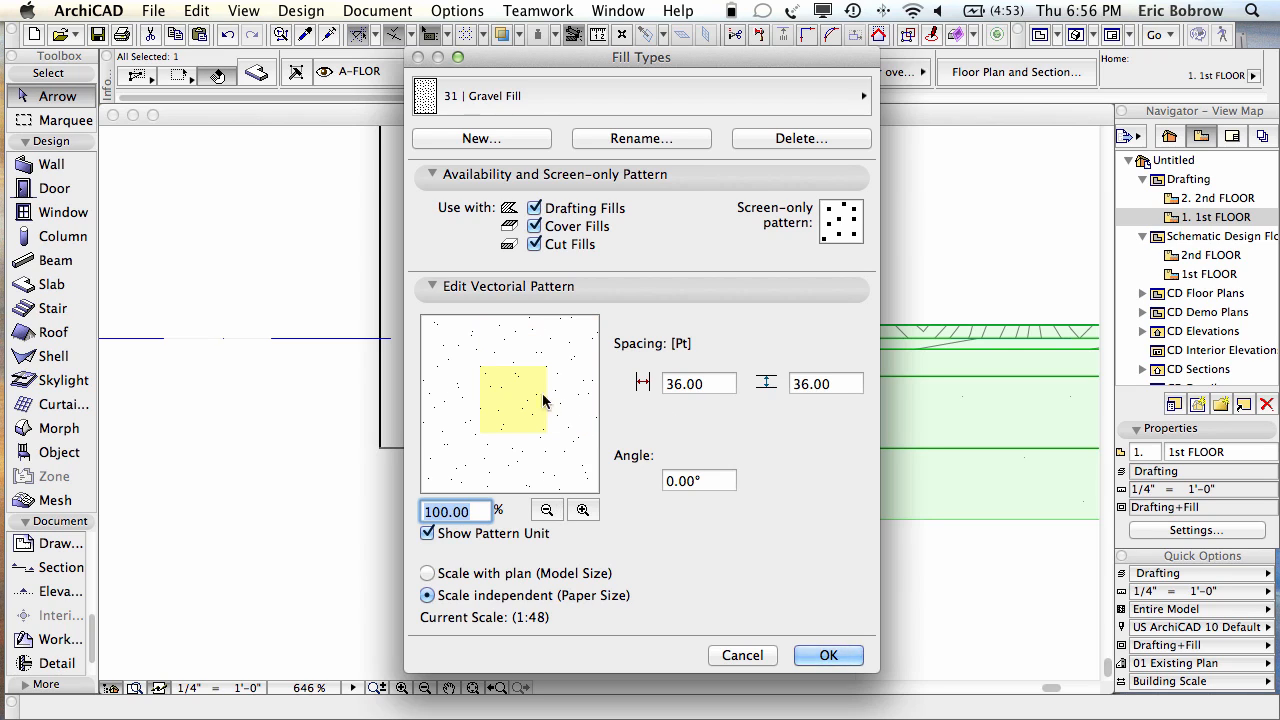
pyautogui.click(548, 510)
# Step: Set the Gravel Fill horizontal and vertical spacing to 4, previewing at 200%
pyautogui.doubleClick(718, 390)
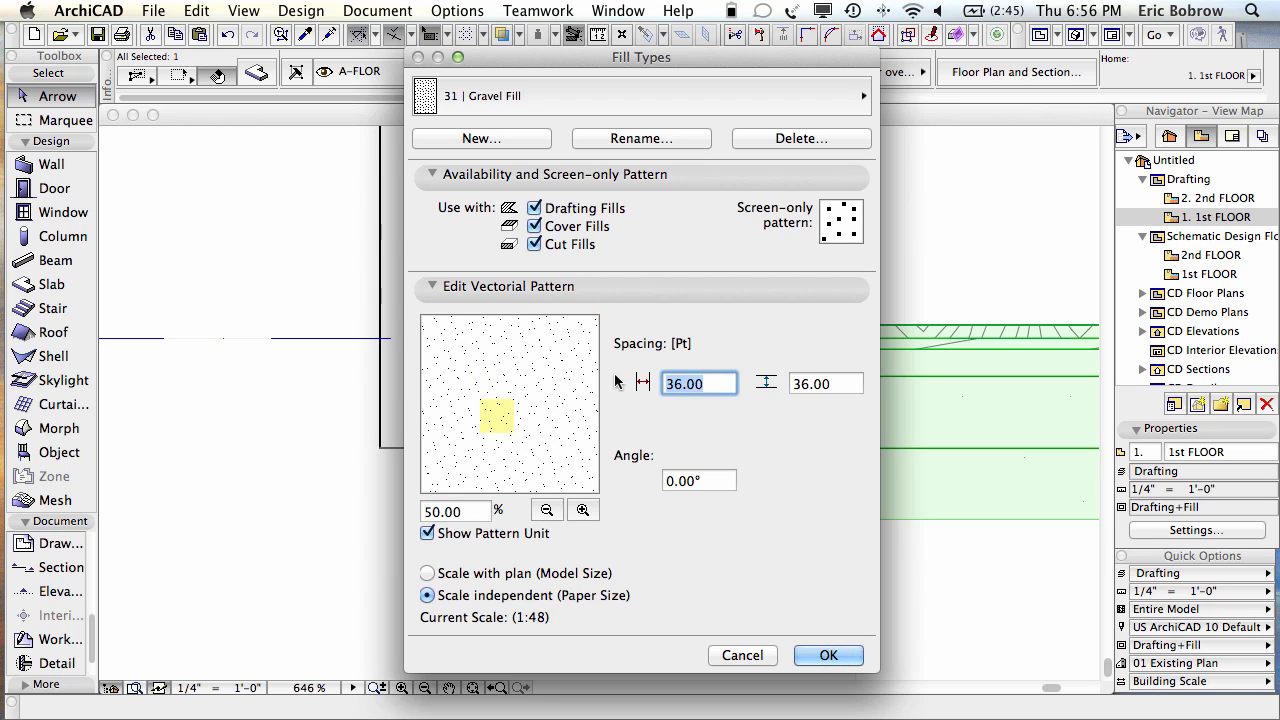
pyautogui.write('4')
pyautogui.doubleClick(812, 384)
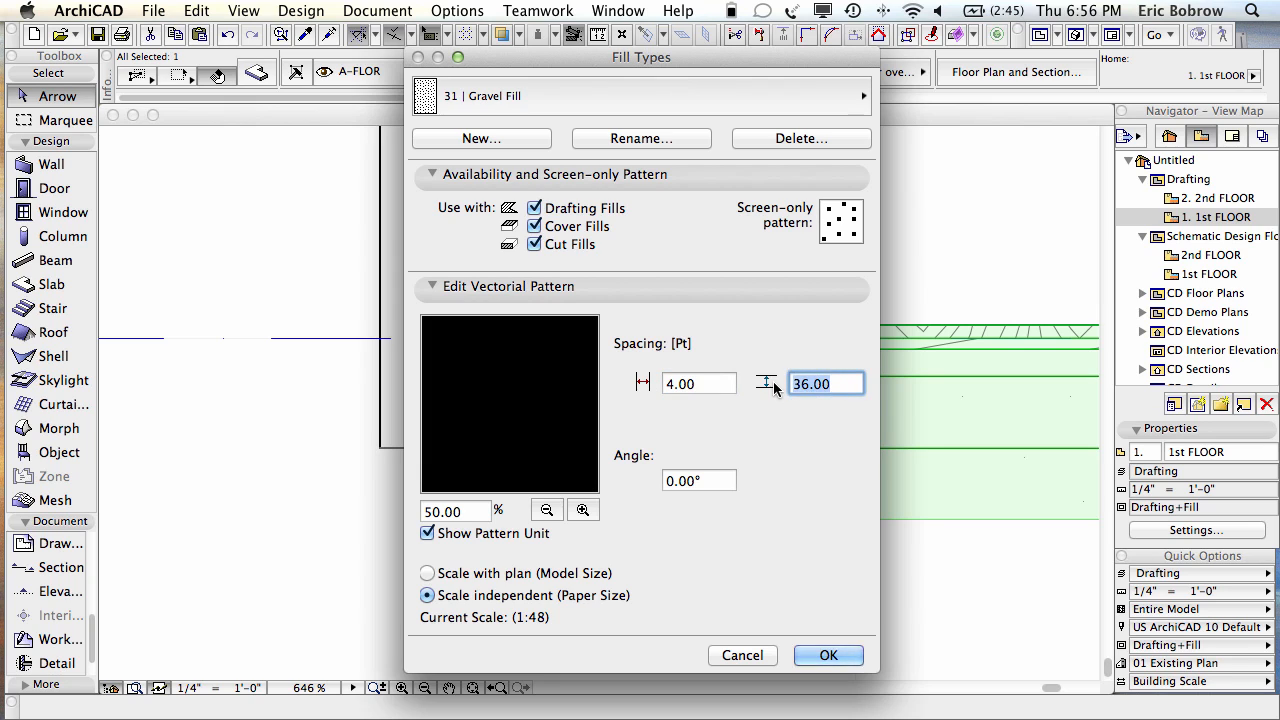
pyautogui.write('4')
pyautogui.click(582, 512)
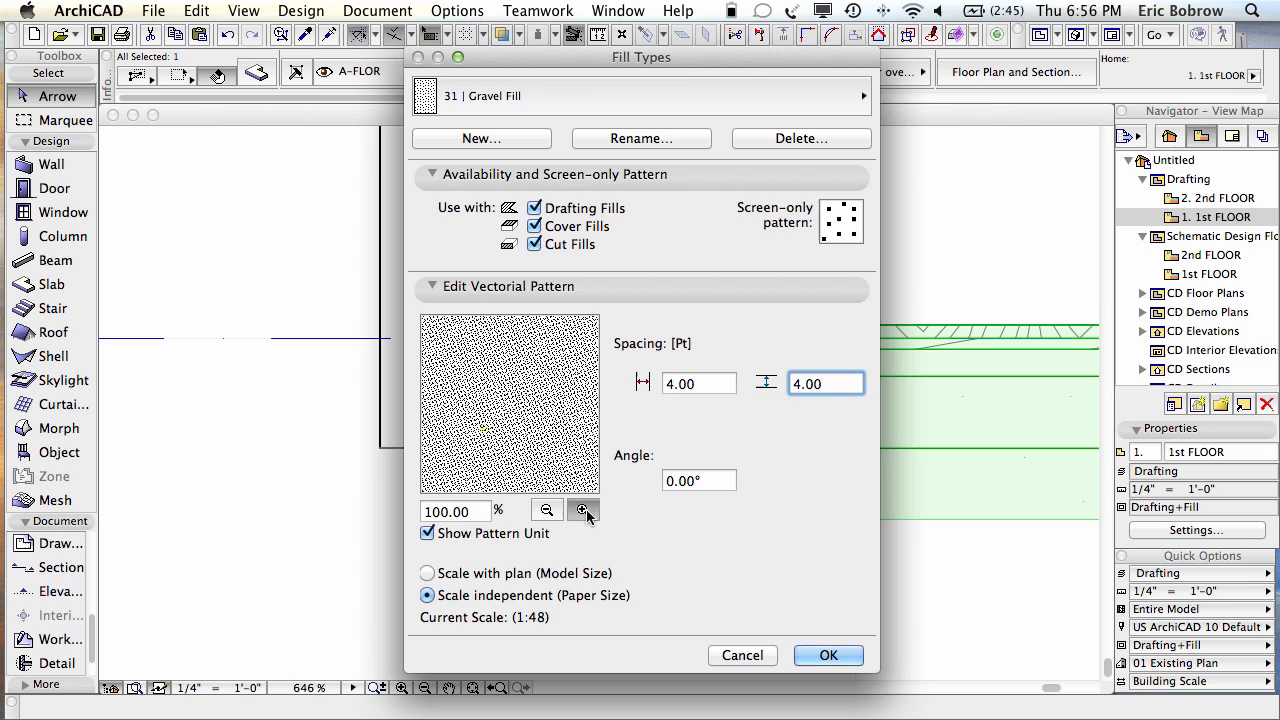
pyautogui.click(582, 512)
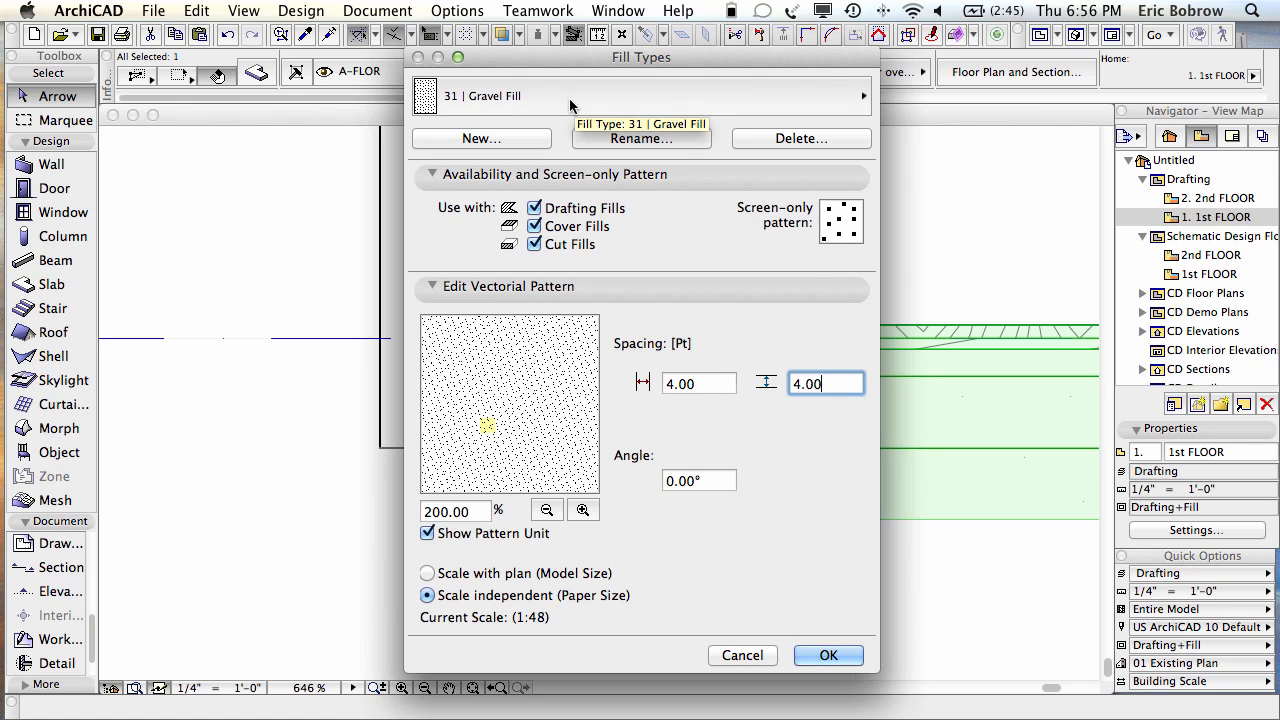
# Step: Accept the 4 × 4 Gravel Fill spacing and deselect the slab in the section
pyautogui.click(829, 655)
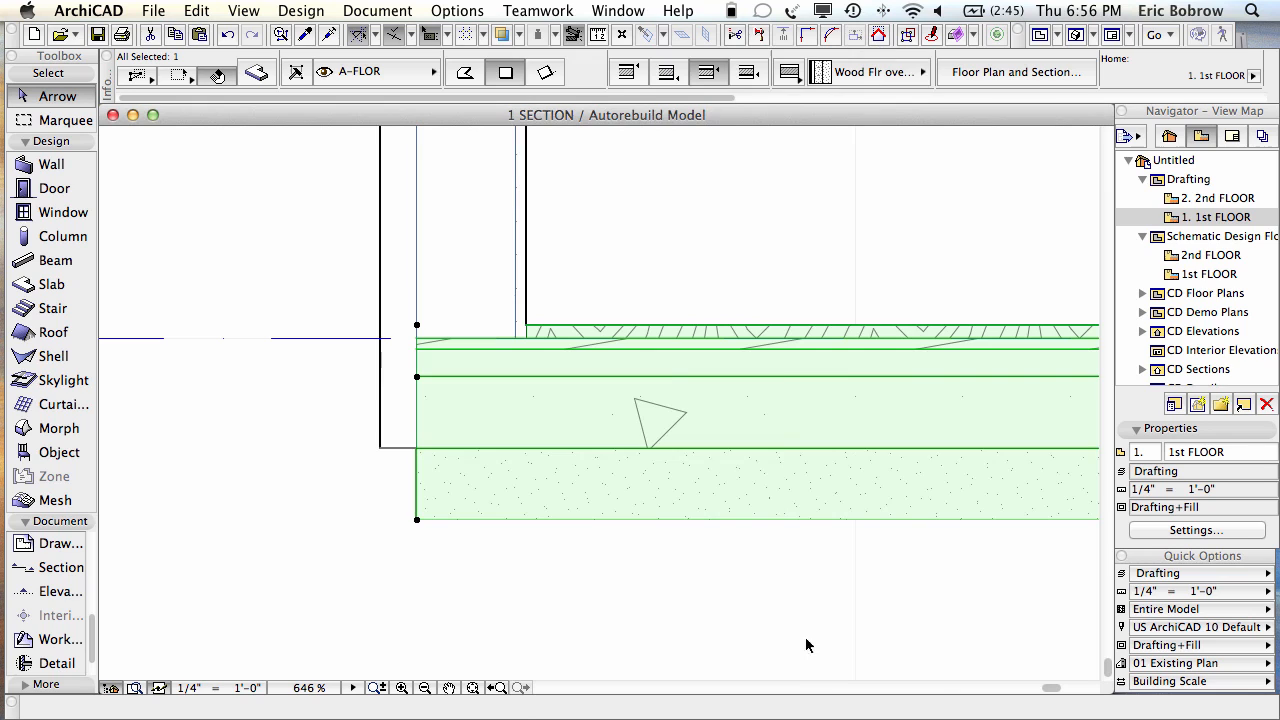
pyautogui.scroll(3, 625, 558)
pyautogui.scroll(-8, 620, 554)
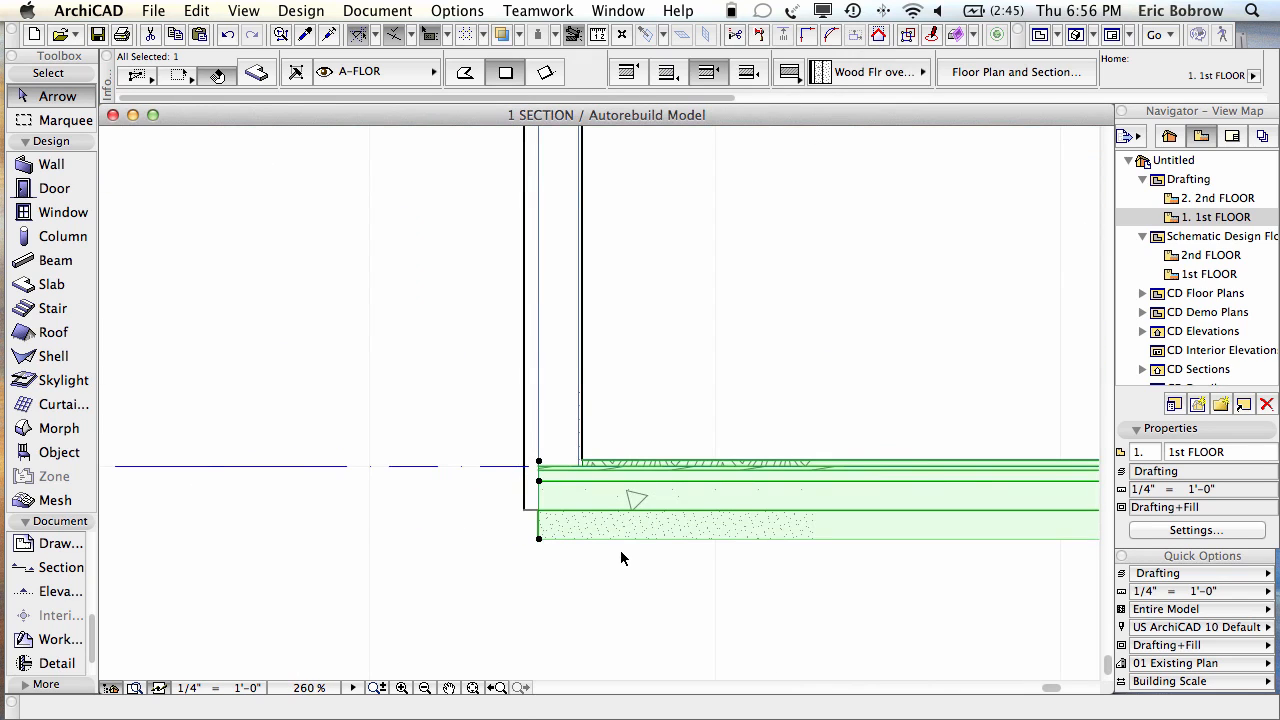
pyautogui.scroll(-2, 659, 567)
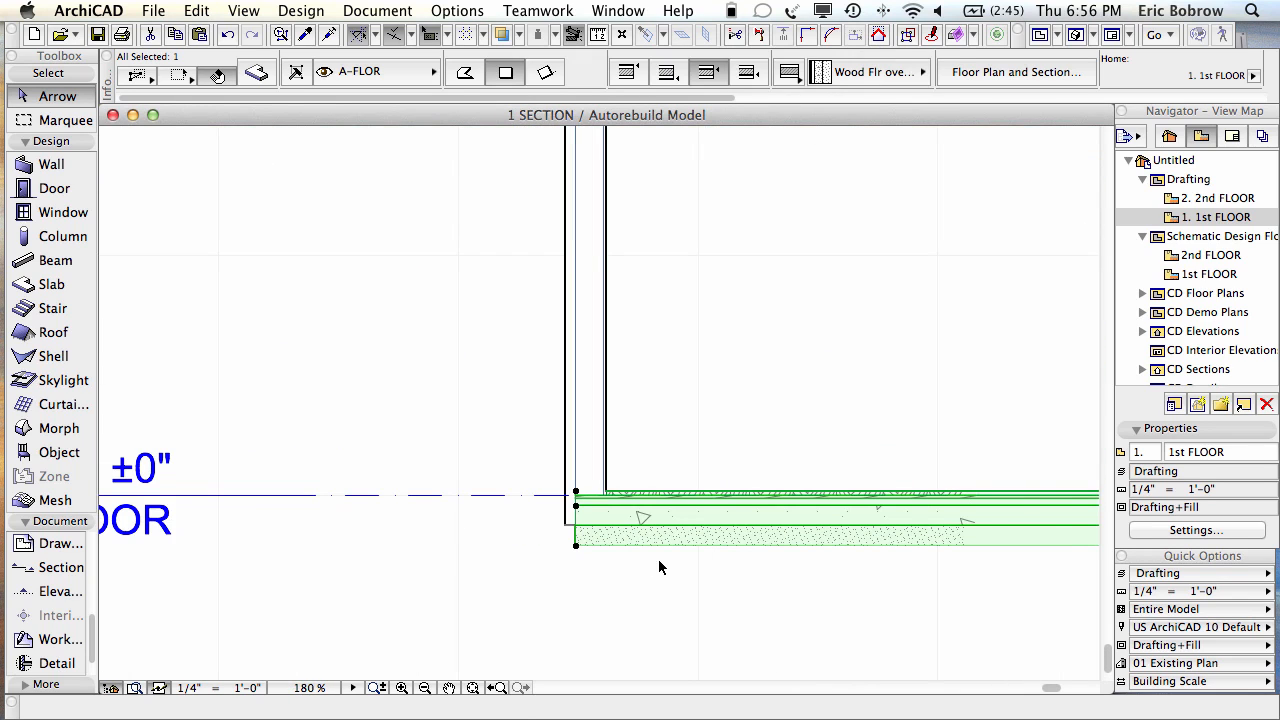
pyautogui.scroll(-1, 710, 573)
pyautogui.click(710, 573)
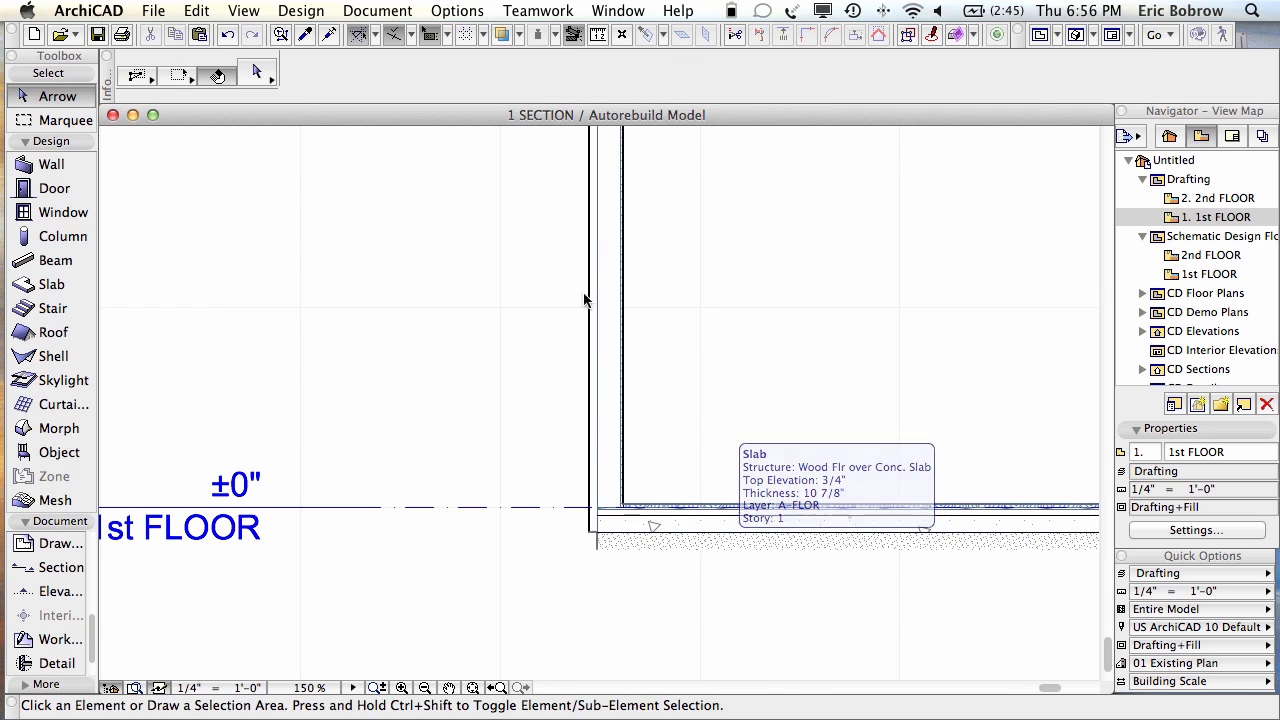
# Step: Turn on True Line Weight in the section, then switch to the 3D window
pyautogui.click(205, 11)
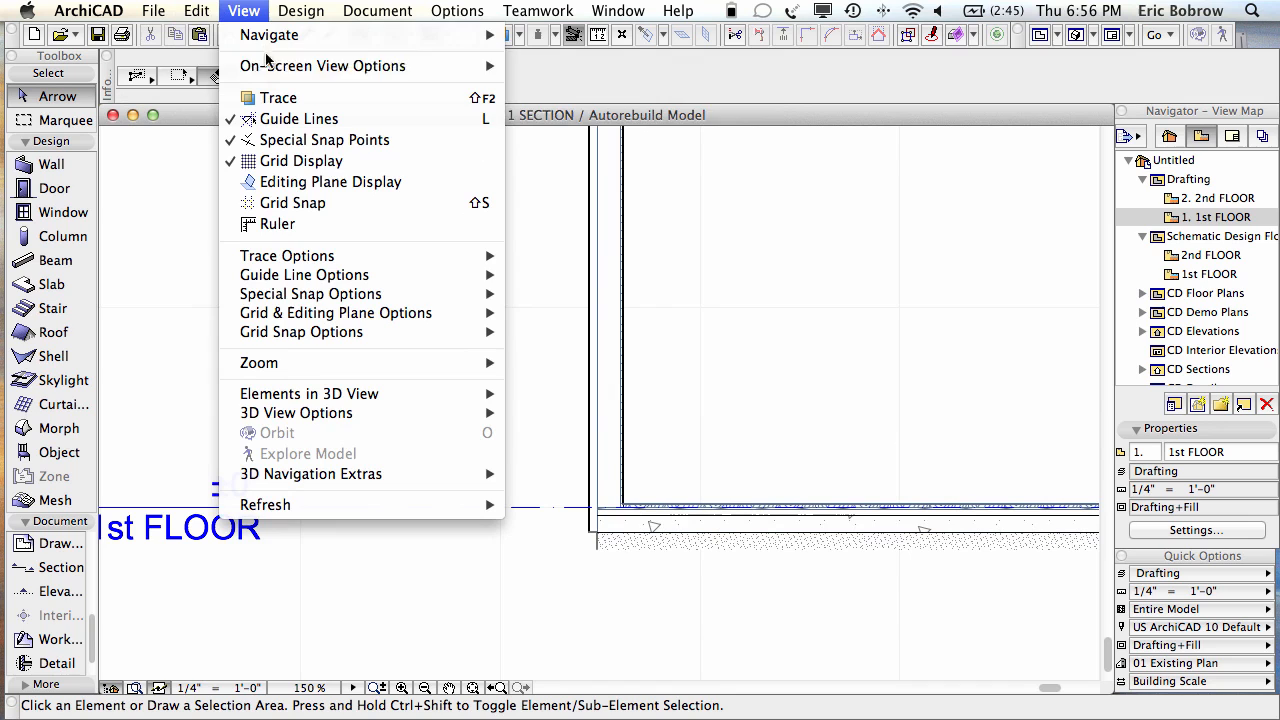
pyautogui.moveTo(350, 70)
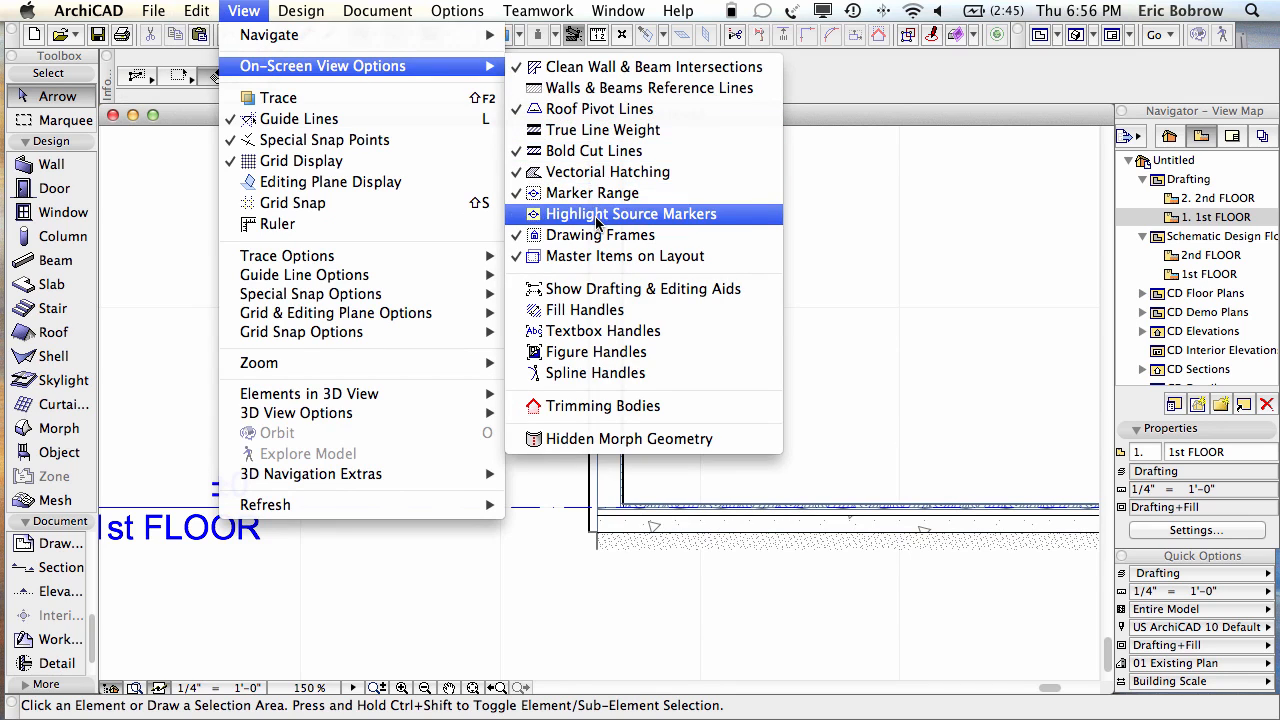
pyautogui.click(597, 130)
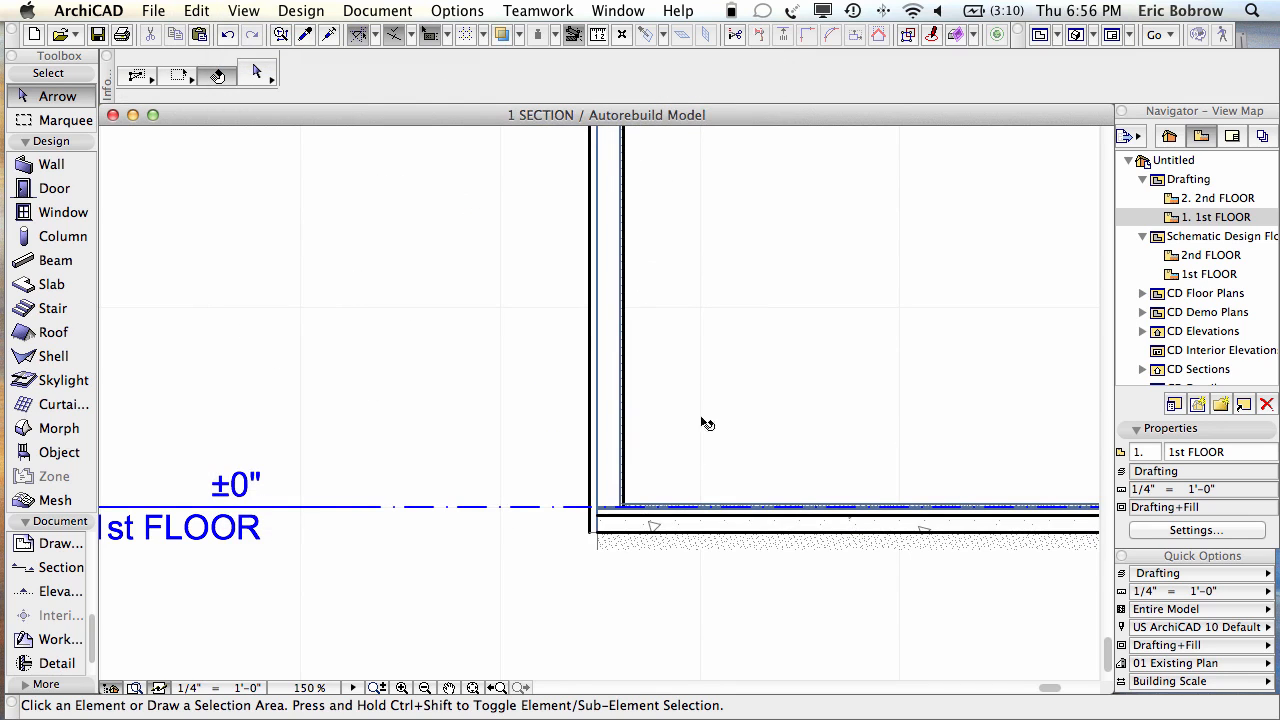
pyautogui.scroll(5, 632, 565)
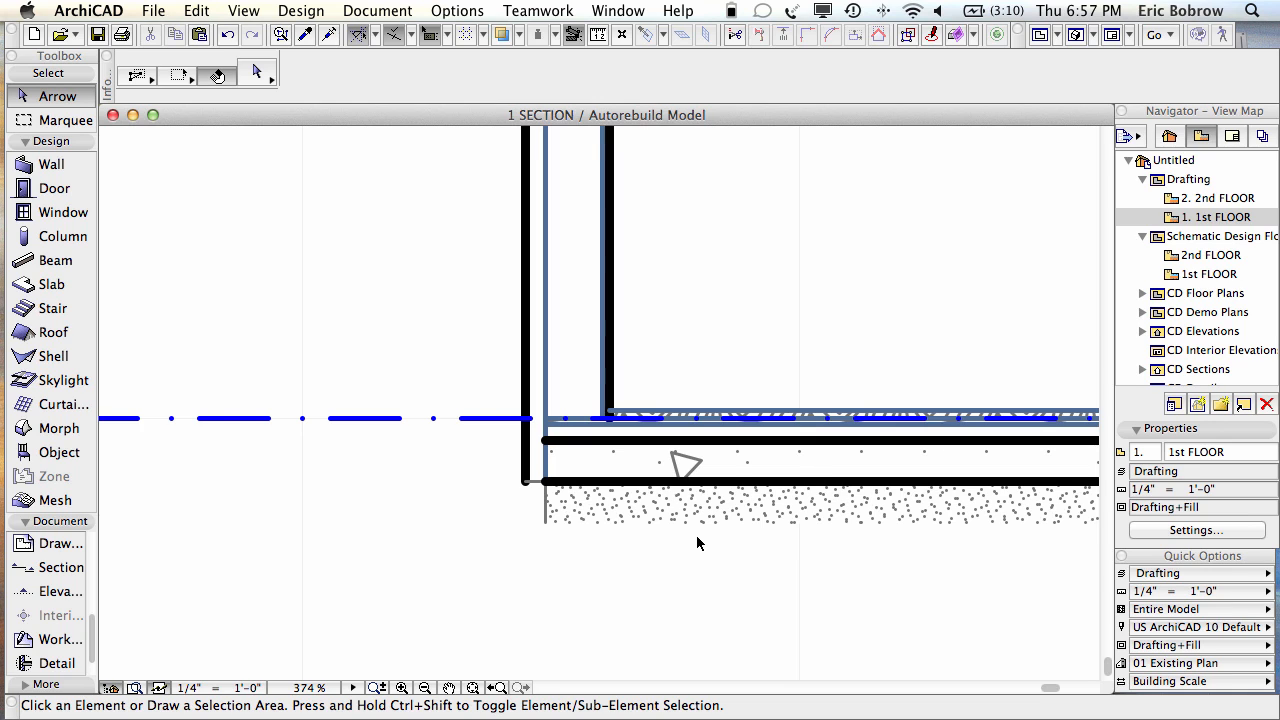
pyautogui.press('F3')
pyautogui.scroll(-5, 763, 498)
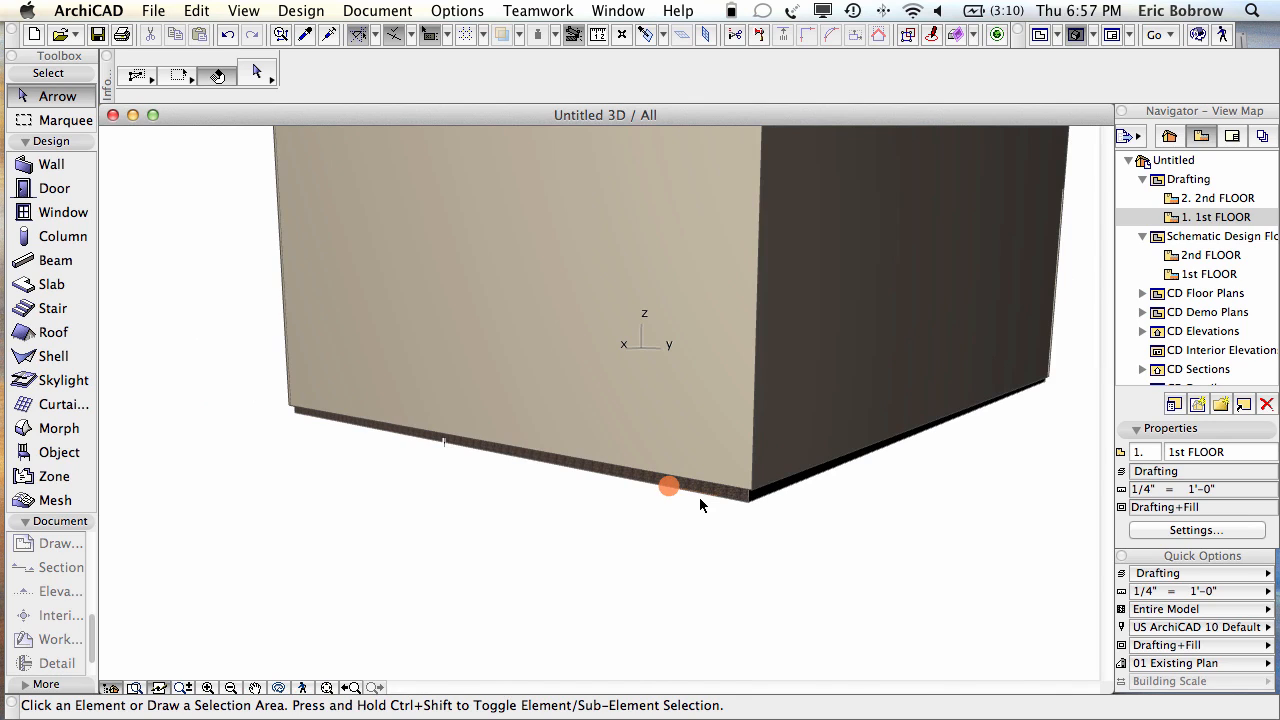
# Step: Switch to the 1st FLOOR plan and clear the wall selection
pyautogui.scroll(-5, 818, 460)
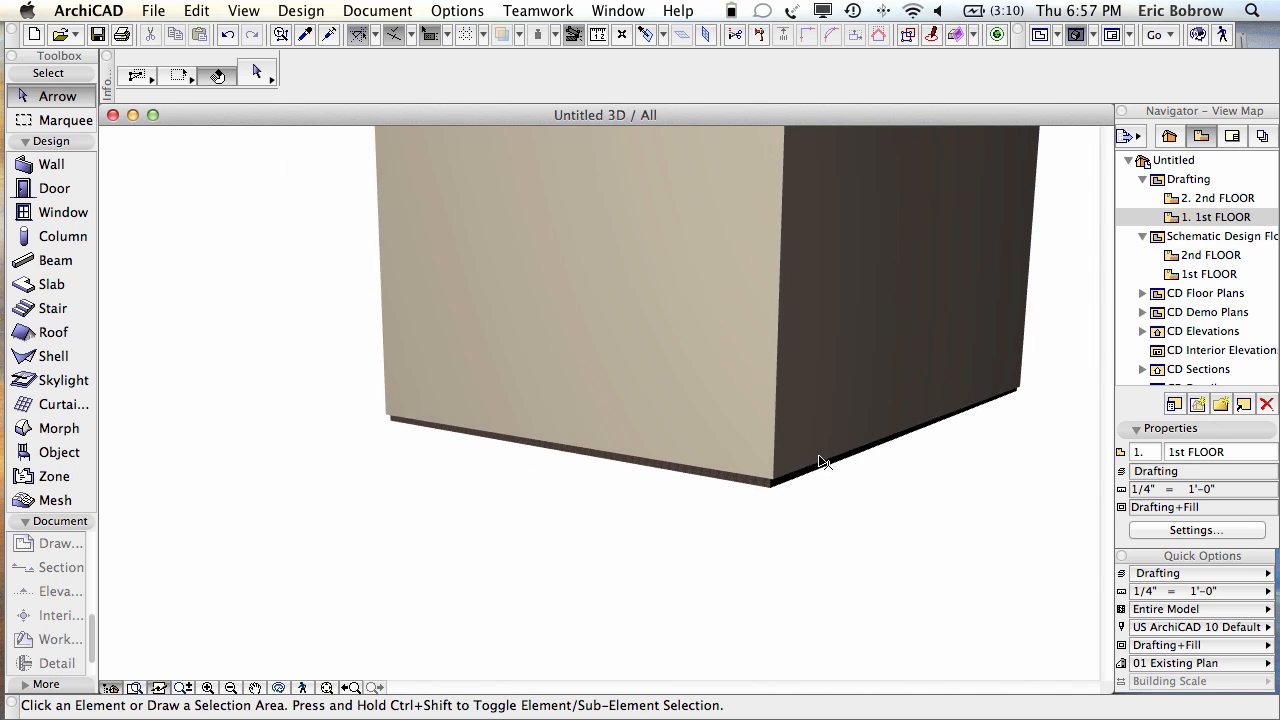
pyautogui.click(818, 460)
pyautogui.press('F2')
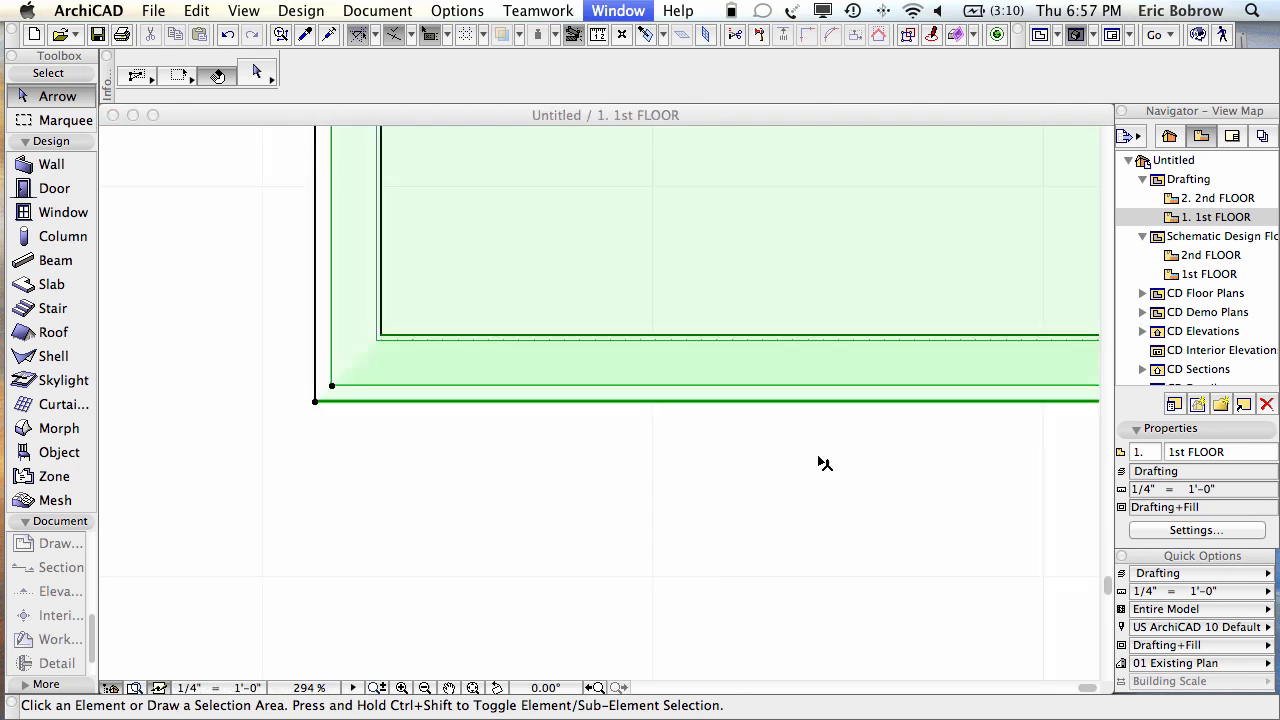
pyautogui.scroll(-5, 660, 301)
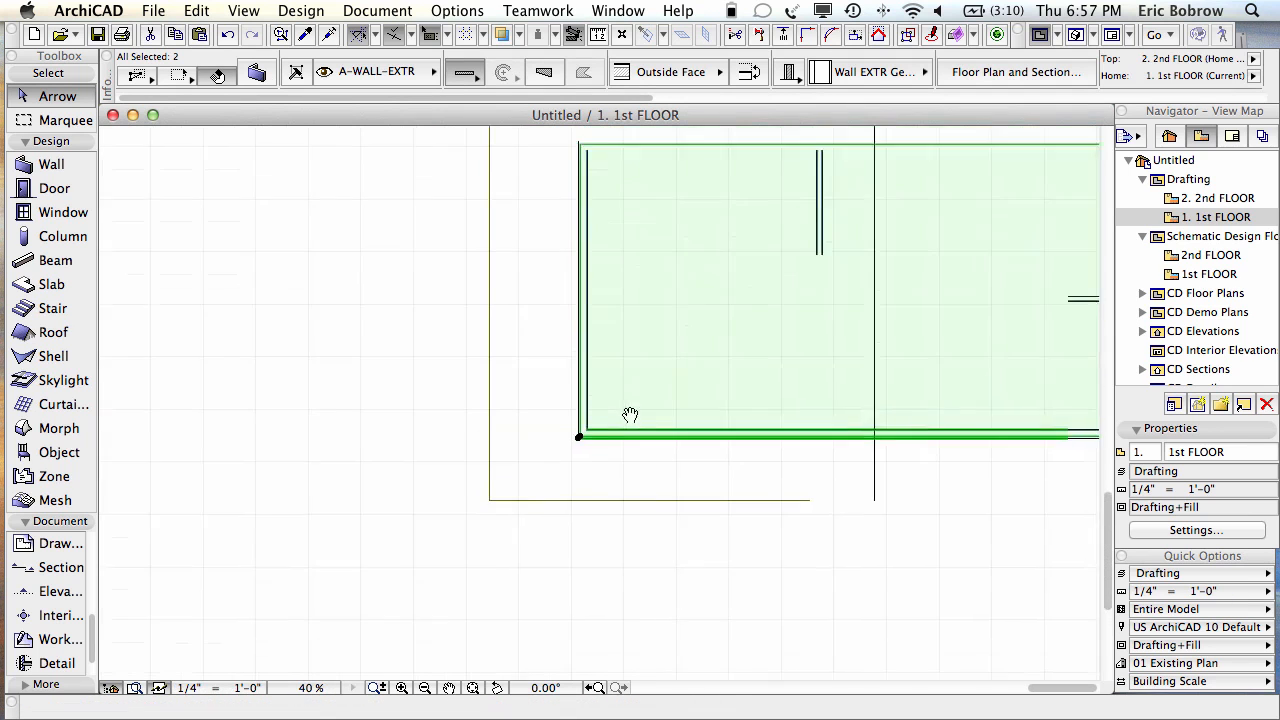
pyautogui.press('Escape')
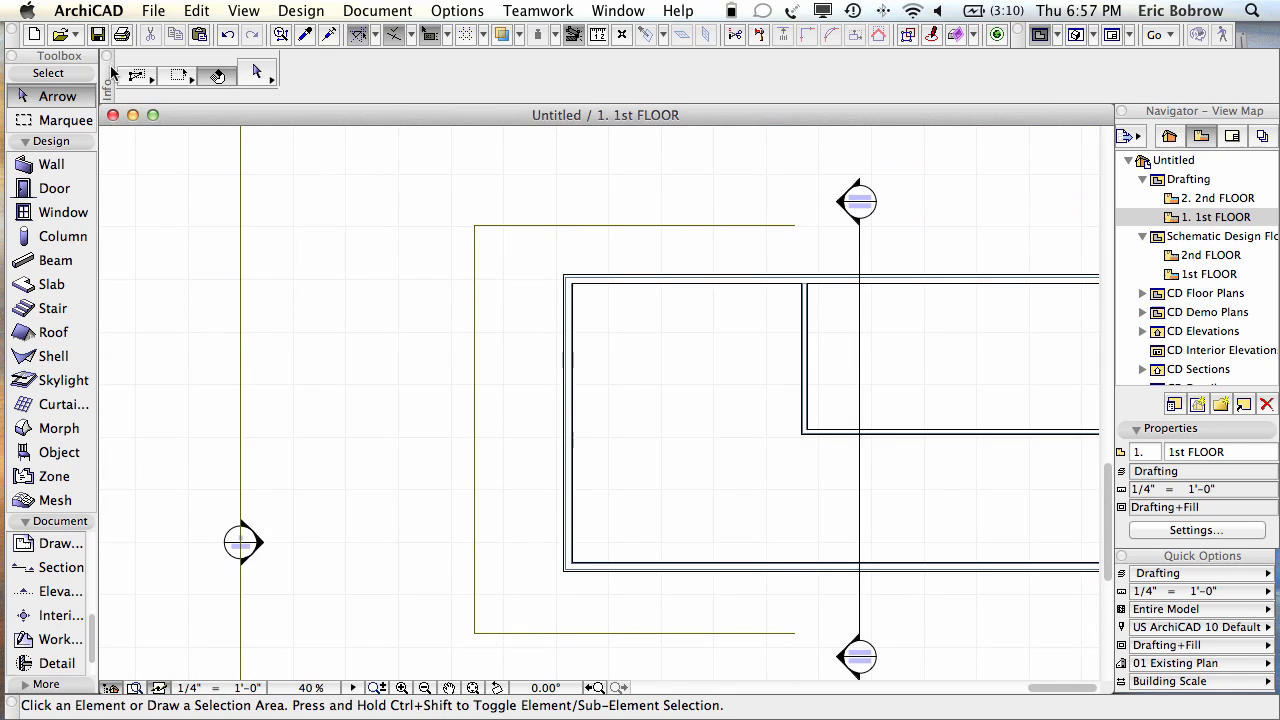
# Step: Draw a marquee around the building's left corner and show only that area in 3D
pyautogui.click(64, 121)
pyautogui.click(438, 218)
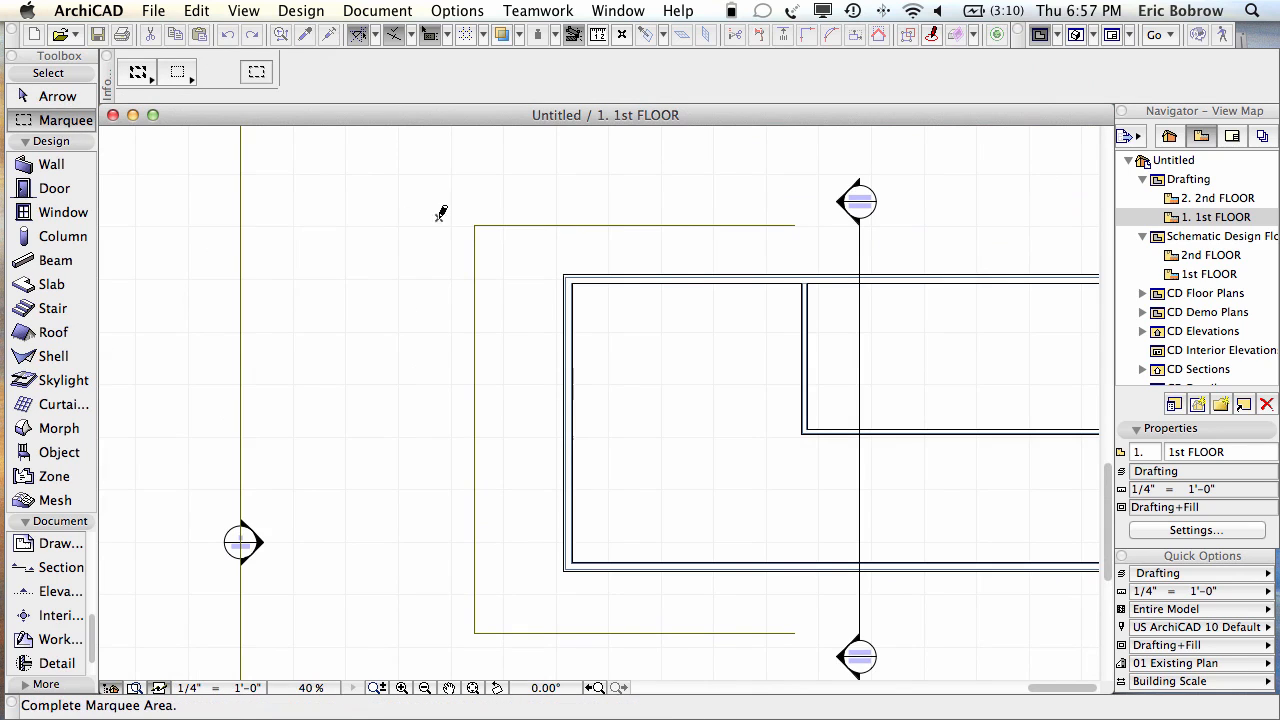
pyautogui.click(665, 390)
pyautogui.press('F5')
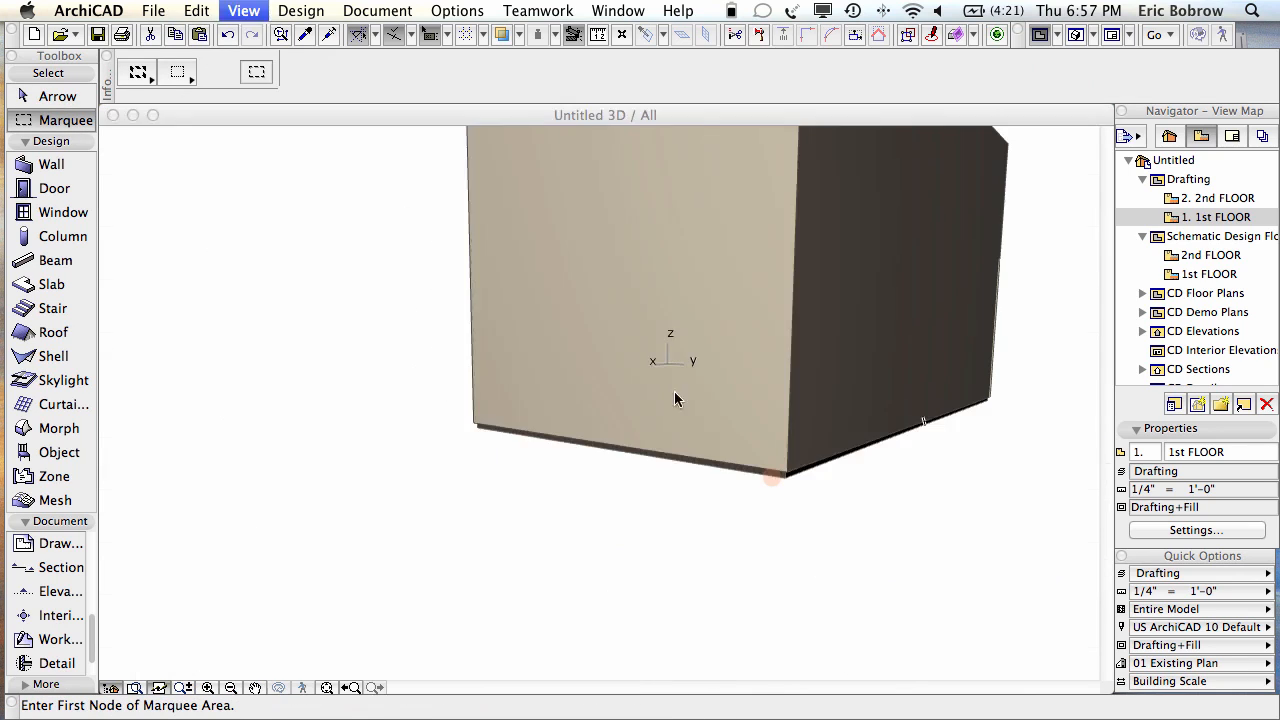
# Step: Orbit and zoom the cutaway to look into the ground-floor room and upper slab
pyautogui.keyDown('shift'); pyautogui.moveTo(908, 392); pyautogui.dragTo(996, 415, button='middle'); pyautogui.keyUp('shift')
pyautogui.scroll(3, 971, 421)
pyautogui.keyDown('shift'); pyautogui.moveTo(971, 423); pyautogui.dragTo(1118, 398, button='middle'); pyautogui.keyUp('shift')
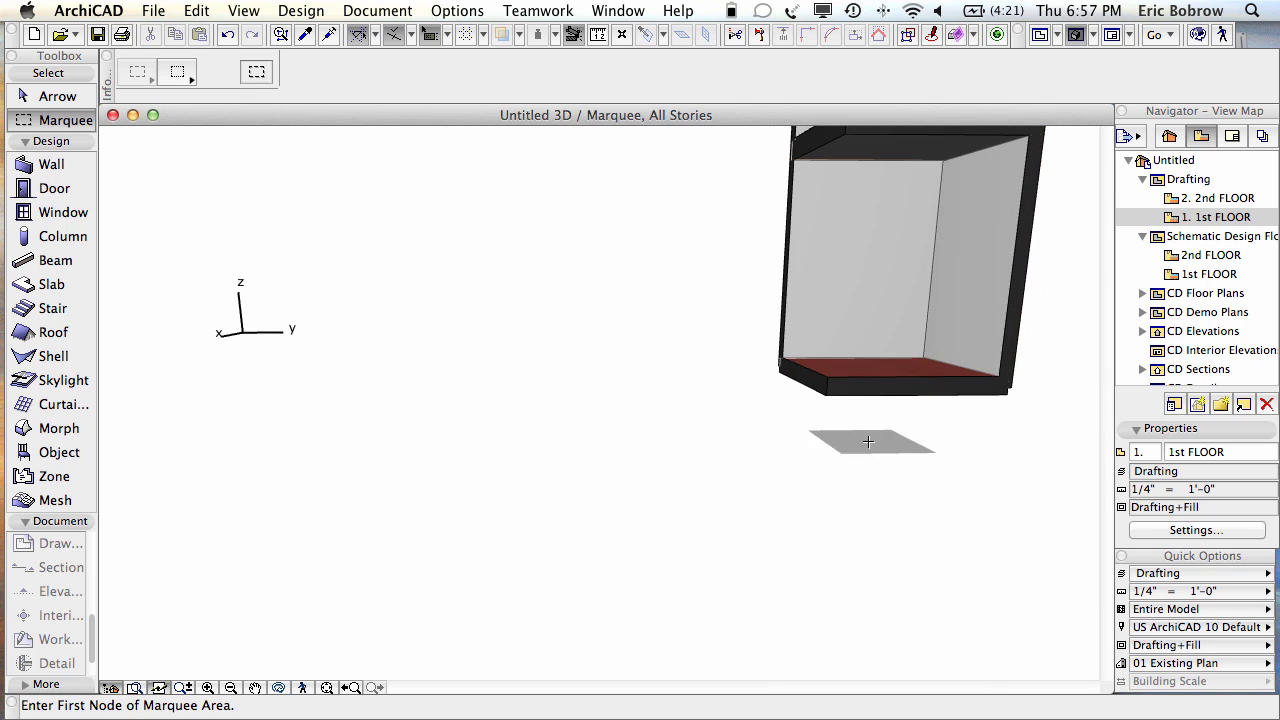
pyautogui.keyDown('shift'); pyautogui.moveTo(883, 451); pyautogui.dragTo(960, 541, button='middle'); pyautogui.keyUp('shift')
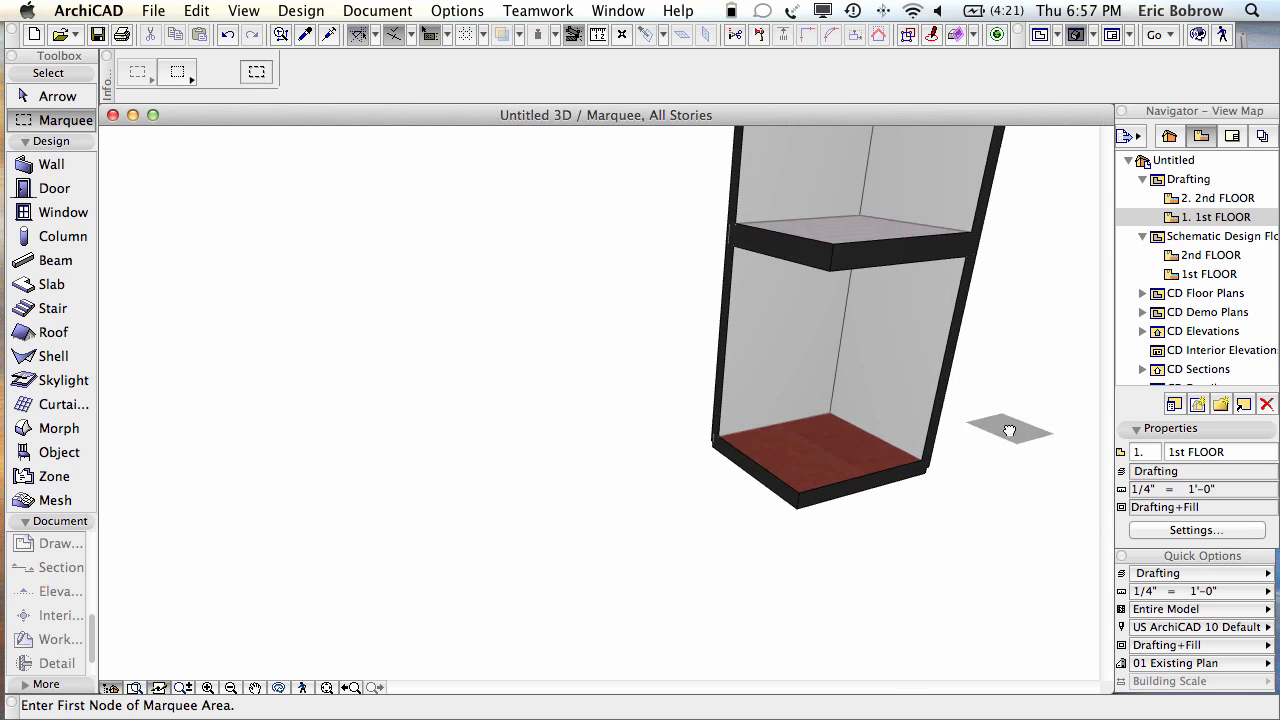
pyautogui.keyDown('shift'); pyautogui.moveTo(1005, 432); pyautogui.dragTo(966, 567, button='middle'); pyautogui.keyUp('shift')
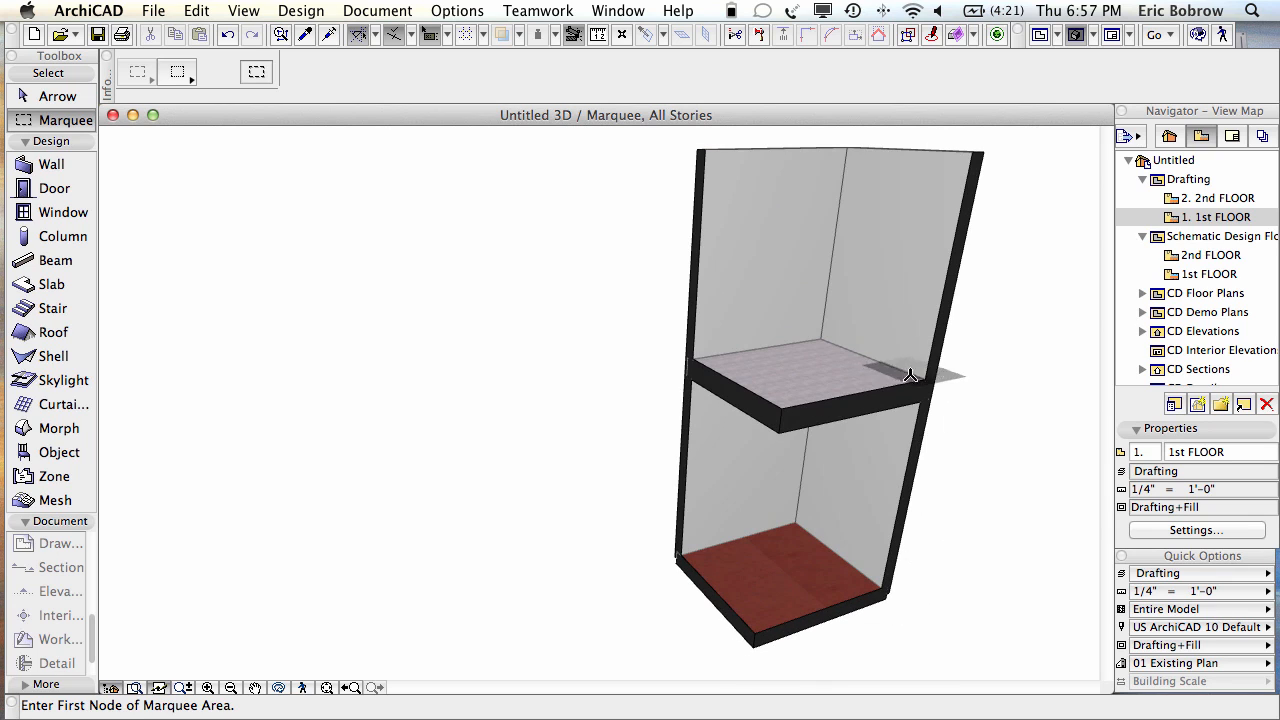
pyautogui.scroll(4, 908, 408)
pyautogui.scroll(3, 908, 408)
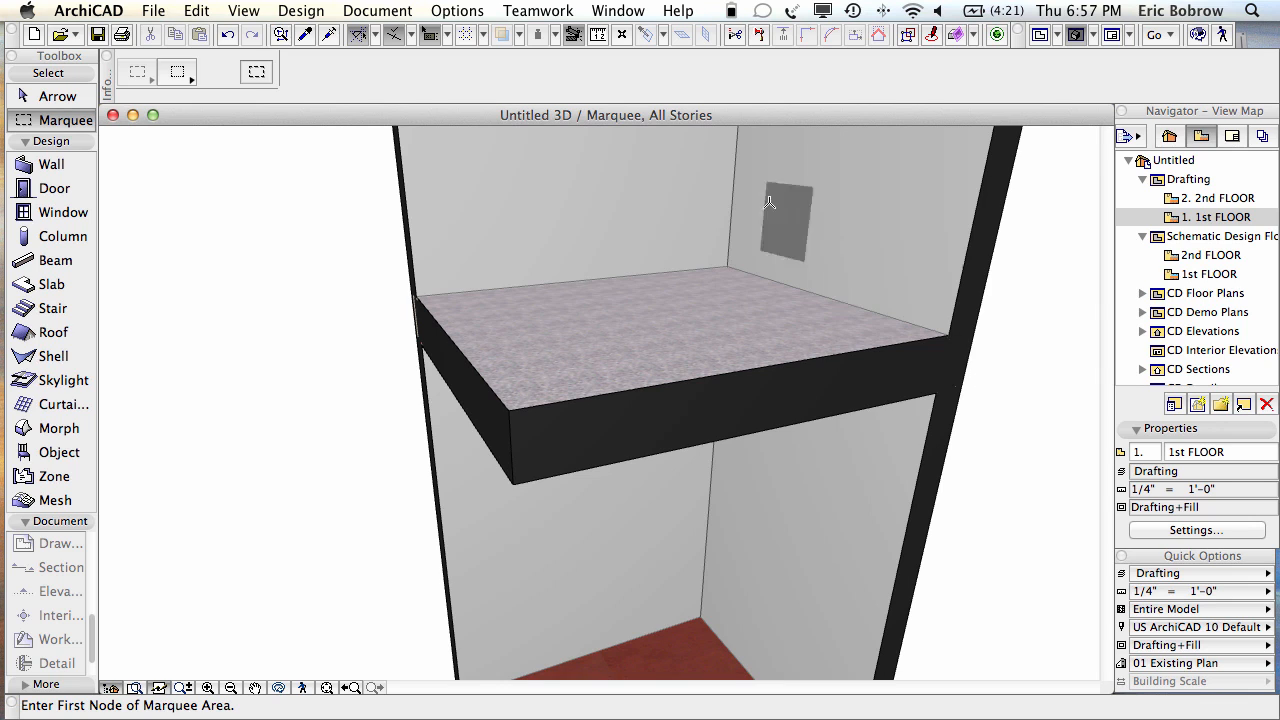
# Step: Set the 3D cut surface display to the custom paint Paint-09 Red
pyautogui.click(244, 11)
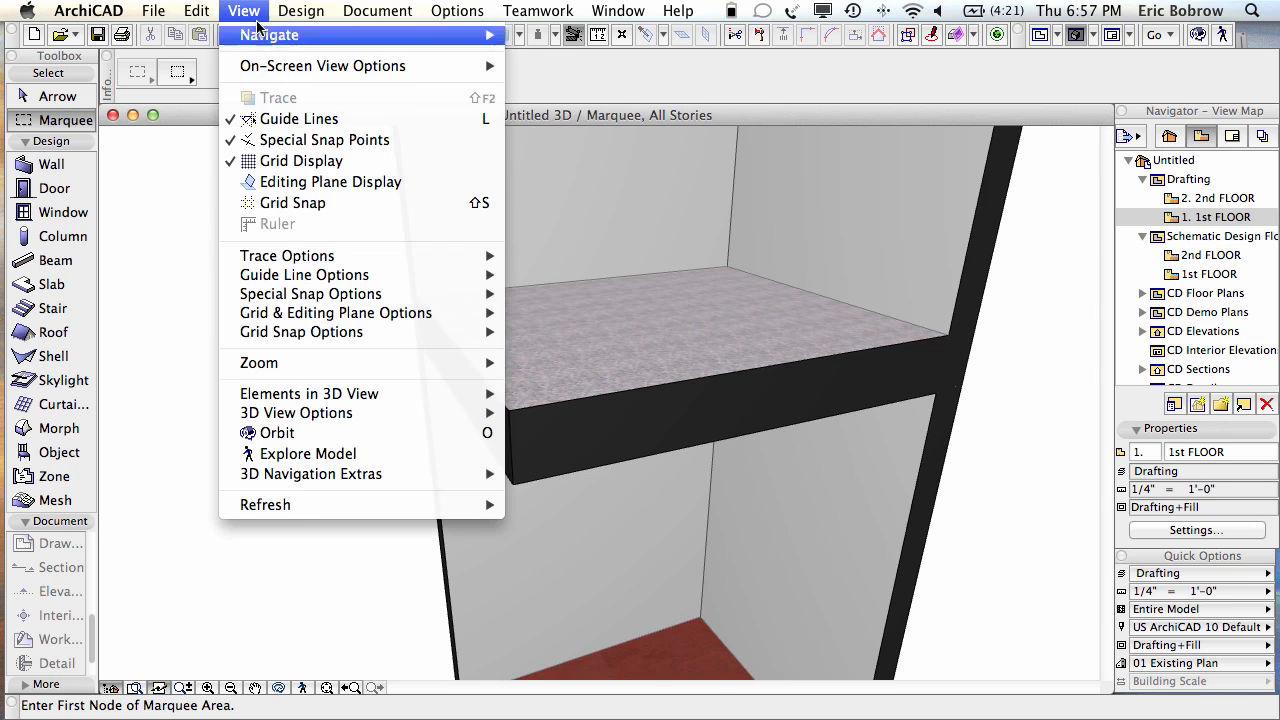
pyautogui.moveTo(298, 414)
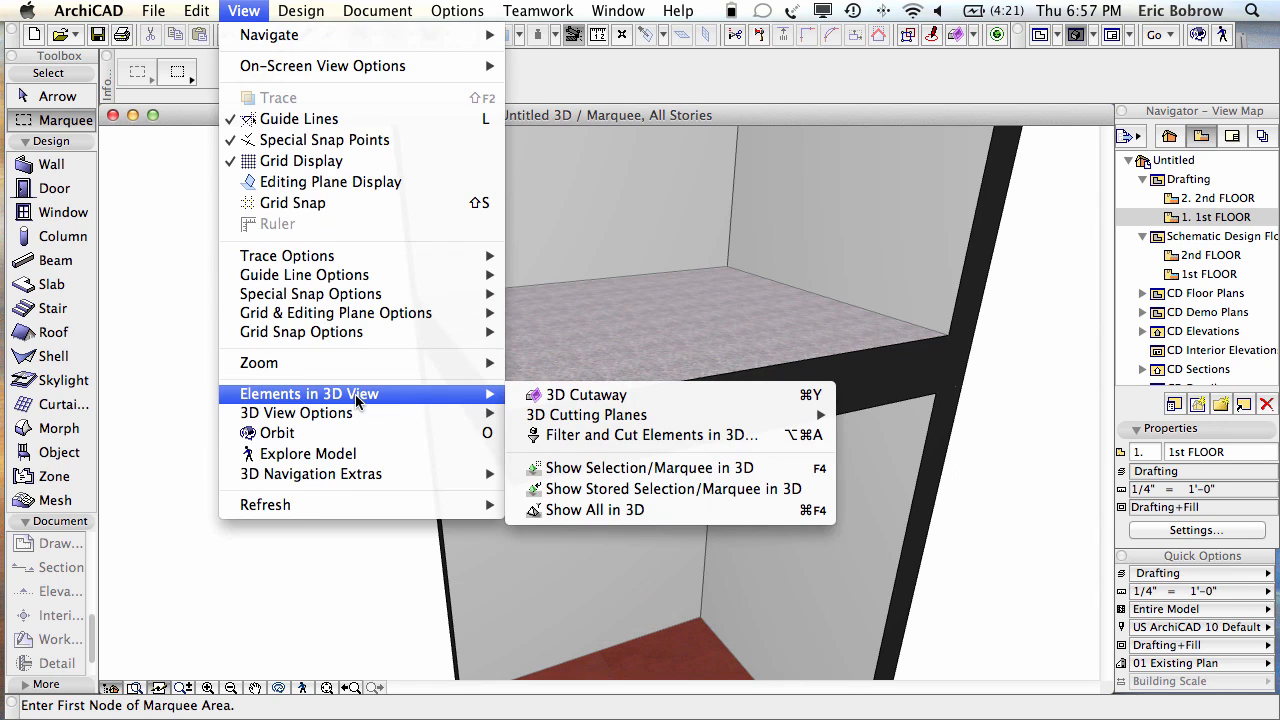
pyautogui.click(627, 437)
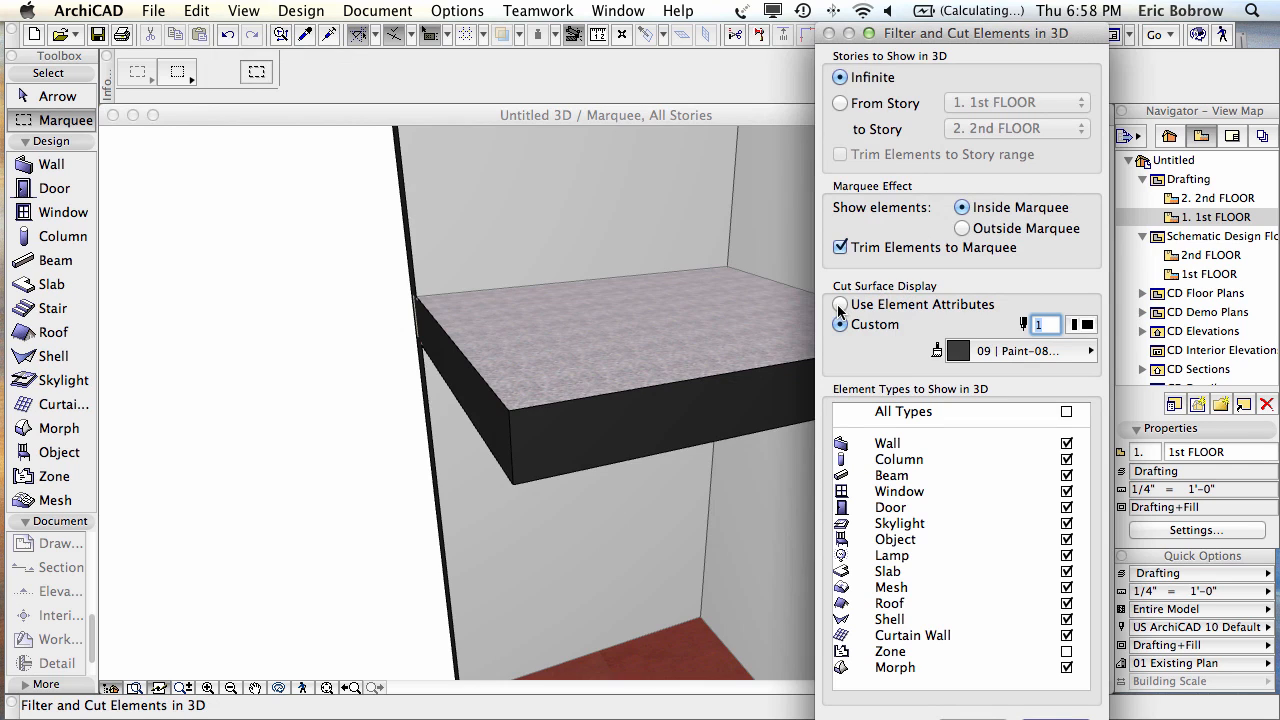
pyautogui.click(1012, 353)
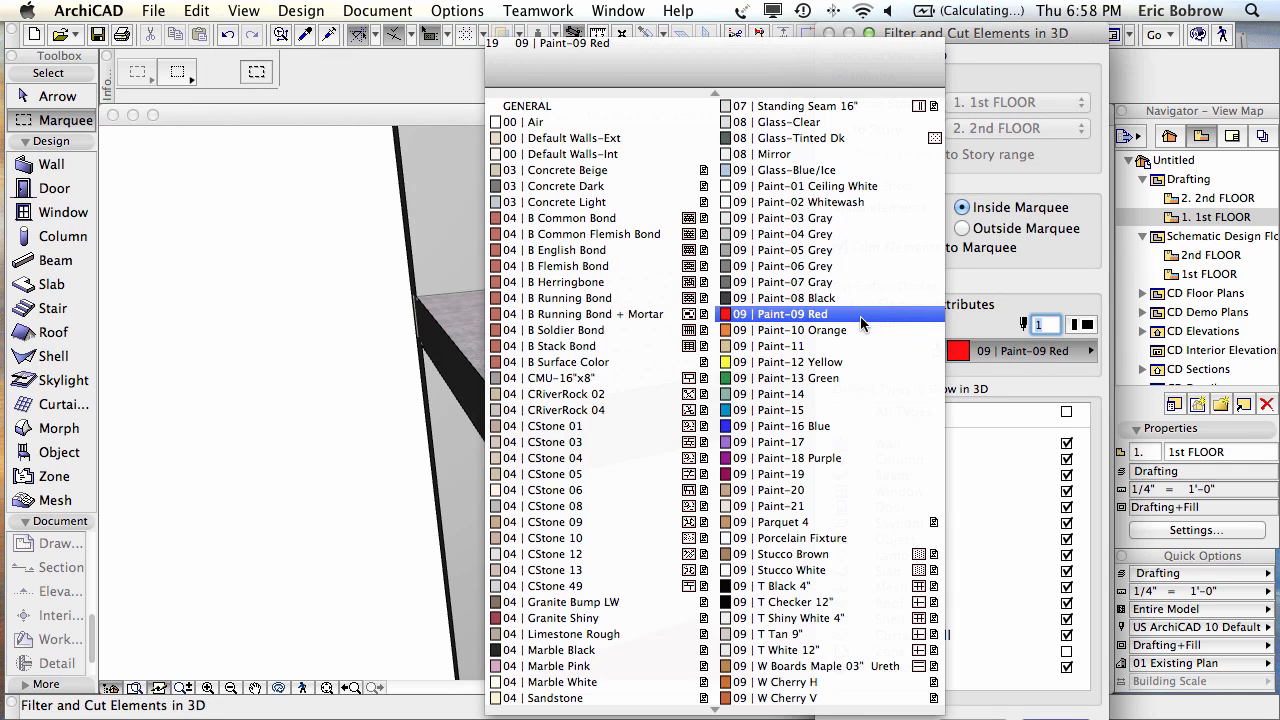
pyautogui.click(836, 314)
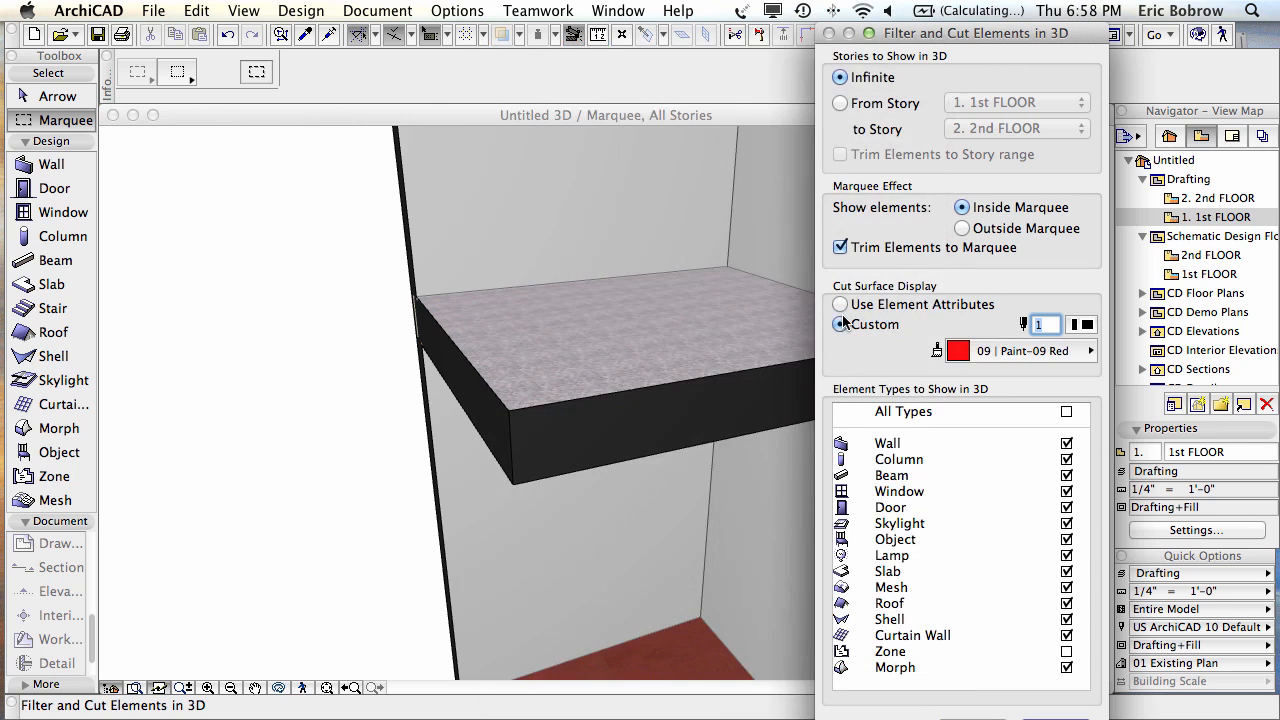
pyautogui.press('Return')
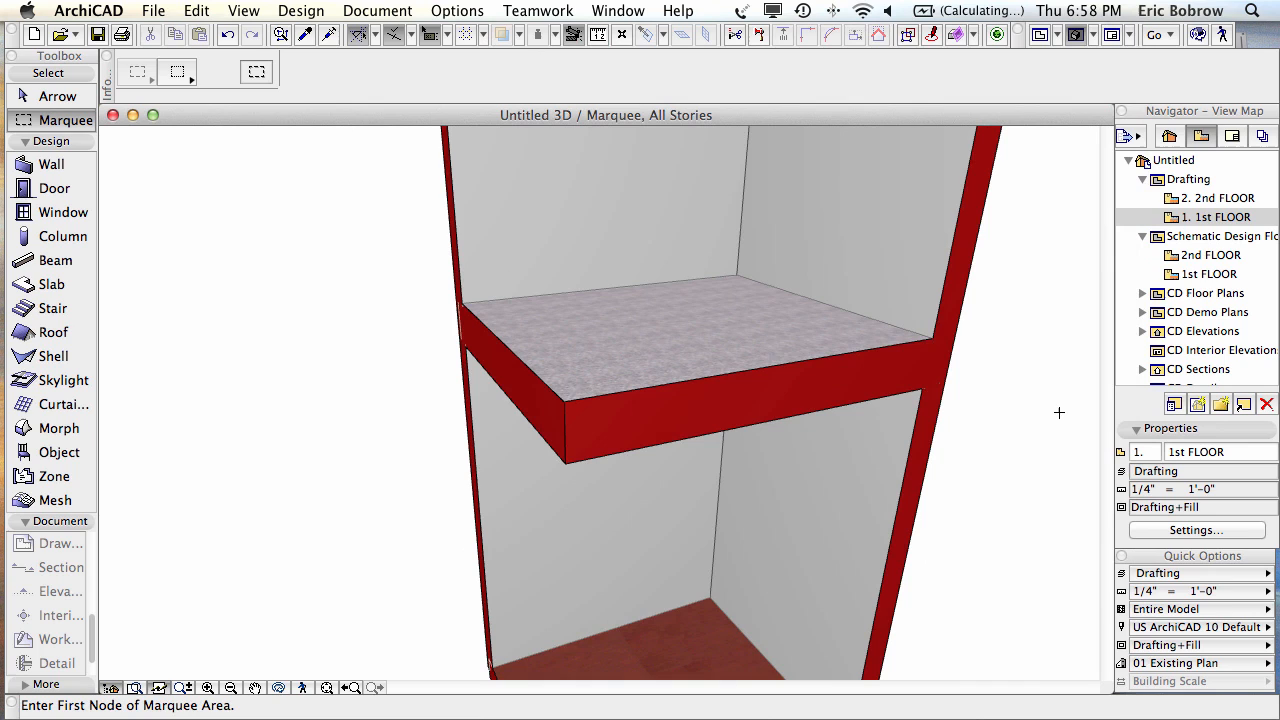
pyautogui.scroll(-5, 1059, 412)
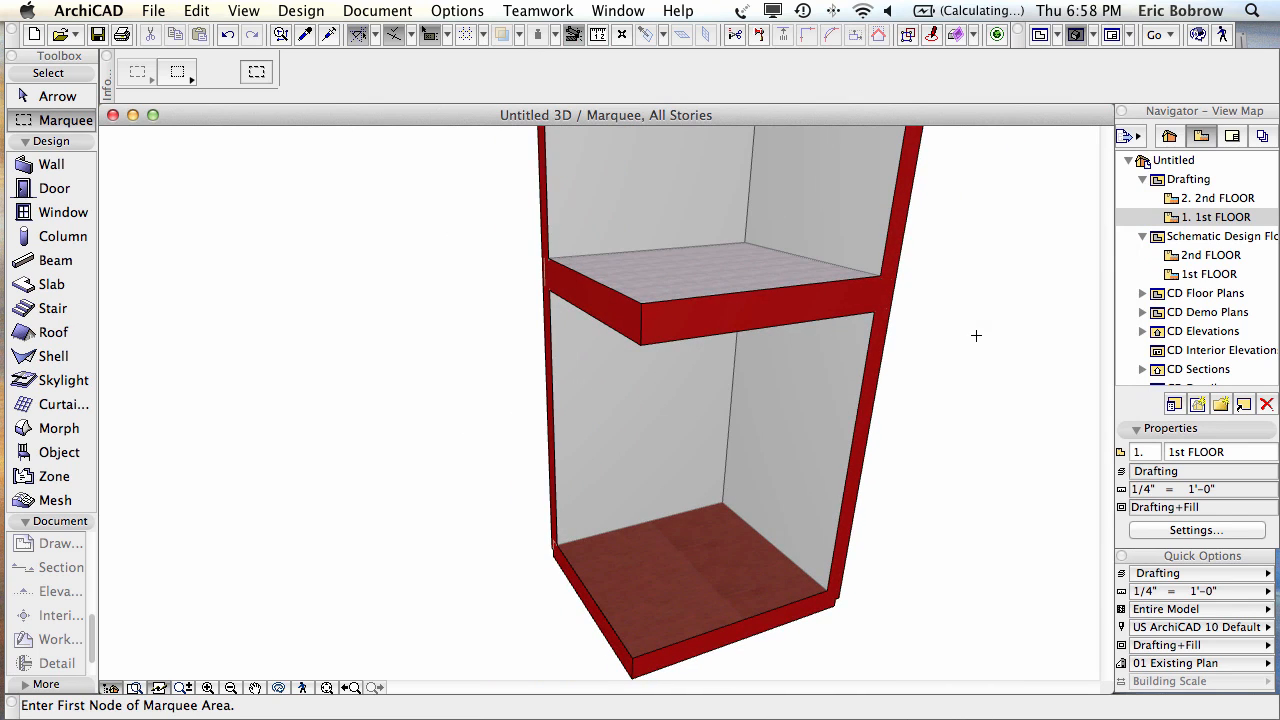
# Step: Switch the cut surface display to Use Element Attributes so cuts show each element's materials
pyautogui.click(245, 11)
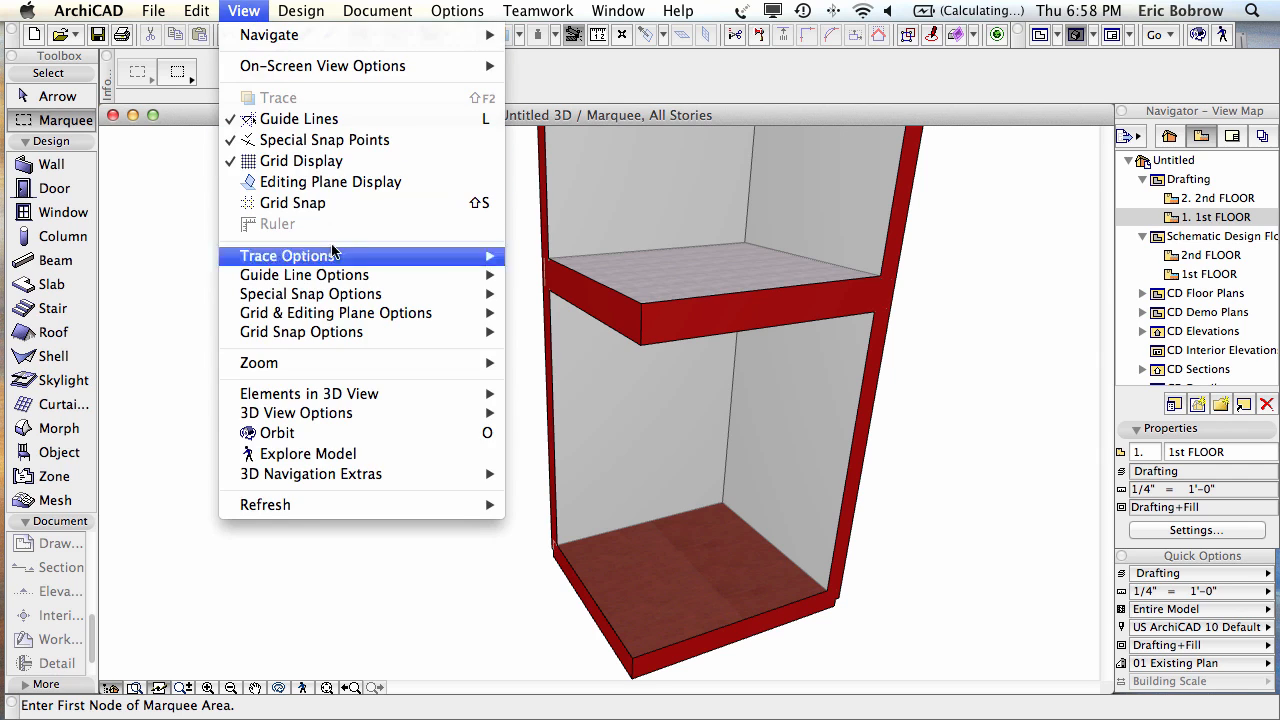
pyautogui.moveTo(337, 396)
pyautogui.click(566, 434)
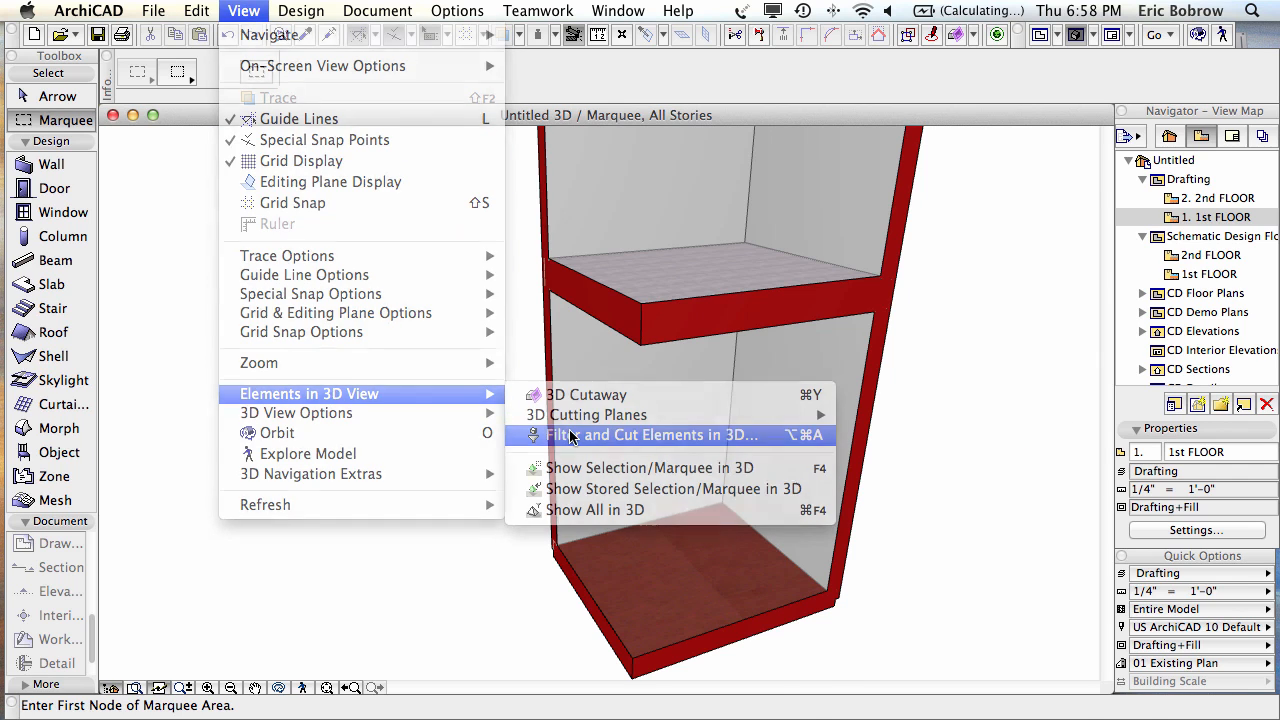
pyautogui.click(842, 305)
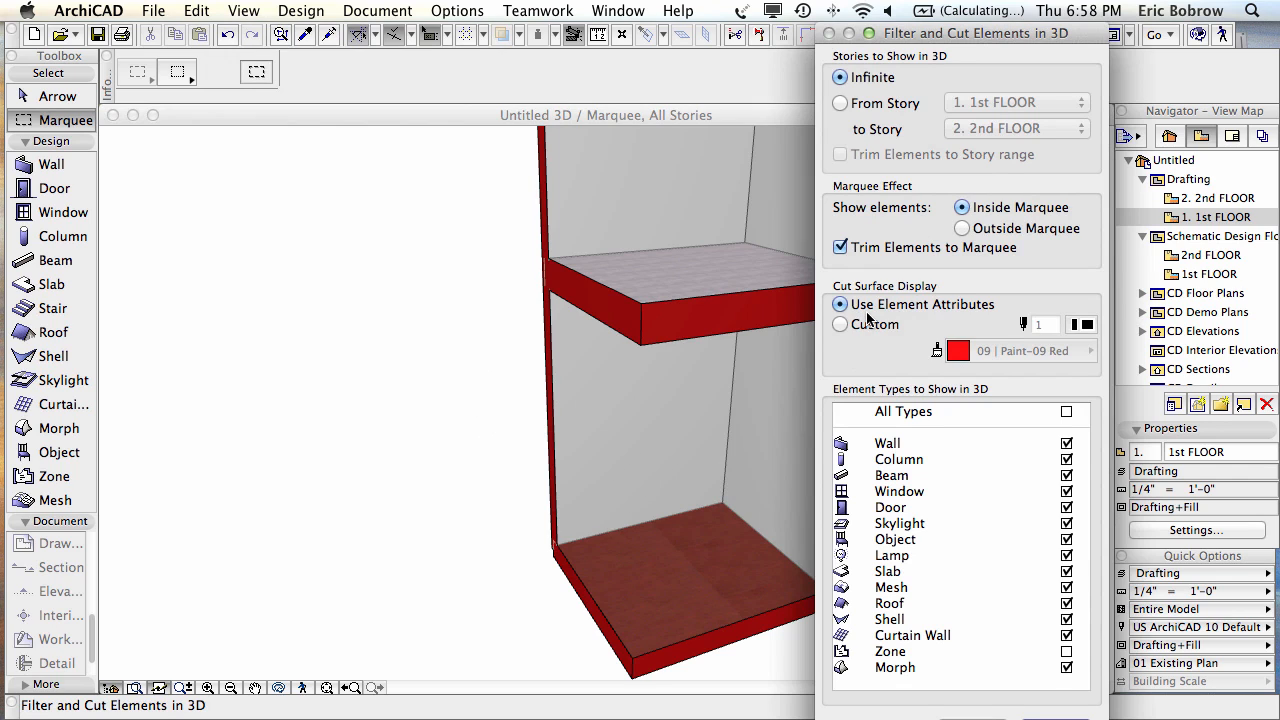
pyautogui.press('Return')
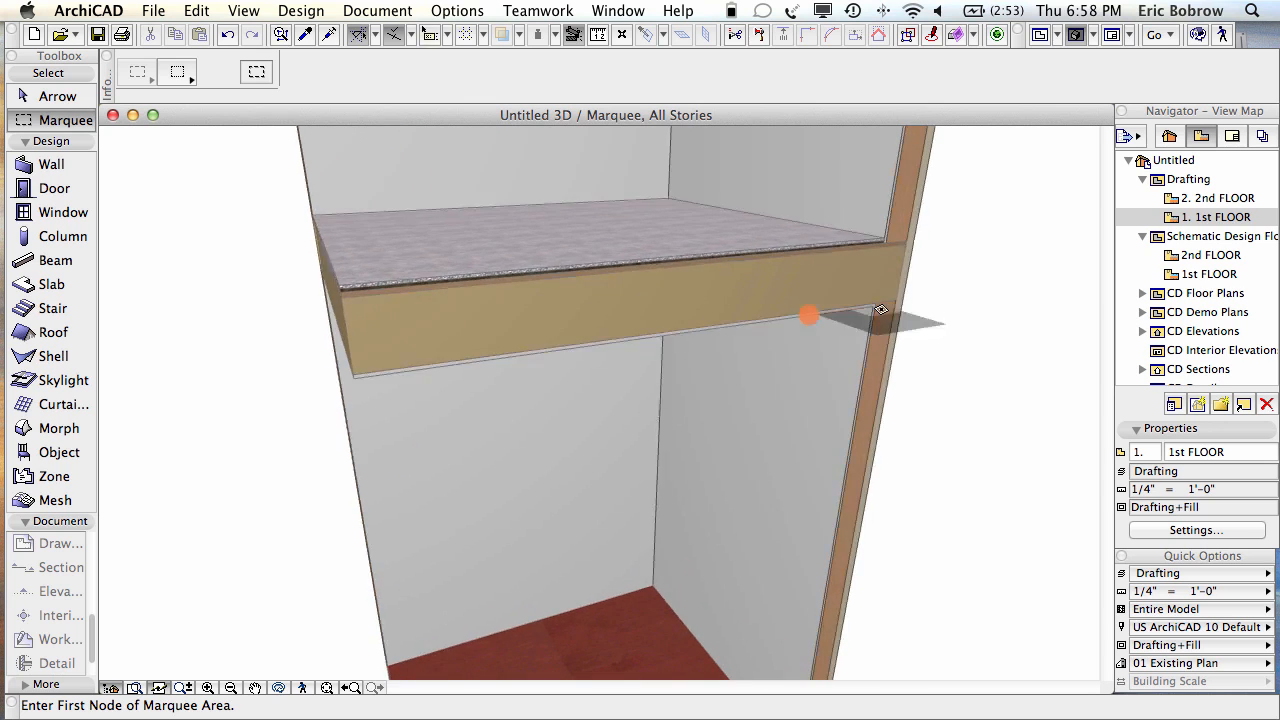
# Step: Zoom into the floor slab's river-rock gravel edge, then zoom out and pan to show both storeys
pyautogui.scroll(3, 820, 310)
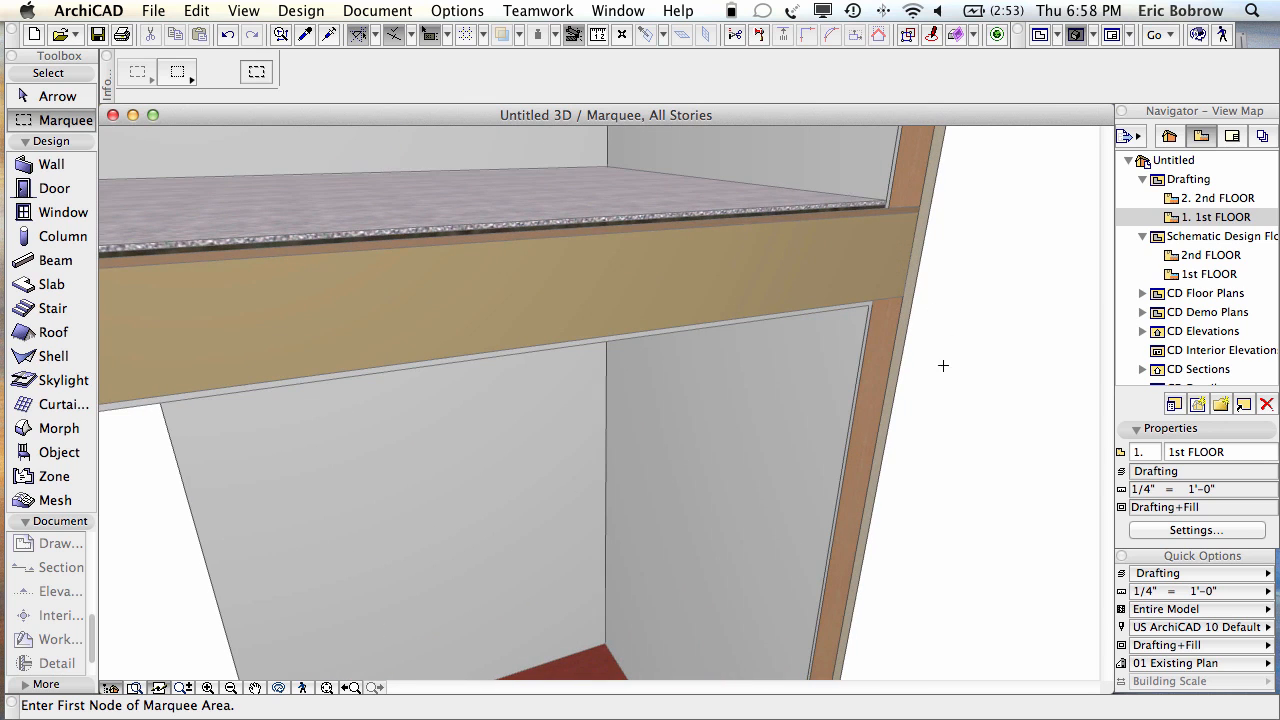
pyautogui.keyDown('shift'); pyautogui.moveTo(944, 496); pyautogui.dragTo(896, 324, button='middle'); pyautogui.keyUp('shift')
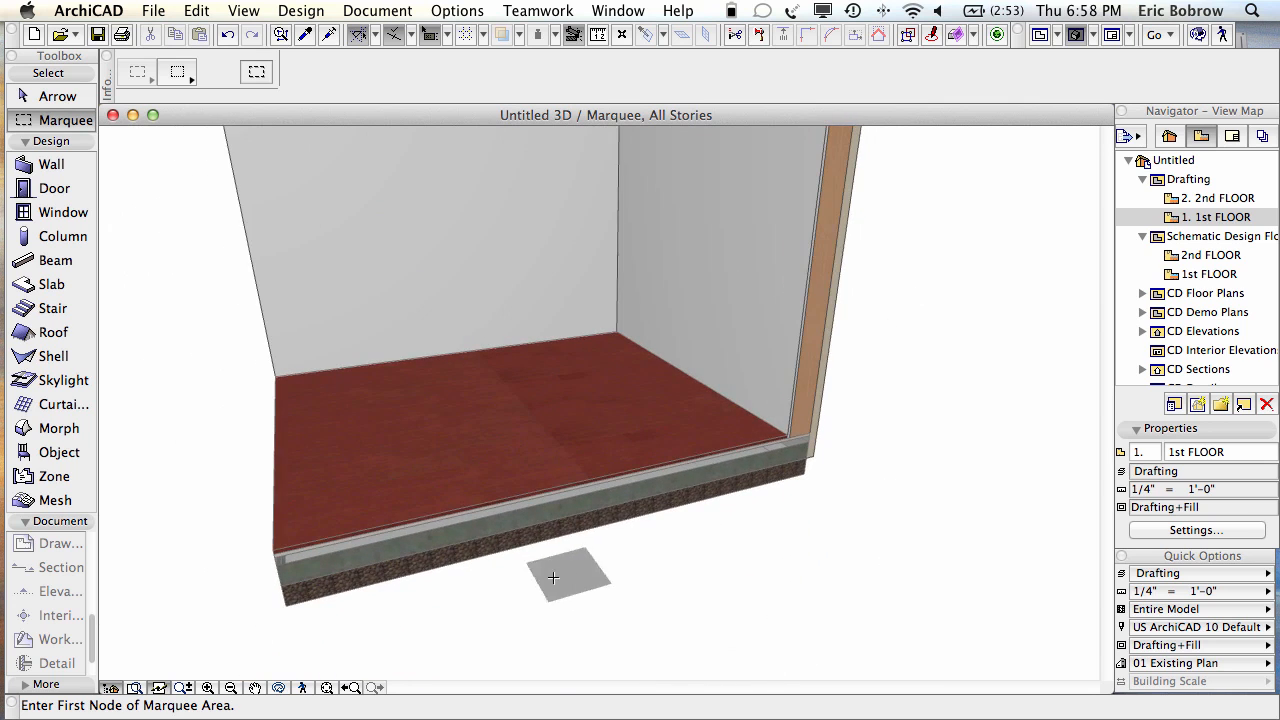
pyautogui.scroll(3, 571, 575)
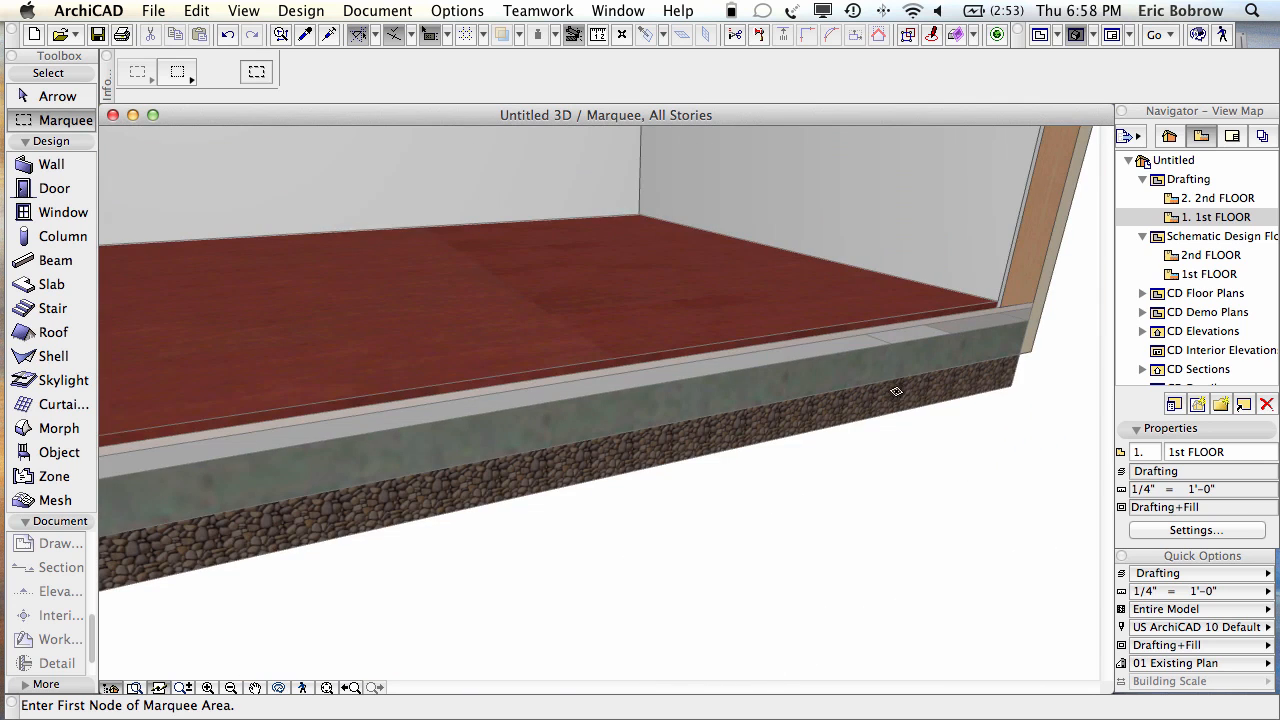
pyautogui.scroll(-3, 890, 389)
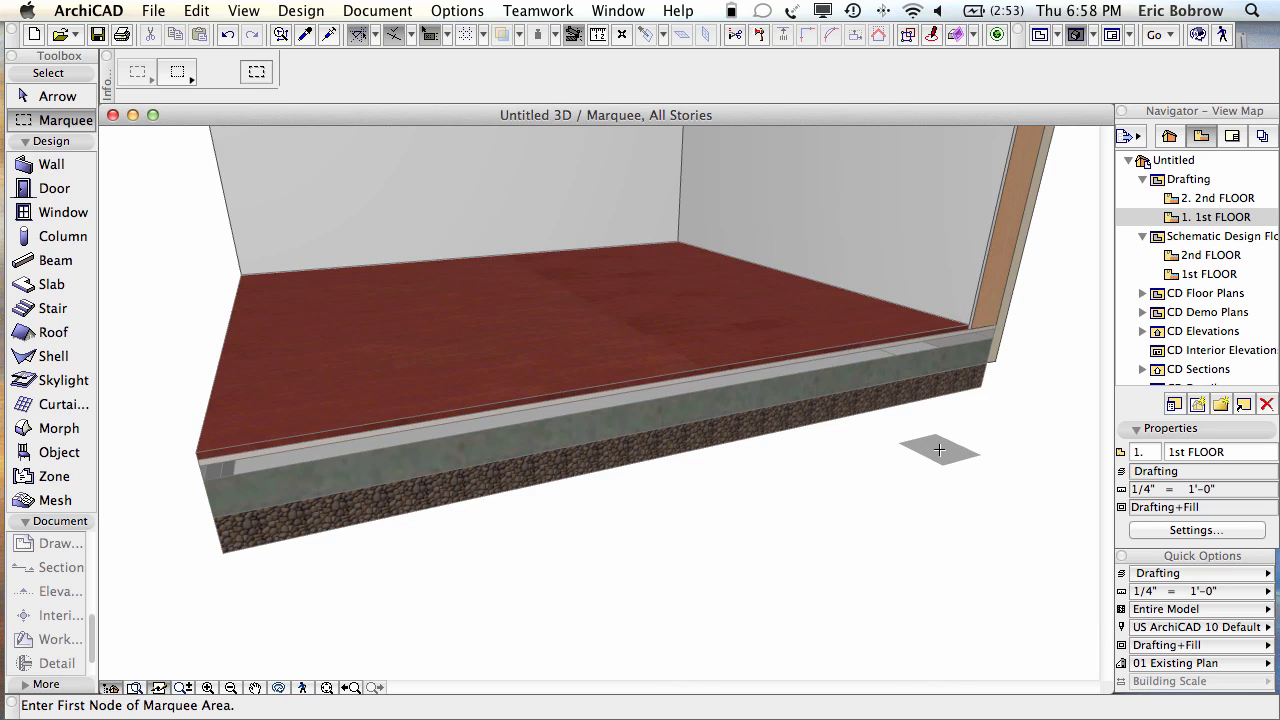
pyautogui.scroll(-5, 939, 449)
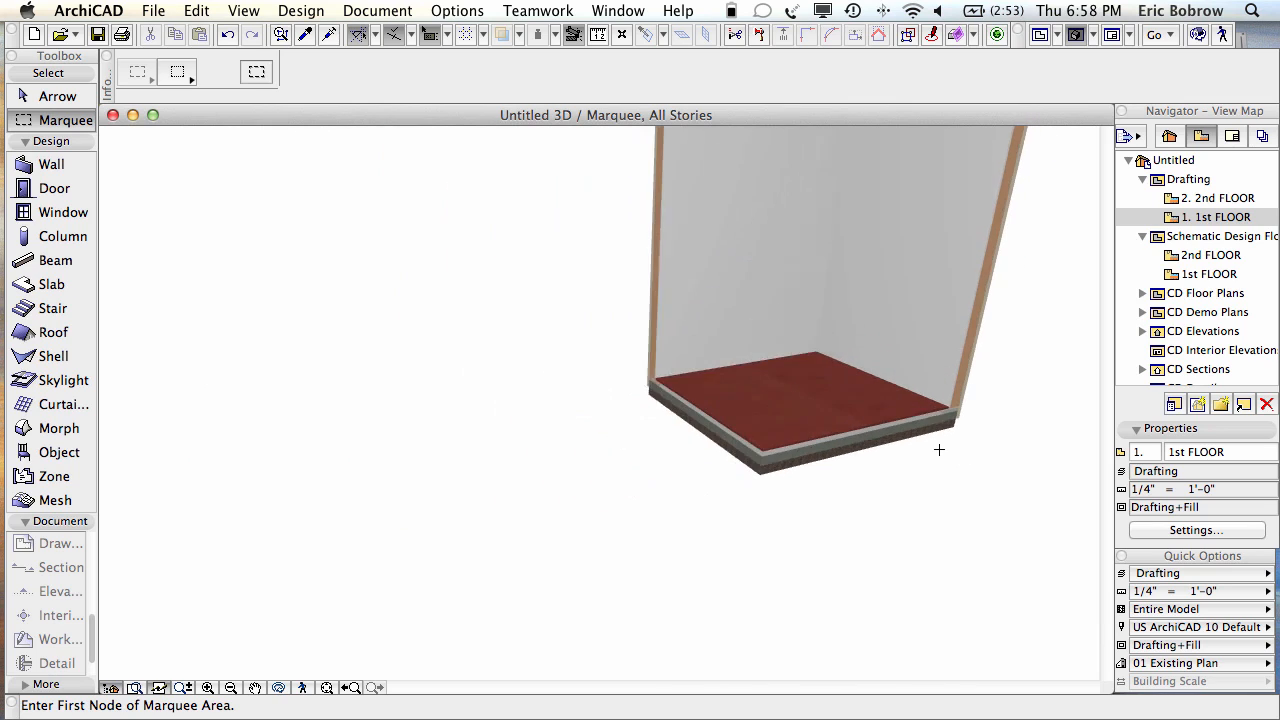
pyautogui.scroll(-4, 1029, 363)
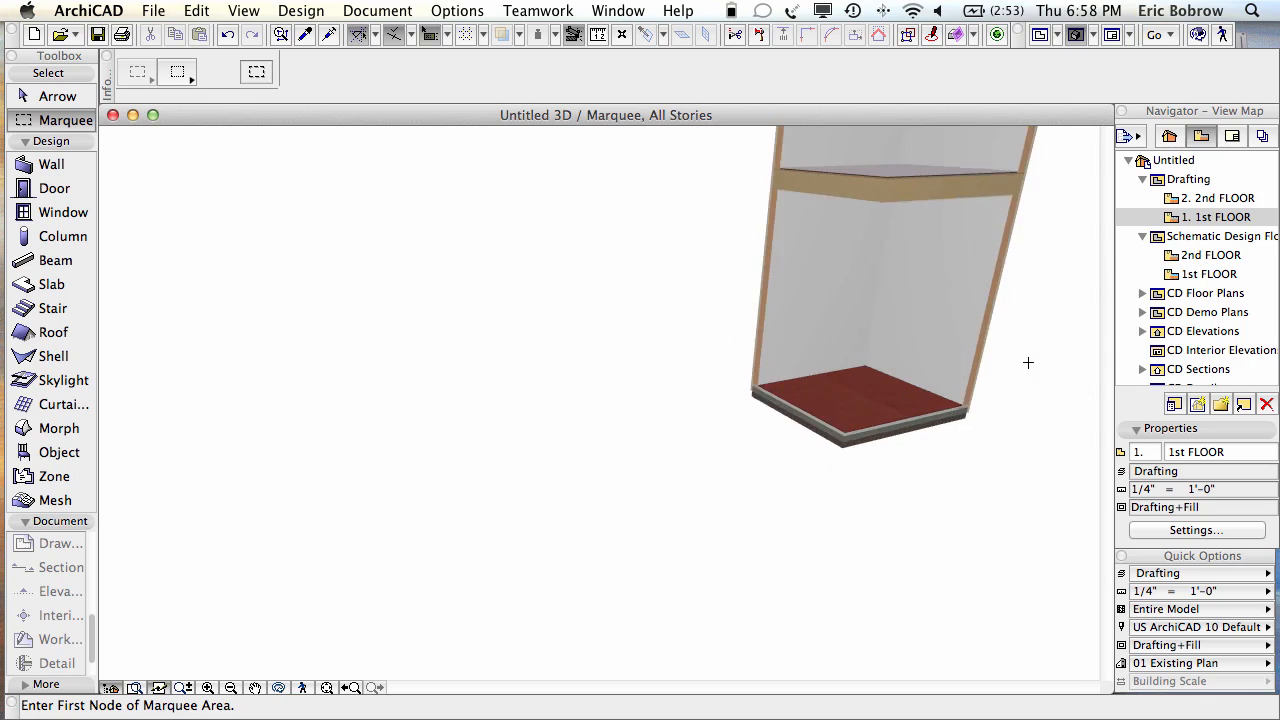
pyautogui.moveTo(1029, 363); pyautogui.dragTo(779, 550, button='middle')
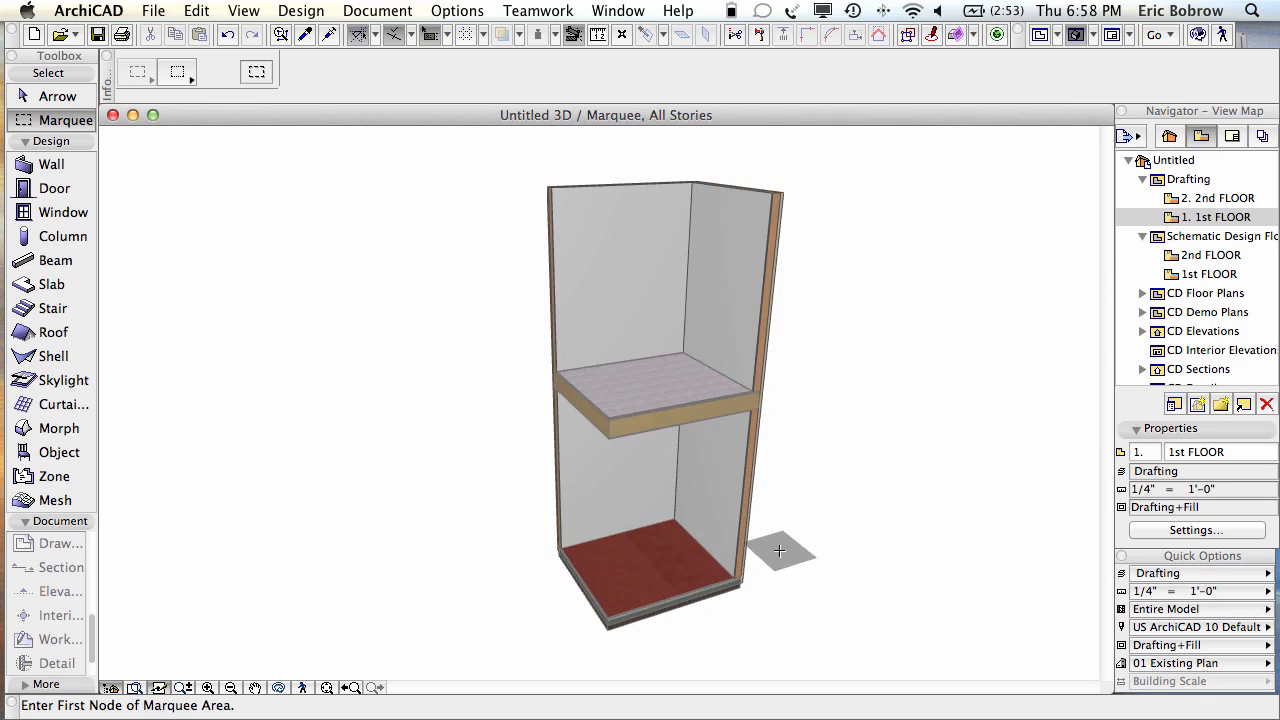